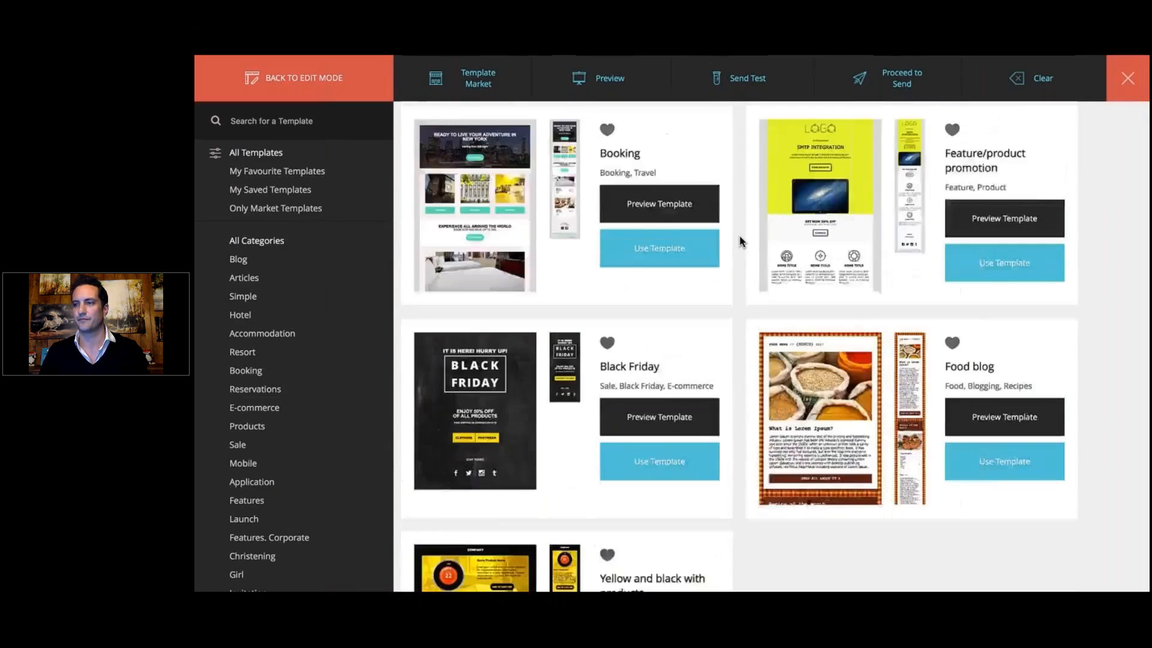
Step: Browse the template library and preview the SiteLaunch "We are back" template at tablet and phone sizes
scroll(739, 240, down, 3)
scroll(739, 240, up, 12)
scroll(739, 240, down, 6)
scroll(739, 240, up, 2)
click(924, 435)
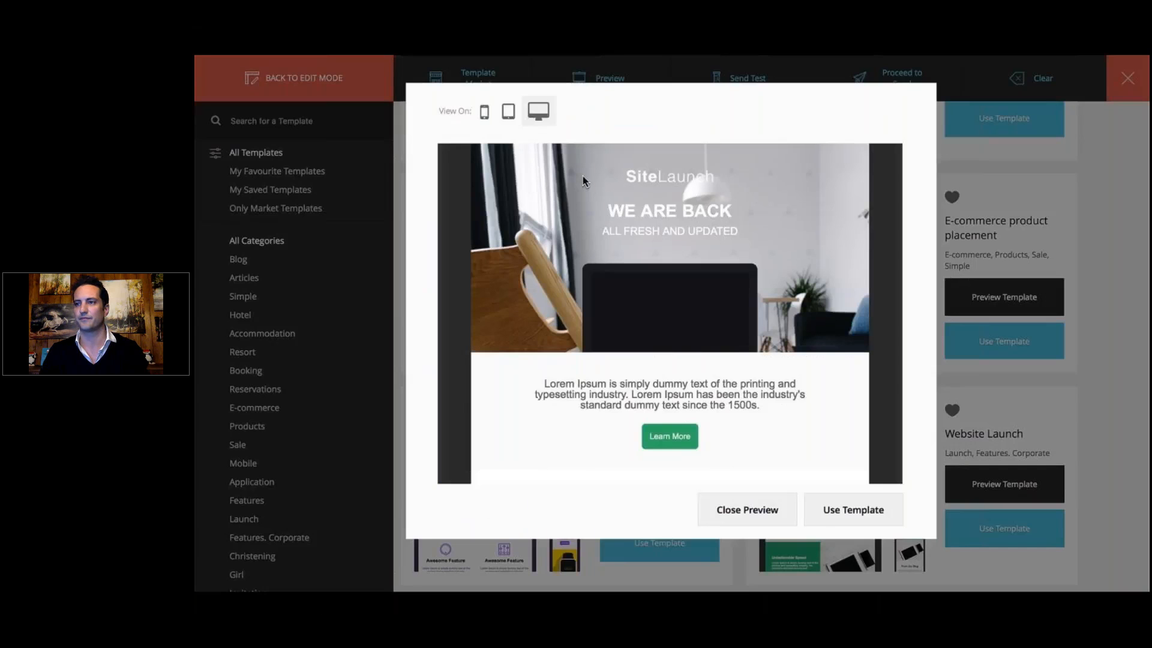
click(508, 112)
click(484, 114)
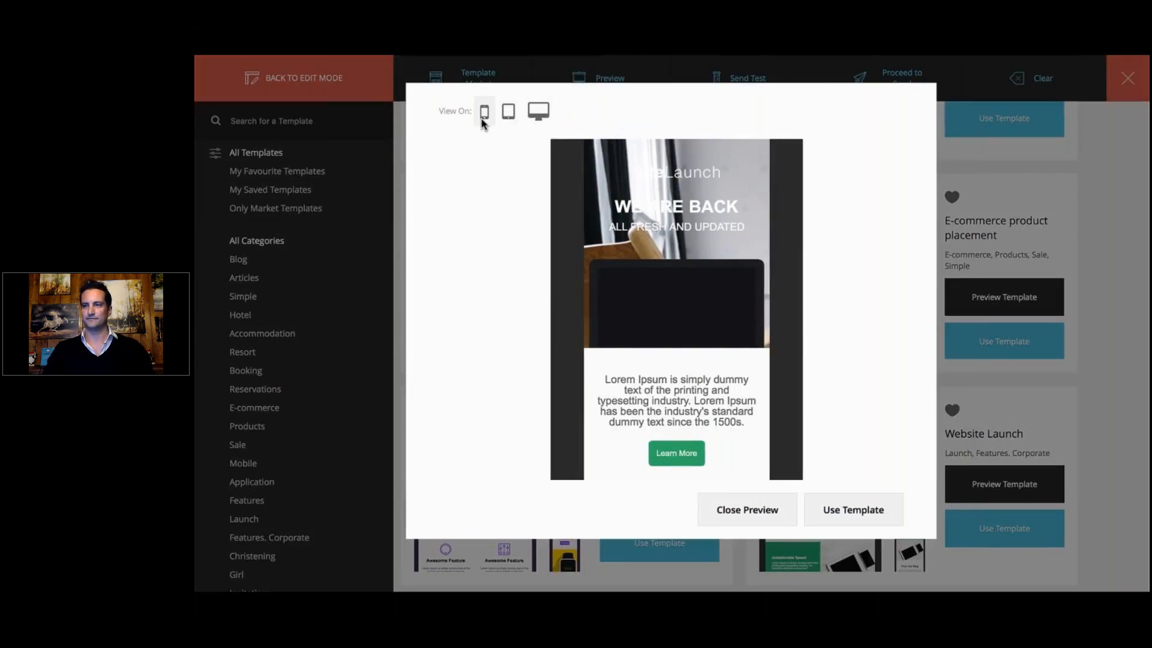
Step: Return to edit mode and add a half-width container with the Santorini photo as its background
click(353, 83)
click(353, 82)
drag(336, 247, 750, 246)
drag(1117, 128, 875, 195)
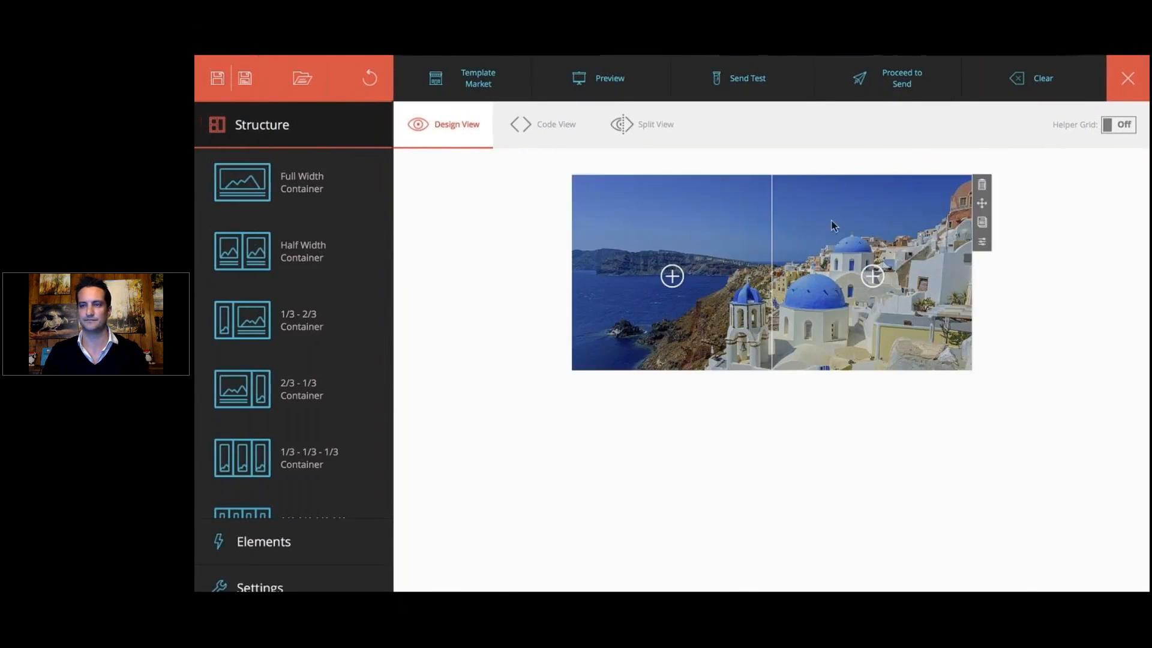
Step: Add a text element to the left column with the heading VISIT SANTORINI, placeholder text and the line STARTING FROM $99
click(263, 541)
drag(276, 292, 640, 222)
click(639, 221)
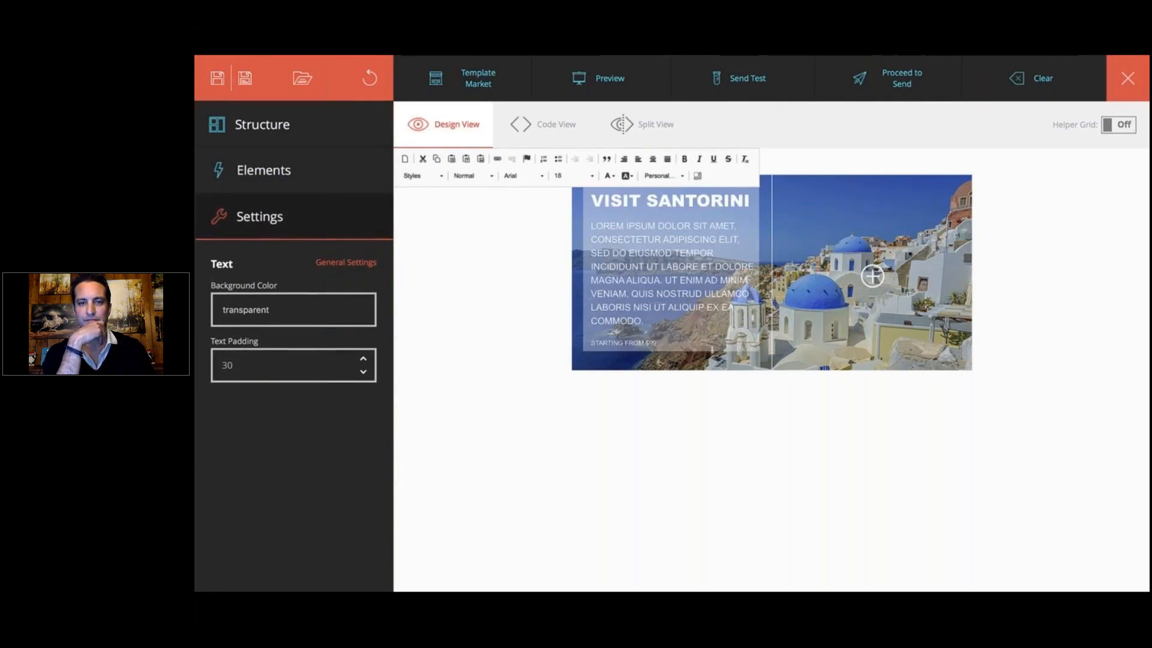
click(534, 220)
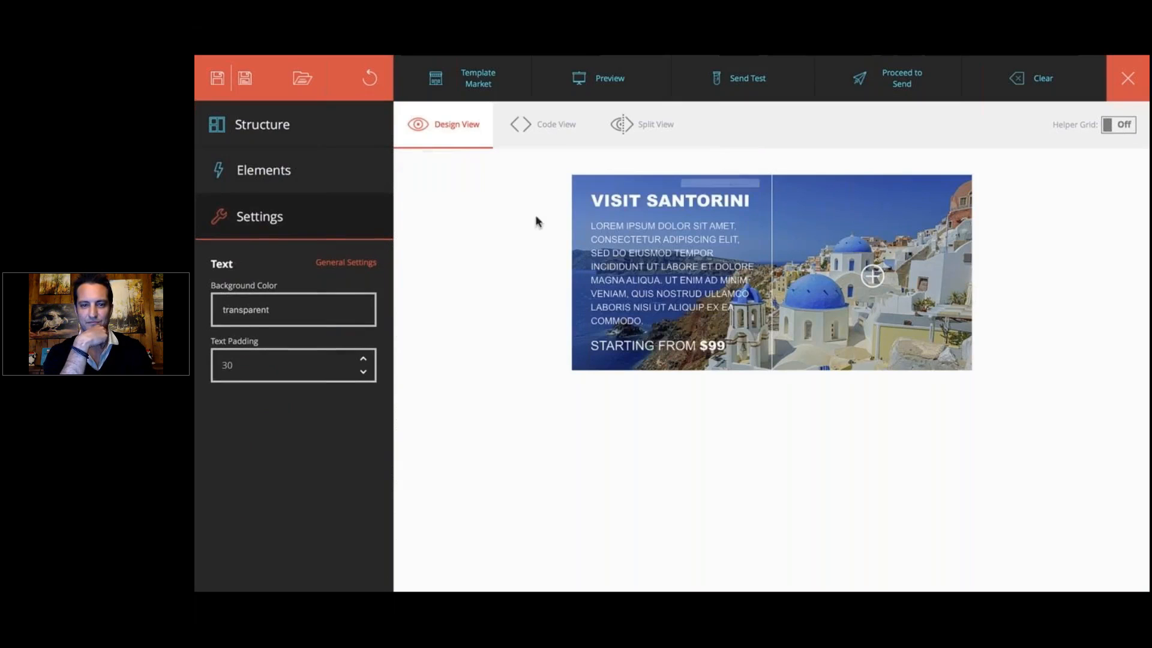
Step: Add spacers above and below the Santorini text and a button element beneath it
click(360, 167)
drag(357, 404, 672, 193)
drag(360, 489, 612, 402)
drag(375, 361, 669, 416)
Step: Style the button with colour ffffff and the label VISIT WEBSITE, and add a spacer beneath it
click(261, 422)
text(ffffff)
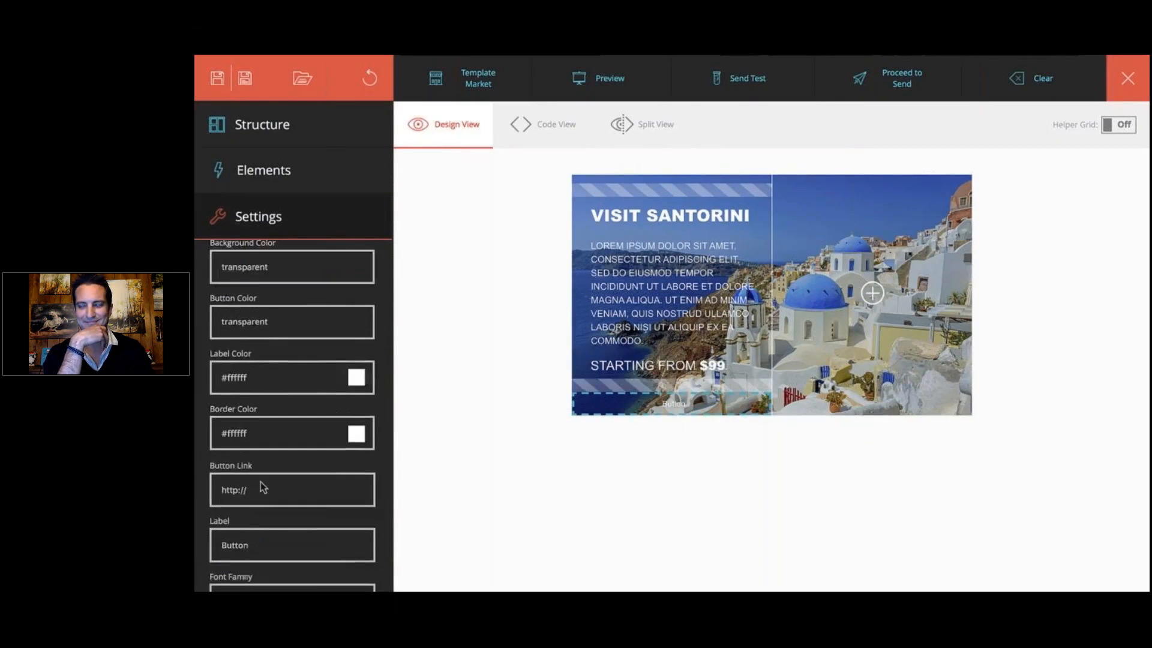
scroll(260, 484, down, 4)
text(VISIT WEBSITE)
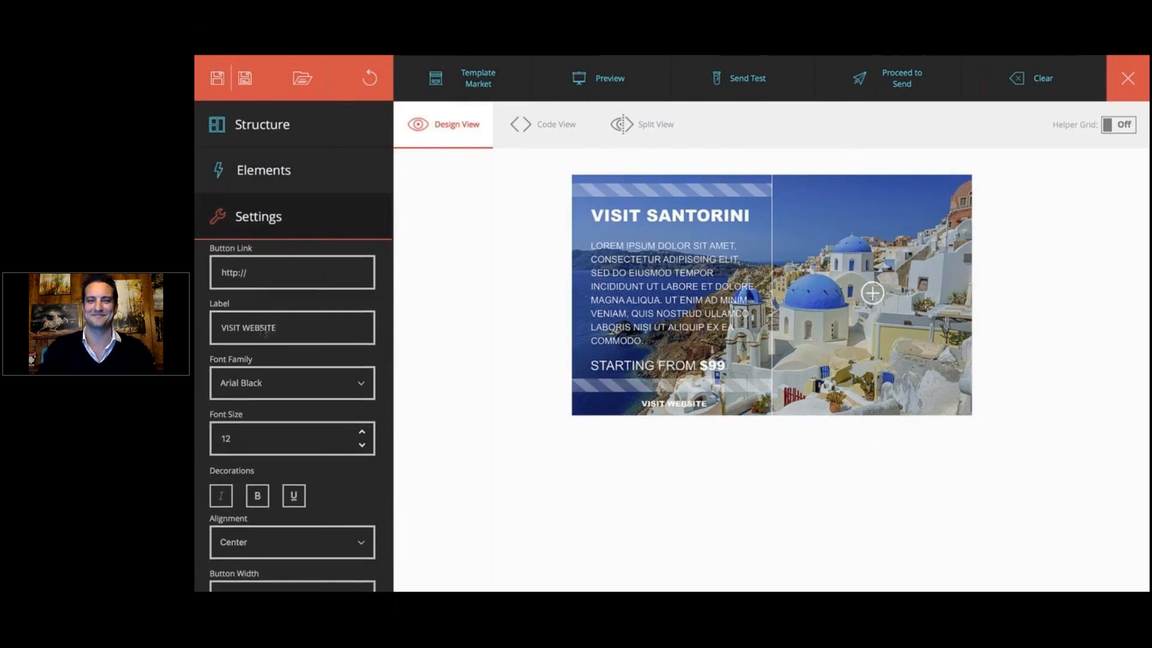
scroll(260, 296, down, 5)
click(260, 282)
click(240, 334)
click(358, 167)
drag(526, 468, 671, 463)
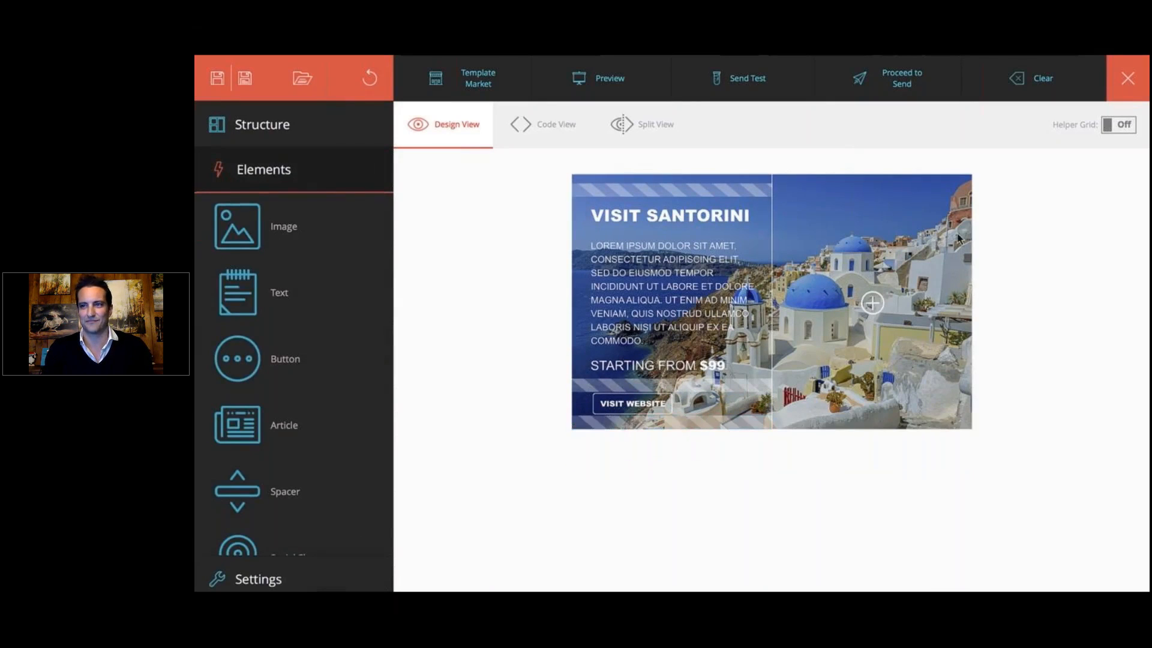
Step: Turn on the helper grid and add a two-column structure below the Santorini banner
click(1114, 124)
click(773, 468)
click(687, 541)
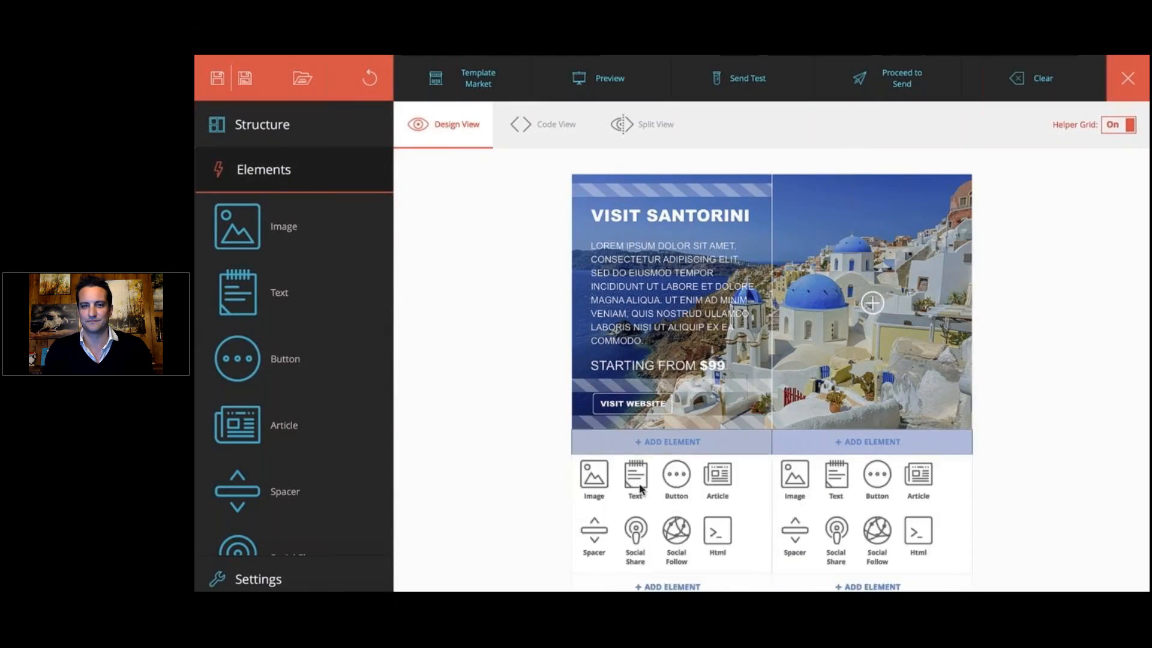
Step: Add a text element and a button to the left column of the new two-column structure
click(641, 488)
scroll(632, 479, down, 2)
click(660, 399)
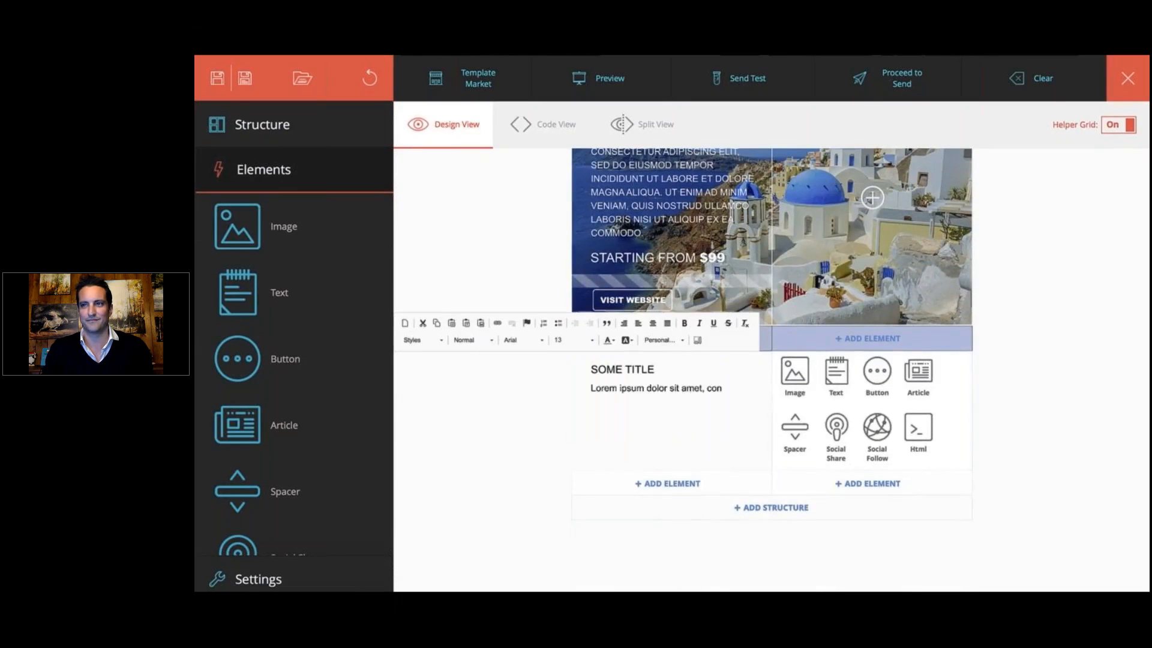
click(674, 485)
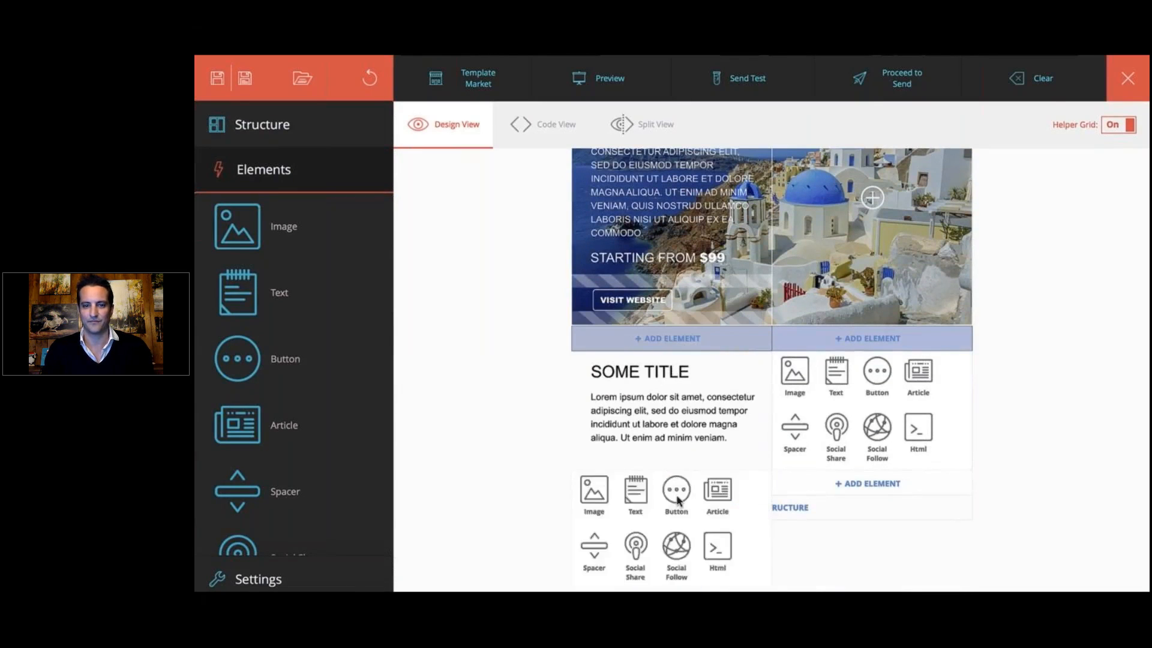
click(678, 501)
Step: Add an image element to the right column, turn off the helper grid, and insert the hotel pool photo cropped
click(794, 371)
click(1117, 124)
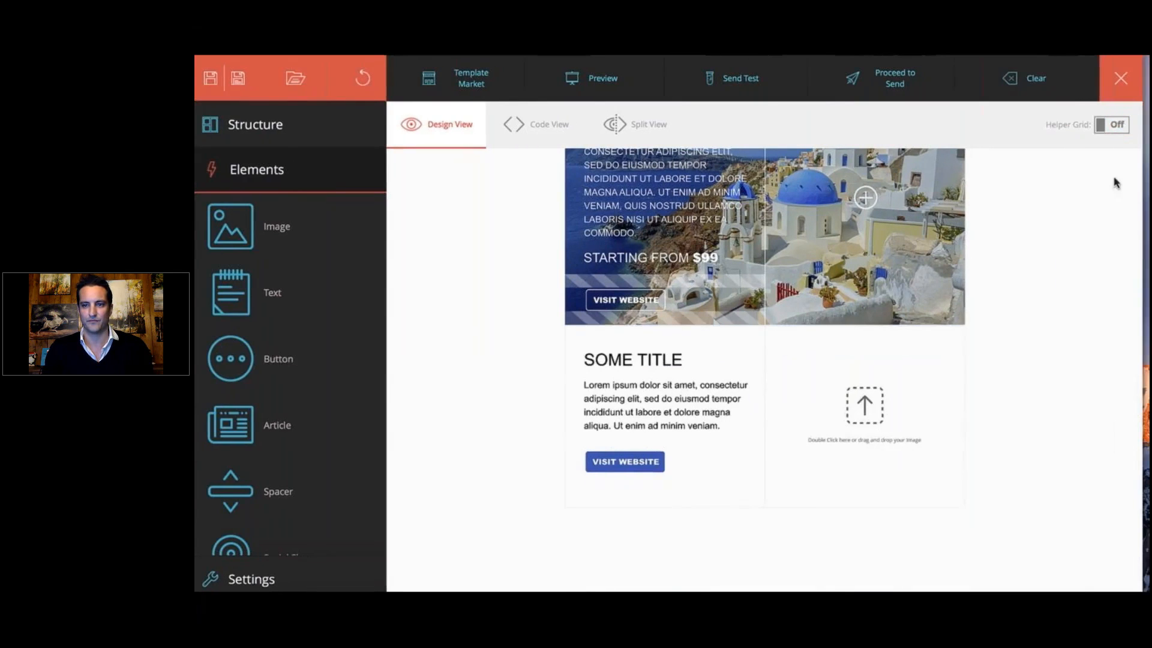
drag(1117, 235, 786, 396)
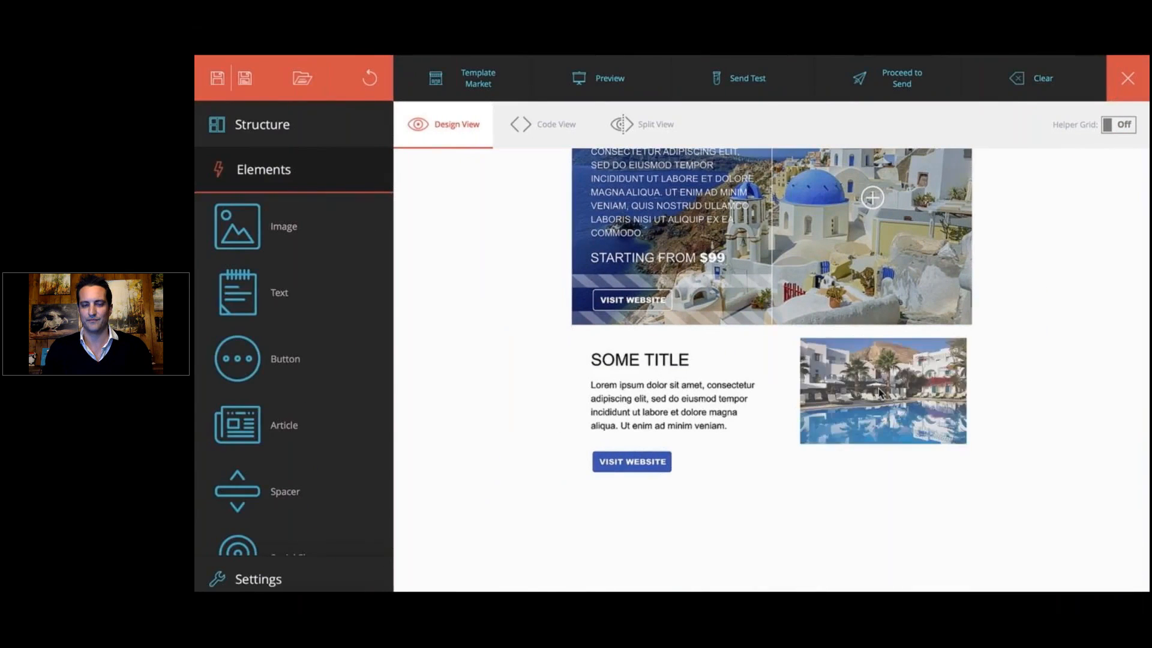
double_click(788, 394)
drag(453, 166, 763, 414)
click(860, 457)
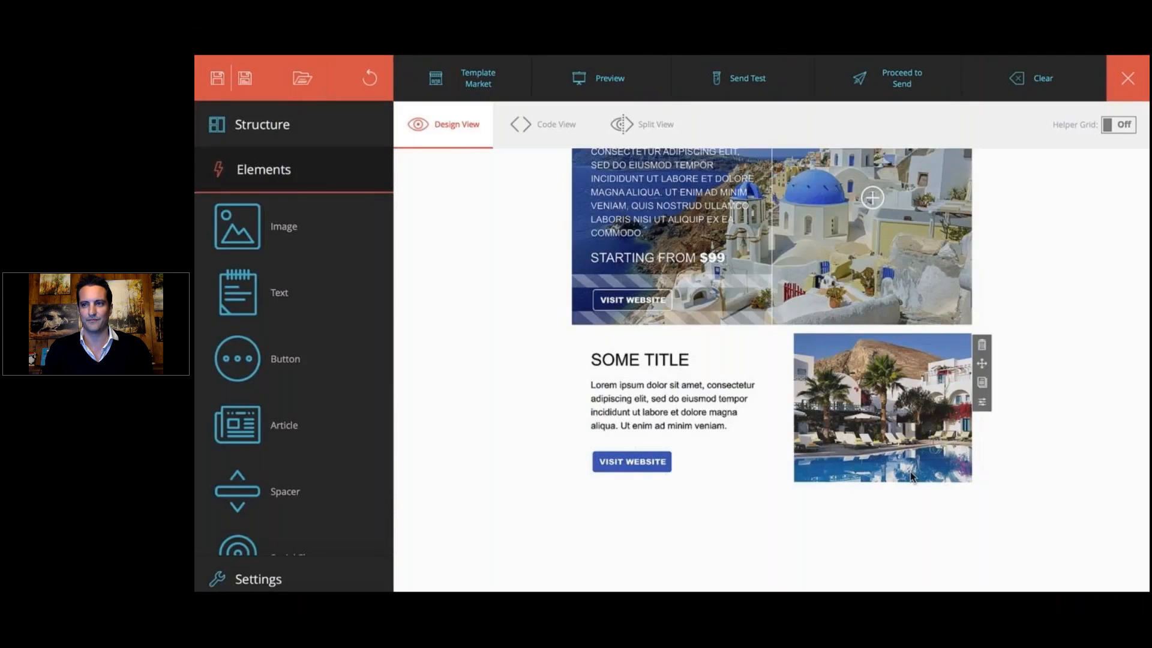
Step: Duplicate the text-and-photo row and add a full-width container beneath the rows
click(982, 382)
scroll(964, 404, down, 2)
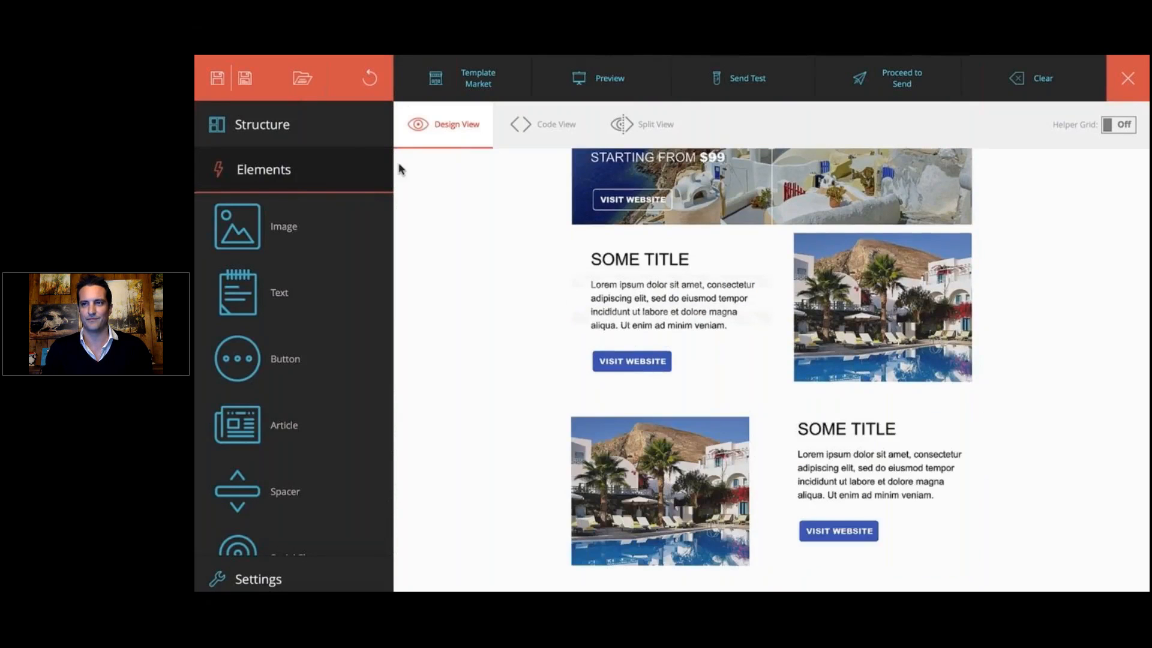
click(262, 124)
drag(242, 181, 774, 575)
Step: Place an element in the full-width container and preview the newsletter
click(311, 531)
drag(258, 463, 738, 520)
click(605, 79)
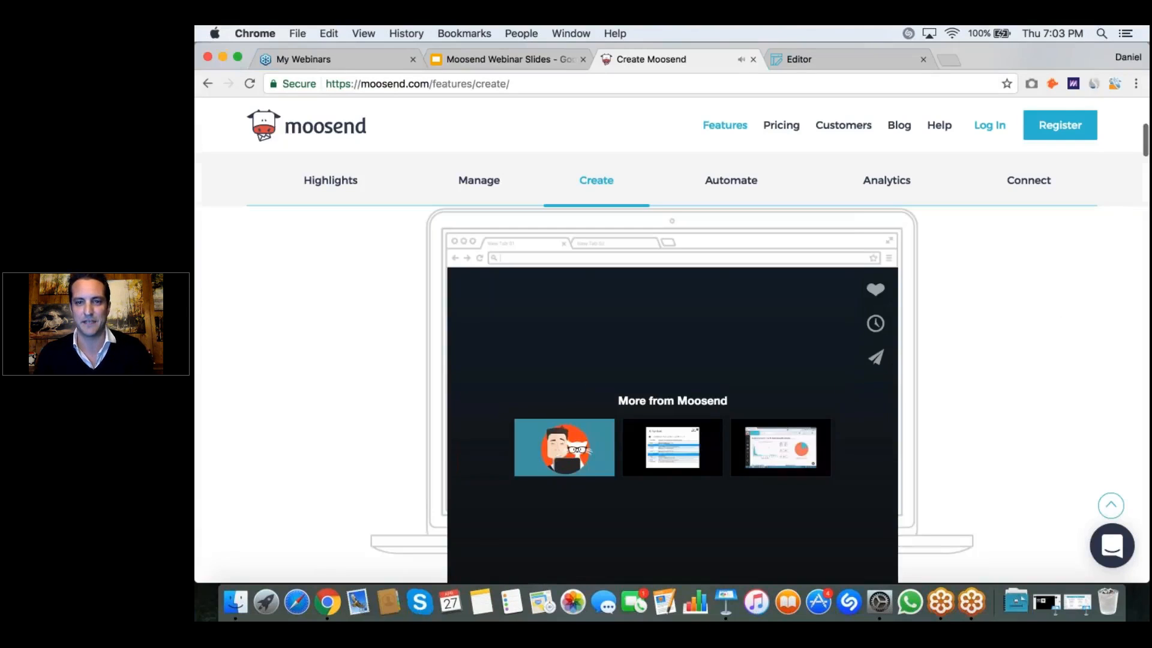
Step: Close the Create Moosend page and look through the container layouts available in the newsletter editor
click(754, 59)
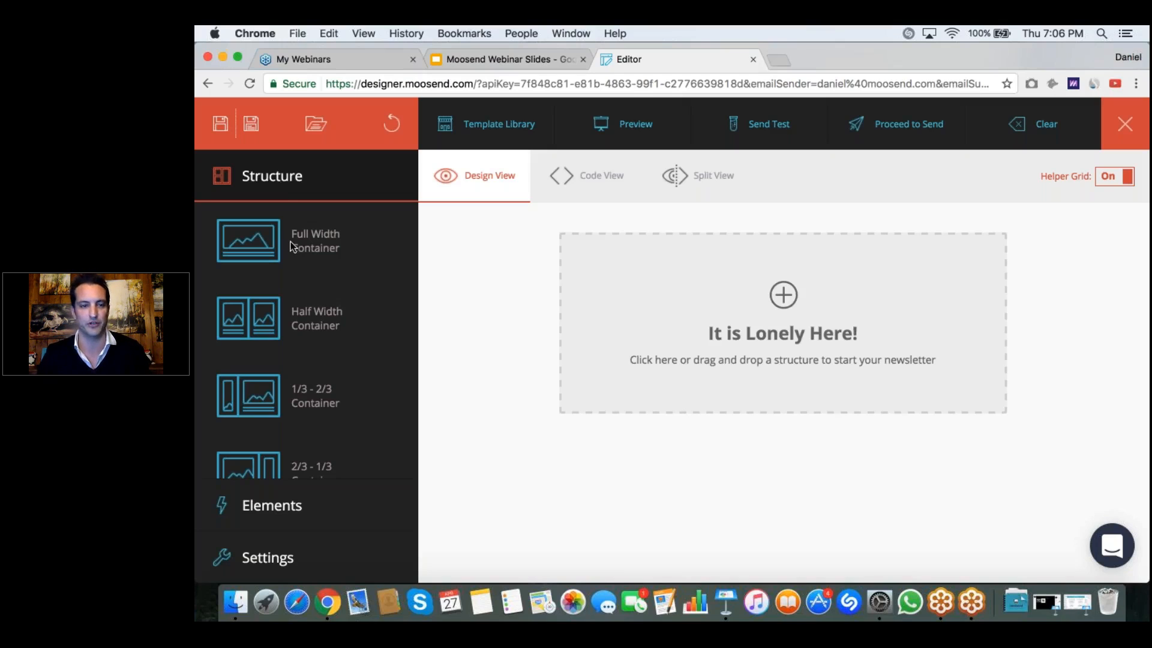
scroll(308, 247, down, 2)
scroll(329, 321, down, 1)
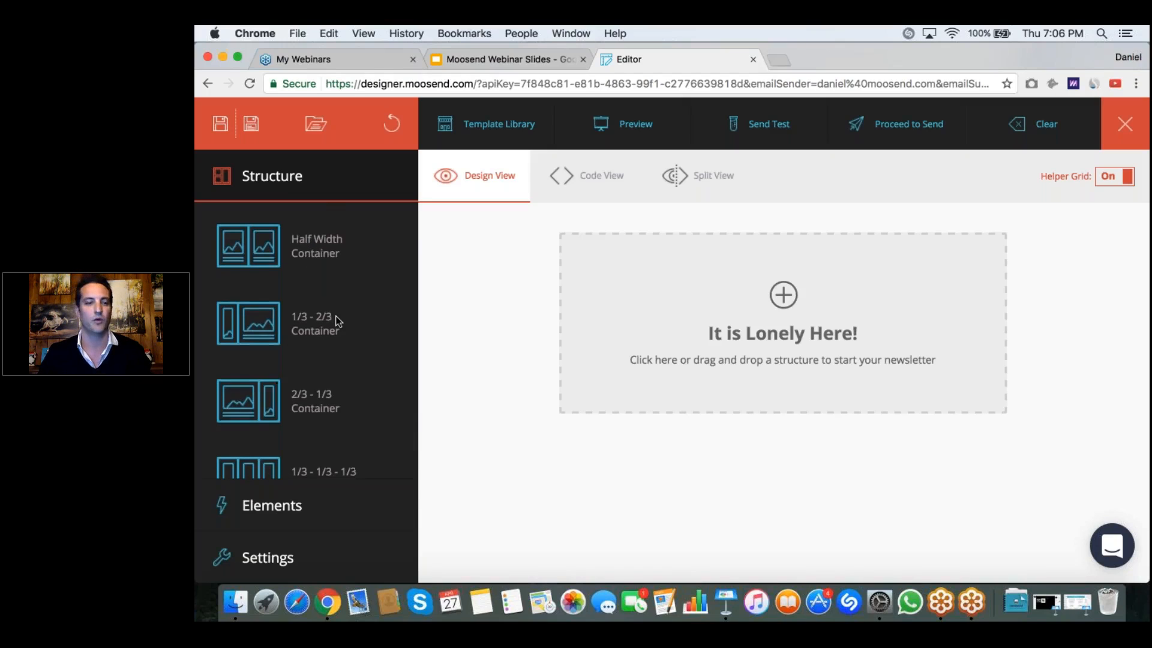
scroll(341, 366, down, 2)
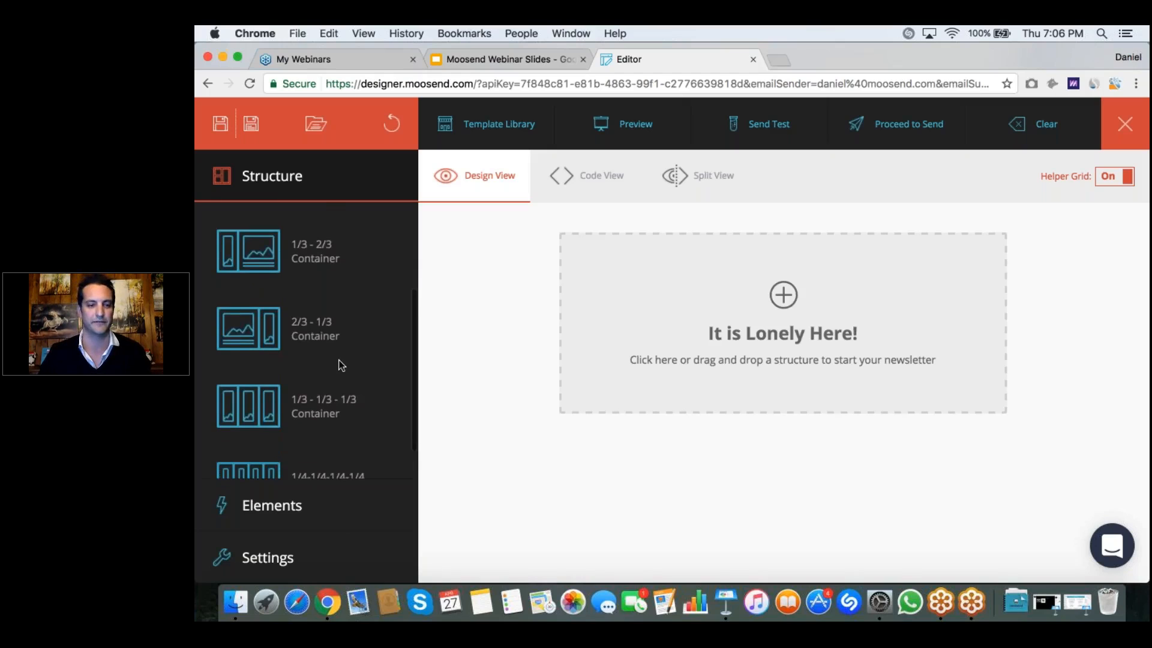
scroll(341, 366, down, 2)
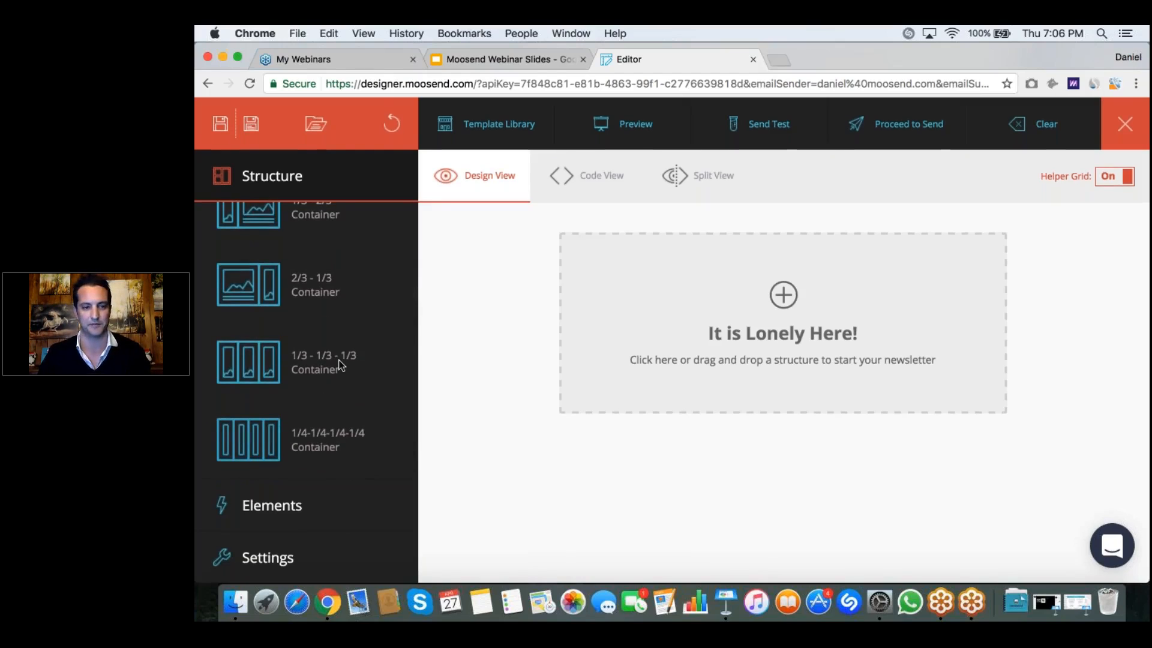
Step: Look through the available content elements from Image down to Html
click(302, 509)
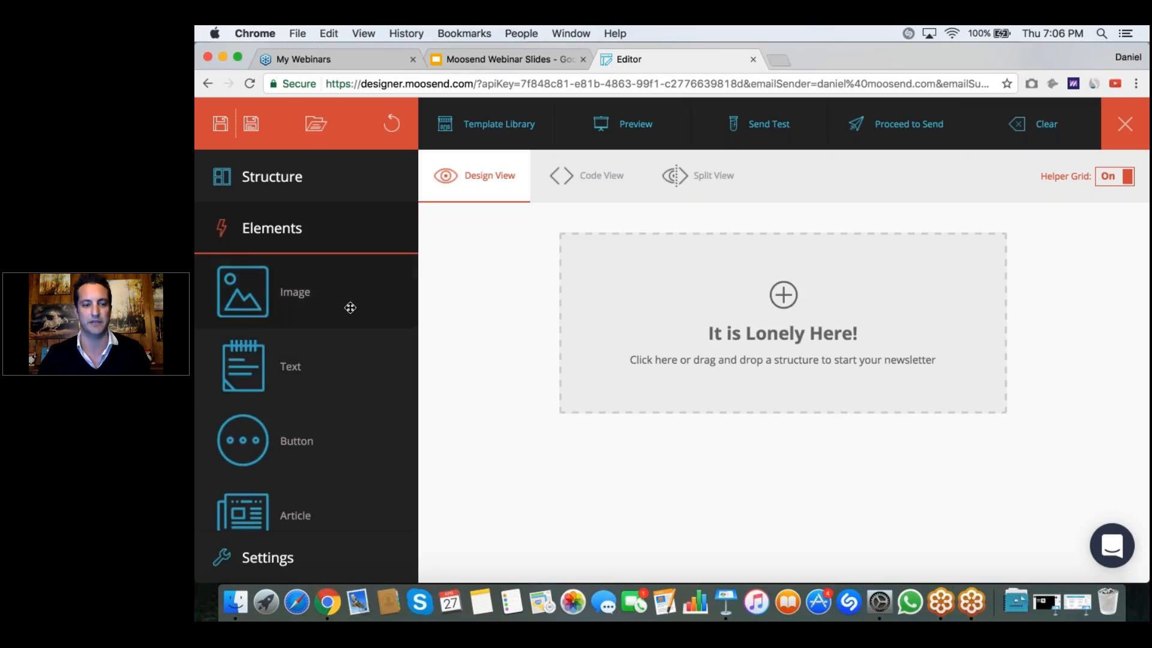
scroll(351, 366, down, 1)
scroll(339, 408, down, 4)
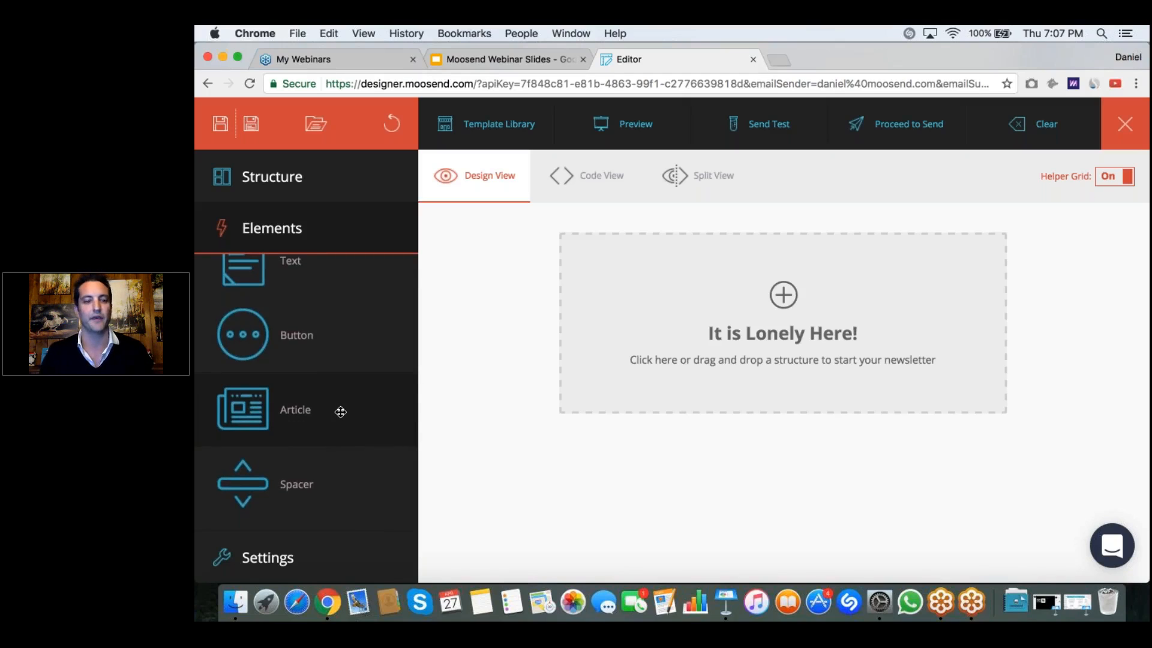
scroll(340, 412, down, 3)
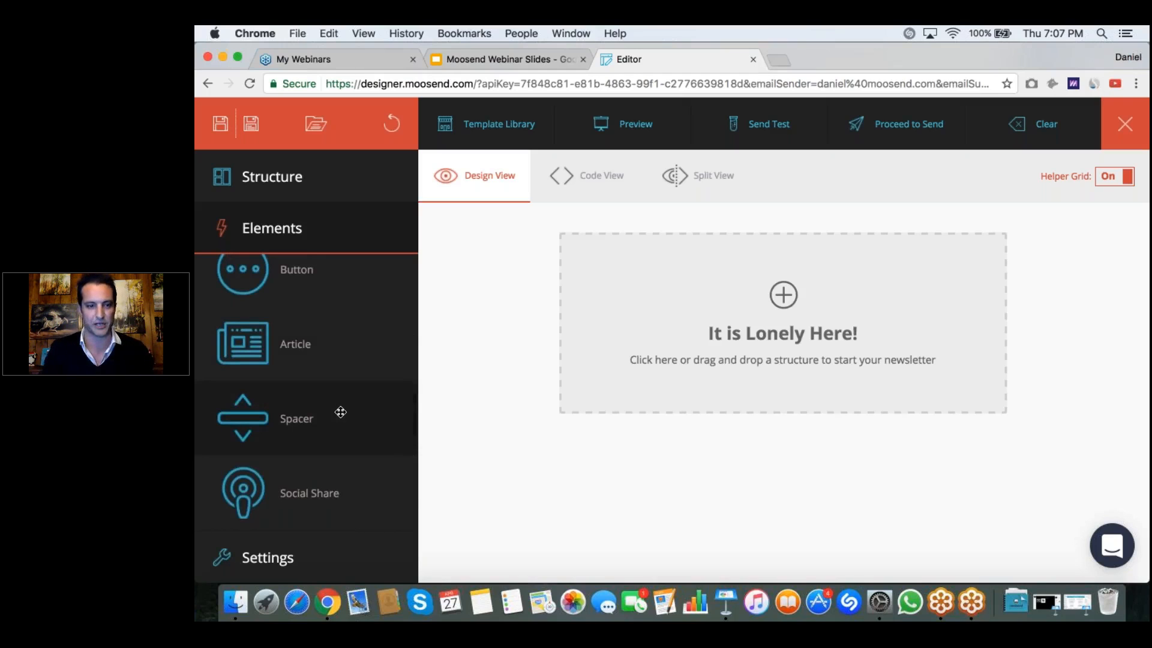
scroll(340, 411, down, 2)
scroll(368, 436, down, 1)
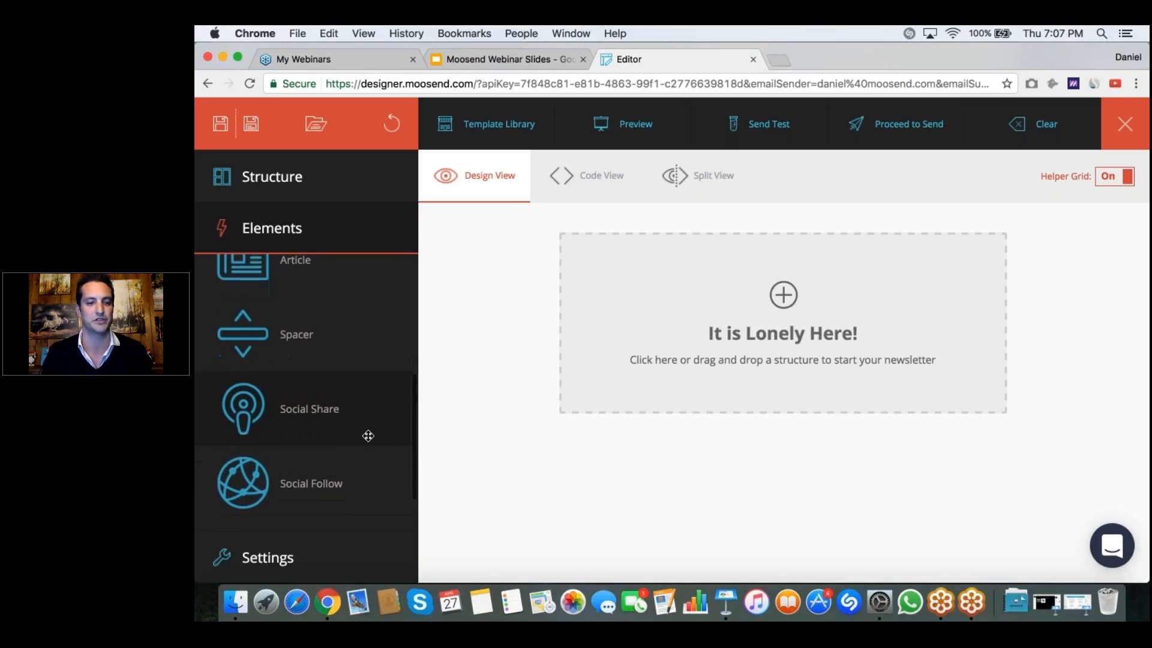
scroll(363, 438, down, 1)
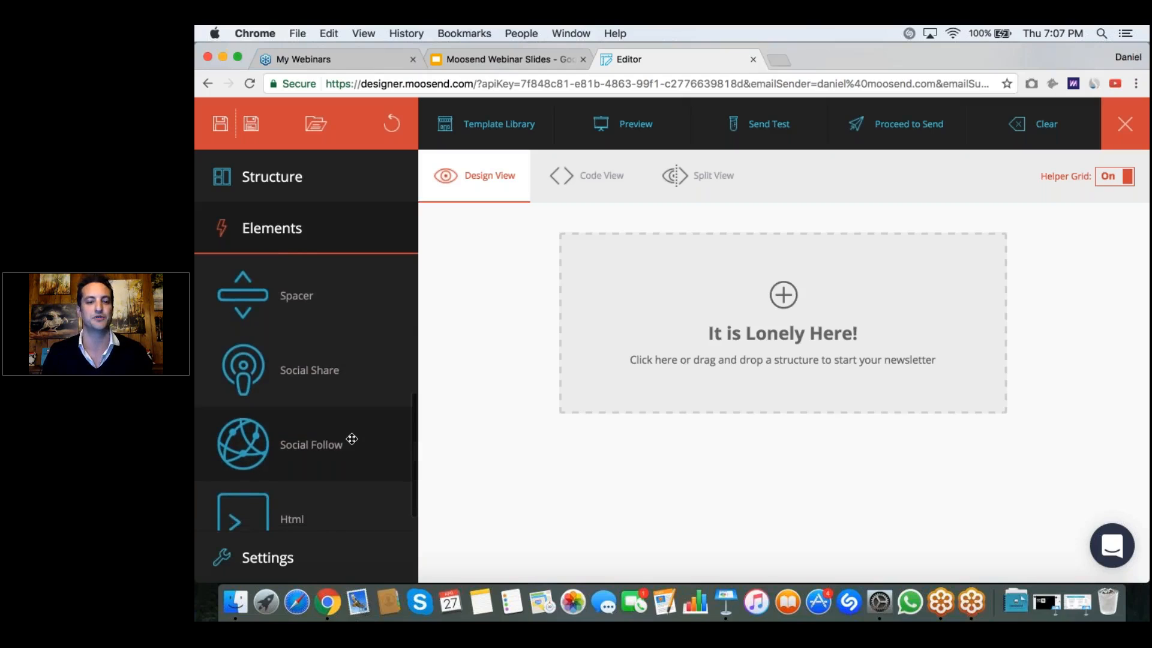
scroll(351, 439, down, 1)
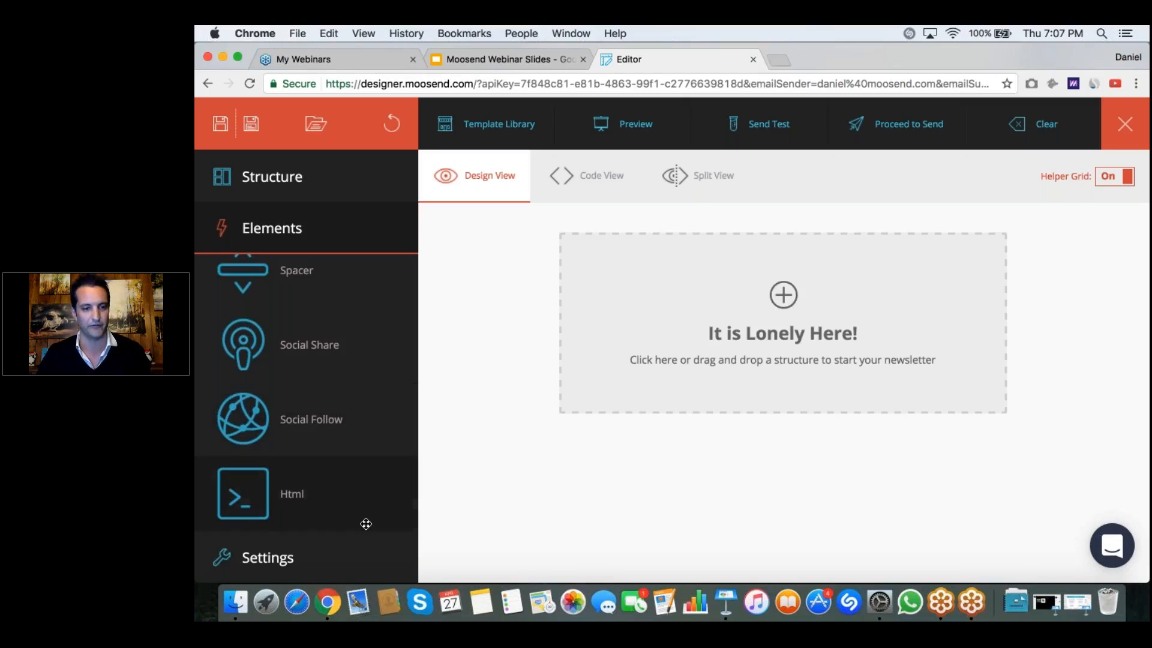
Step: Review the newsletter's general settings, including title, border, background and block responsiveness
click(268, 557)
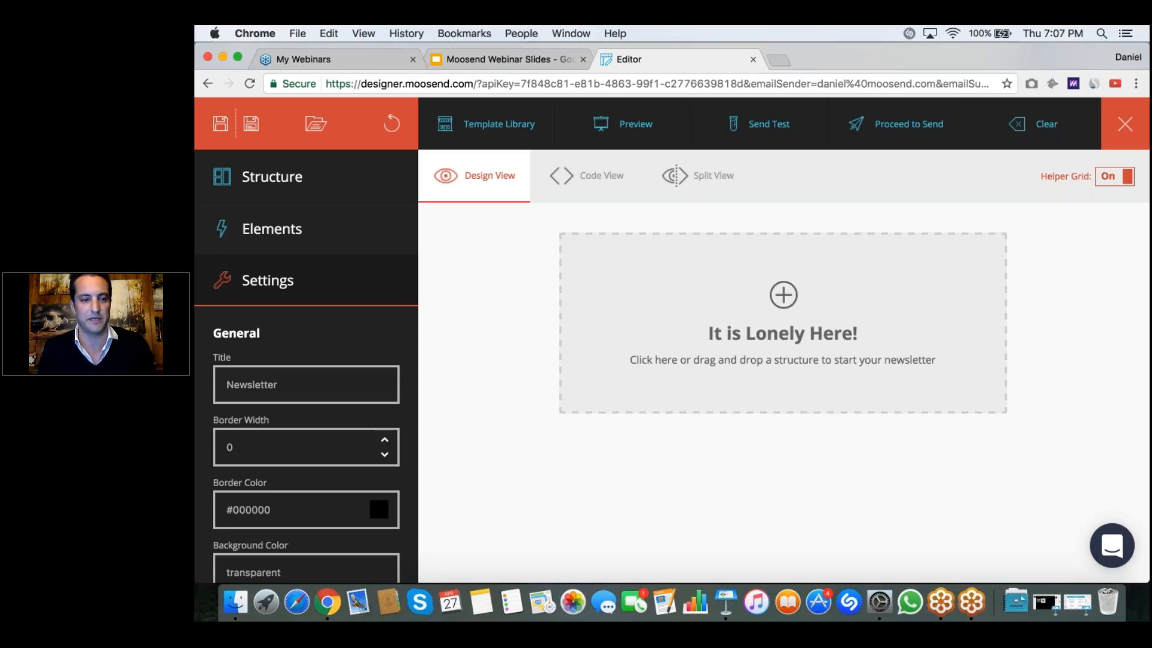
scroll(306, 444, down, 2)
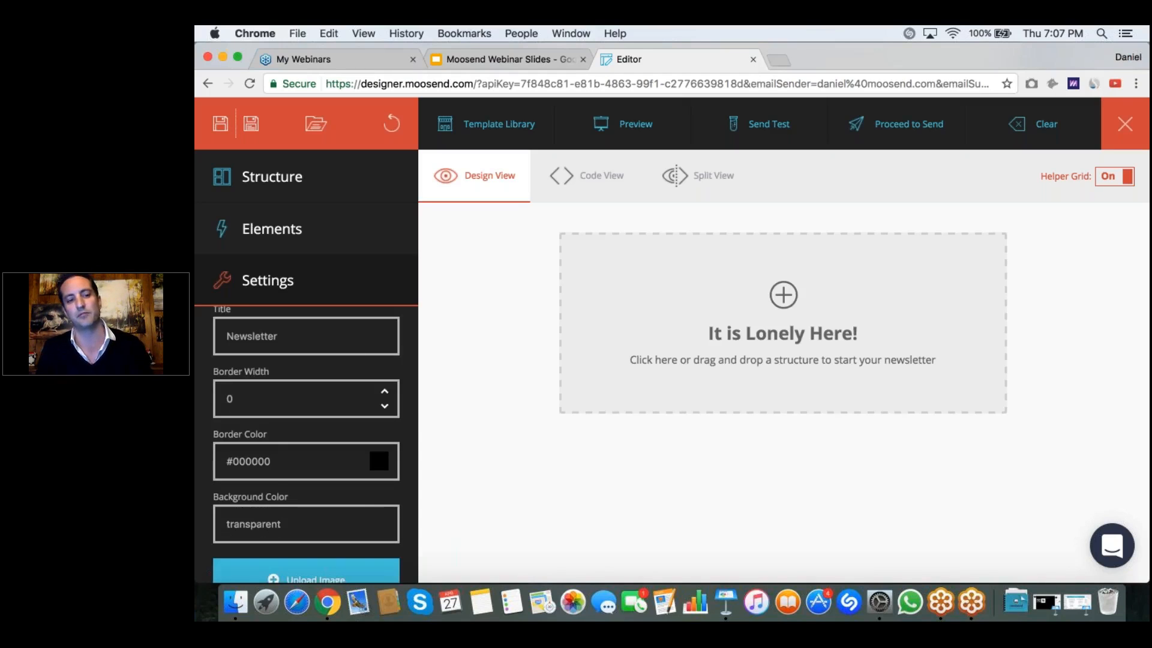
scroll(306, 444, down, 2)
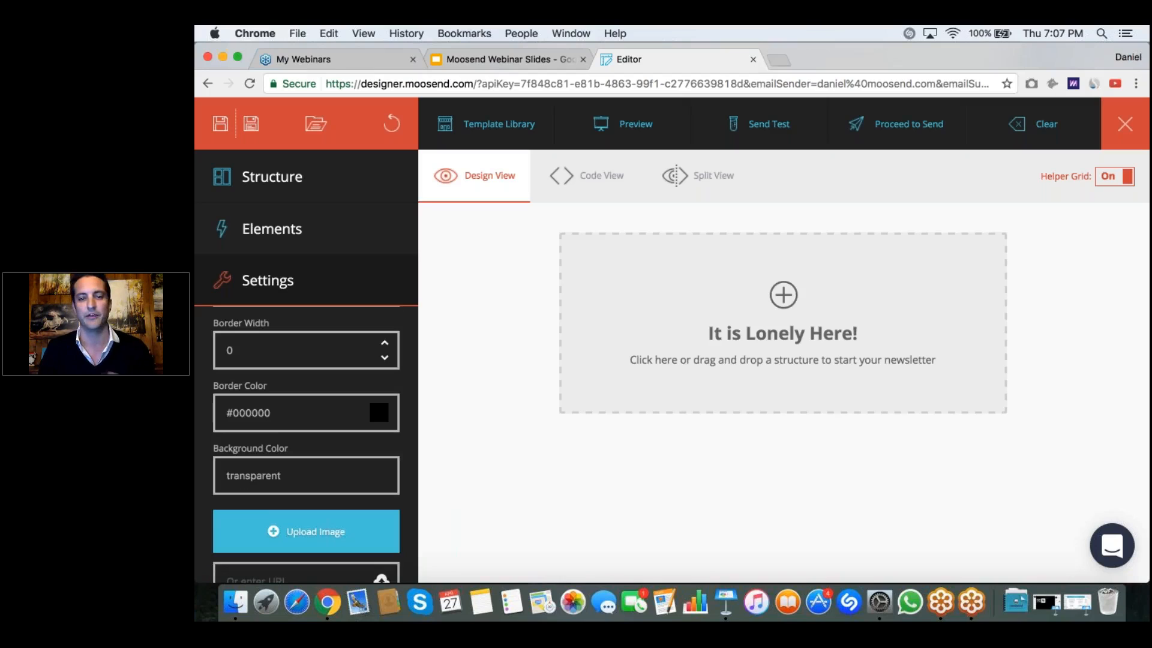
scroll(306, 444, down, 4)
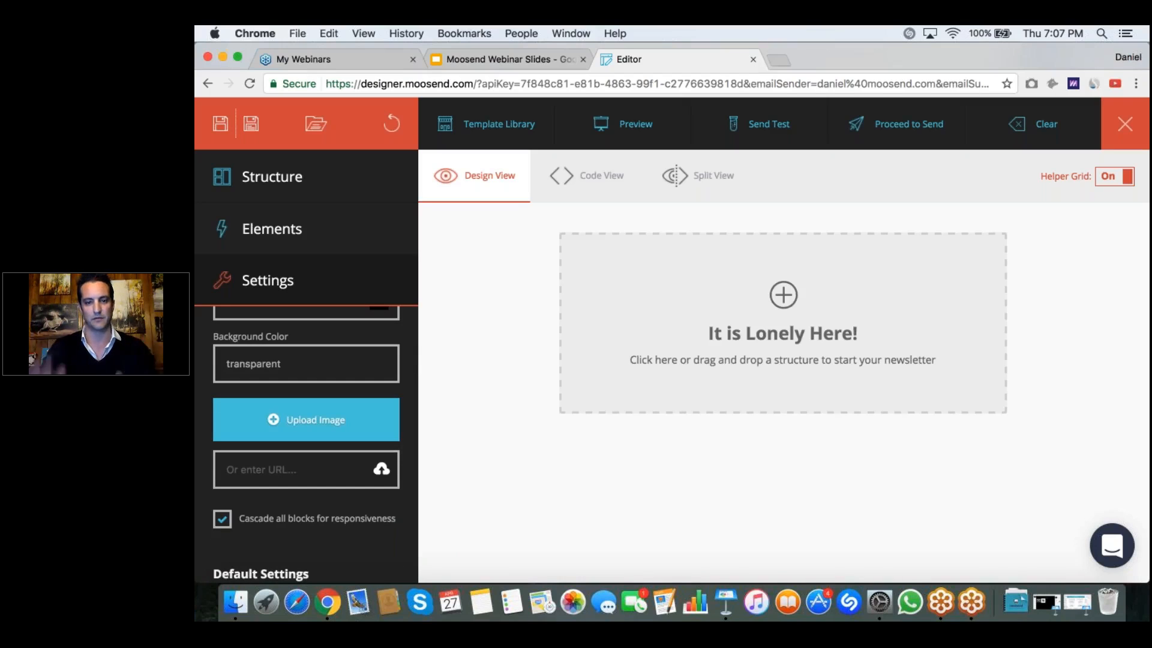
scroll(306, 420, up, 6)
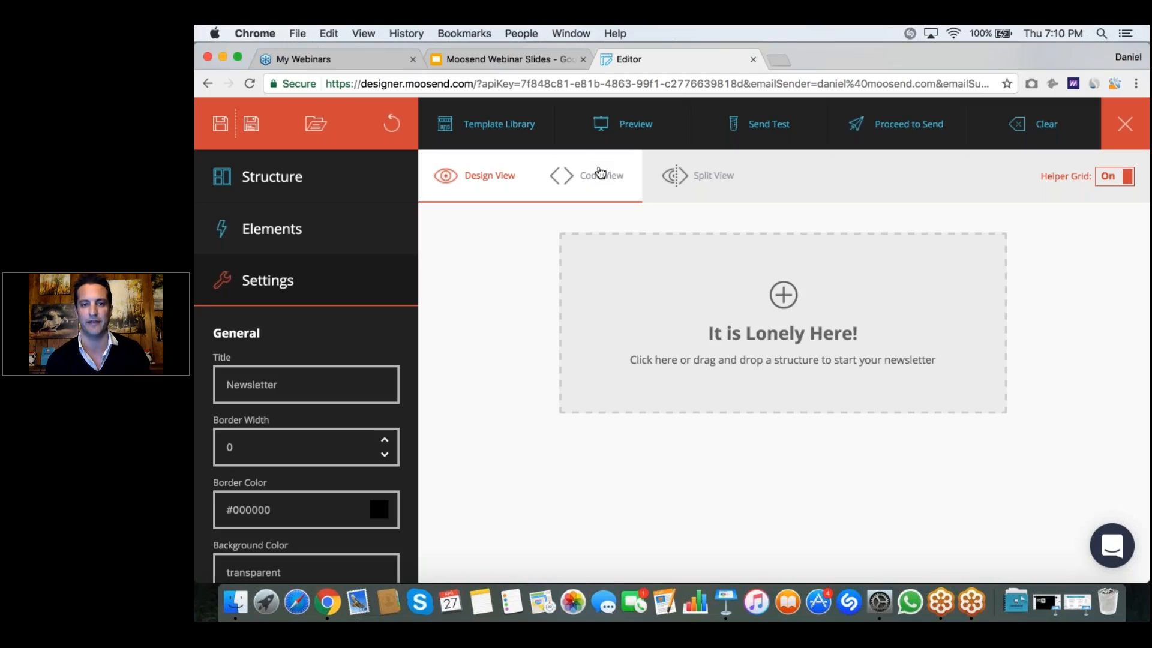
Step: View the empty newsletter in Code View and Split View, and return to Design View
click(600, 173)
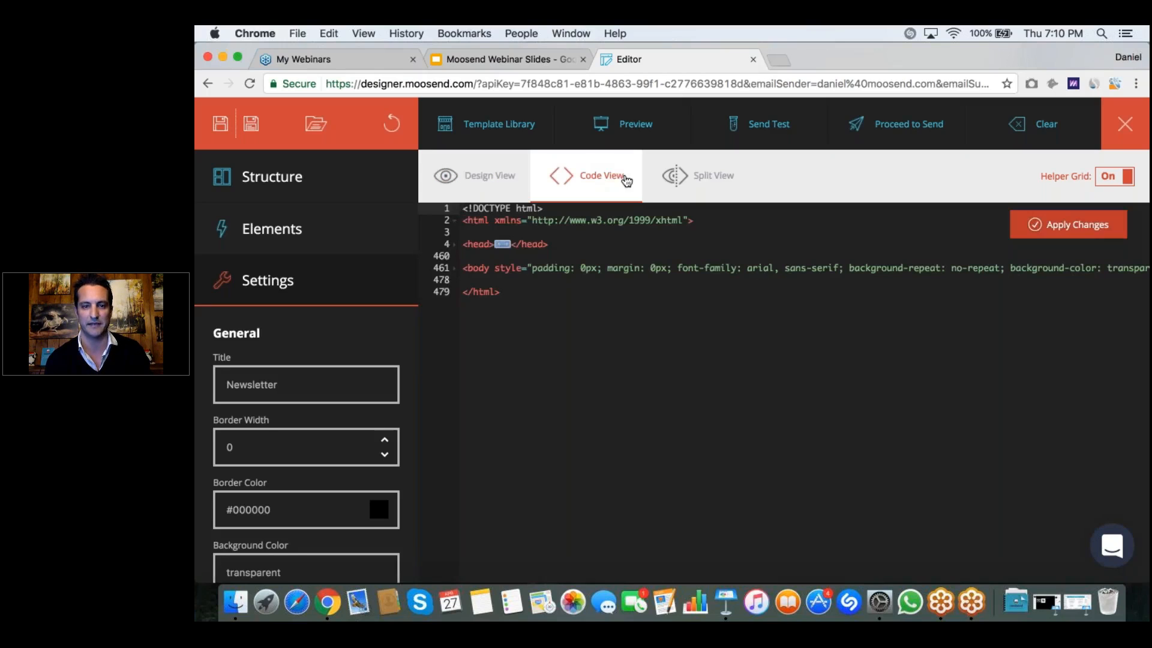
click(720, 178)
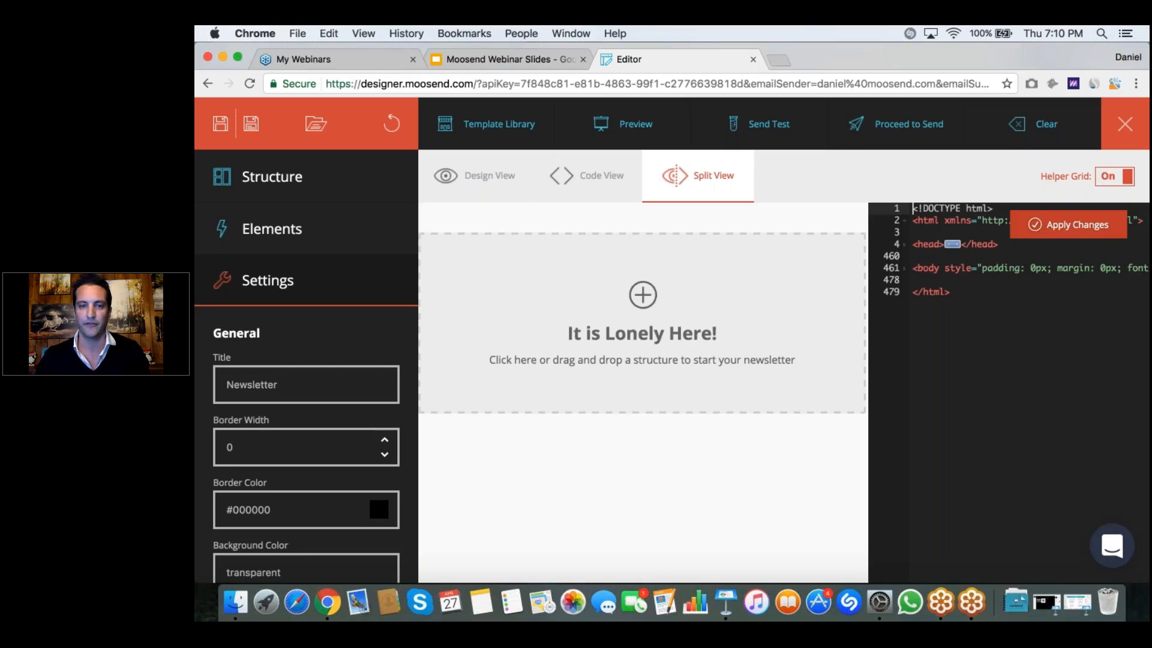
click(474, 176)
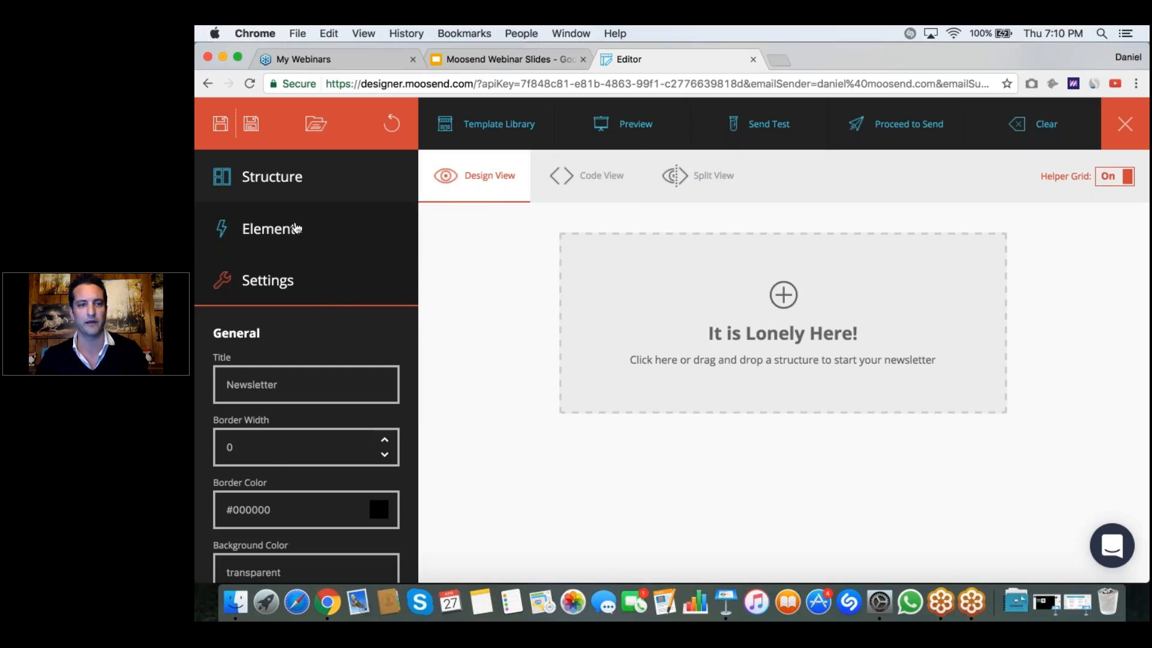
Step: Add a full-width container to the empty newsletter and place an Image element in it
click(290, 177)
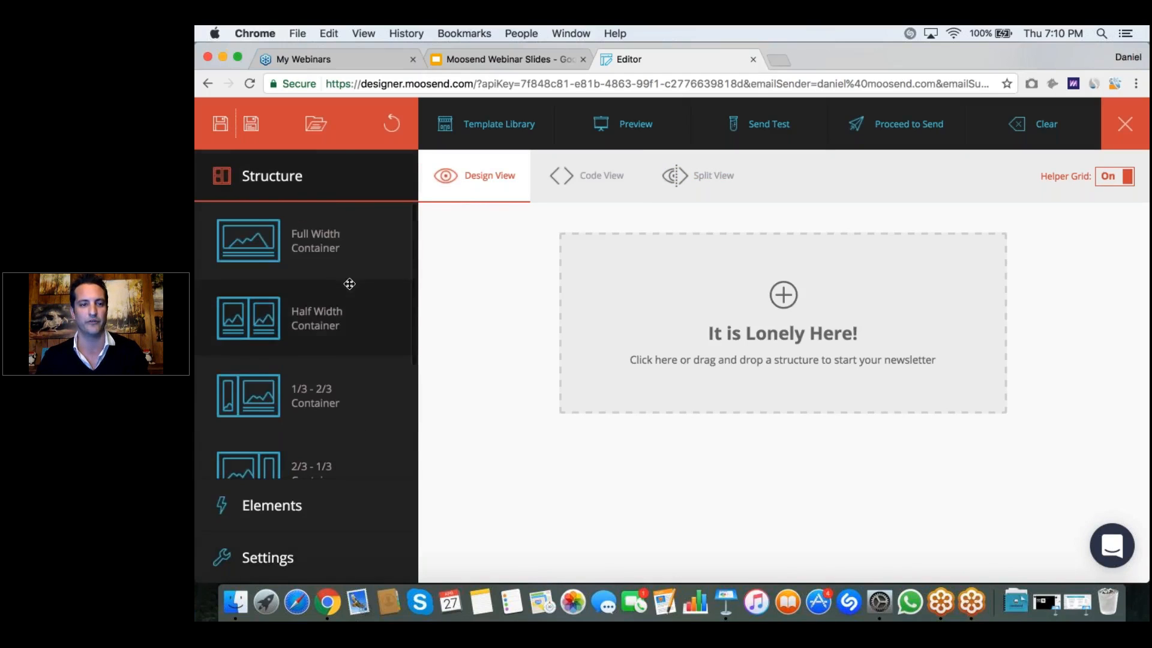
drag(729, 340, 746, 337)
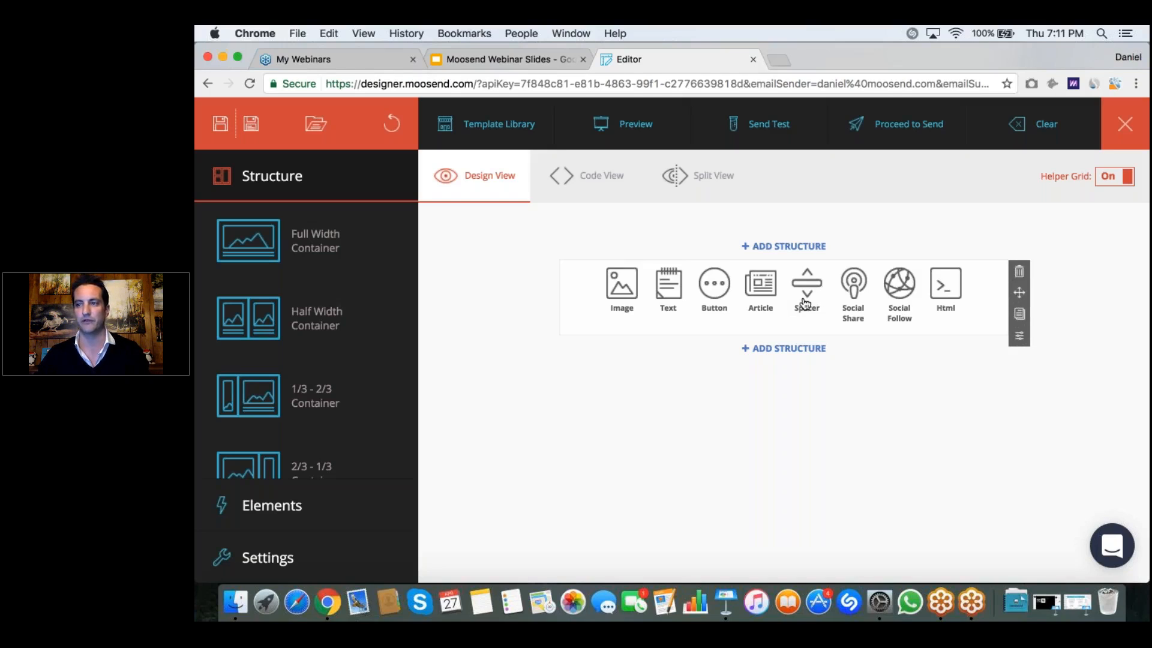
click(622, 286)
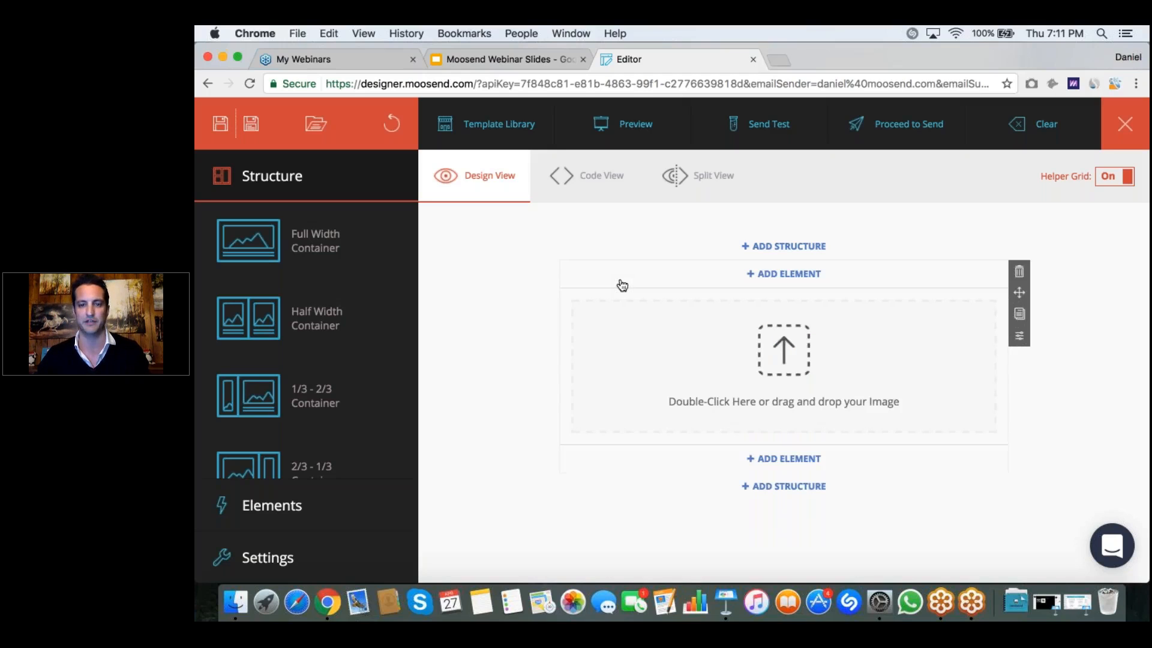
Step: Load webinar-logo.png into the empty image placeholder of the full-width container
click(778, 350)
double_click(778, 350)
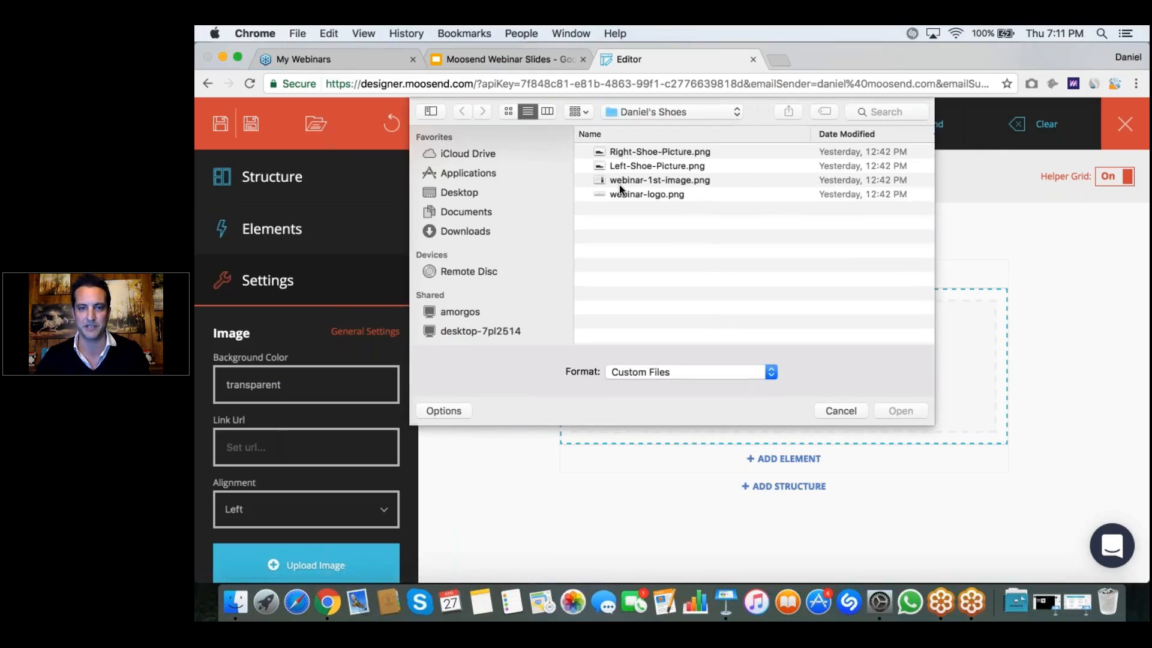
double_click(647, 194)
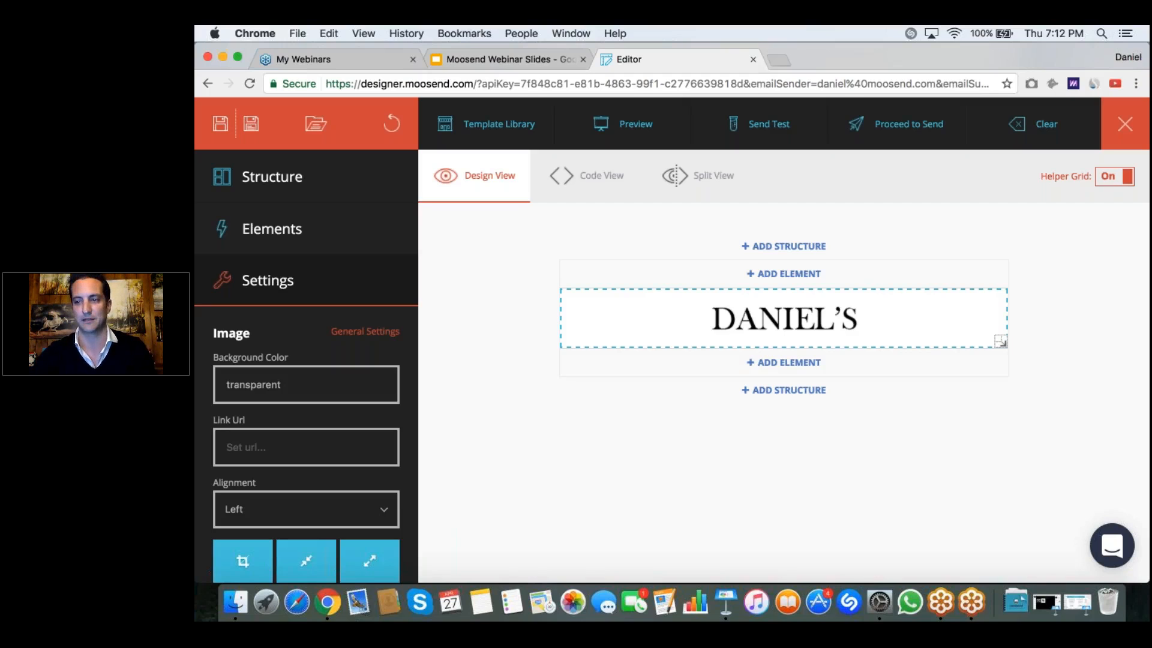
Step: Add a second full-width container below the logo and place an Image element in it
mouse_move(810, 350)
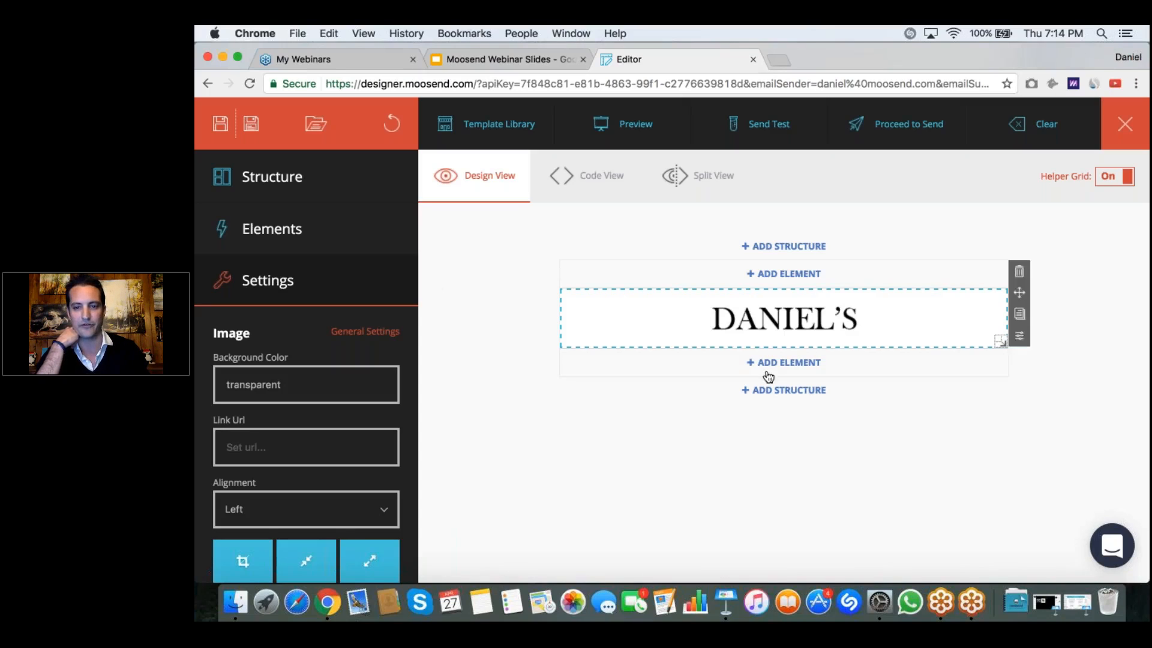
click(789, 390)
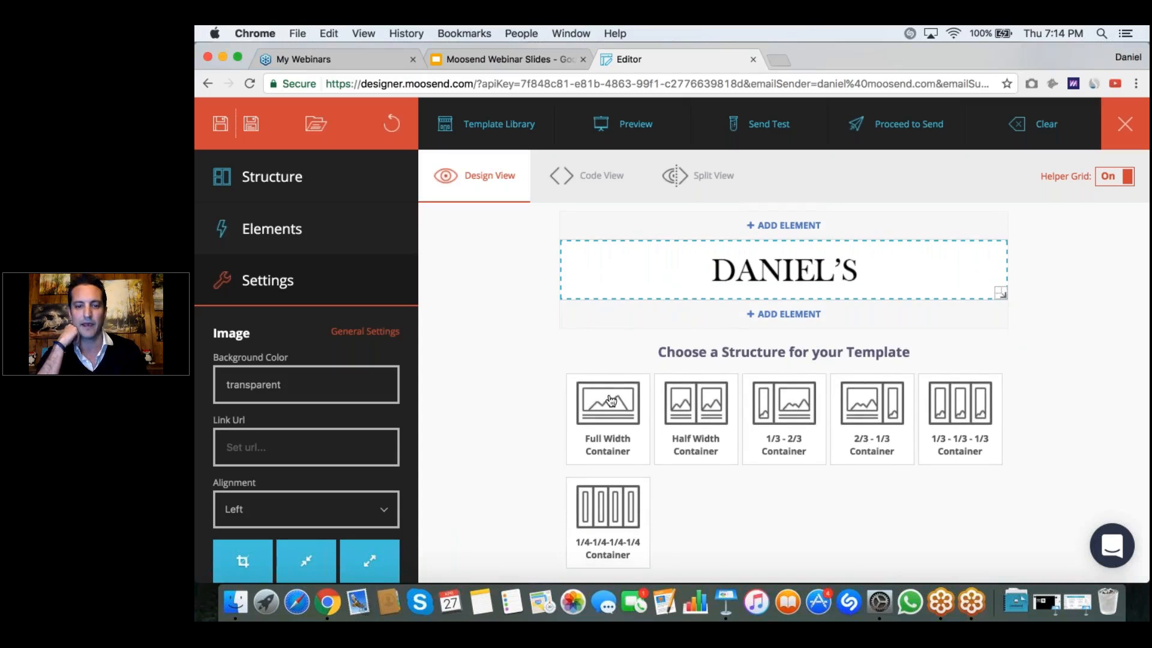
click(610, 401)
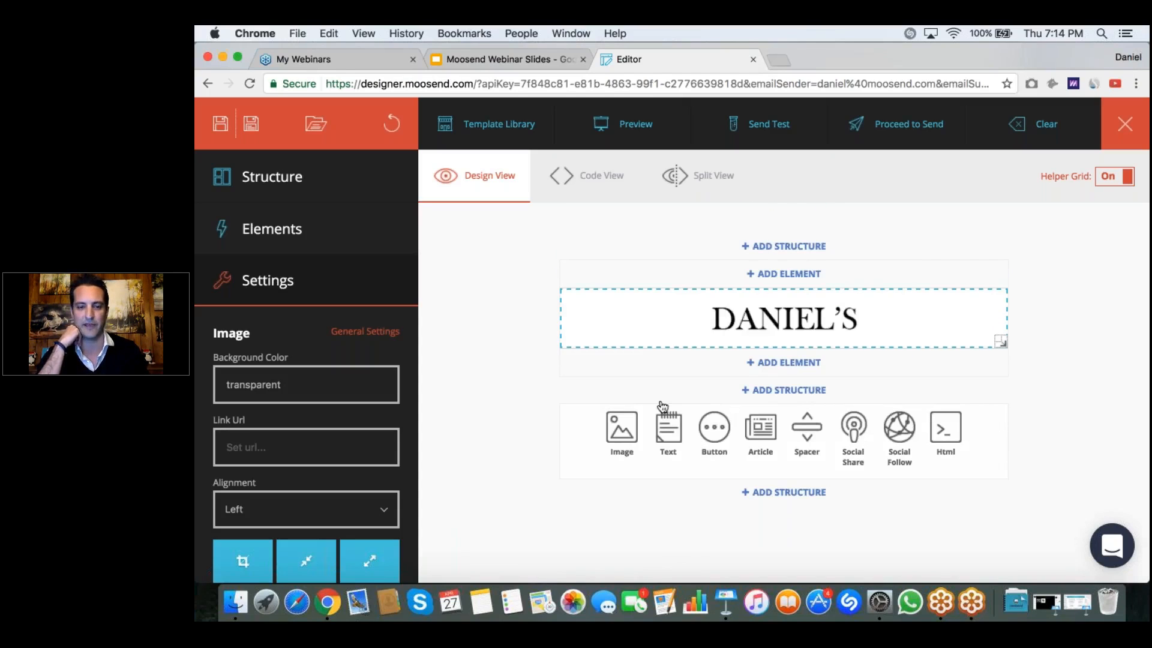
click(621, 428)
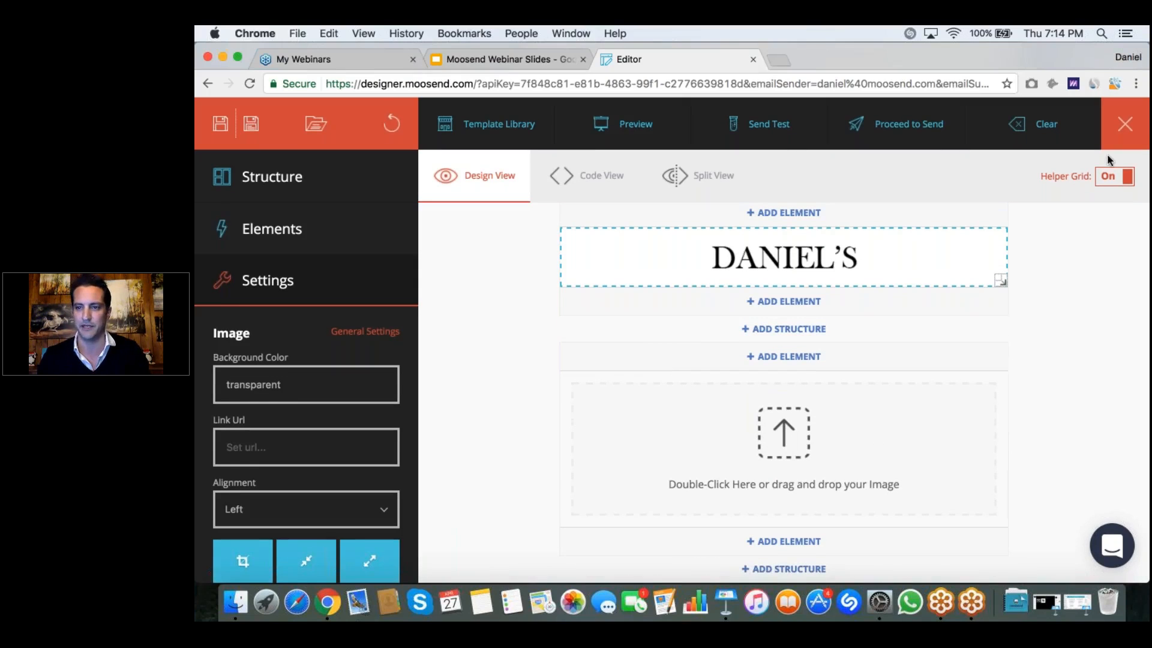
Step: Turn the helper grid off and load webinar-1st-image.png into the image placeholder below the logo
click(1104, 178)
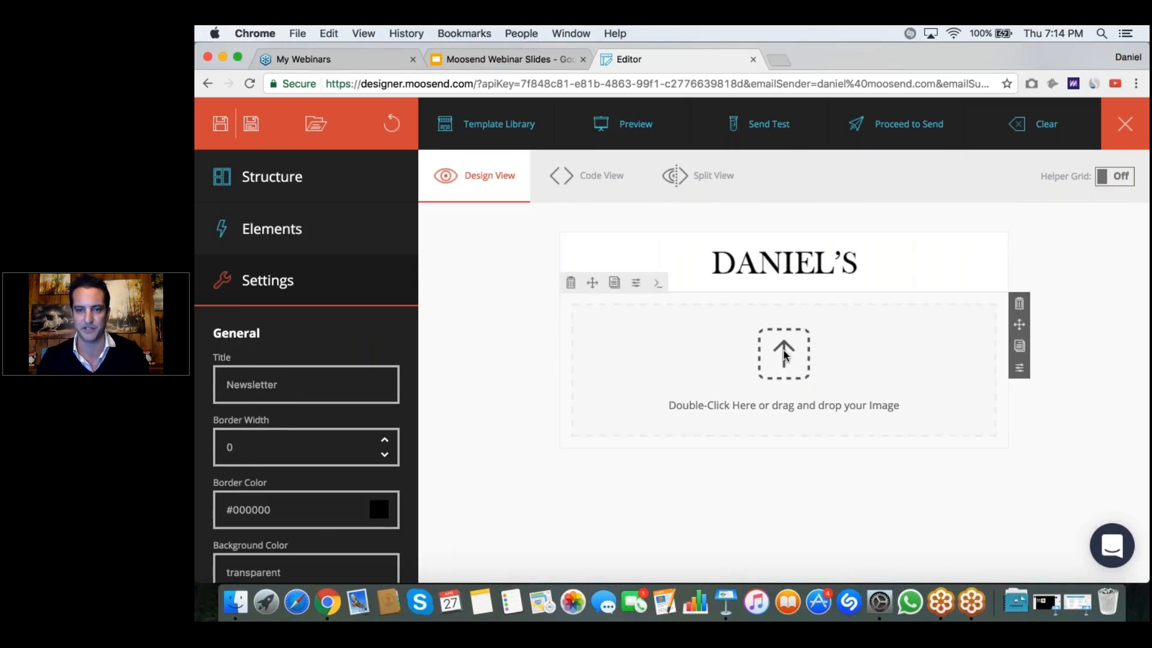
click(783, 353)
double_click(784, 353)
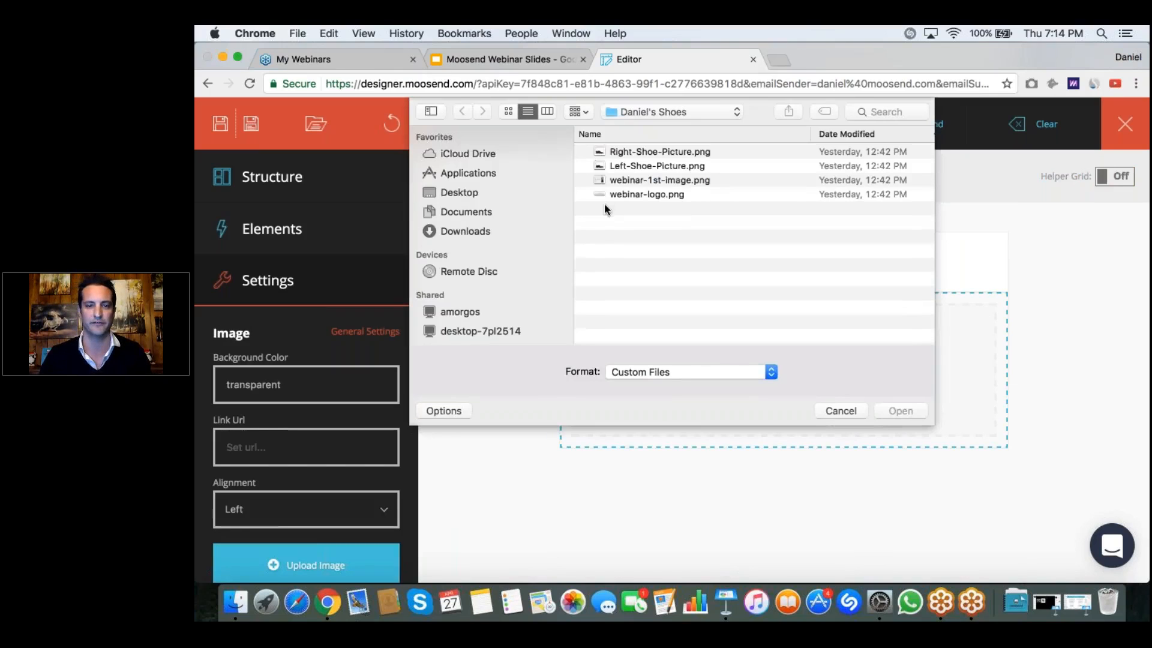
double_click(680, 180)
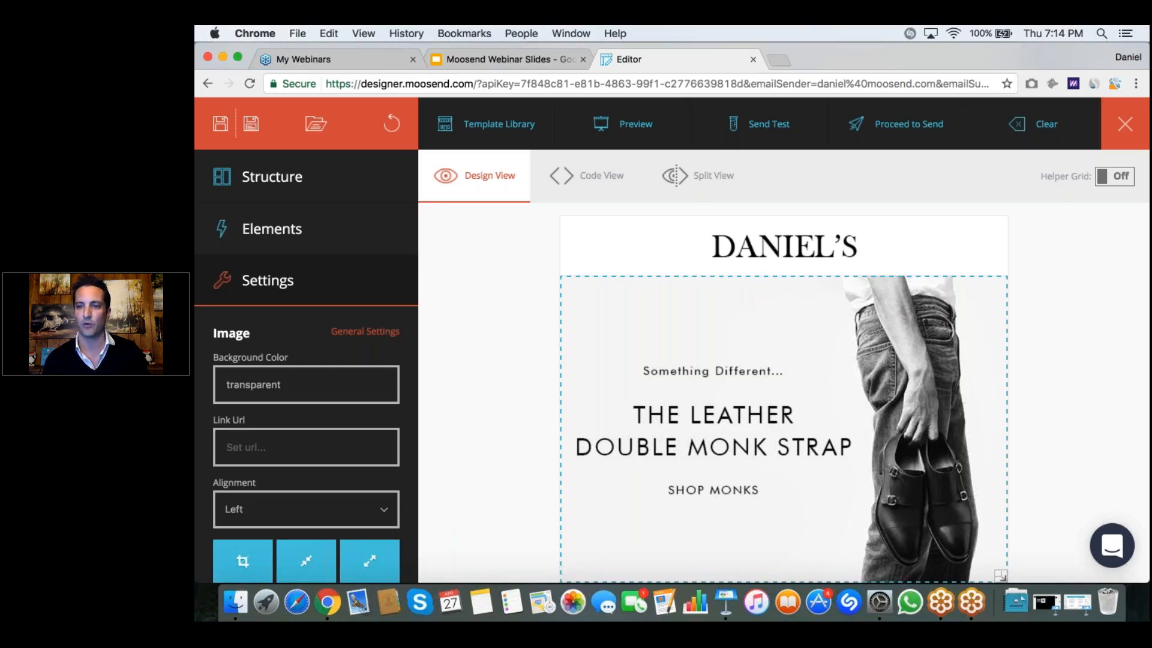
Step: Turn the helper grid back on and add a Text element directly under the banner image
click(1119, 178)
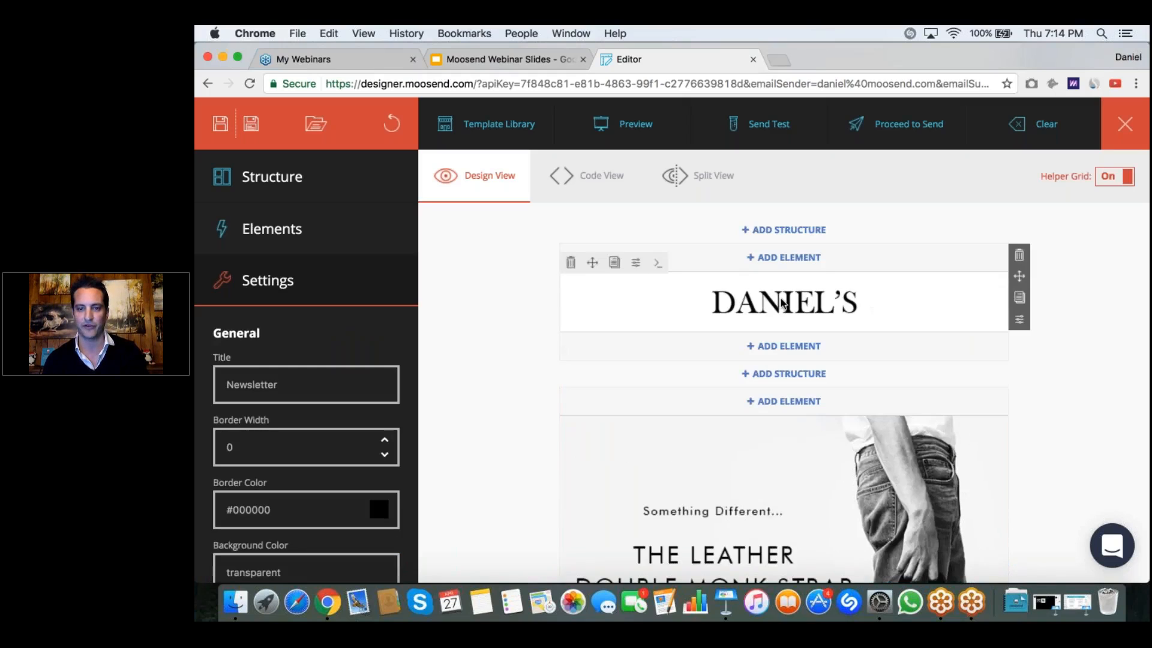
scroll(782, 304, down, 5)
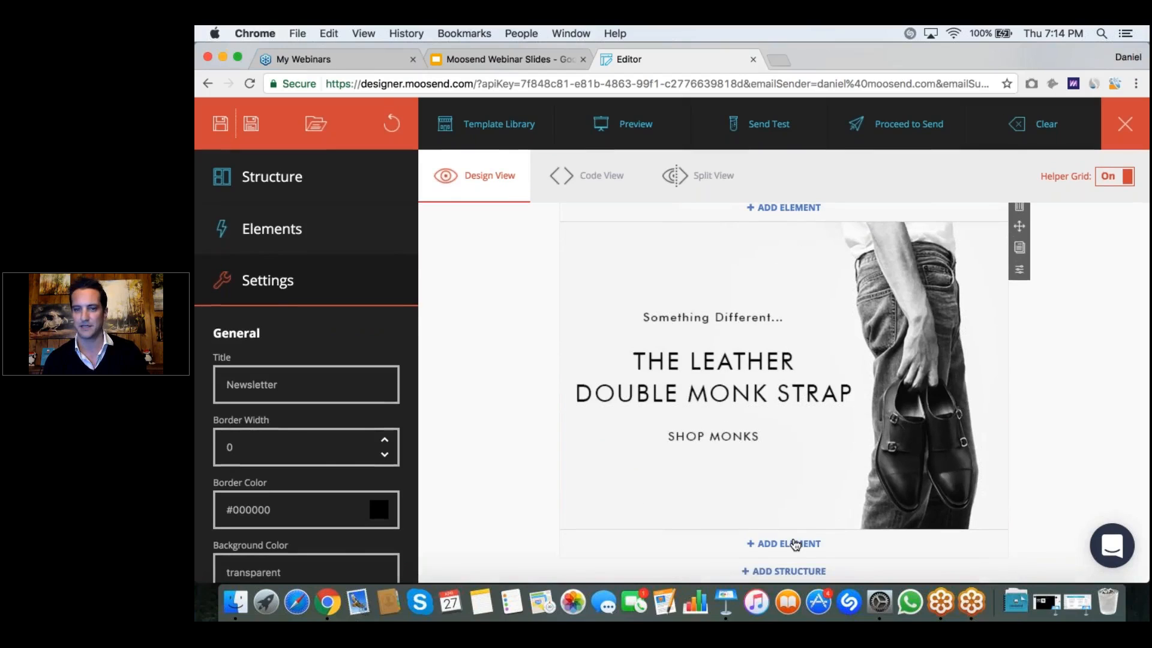
click(796, 544)
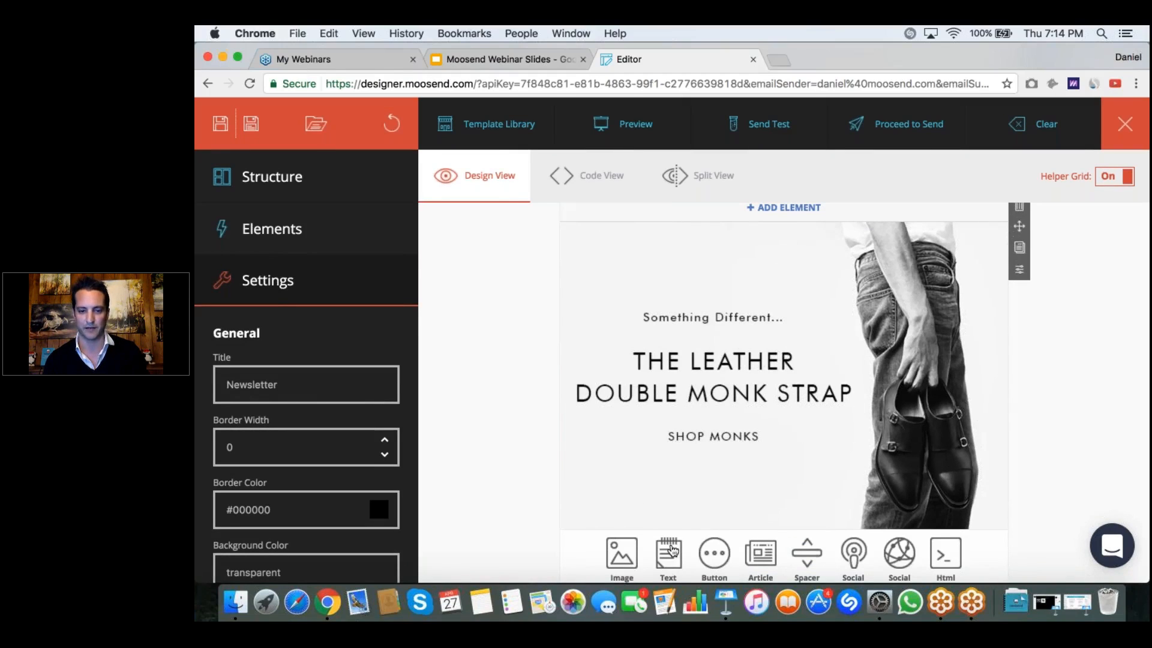
click(673, 549)
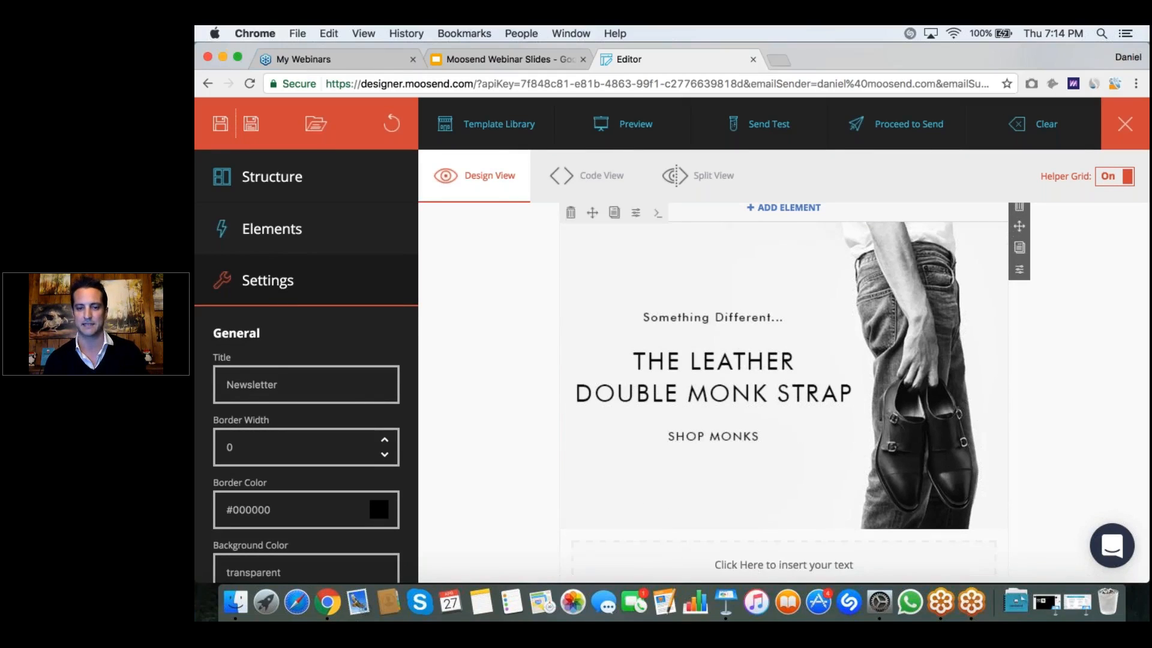
Step: Fill the text block using Paste from Word with "You don't have to choose between single or double monks" and "Just get both!" on two lines
scroll(786, 480, down, 3)
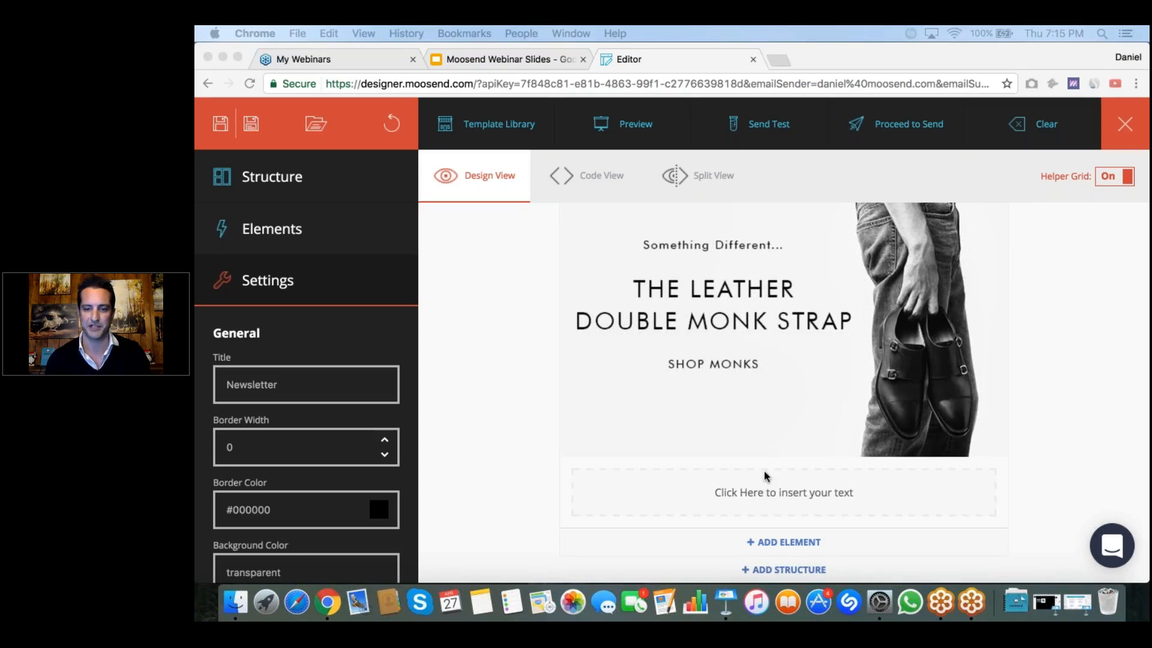
click(740, 495)
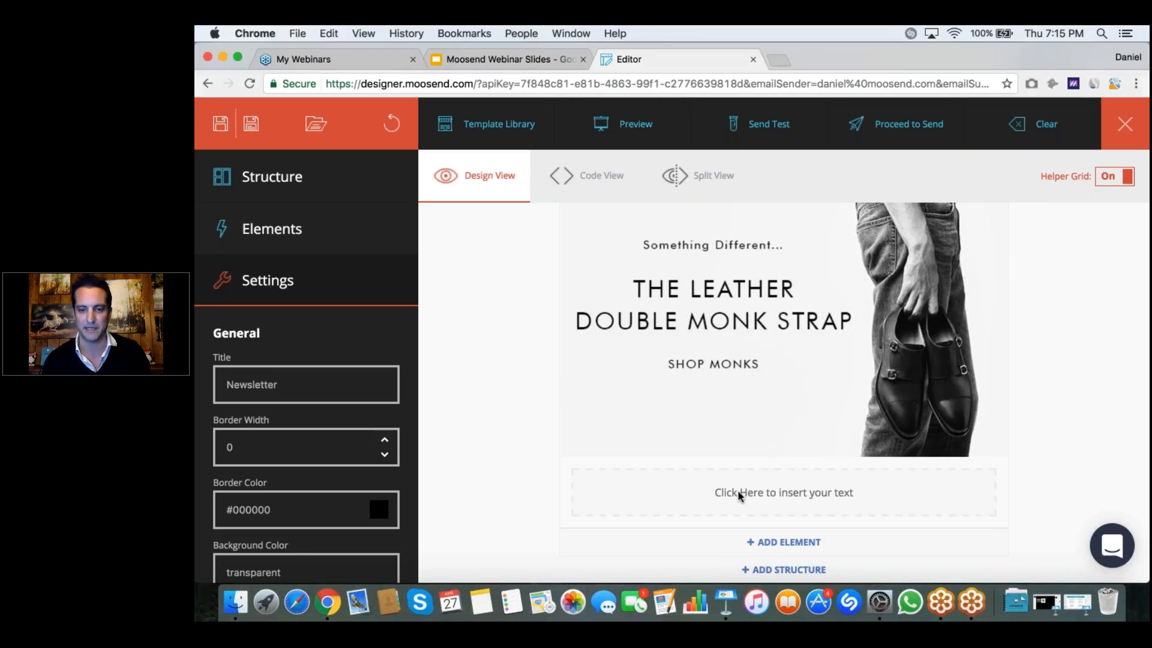
click(740, 496)
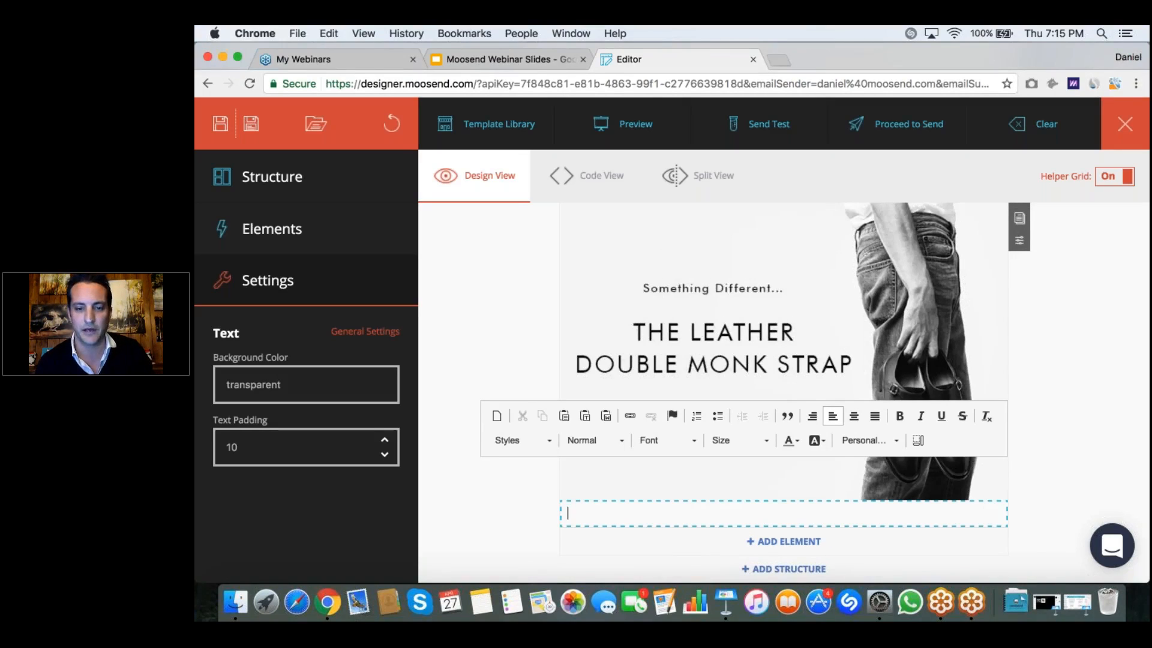
key(super+v)
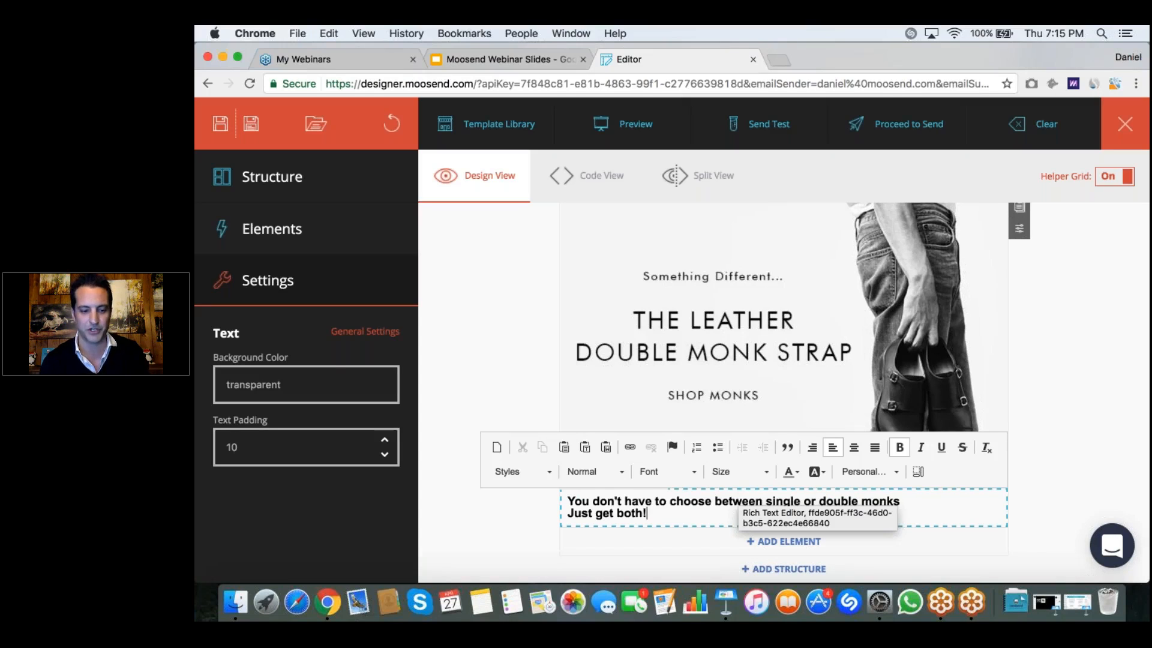
key(super+z)
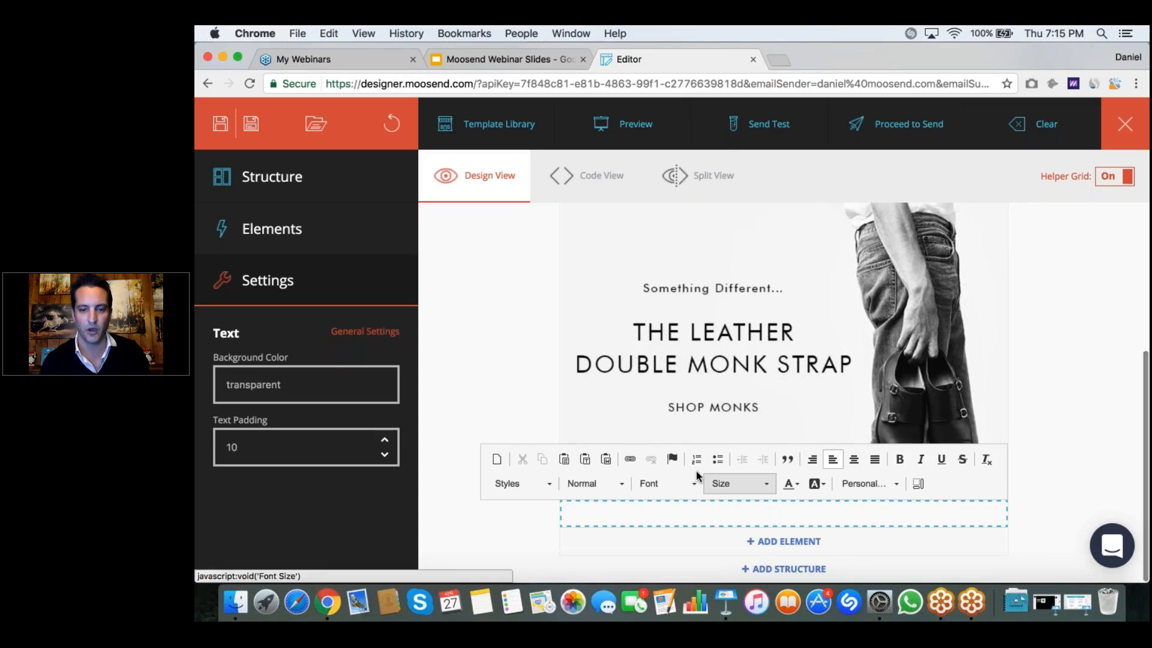
click(605, 460)
text(You don't have to choose between single or double monks Just get both!)
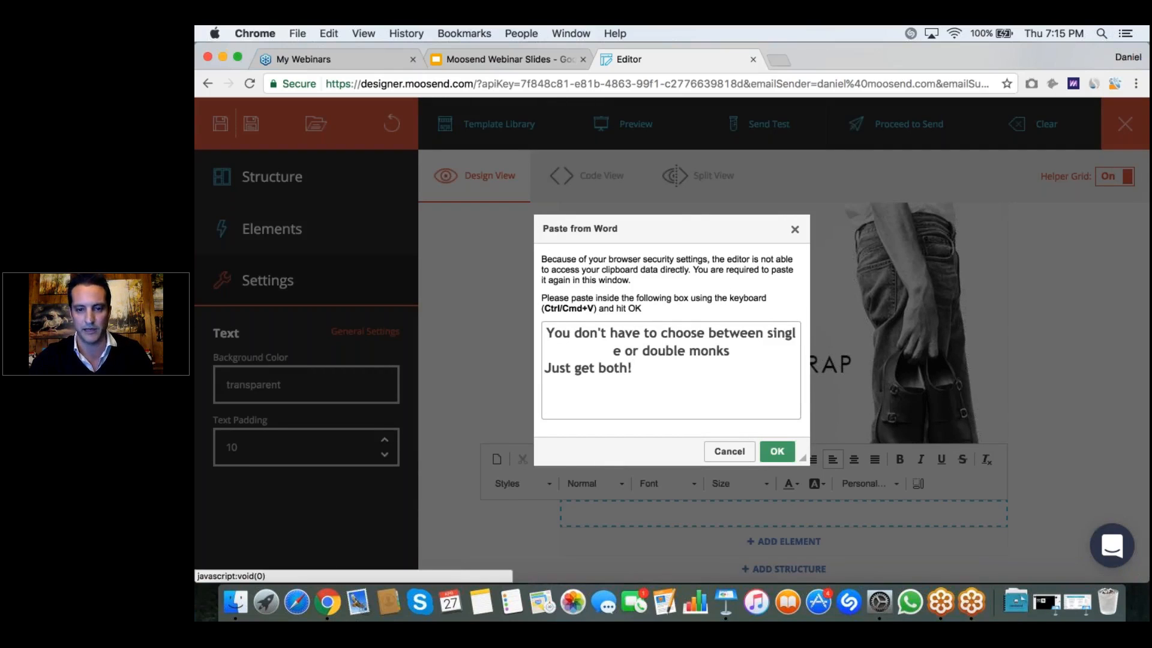
click(776, 451)
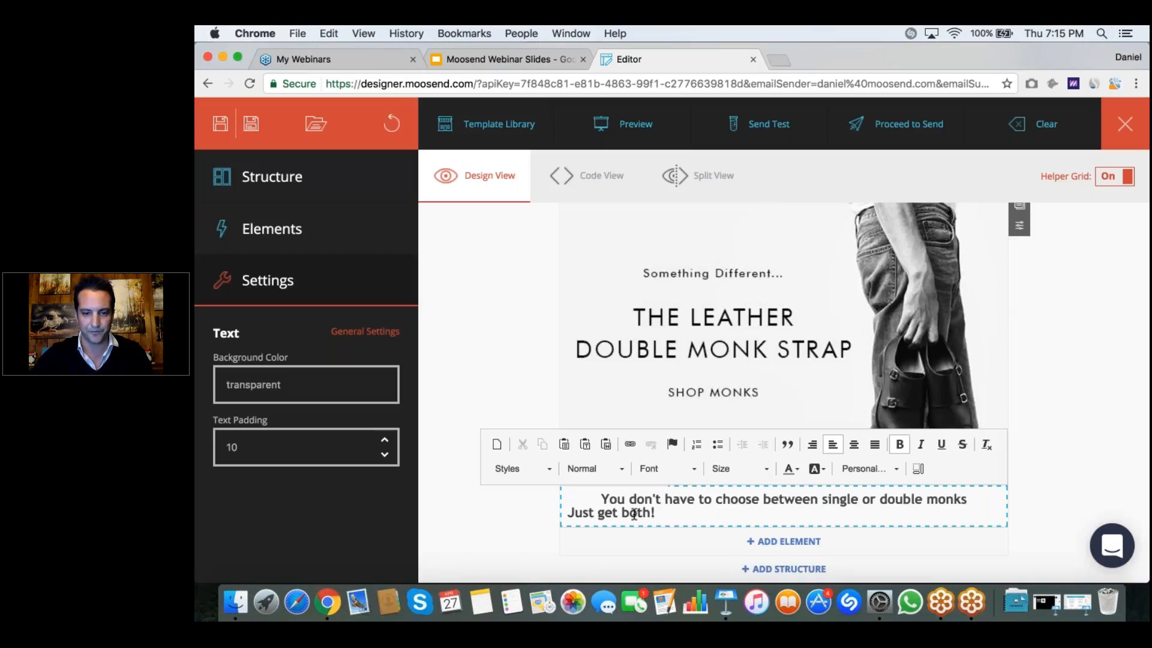
Step: Center both lines of the text under the banner image and leave text editing
drag(658, 511, 600, 498)
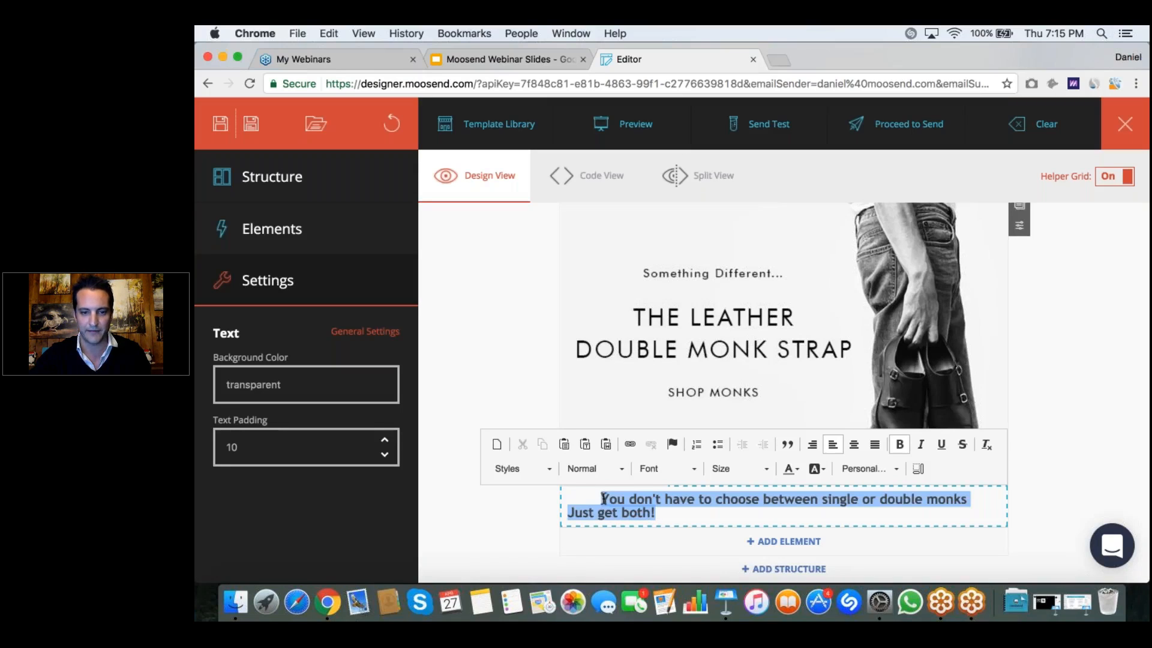
click(852, 447)
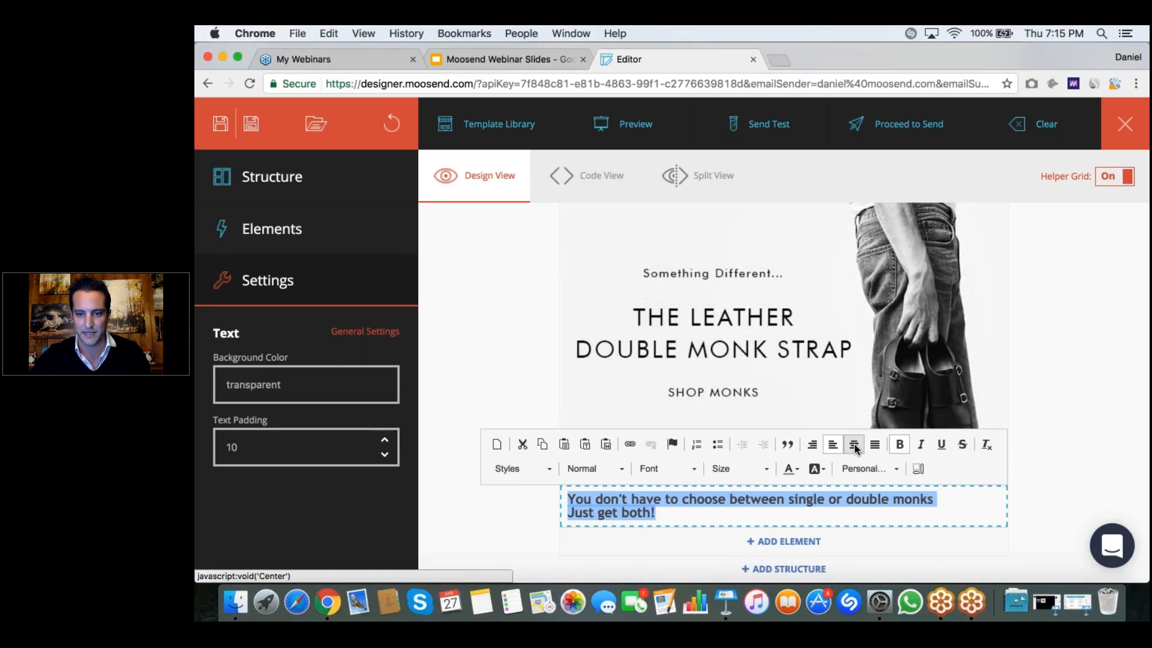
click(854, 447)
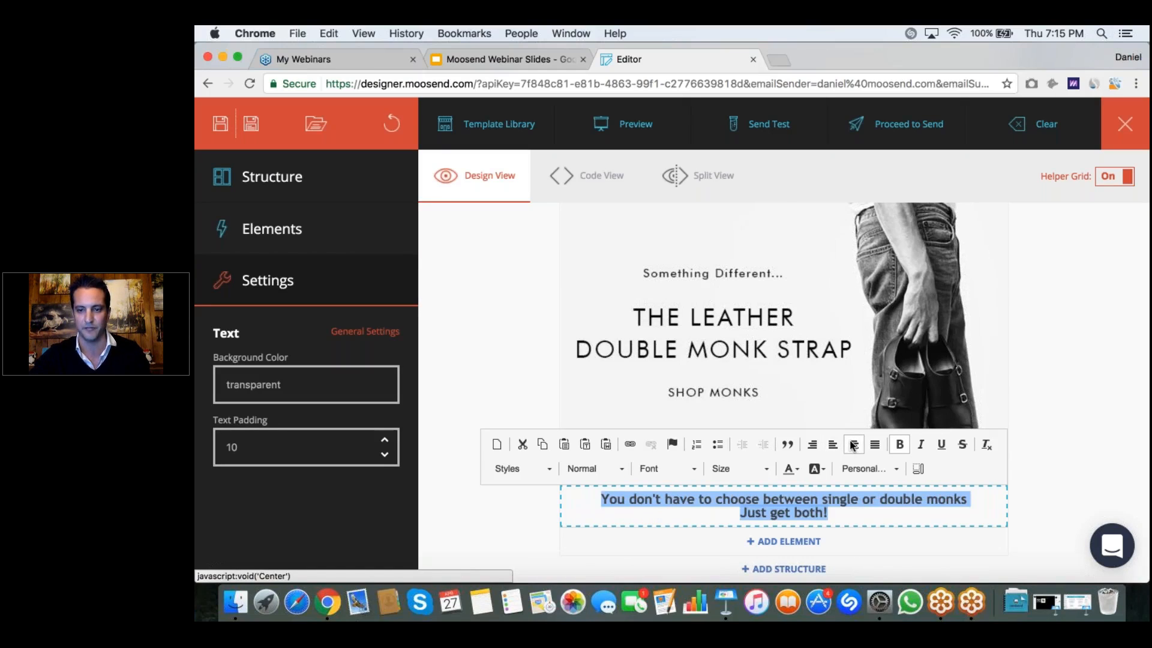
click(1035, 456)
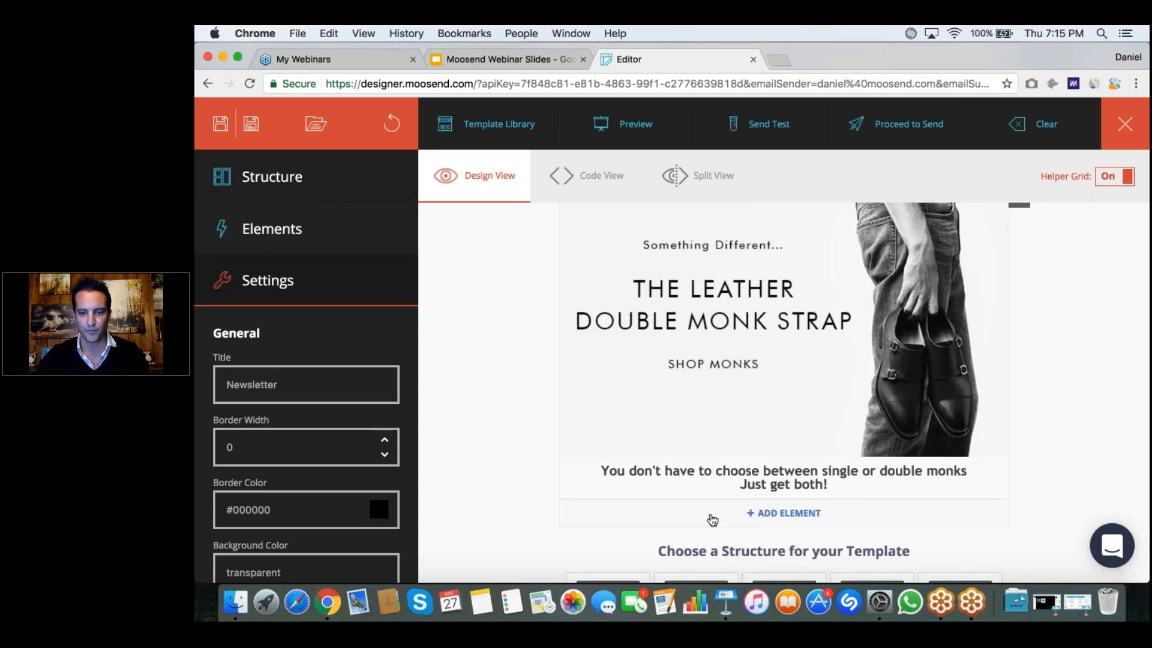
Step: Add a half-width container below the text and place an Image element in each of its two columns
scroll(711, 519, down, 1)
scroll(712, 520, down, 5)
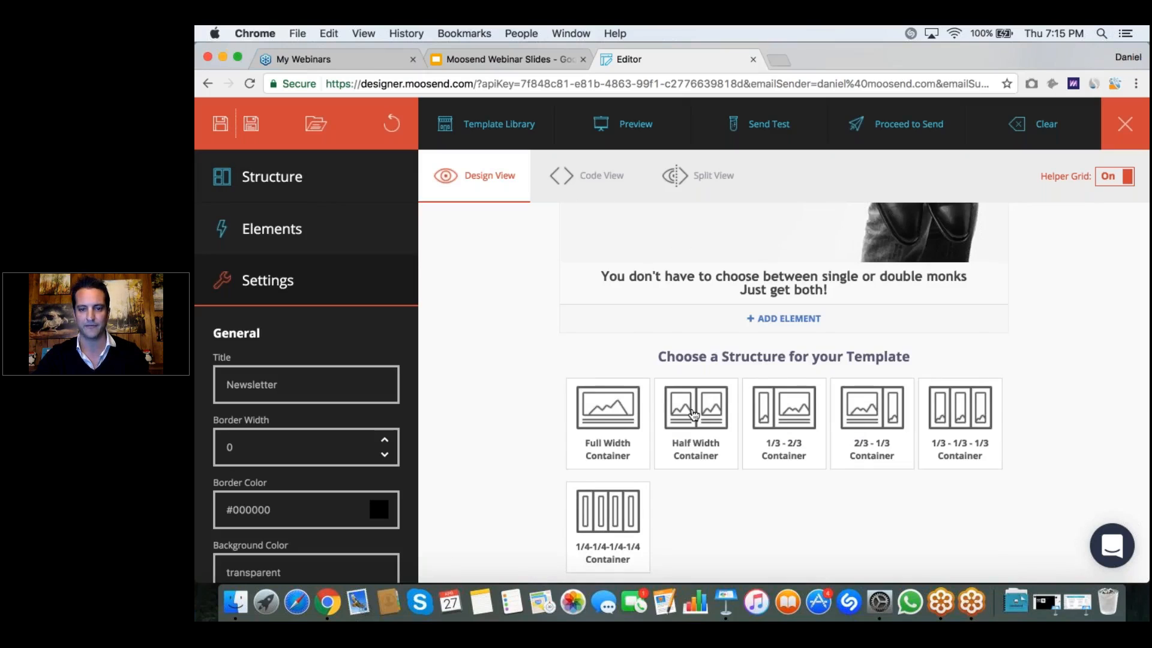
click(694, 413)
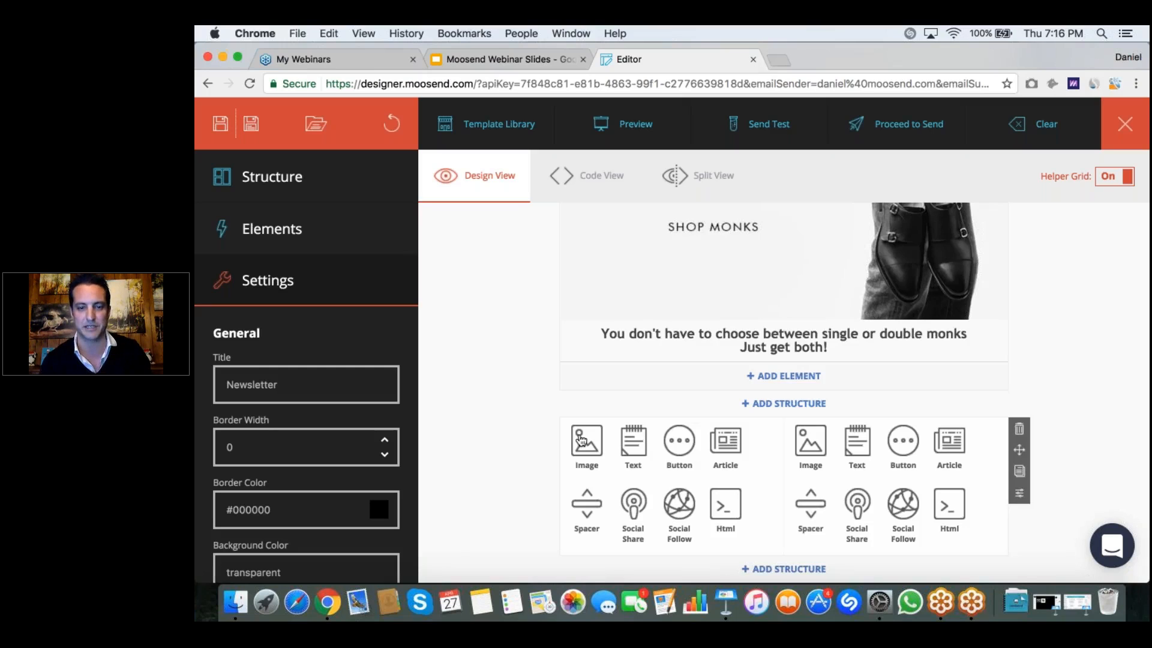
click(580, 441)
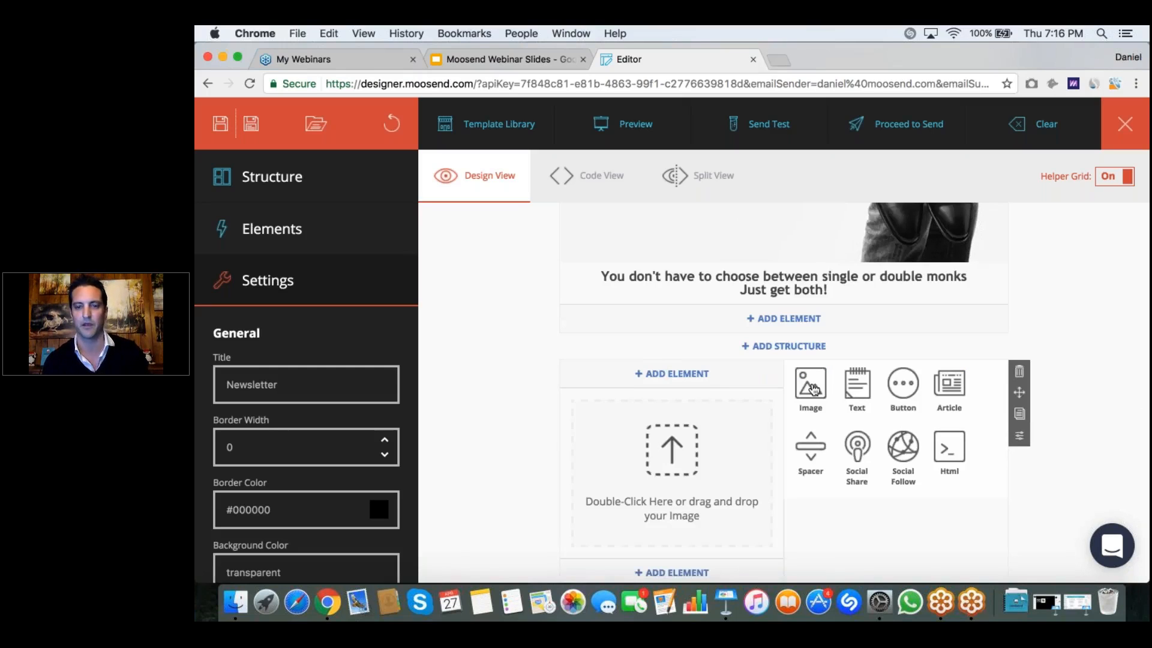
click(811, 386)
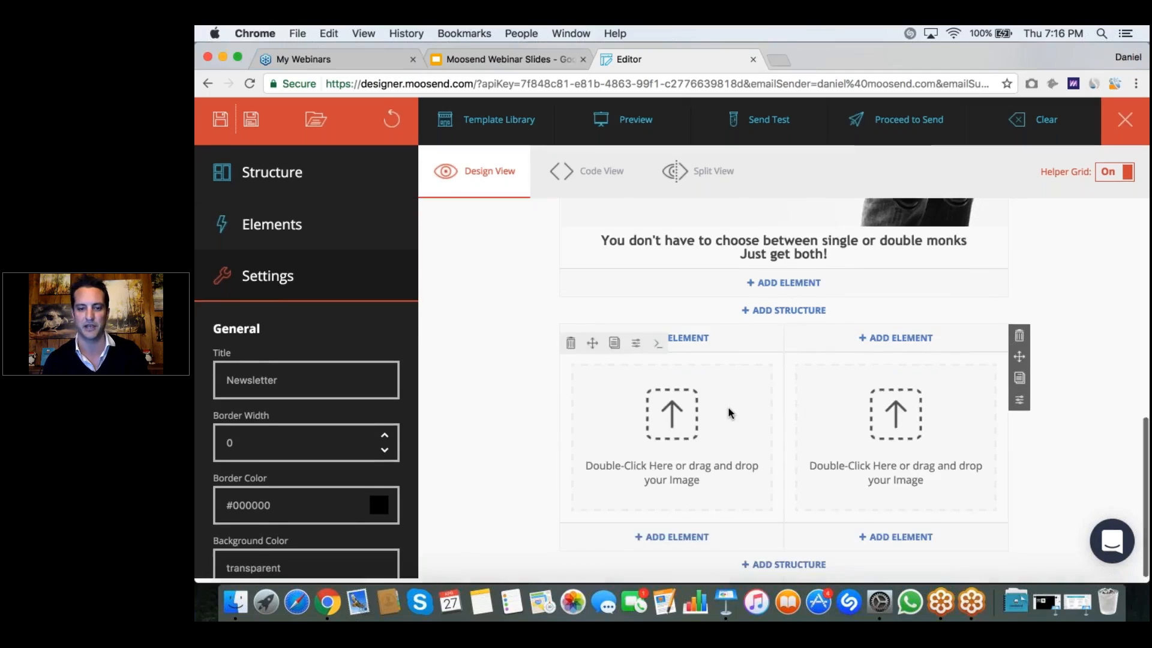
Step: Add a Text element under the image placeholder in both columns of the half-width container
click(672, 539)
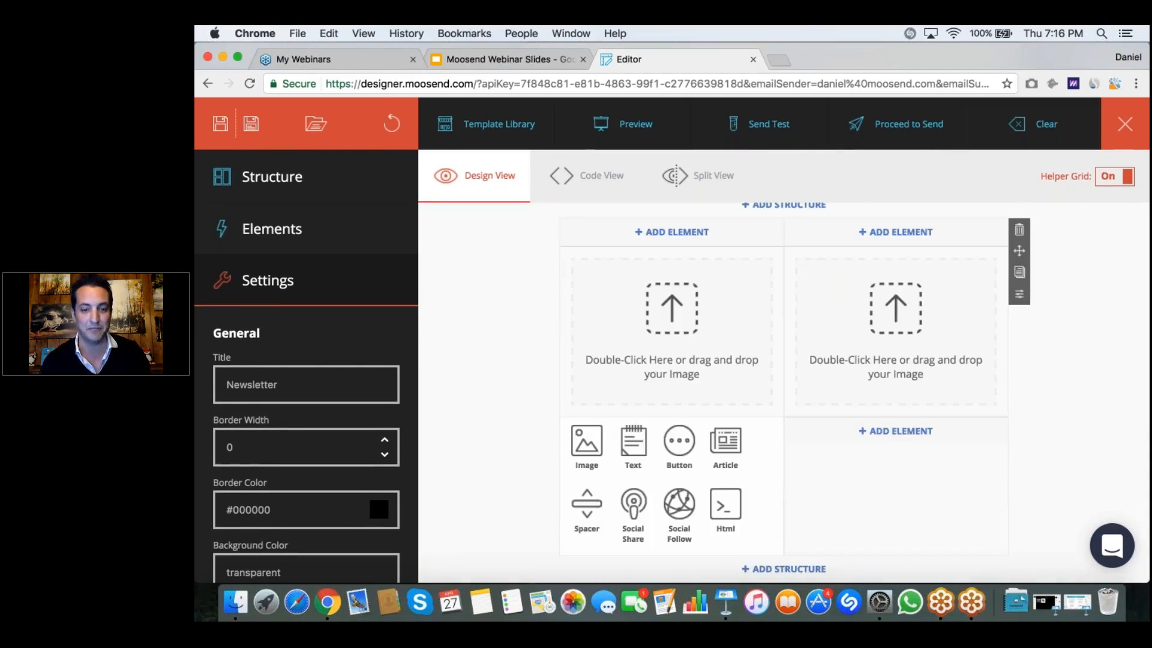
click(633, 443)
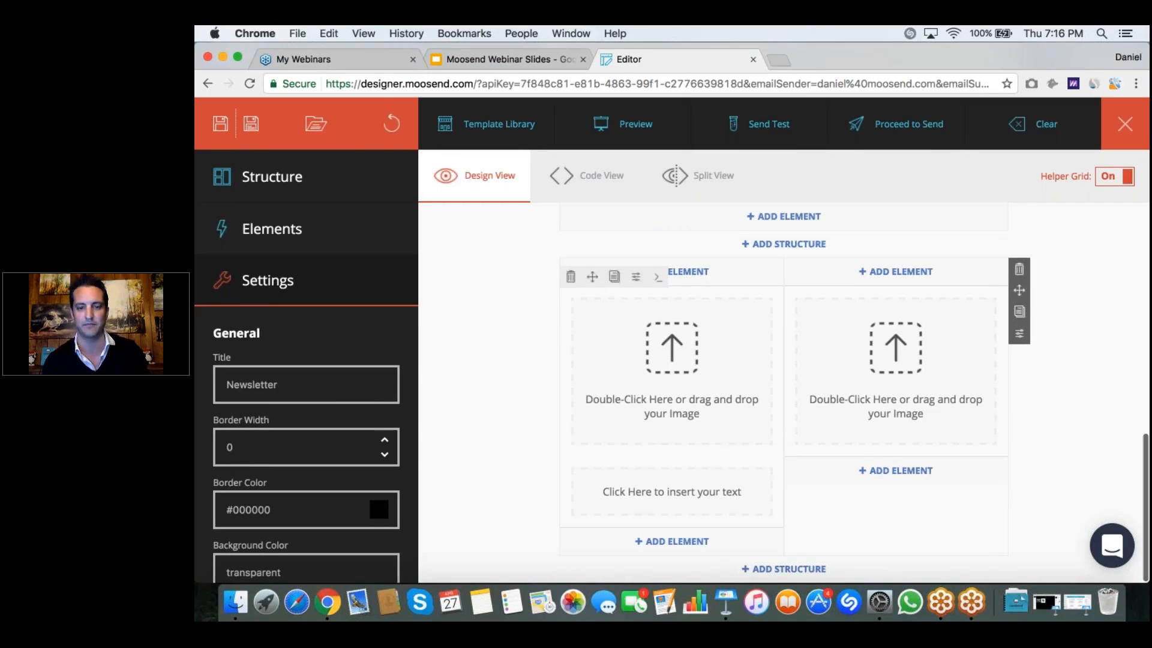
click(882, 471)
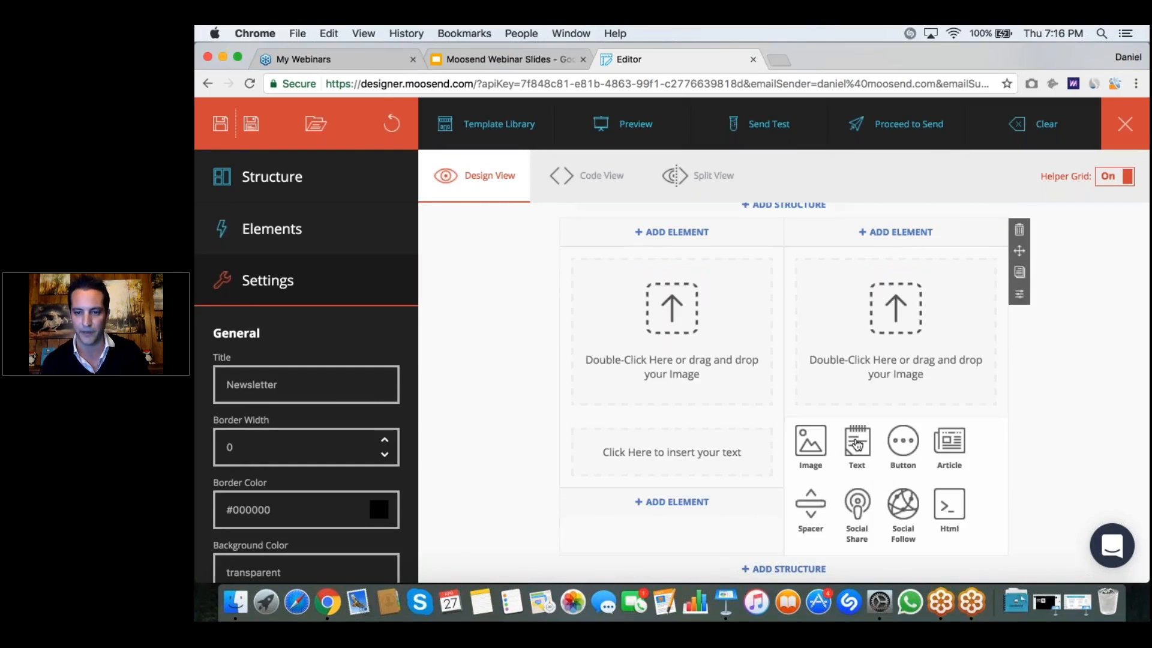
click(851, 443)
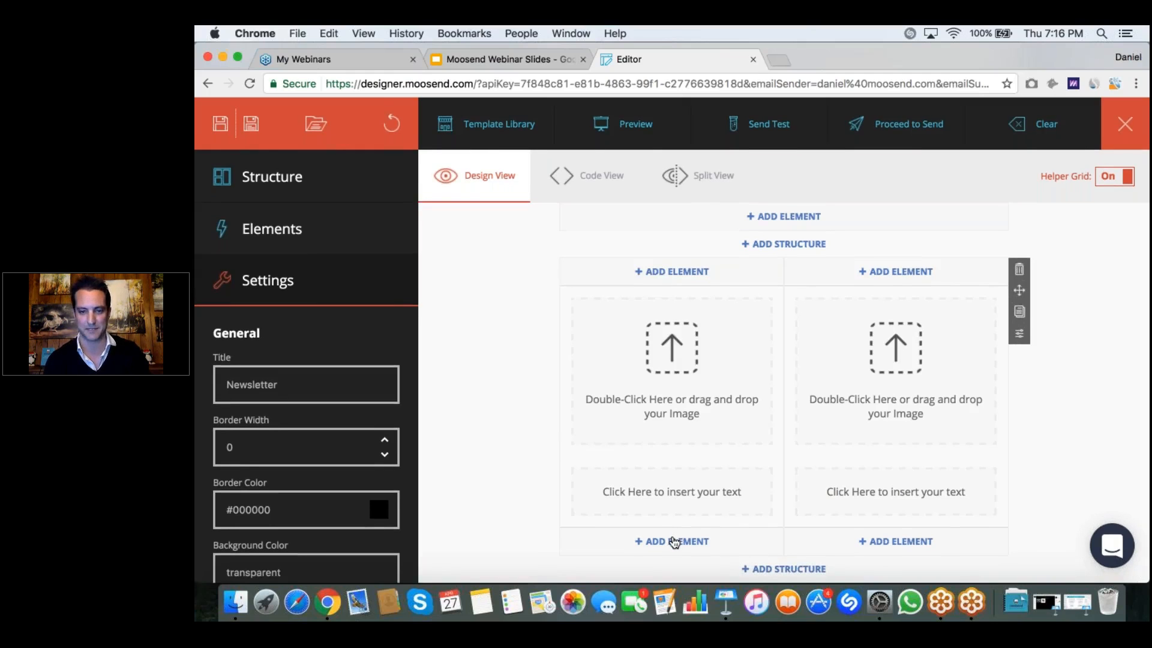
Step: Add a Button element under the text block in the left column of the half-width container
click(675, 543)
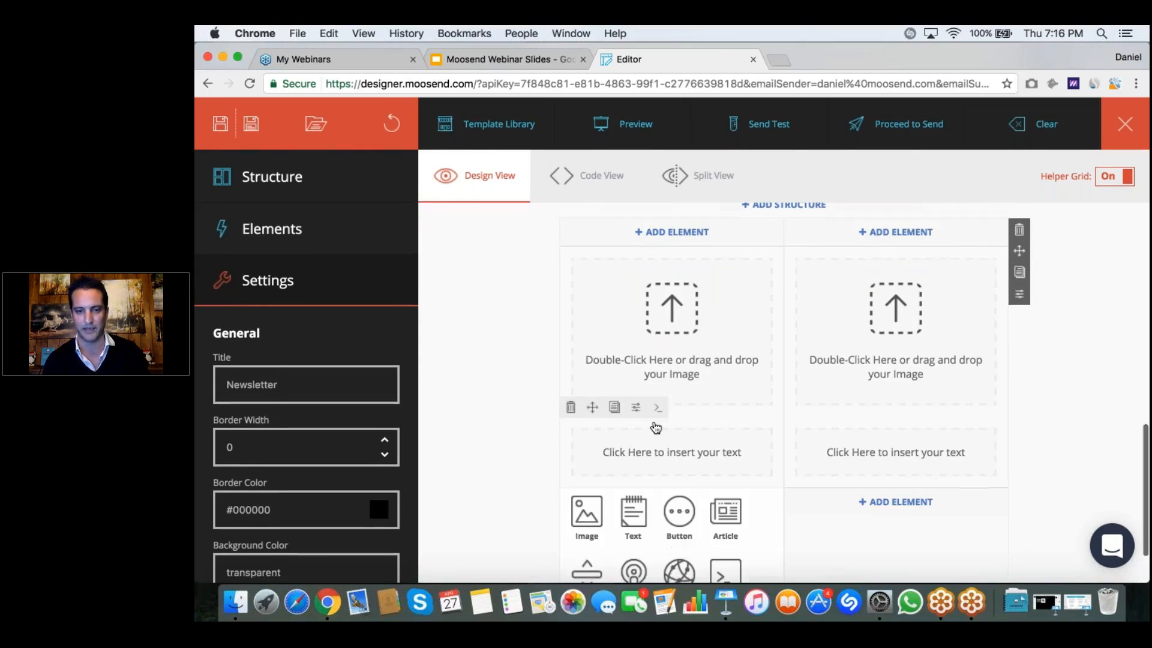
scroll(656, 427, down, 2)
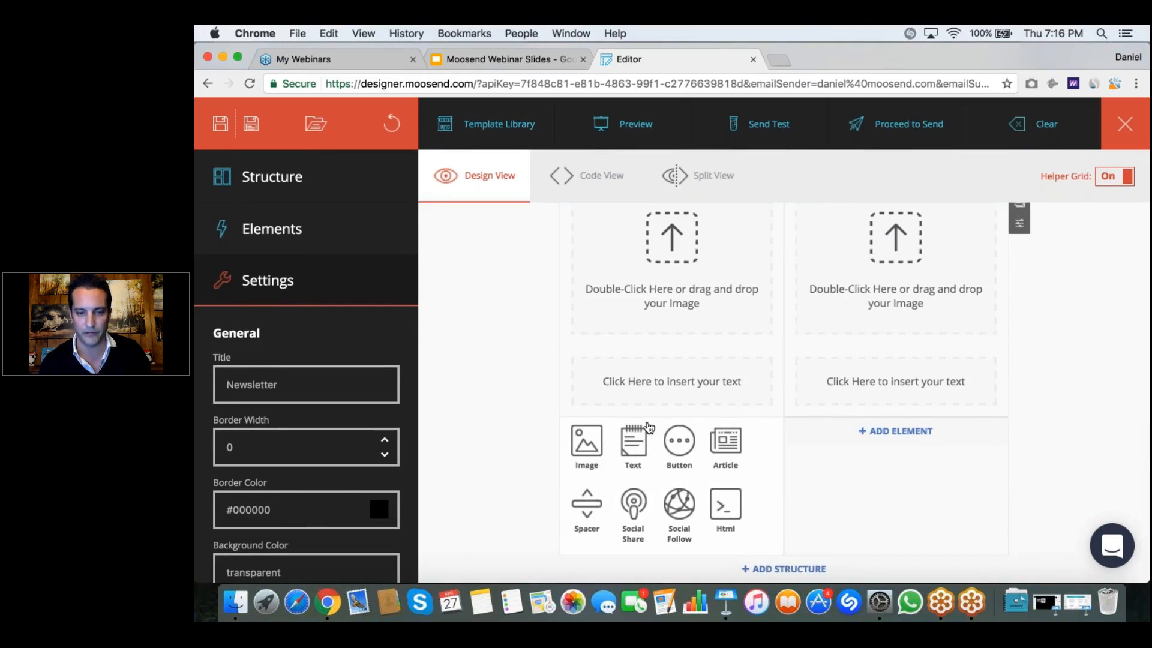
click(687, 442)
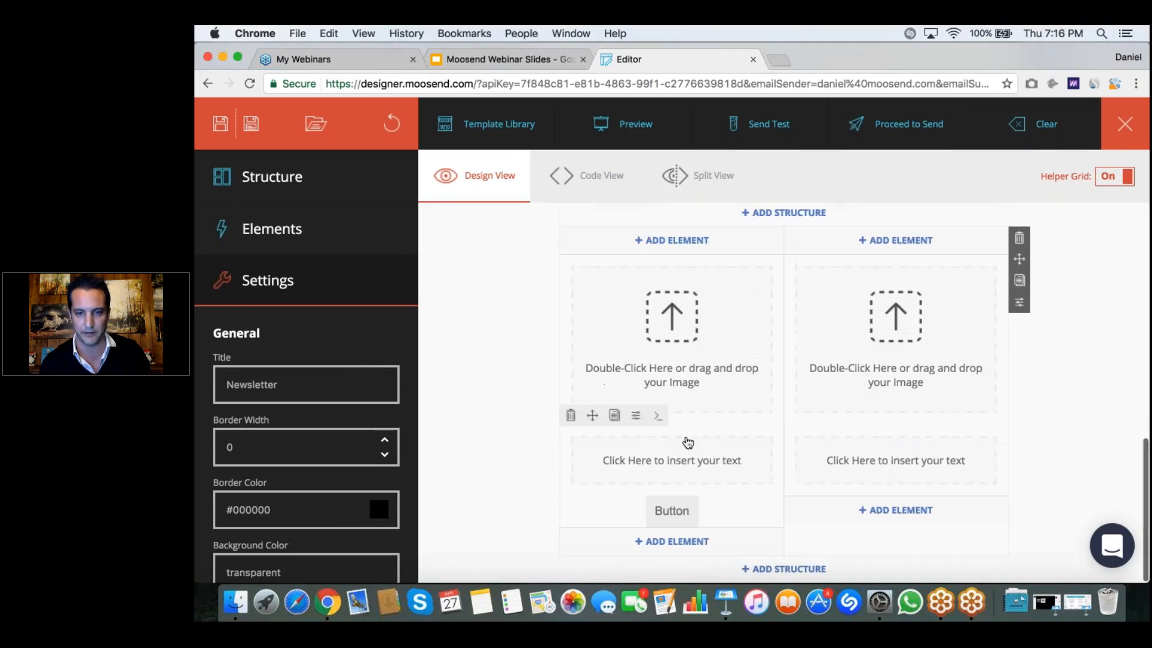
Step: Add a Button element under the text block in the right column of the half-width container
click(897, 510)
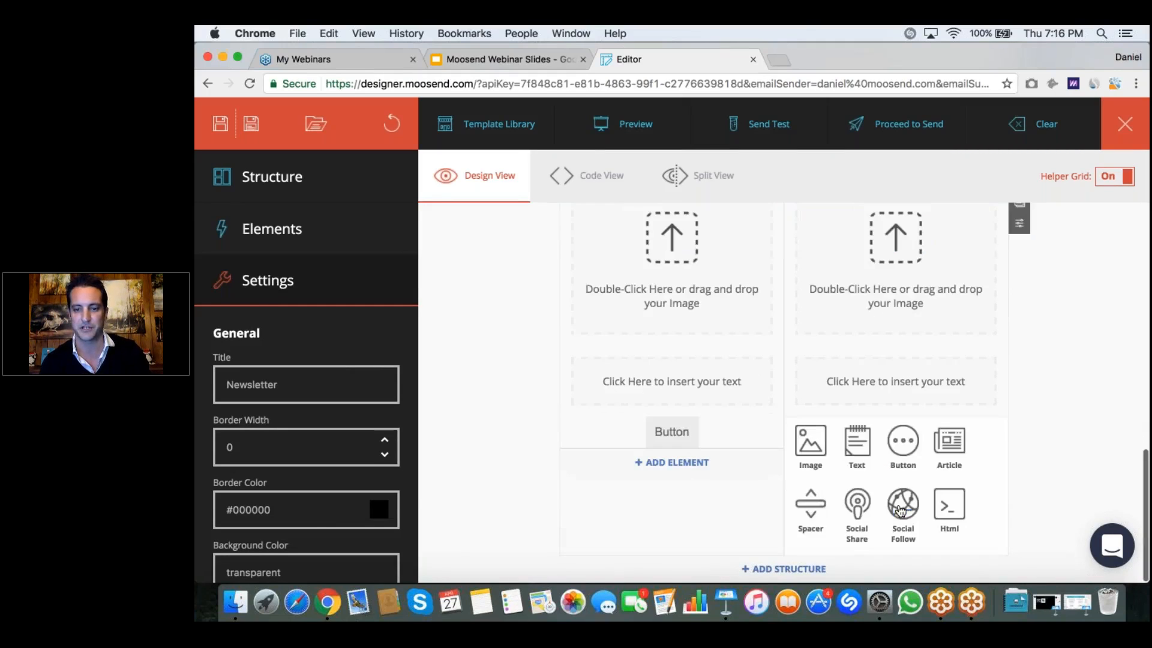
click(902, 441)
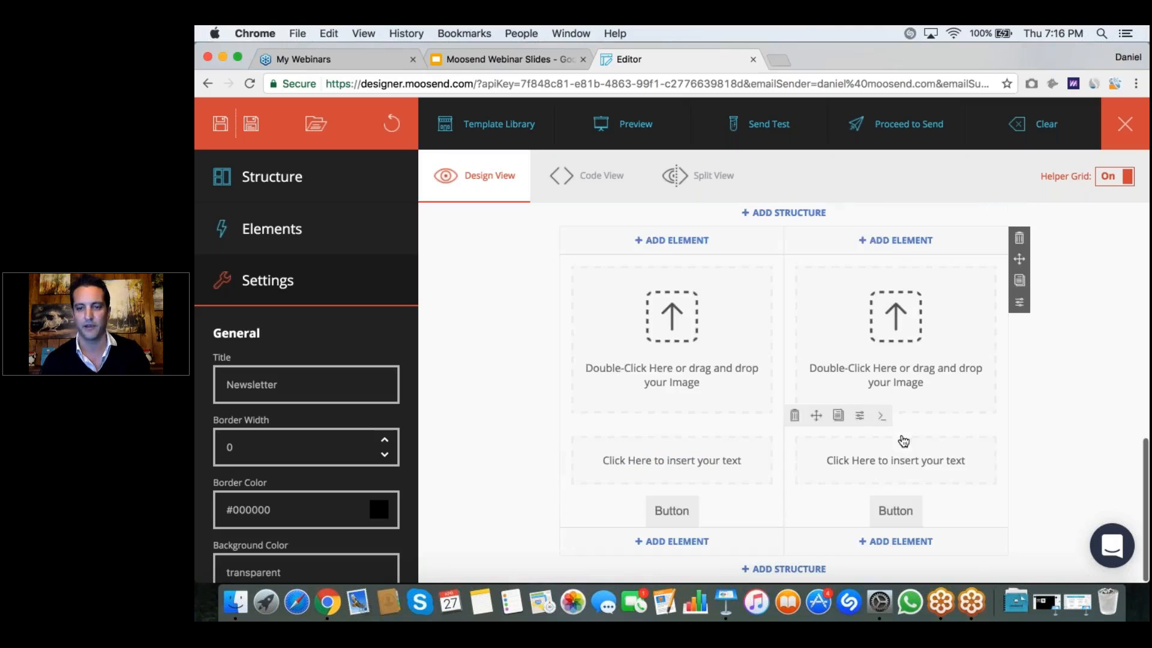
Step: Upload Left-Shoe-Picture.png into the left column's image placeholder and Right-Shoe-Picture.png into the right column's
scroll(672, 327, up, 1)
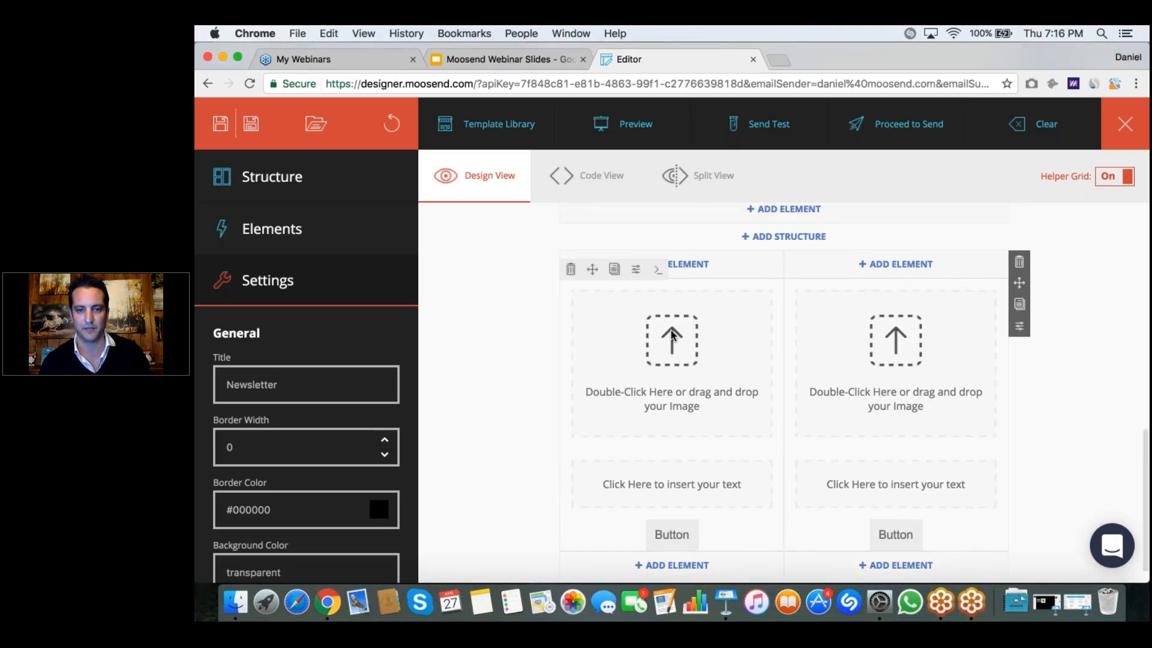
double_click(672, 336)
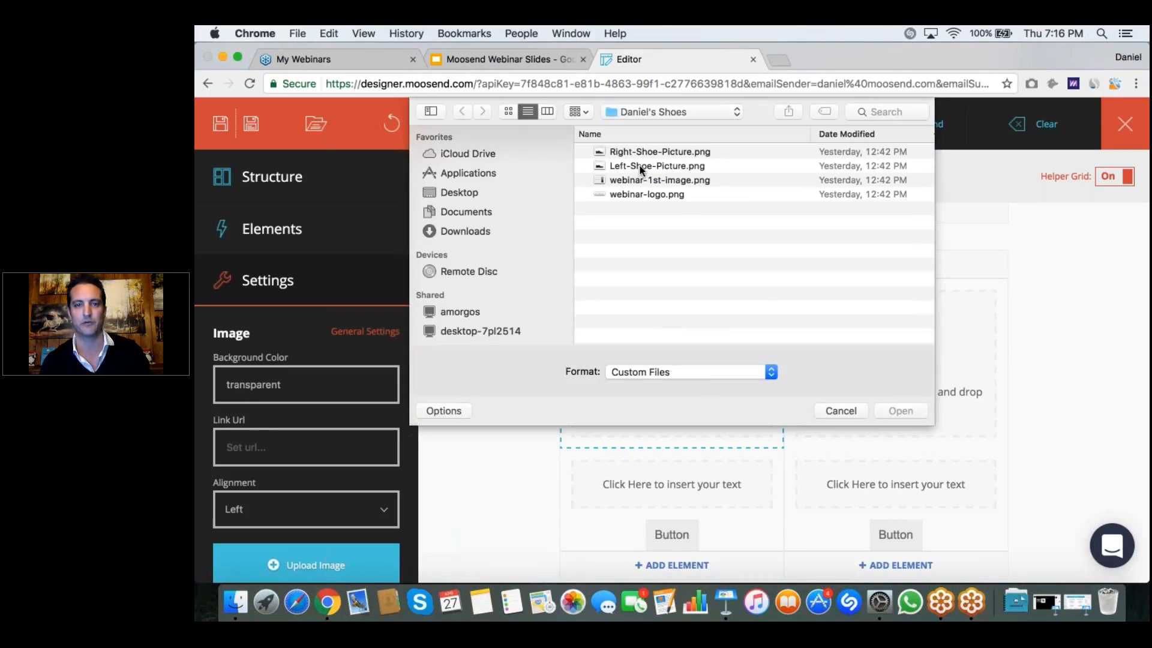
double_click(641, 167)
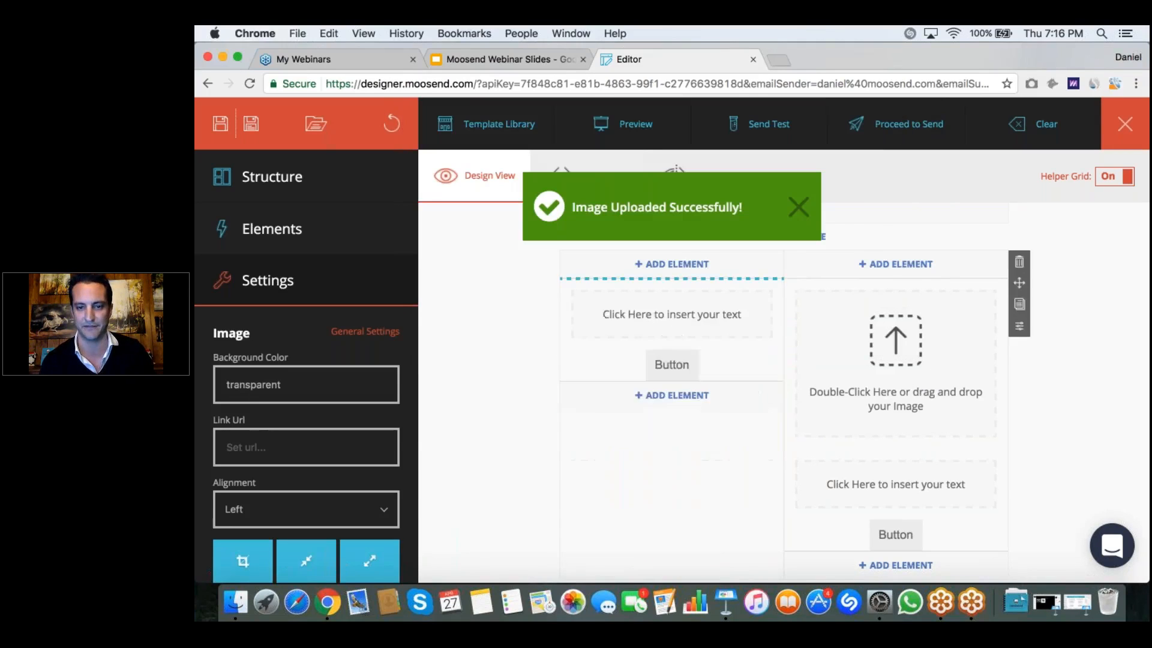
double_click(902, 340)
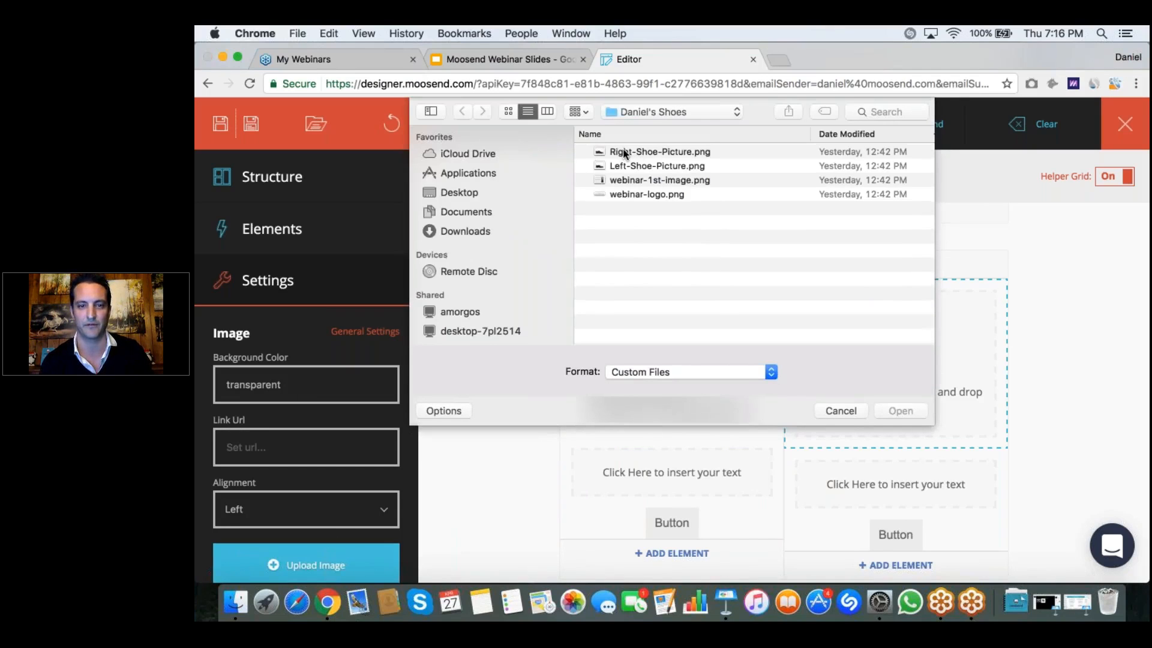
double_click(623, 151)
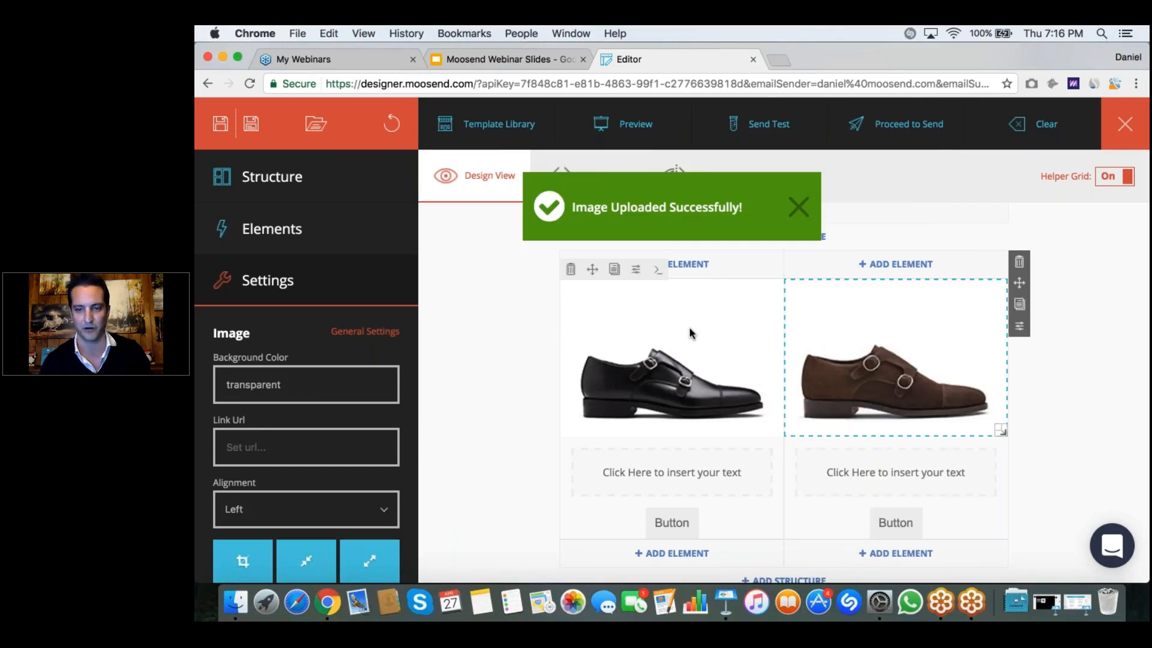
Step: Insert the copied Word text "FIRENZE" and "Black Calf Leather" into the text block under the black shoe using Paste from Word
scroll(690, 329, down, 1)
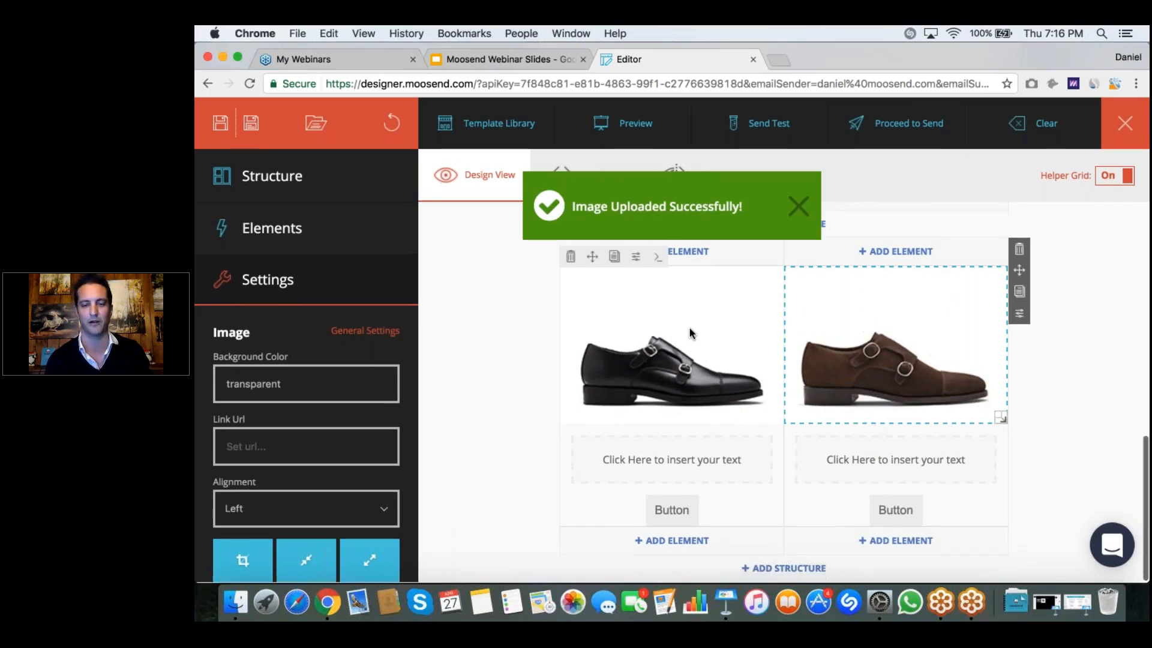
click(671, 463)
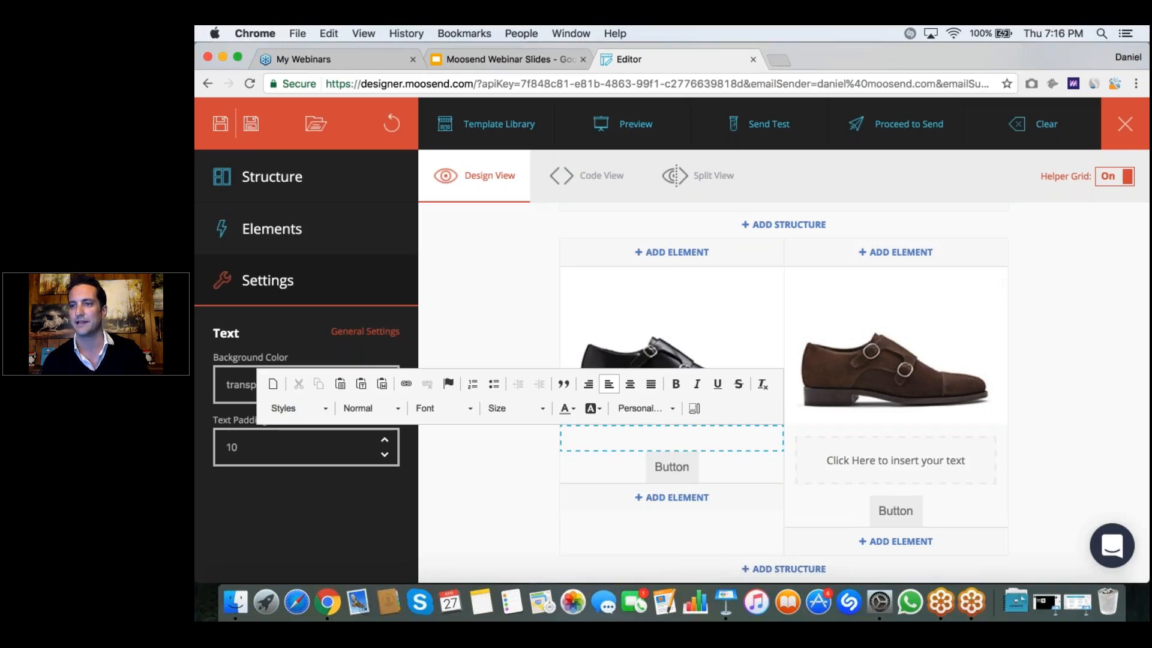
key(super+Tab)
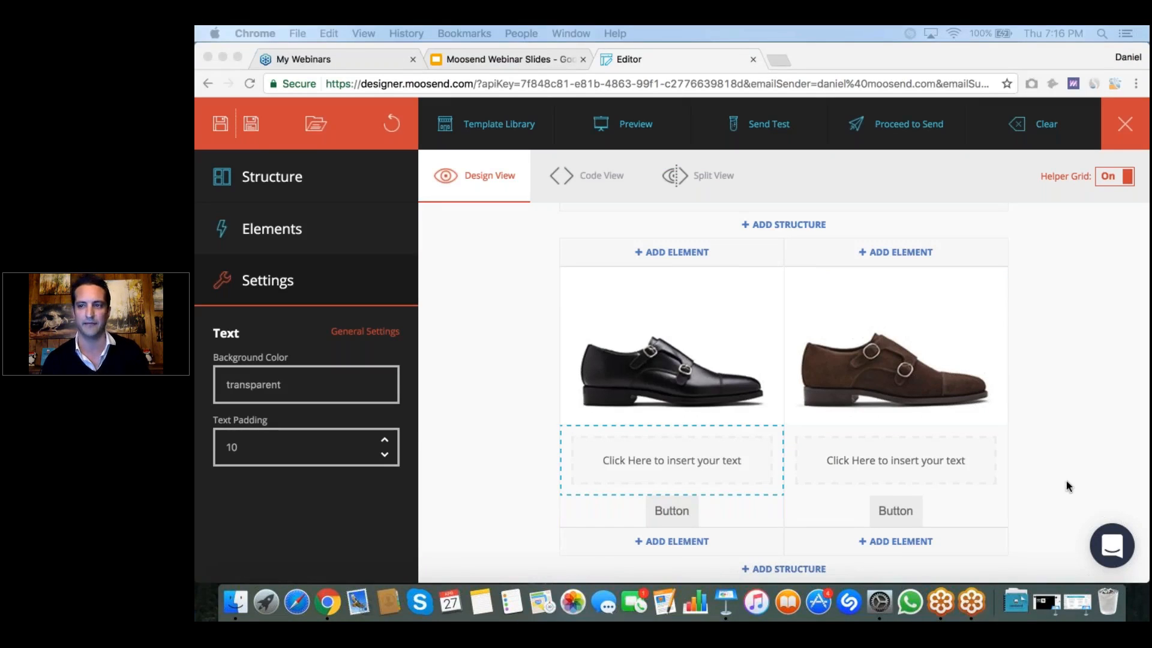
click(634, 458)
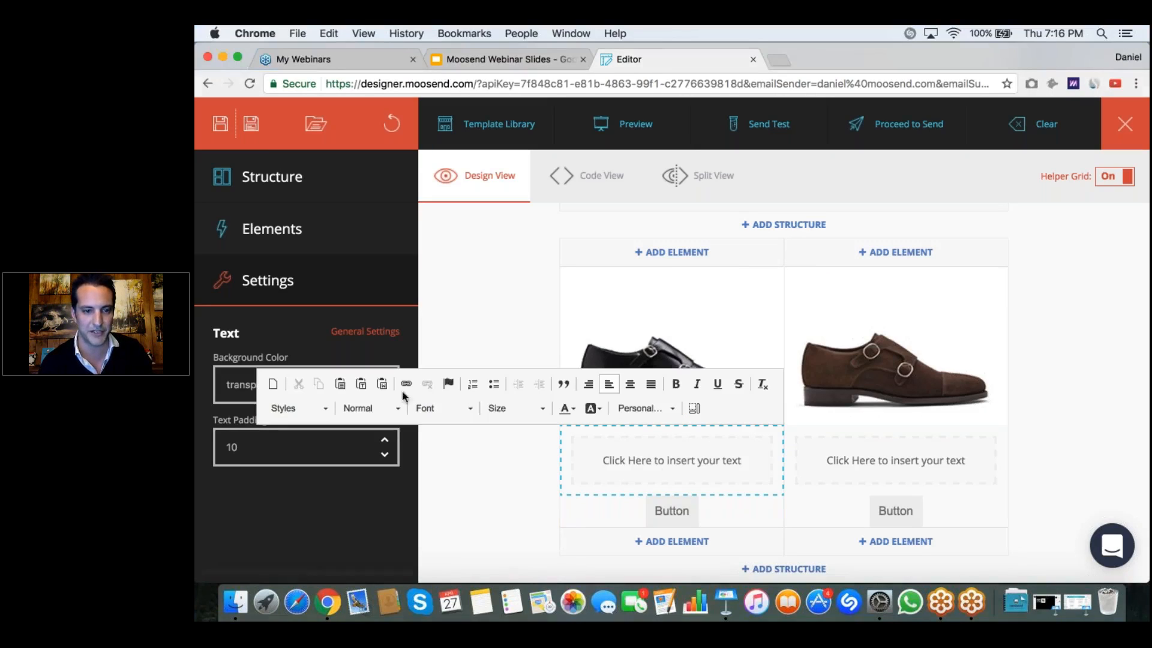
click(382, 384)
text(FIRENZE Black Calf Leather)
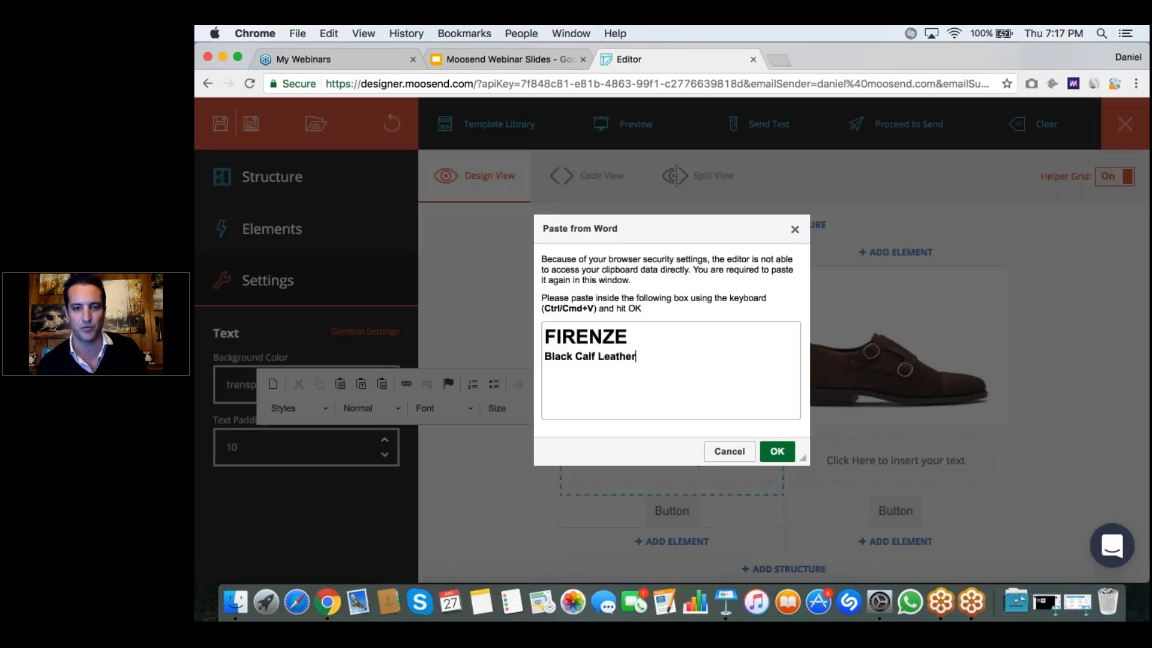
click(777, 451)
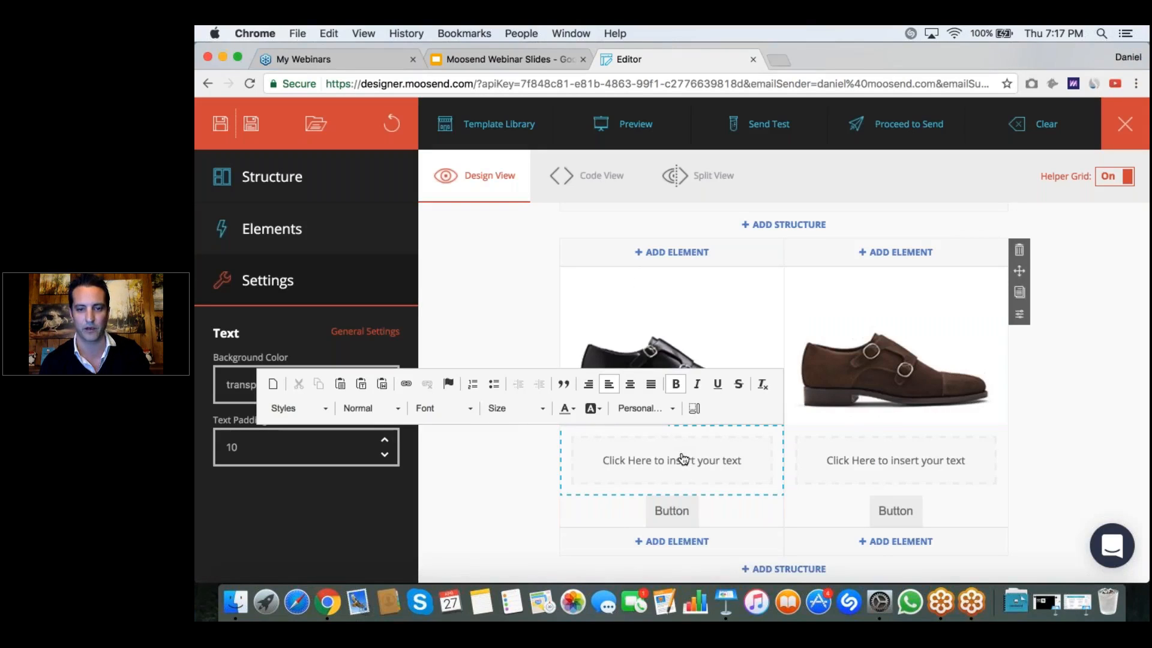
Step: Insert the copied Word text "DOSSO MARRONE" and "Brown Suede Leather" under the brown shoe using Paste from Word, and leave text editing
click(856, 463)
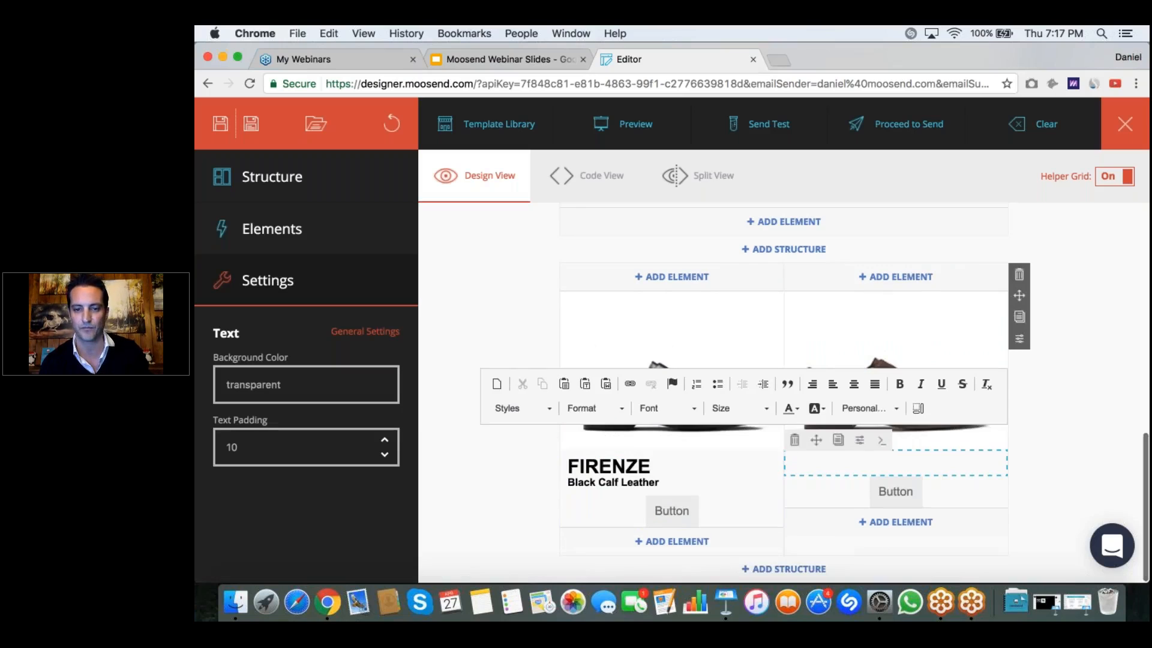
click(606, 384)
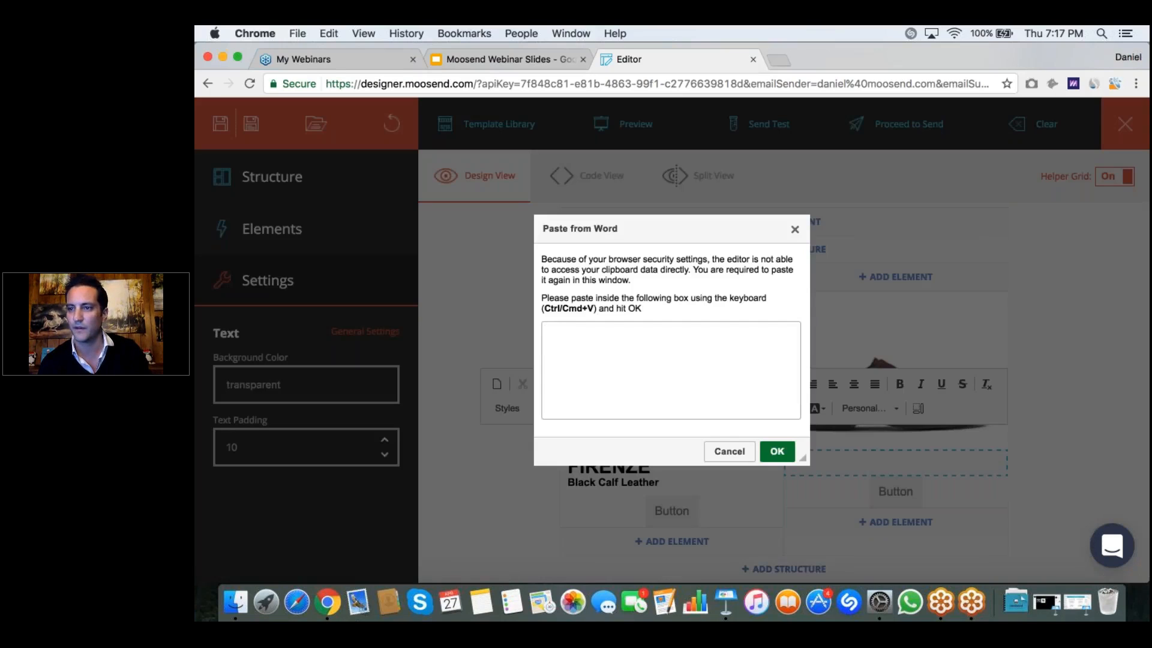
key(super+Tab)
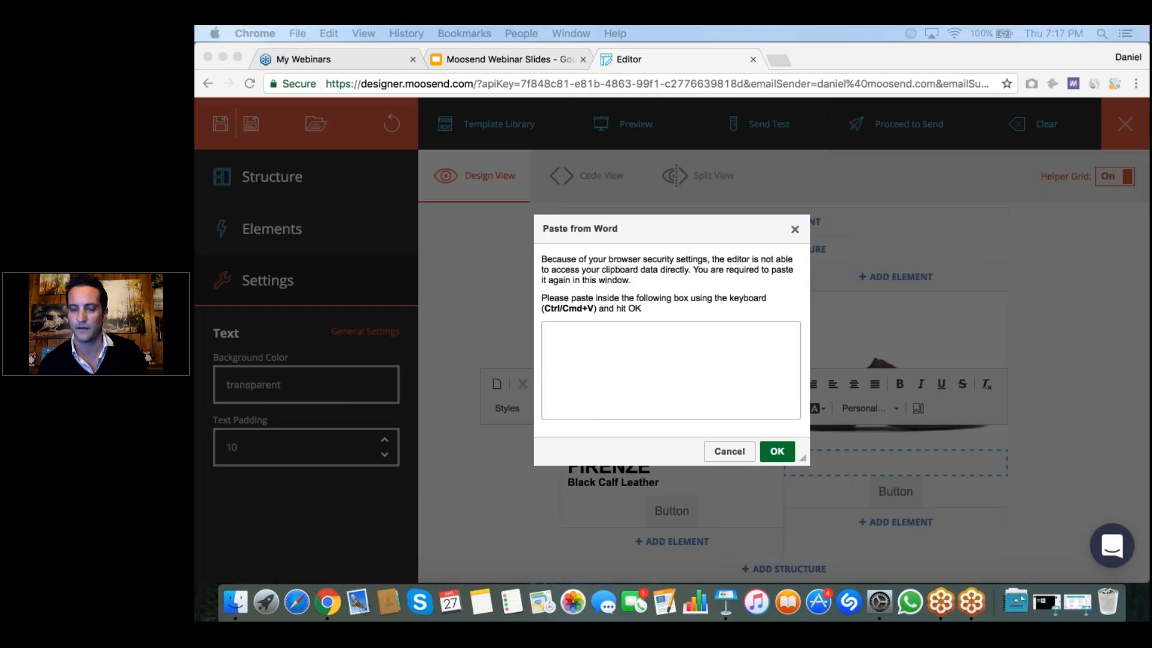
click(581, 339)
text(DOSSO MARRONE Brown Suede Leather)
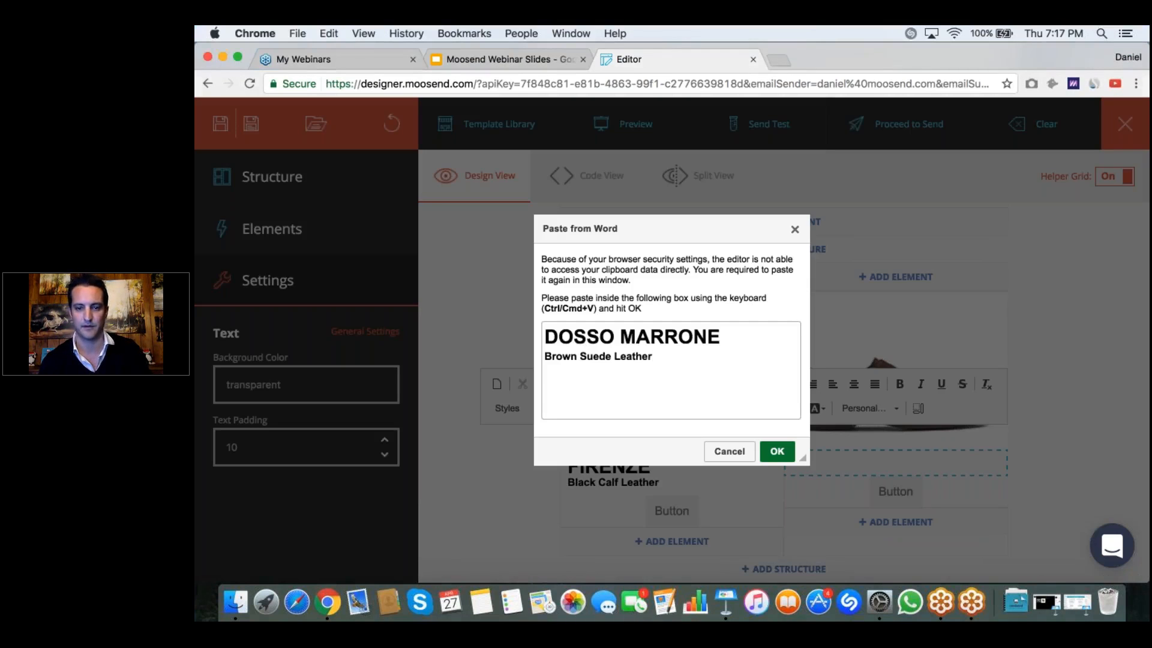
click(777, 453)
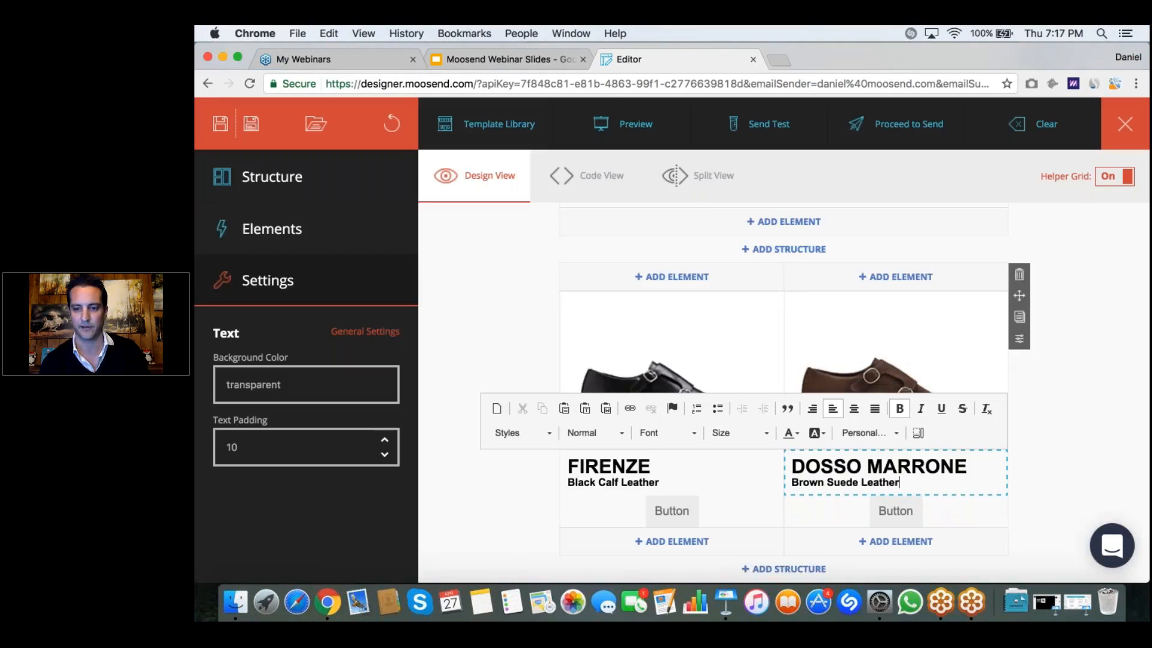
click(1019, 484)
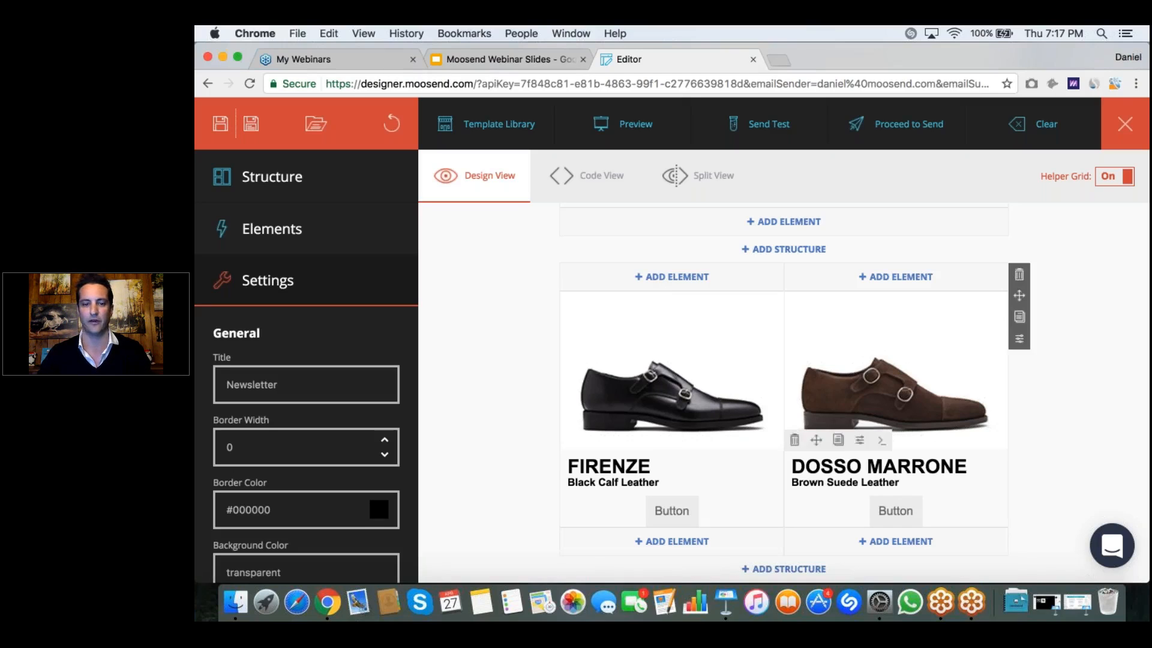
Step: Set the button color of the button under the FIRENZE text to black, #000000
click(671, 508)
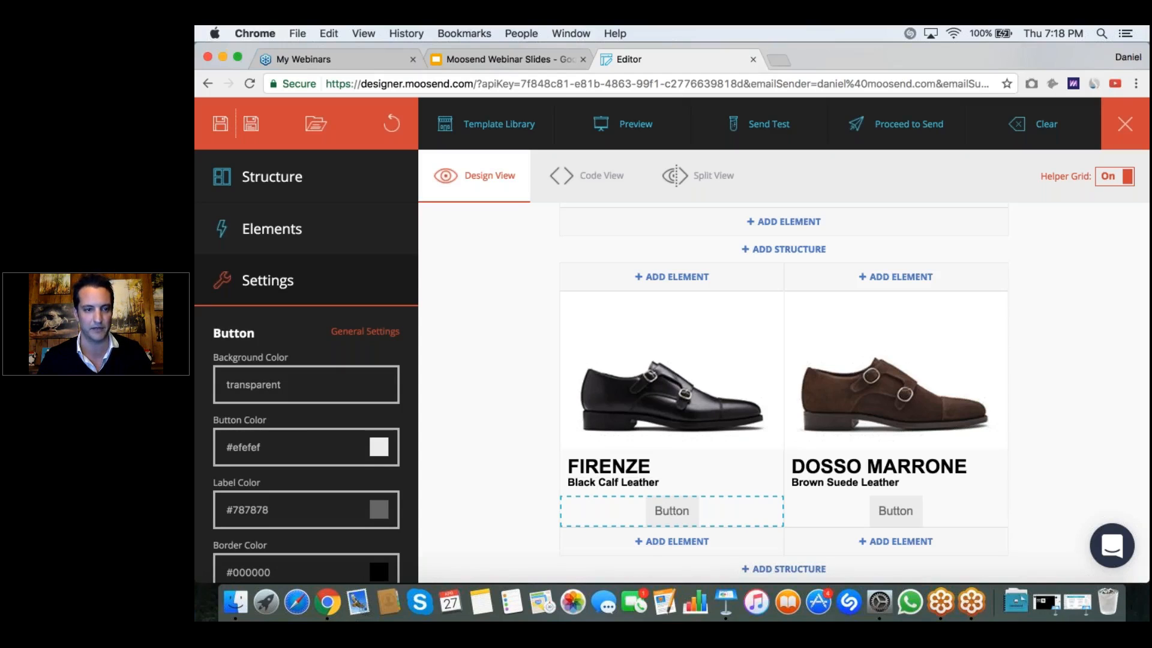
scroll(306, 444, down, 10)
scroll(306, 444, up, 10)
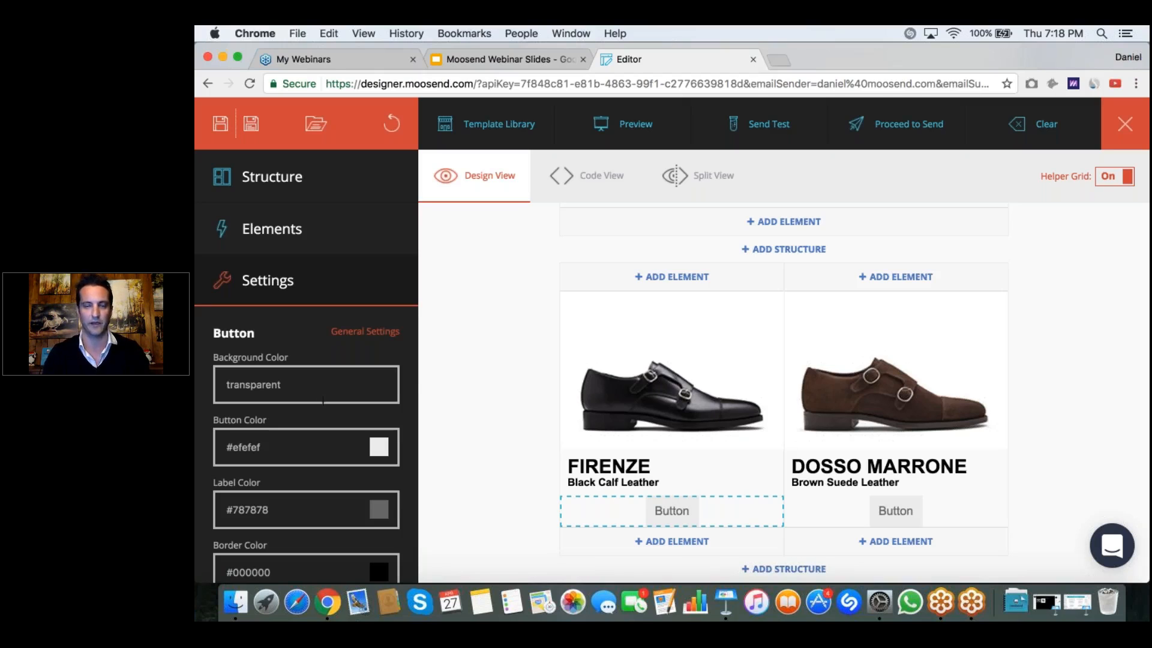
scroll(337, 426, down, 2)
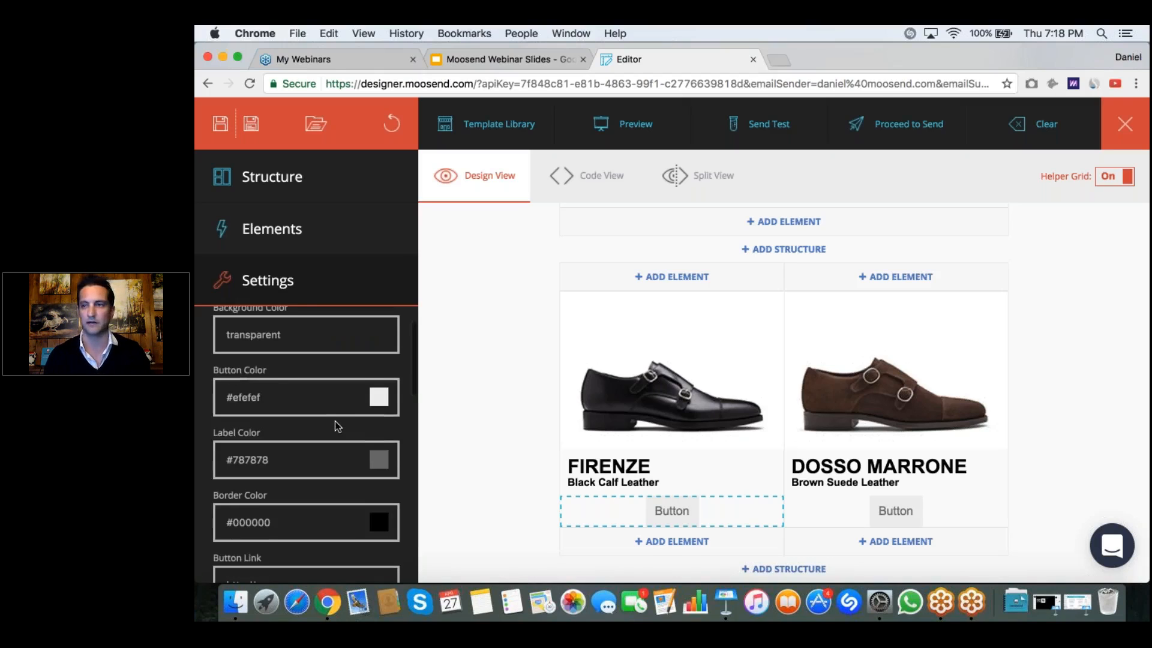
click(364, 396)
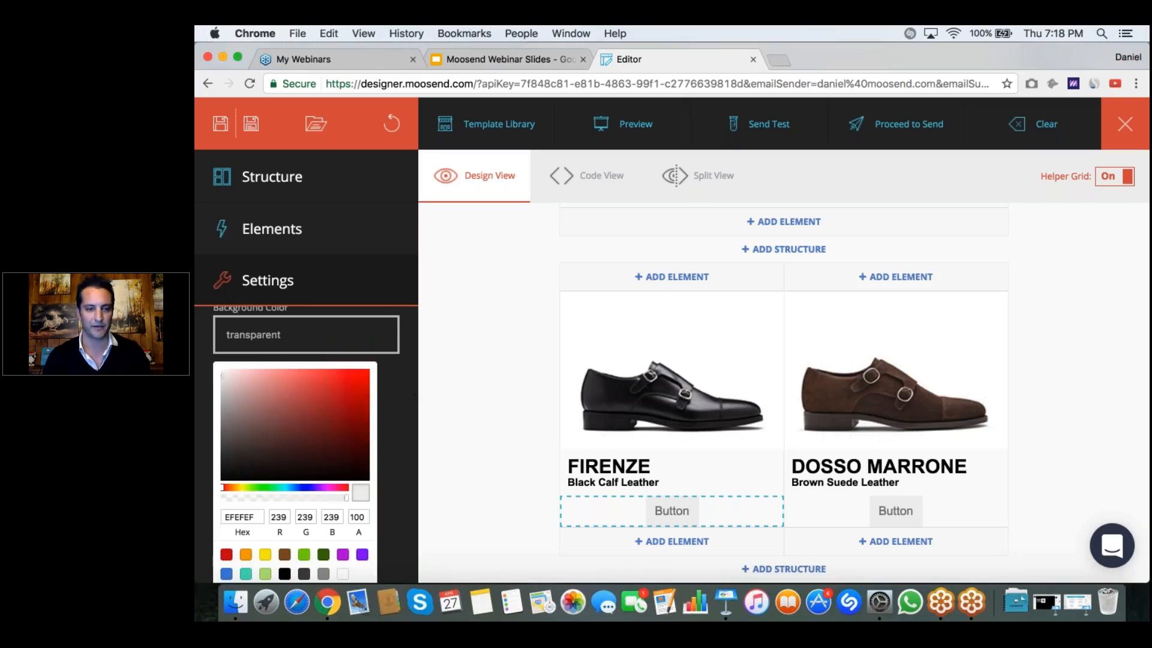
scroll(334, 412, down, 3)
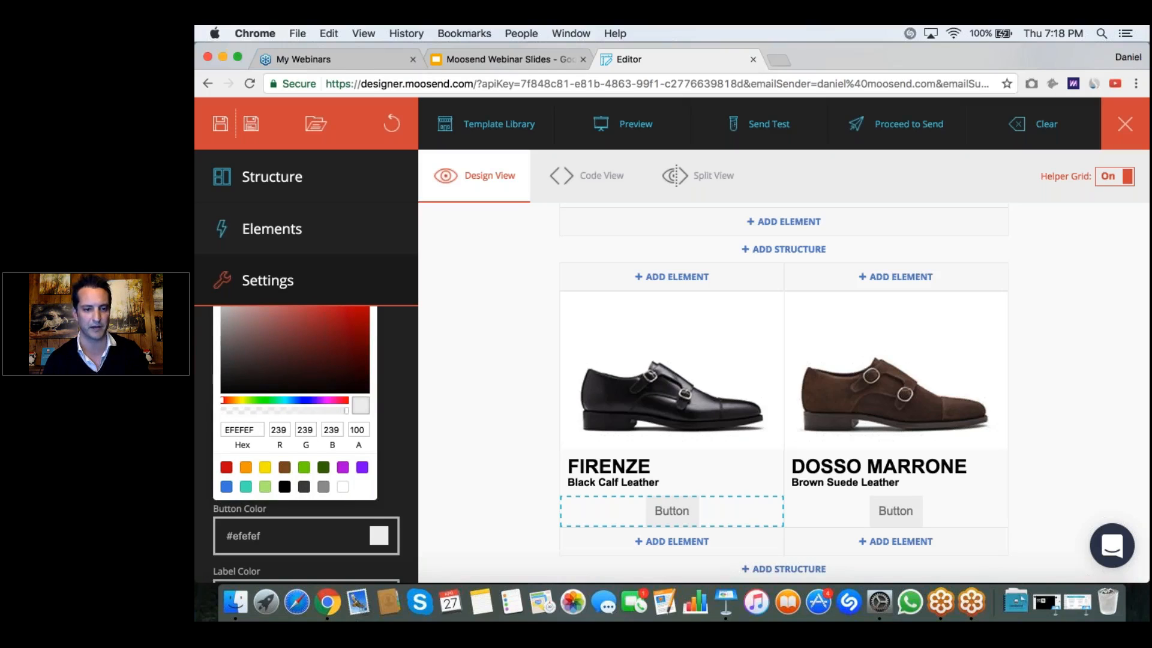
click(285, 486)
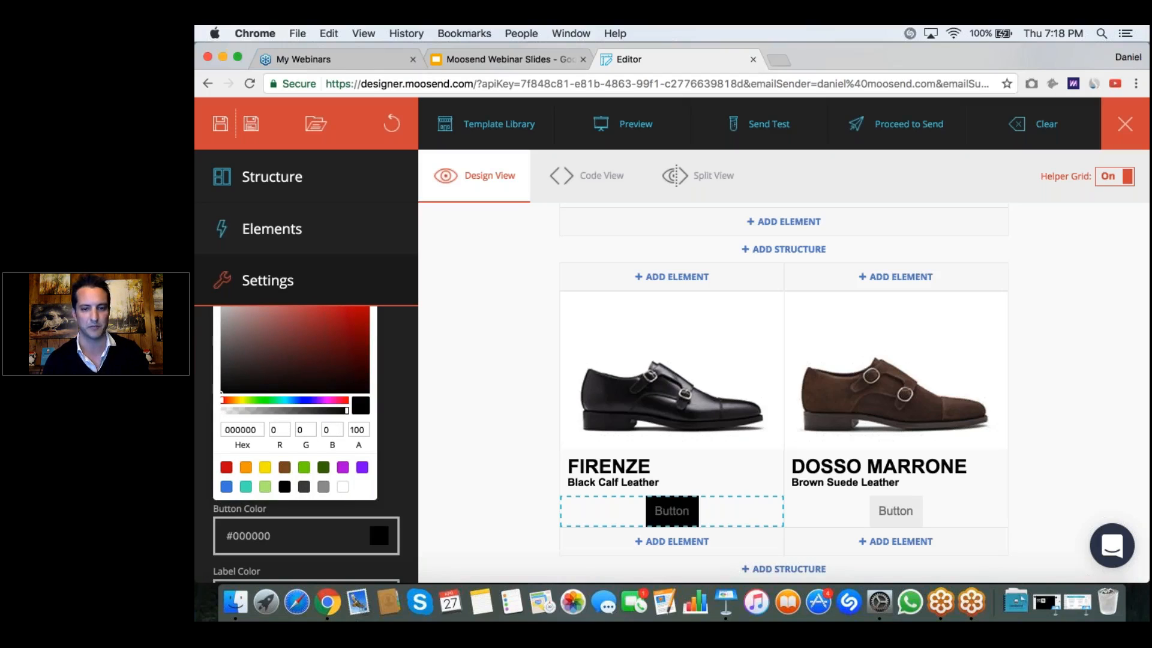
click(876, 517)
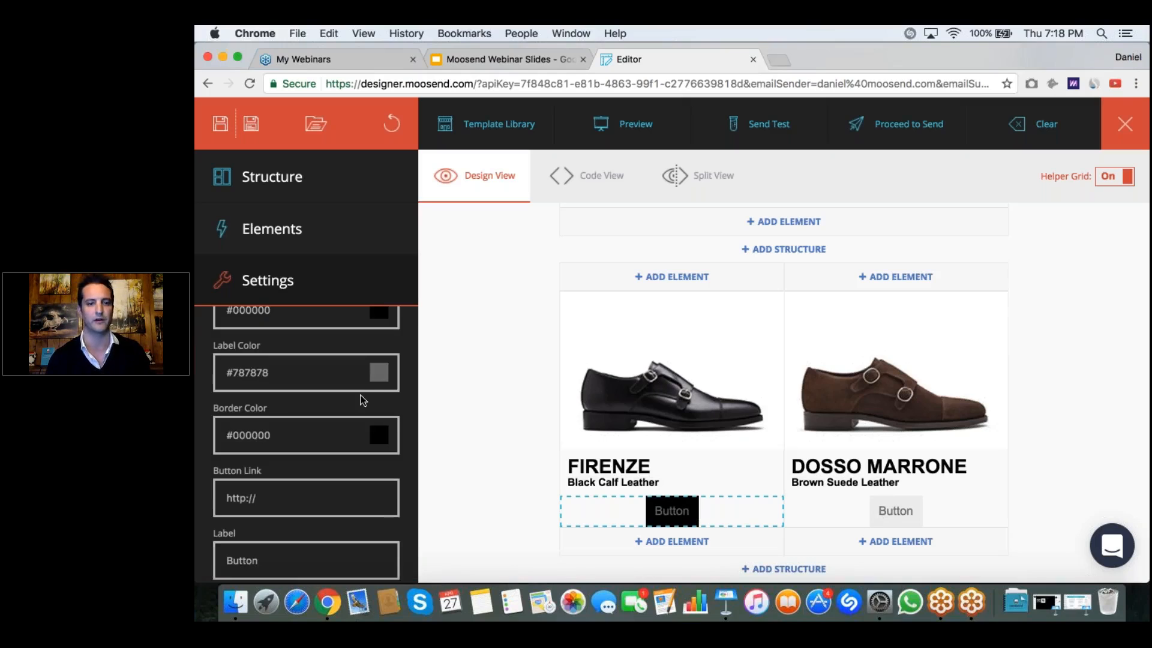
Step: Set the label color of the FIRENZE button to white, #ffffff
scroll(363, 400, up, 2)
scroll(306, 444, down, 1)
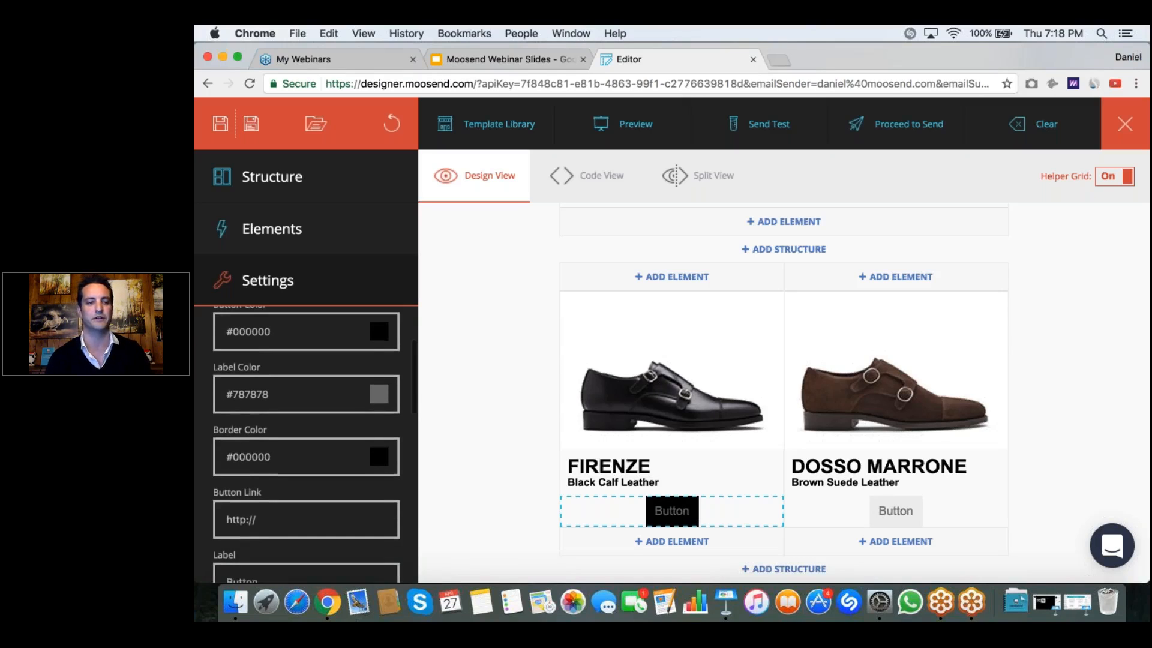
scroll(306, 444, down, 1)
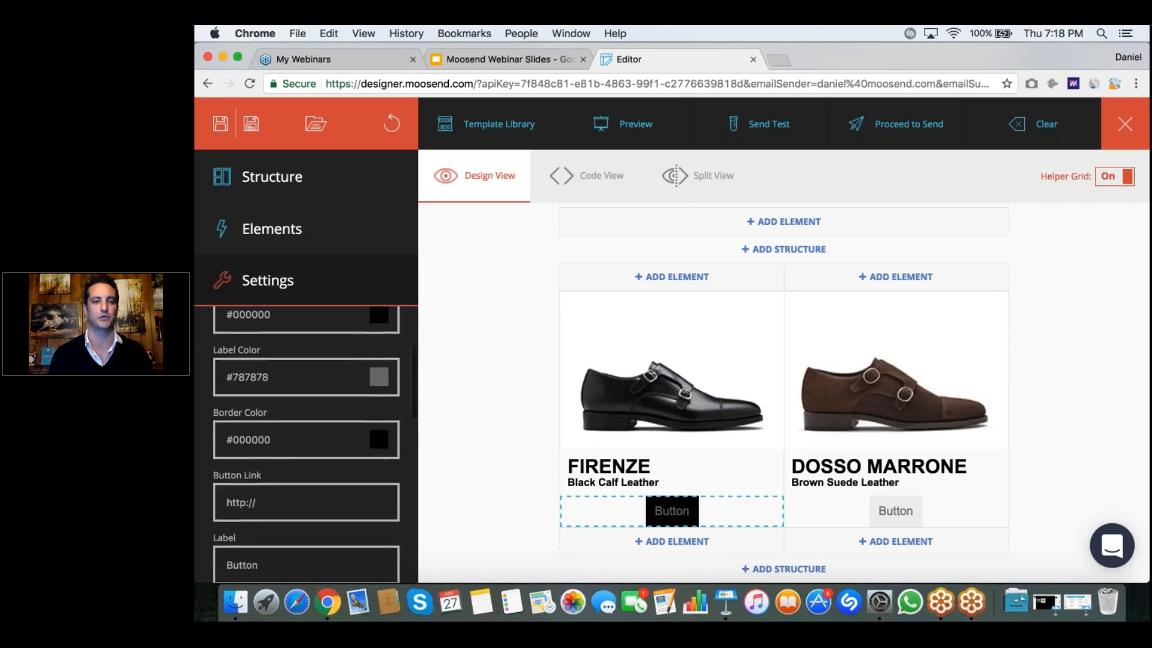
click(380, 377)
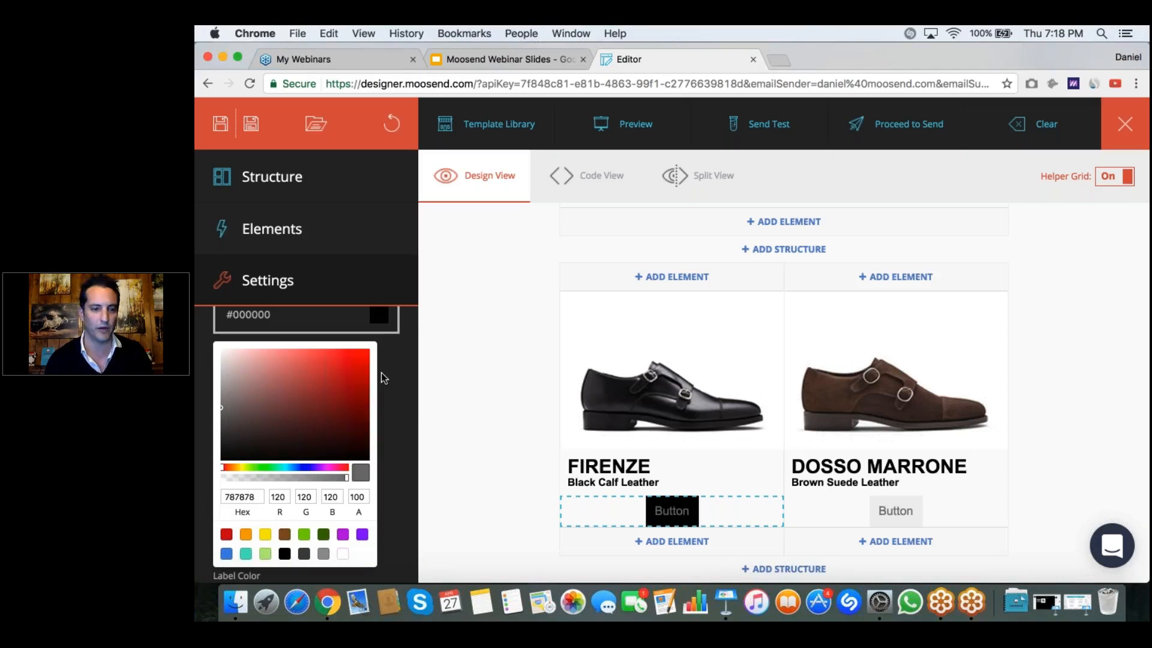
click(343, 554)
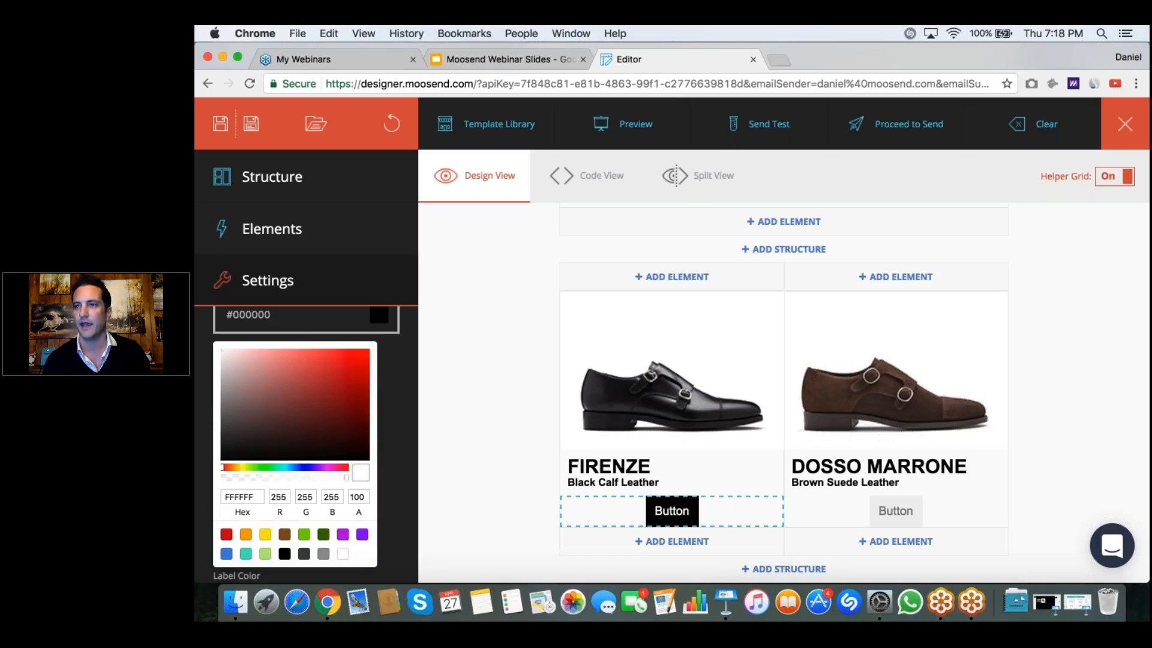
click(393, 459)
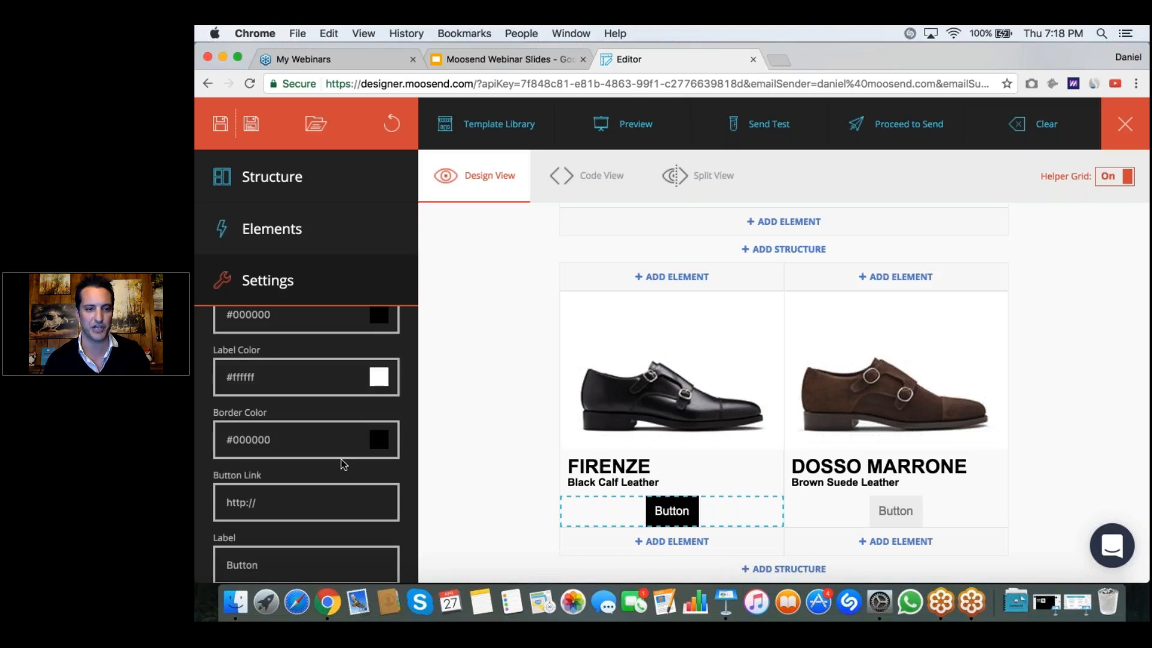
Step: Change the FIRENZE button's label to "ADD TO CART" and make it bold
scroll(343, 463, down, 4)
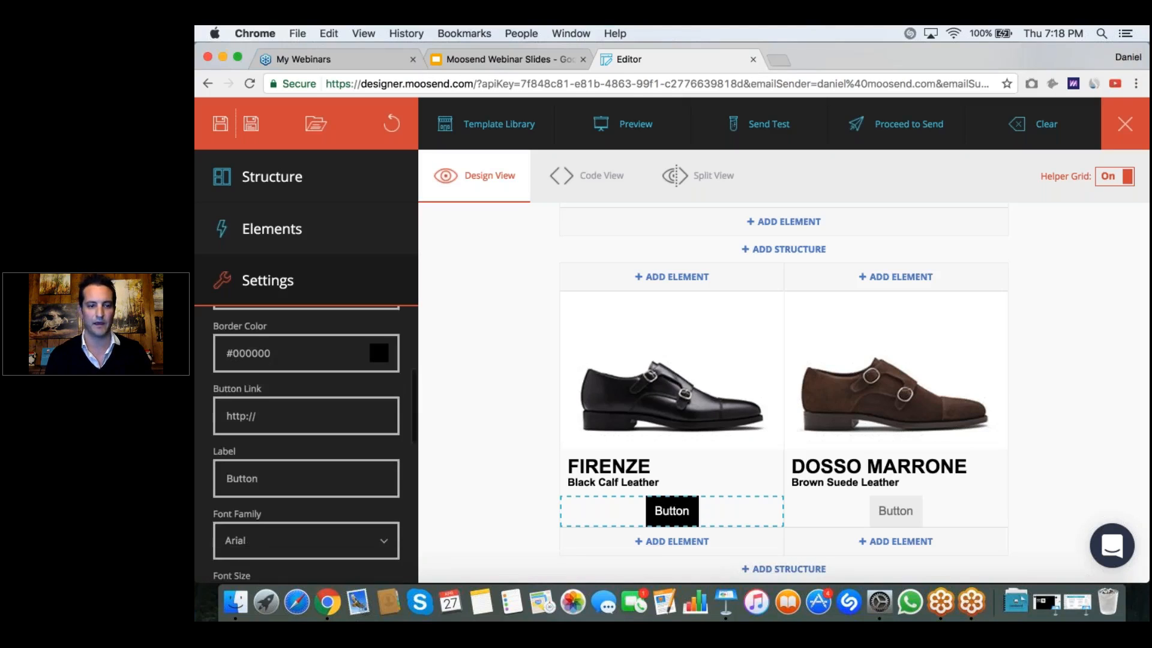
click(304, 466)
key(super+a)
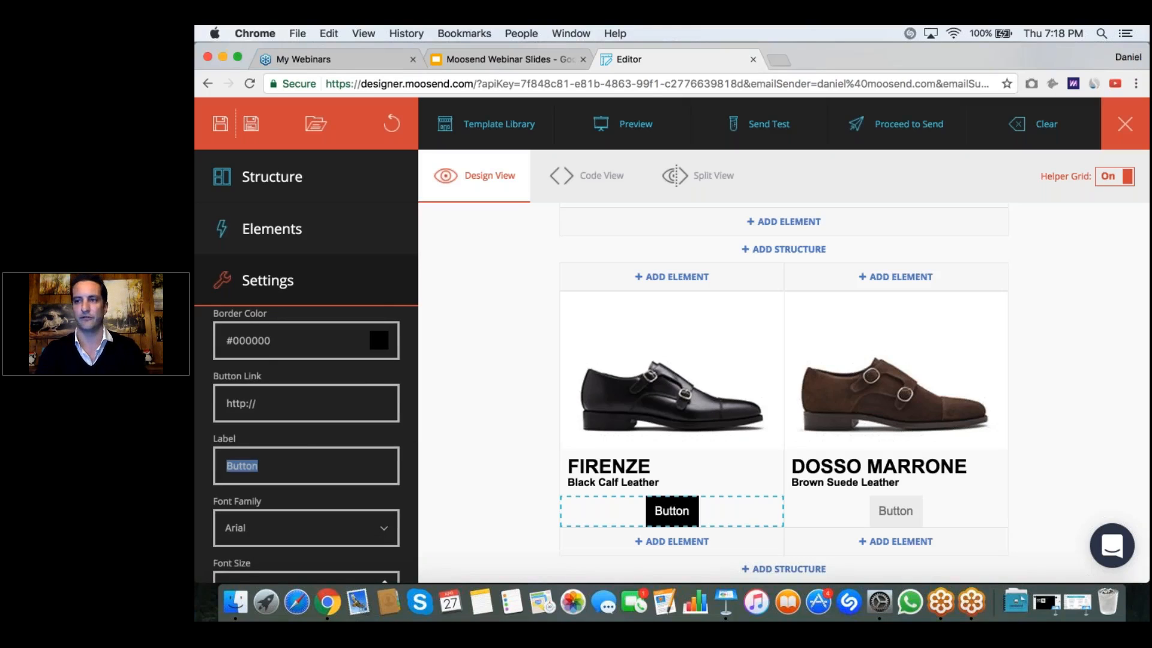
text(ADD TO CART)
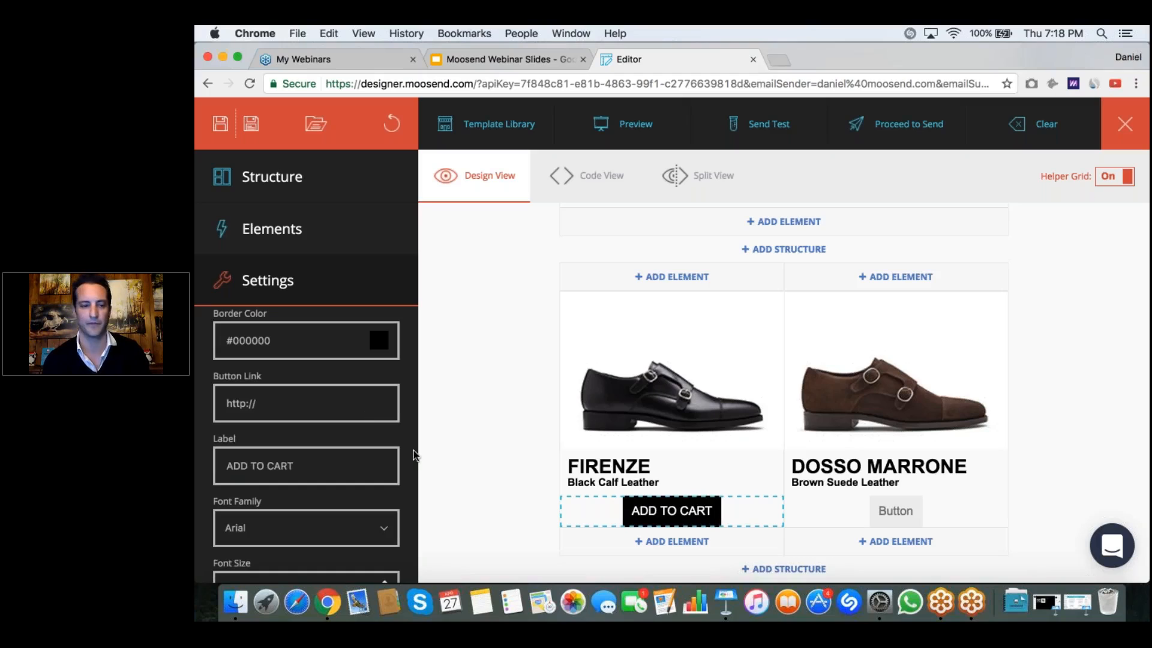
scroll(401, 468, down, 4)
scroll(400, 469, down, 1)
click(268, 516)
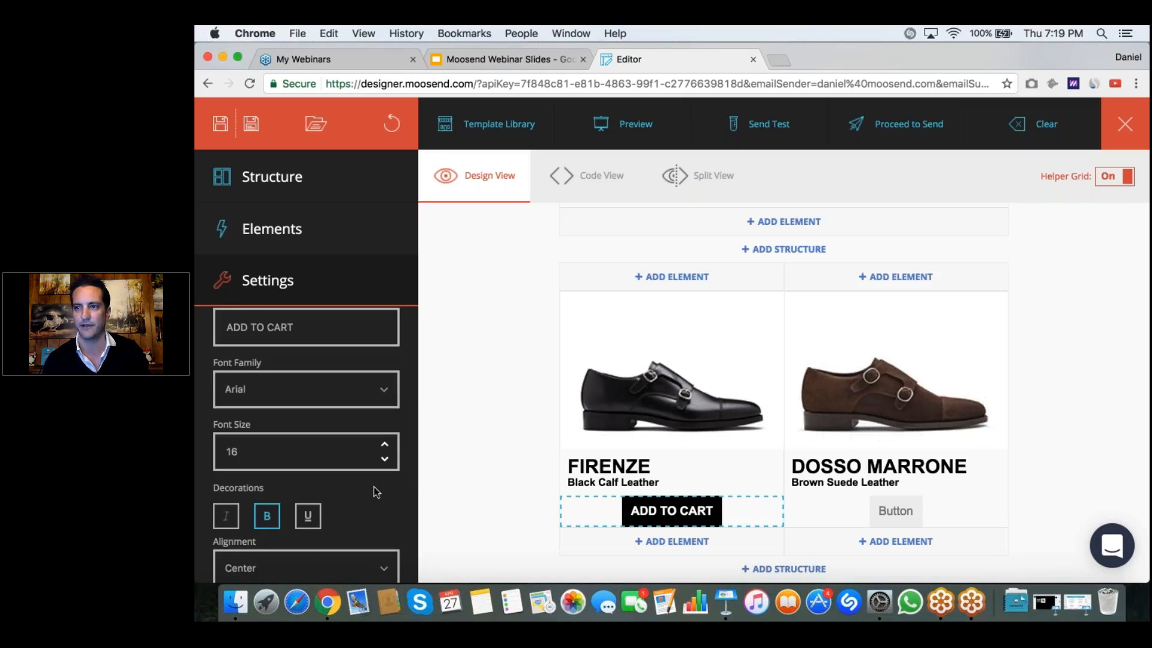
Step: Set the width of the ADD TO CART button under the FIRENZE text to Full Width
scroll(306, 444, down, 3)
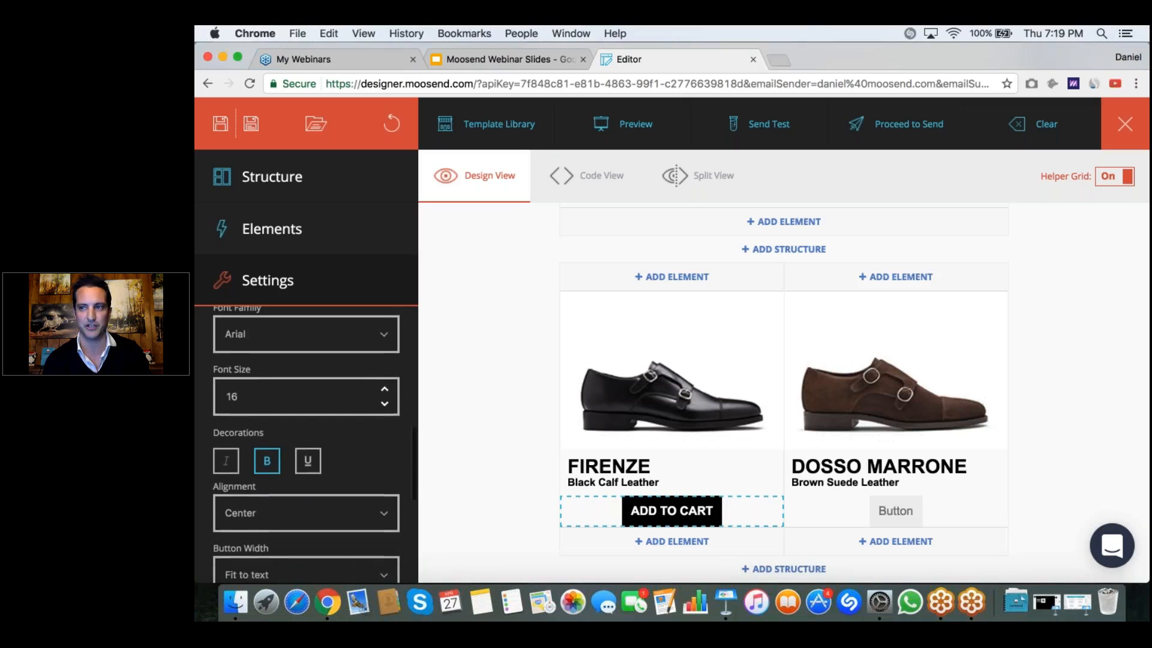
scroll(306, 444, down, 6)
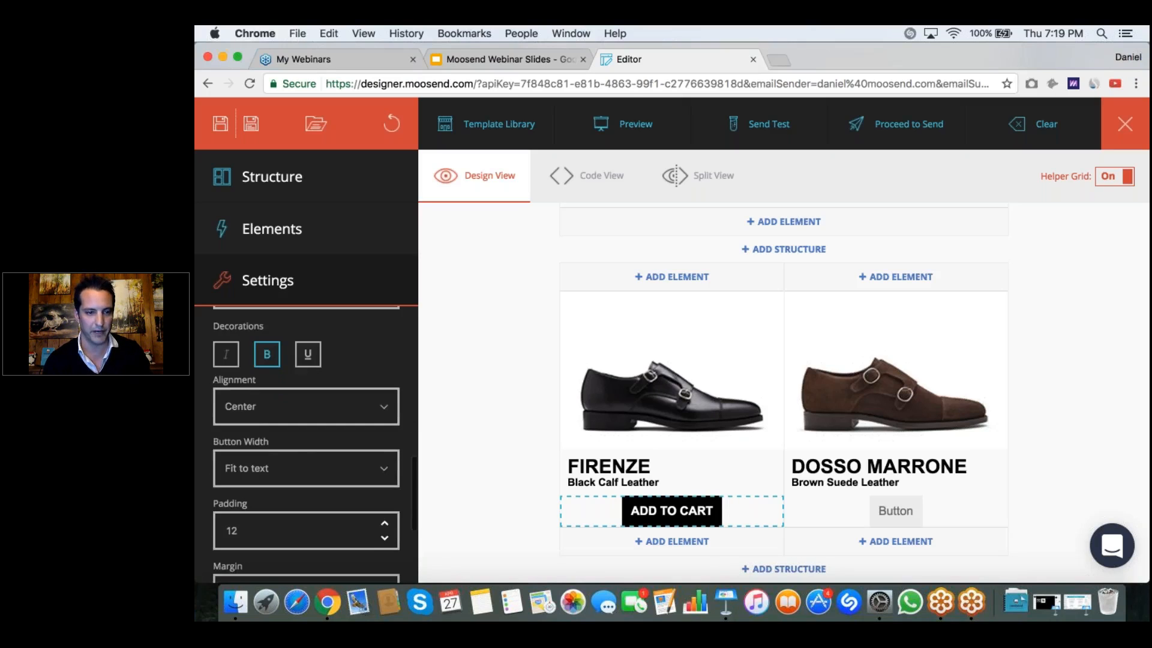
click(387, 427)
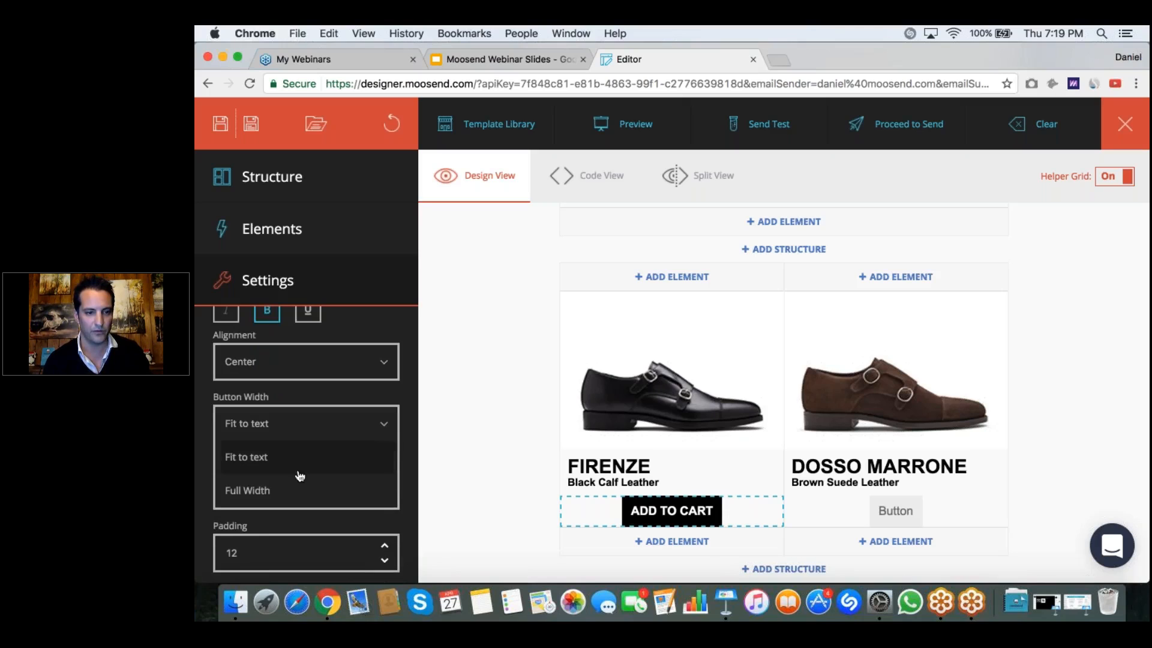
click(295, 491)
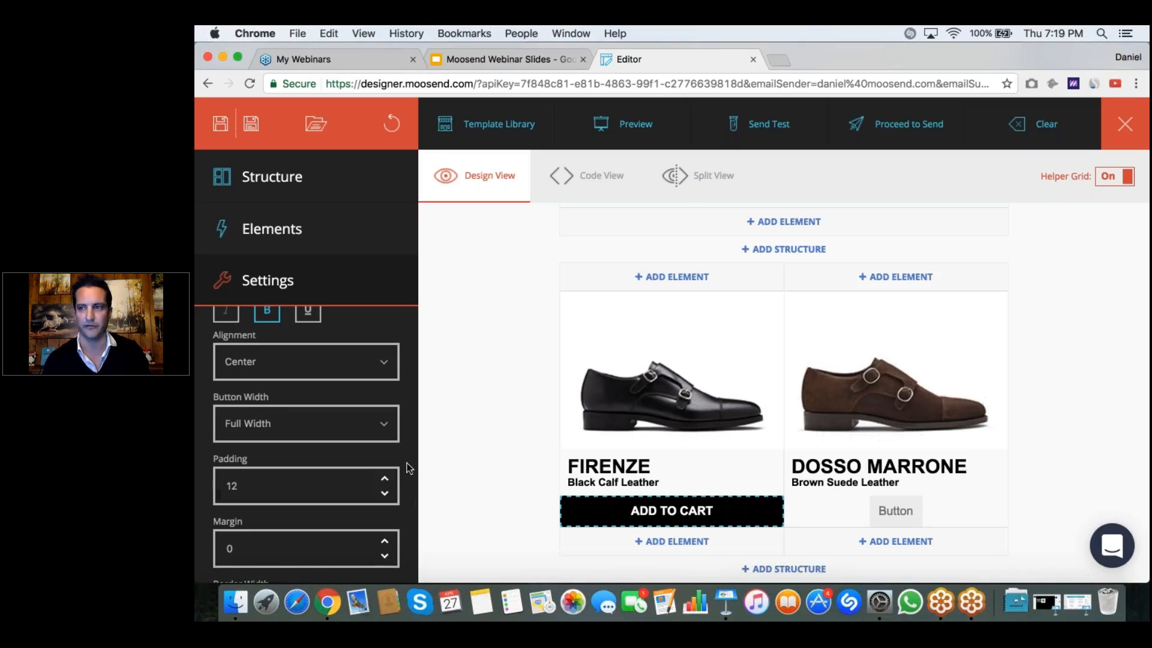
Step: Increase the margin of the FIRENZE product's ADD TO CART button to 9
scroll(407, 463, down, 2)
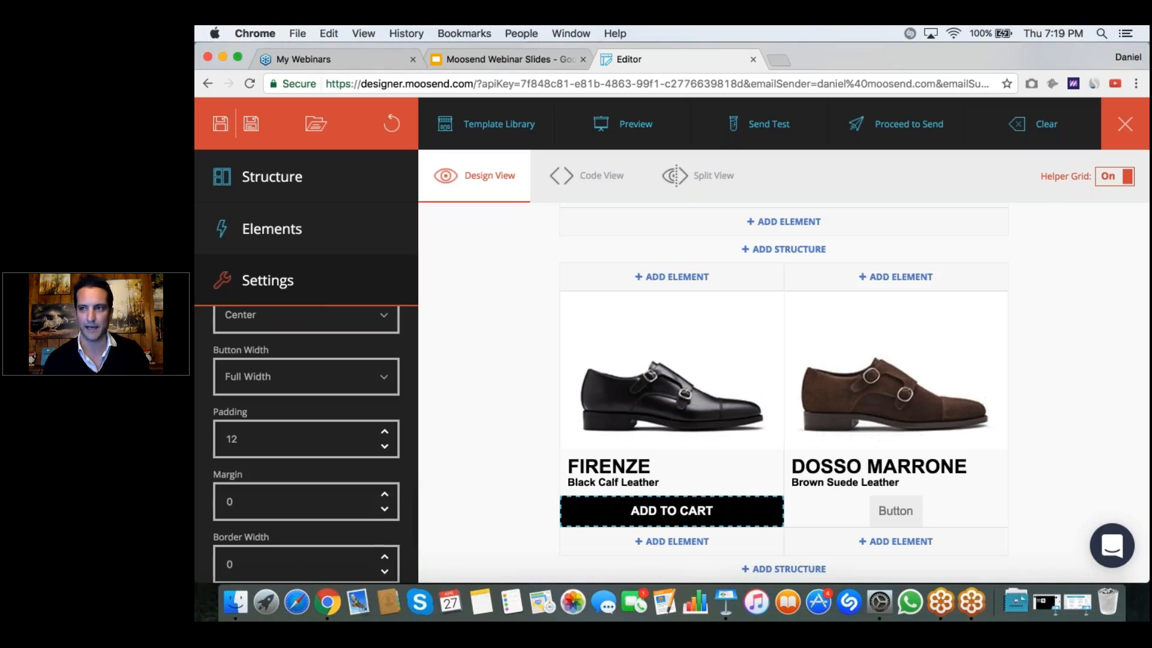
scroll(306, 444, down, 1)
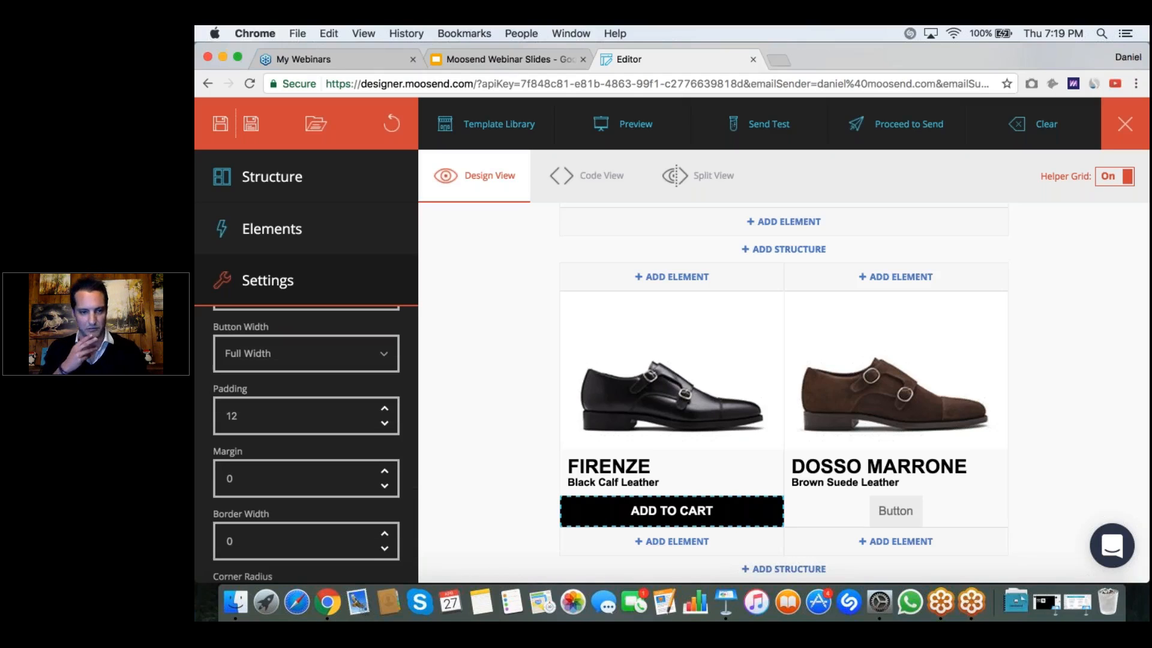
click(384, 470)
click(384, 471)
double_click(384, 472)
click(385, 471)
click(385, 472)
click(385, 472)
click(384, 472)
click(384, 471)
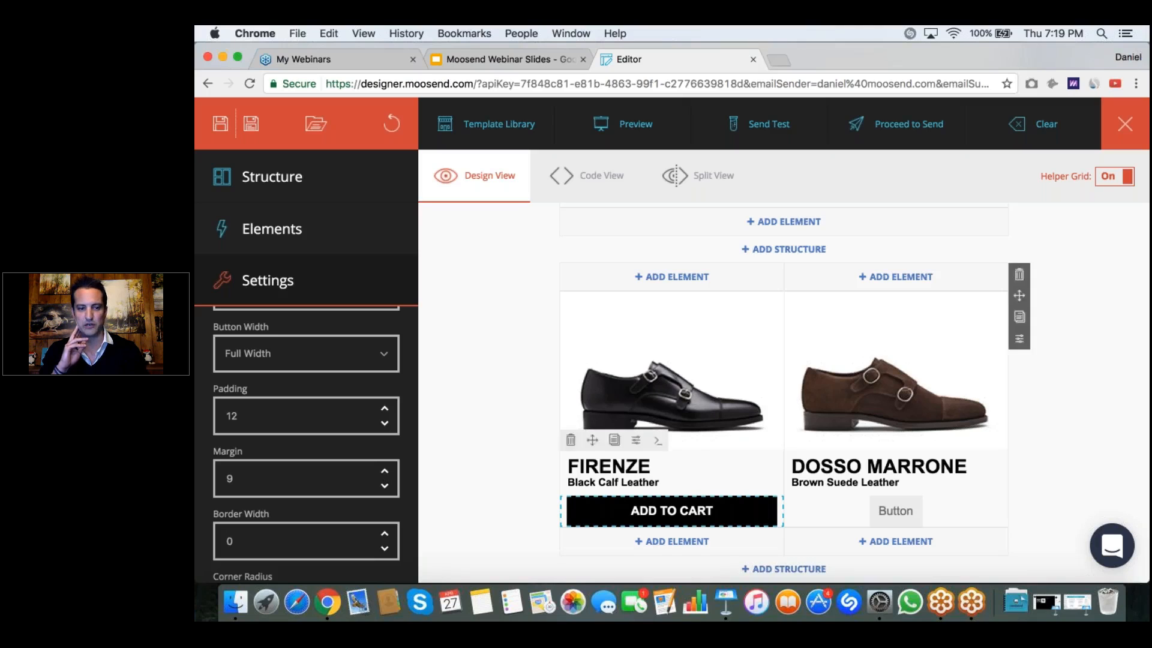
scroll(384, 508, down, 5)
scroll(305, 444, up, 4)
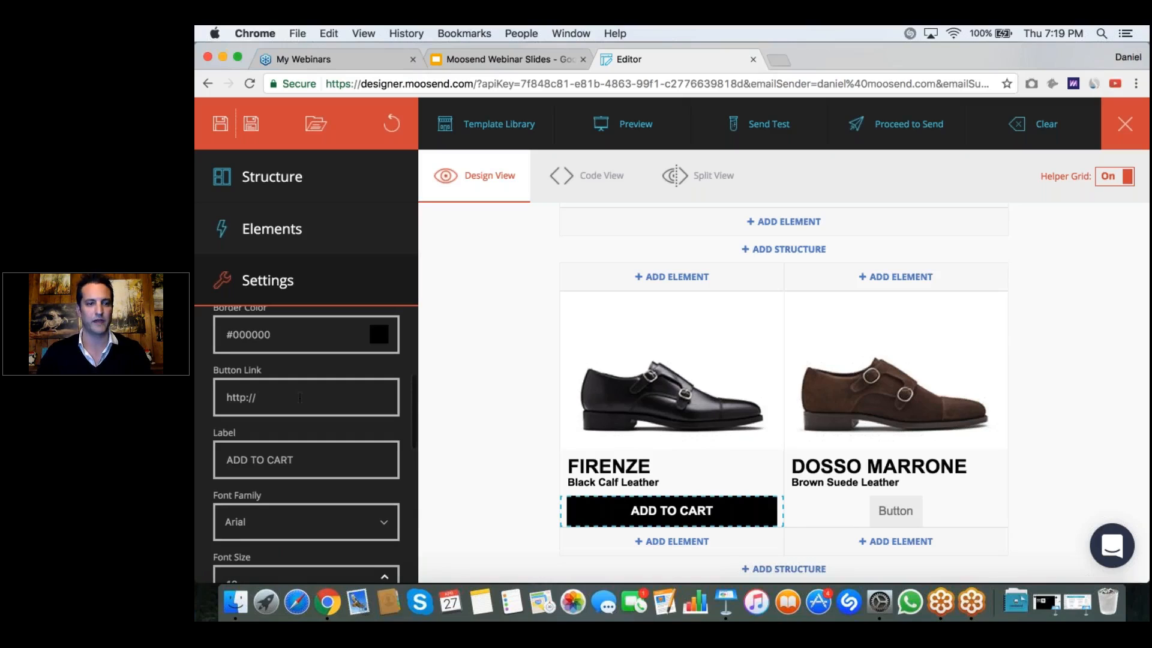
text(ww)
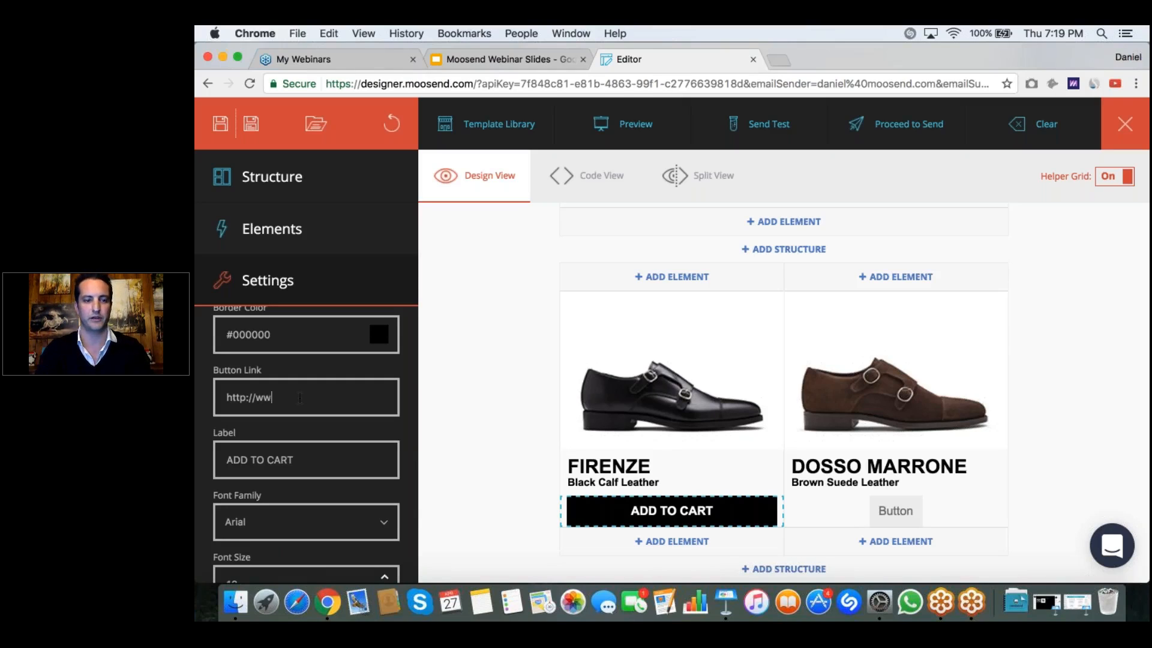
text(w.moosend.coom)
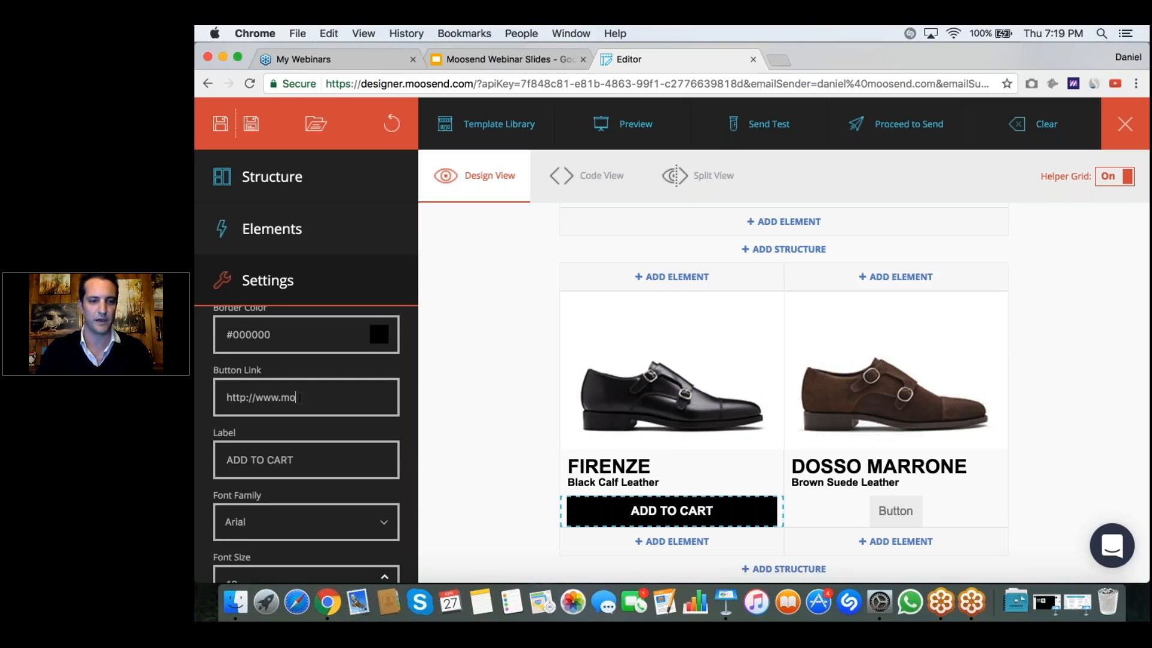
key(BackSpace)
key(BackSpace)
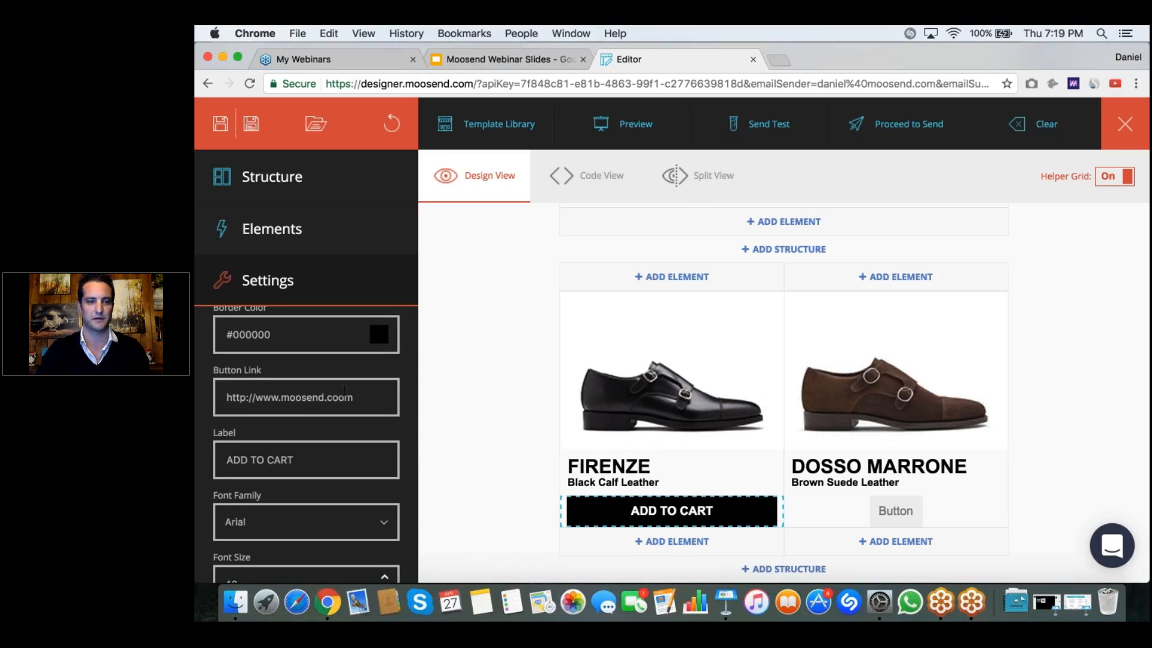
text(m)
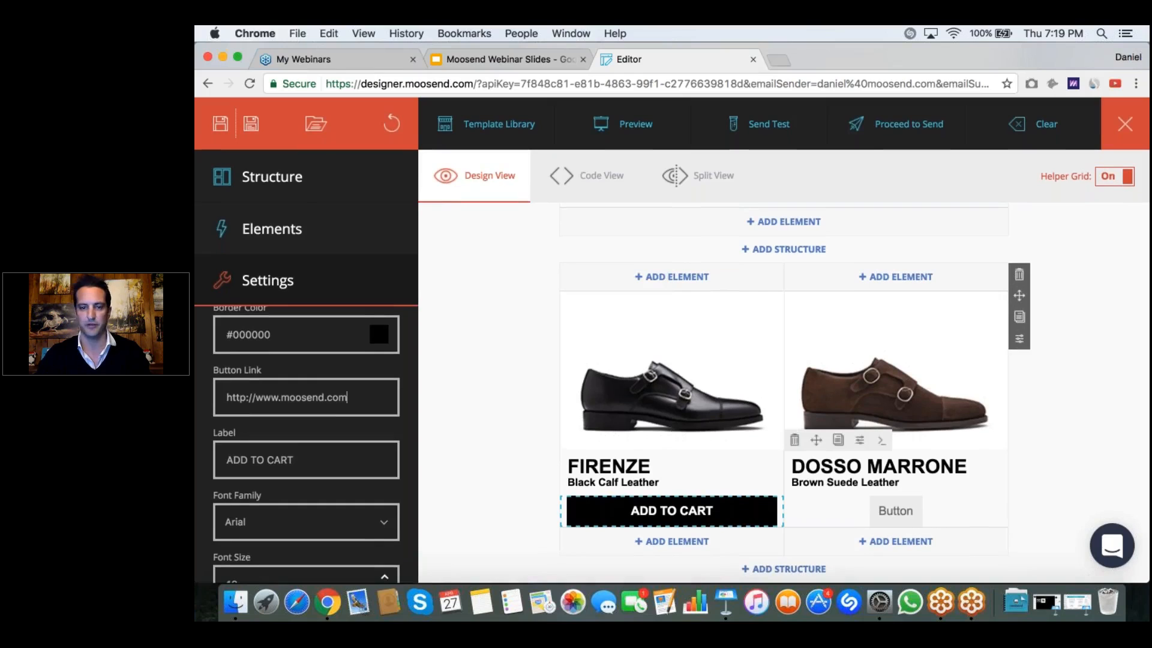
click(489, 401)
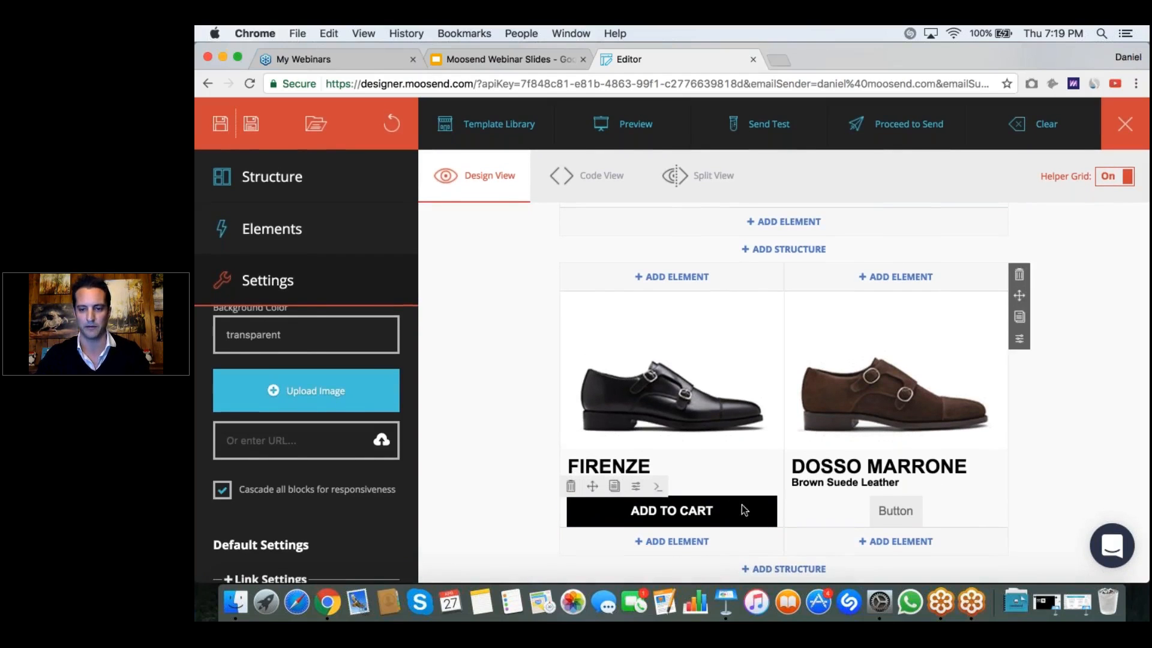
Step: Delete the unstyled button under the DOSSO MARRONE text and confirm its removal
click(902, 511)
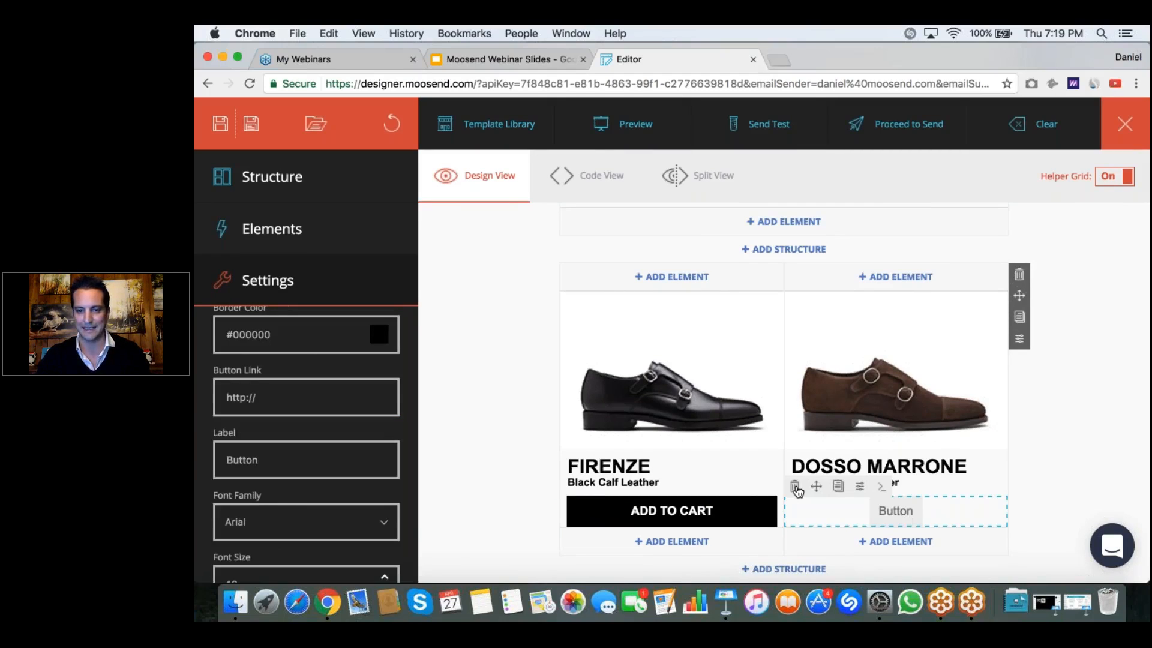
click(794, 487)
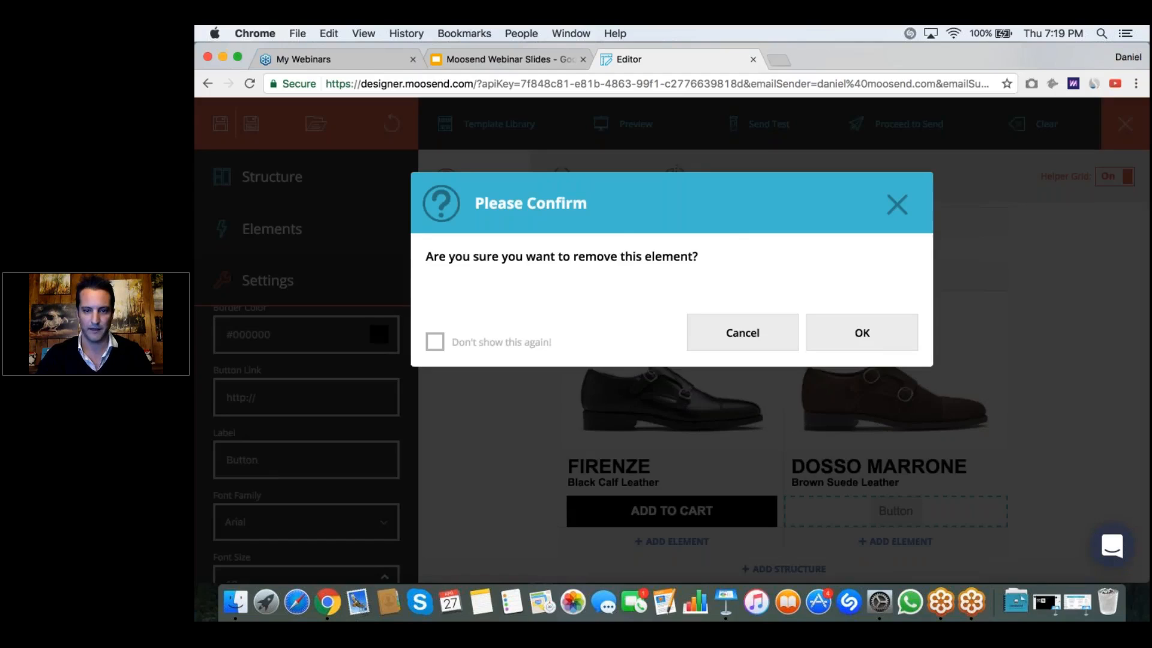
click(862, 332)
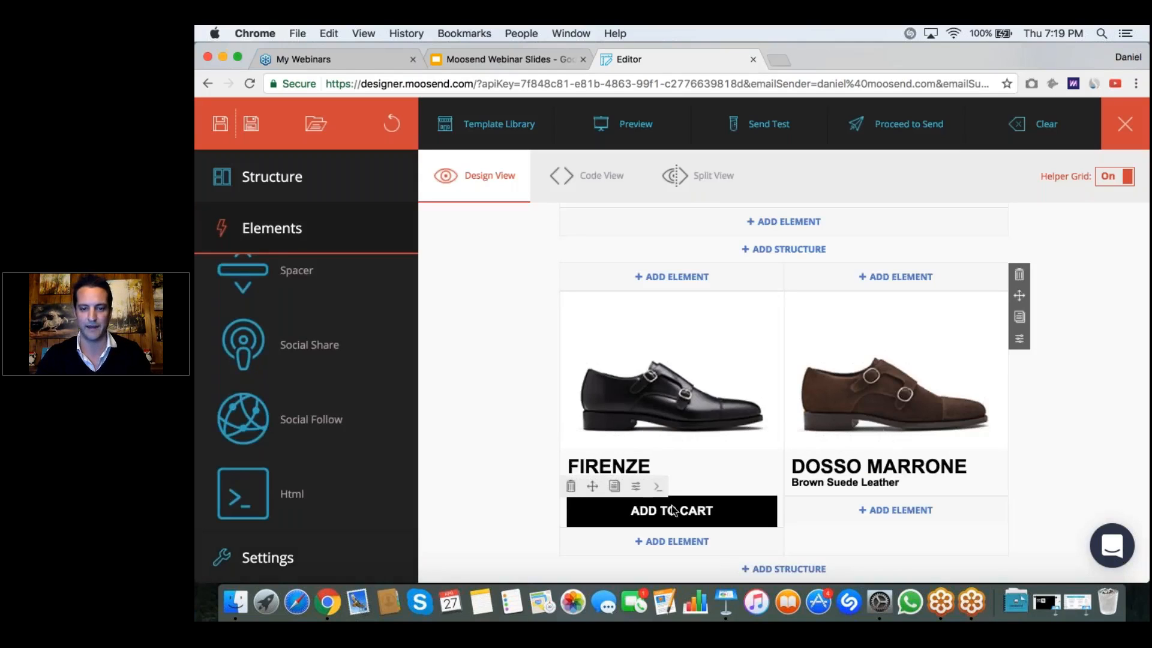
Step: Duplicate the FIRENZE product's ADD TO CART button and move the copy under the DOSSO MARRONE text
click(705, 513)
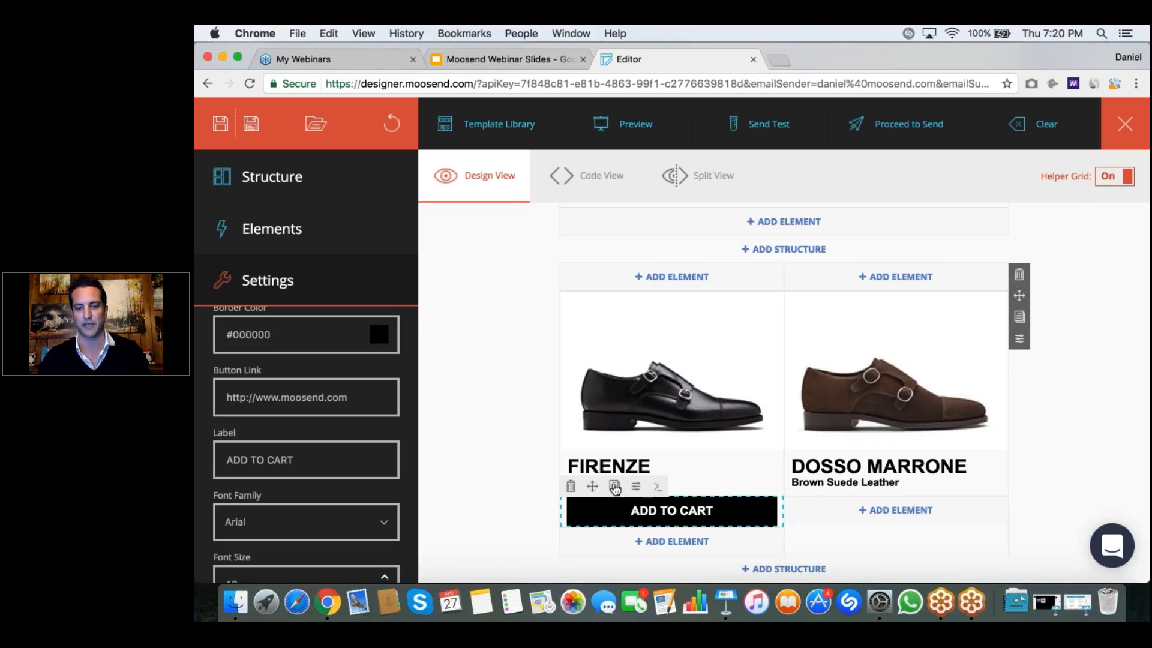
click(615, 487)
drag(724, 523, 866, 515)
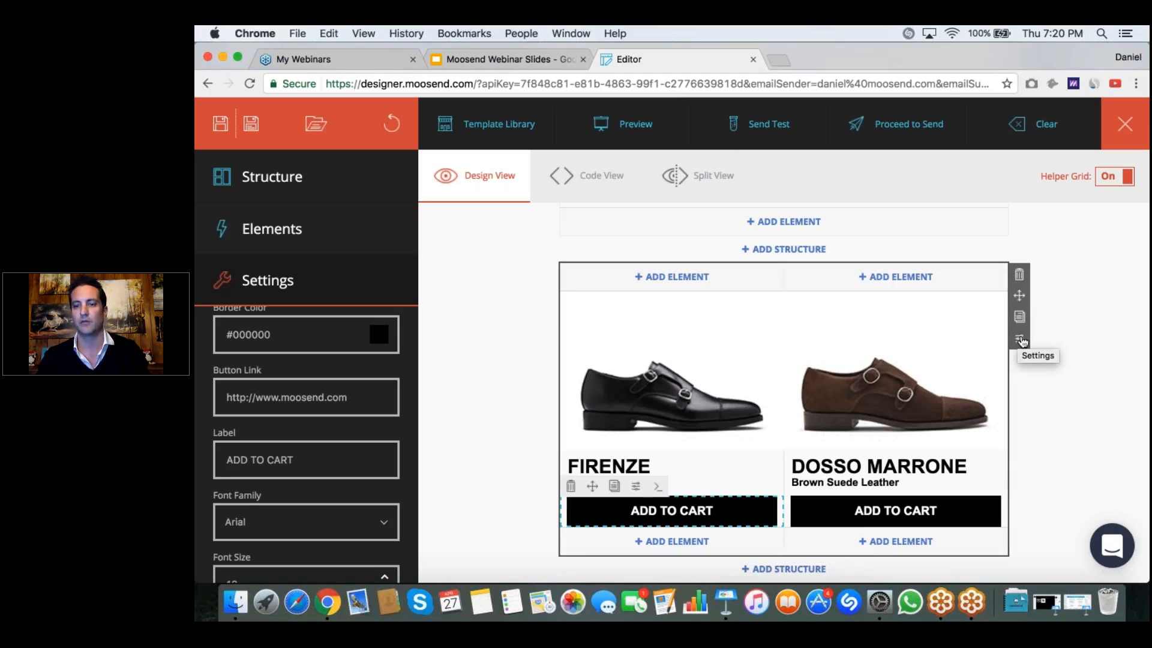
Step: Set the slot spacing of the two-column product row to 6 and deselect the row
click(1020, 340)
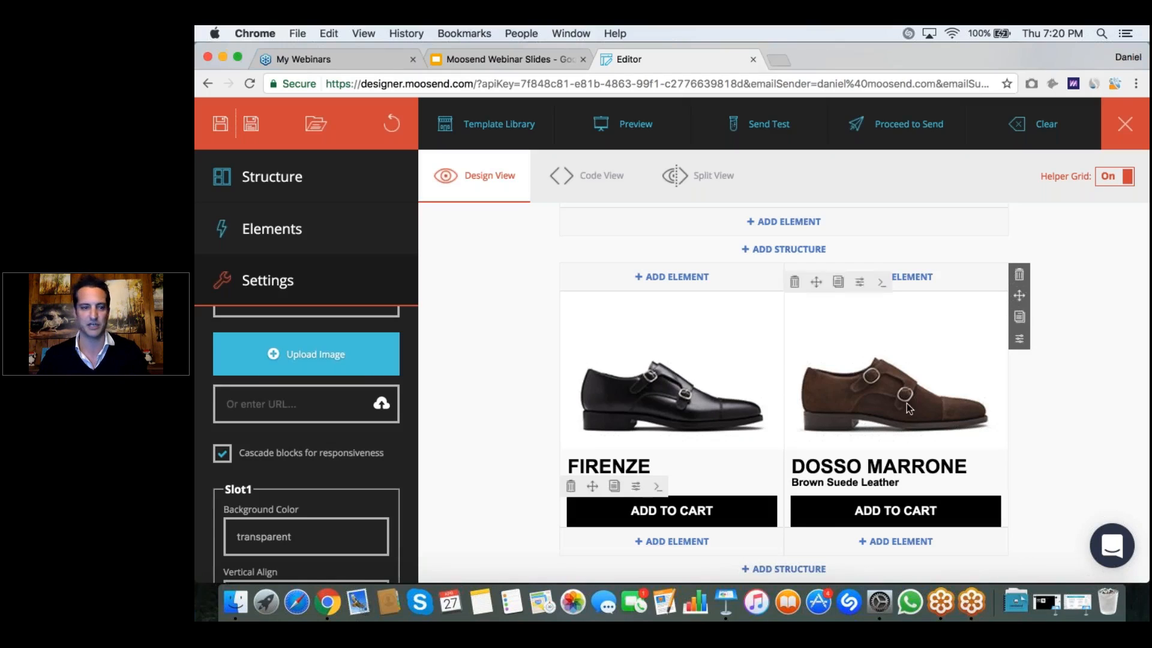
click(1020, 340)
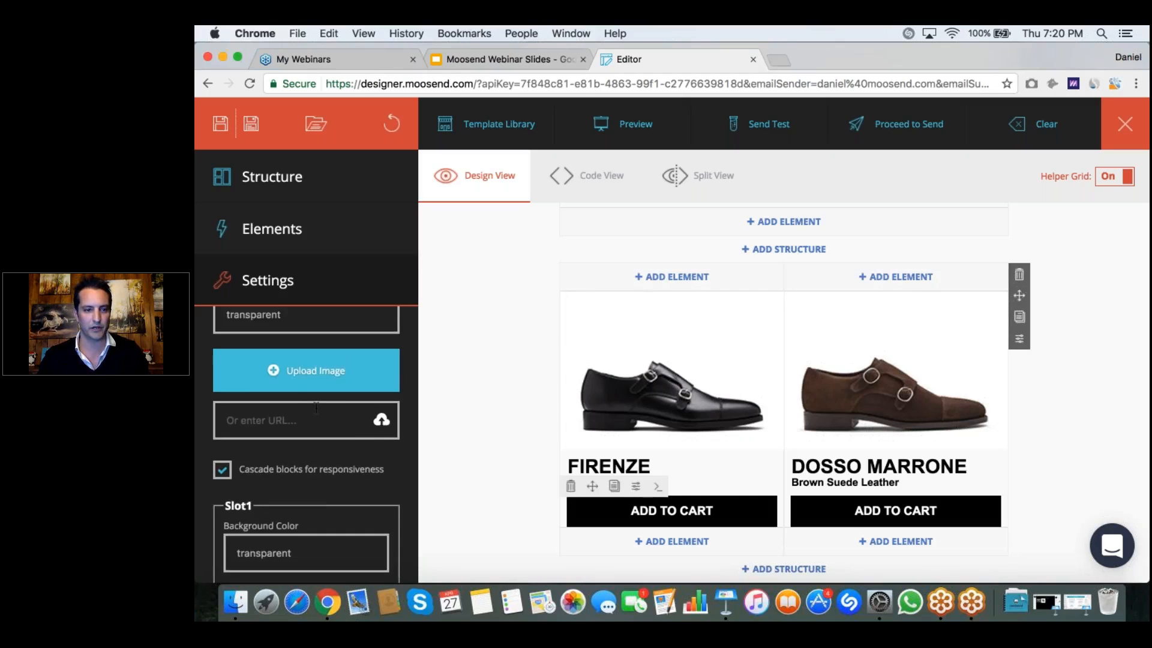
scroll(343, 393, down, 3)
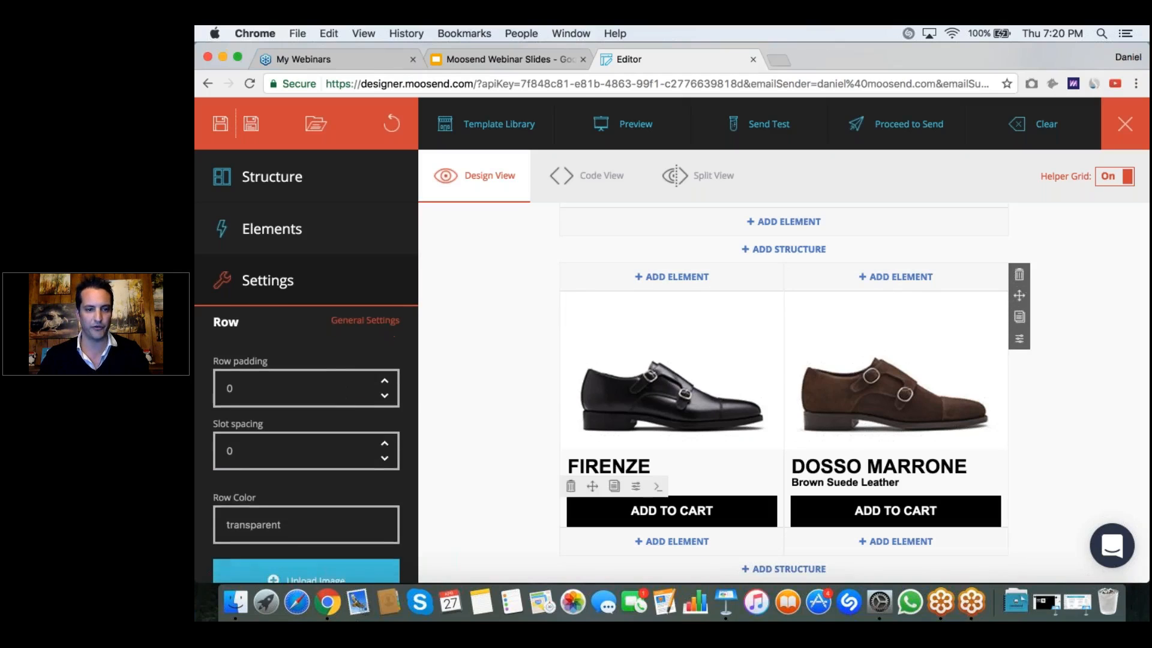
click(385, 389)
click(385, 389)
click(385, 389)
click(385, 389)
click(385, 388)
click(386, 389)
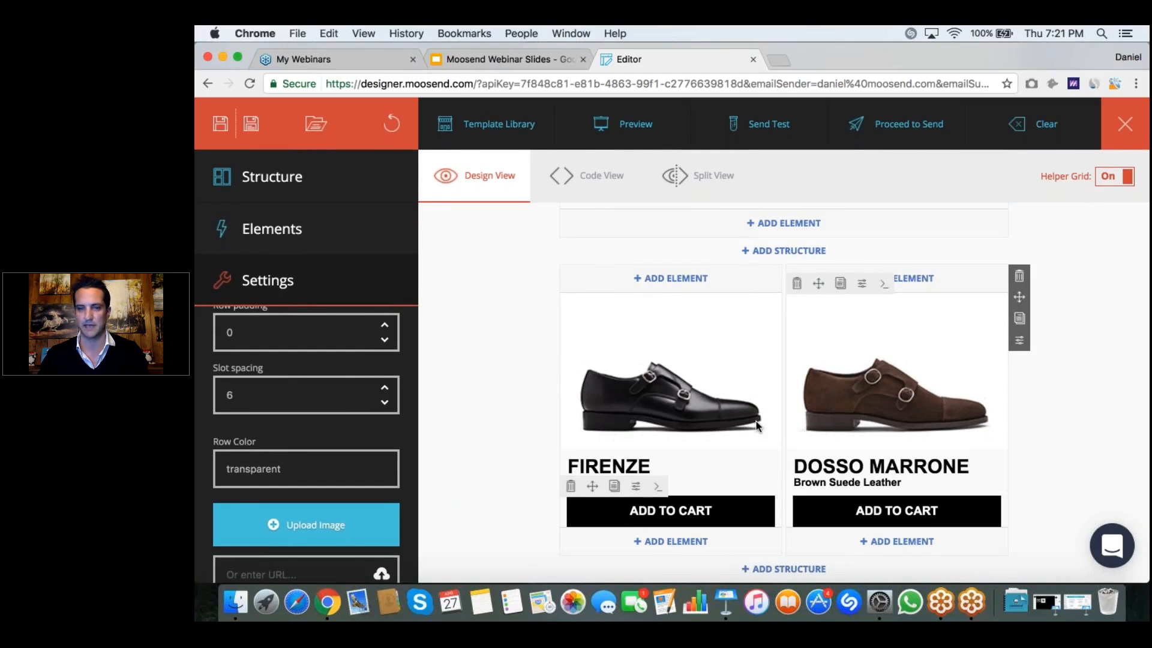
click(1027, 416)
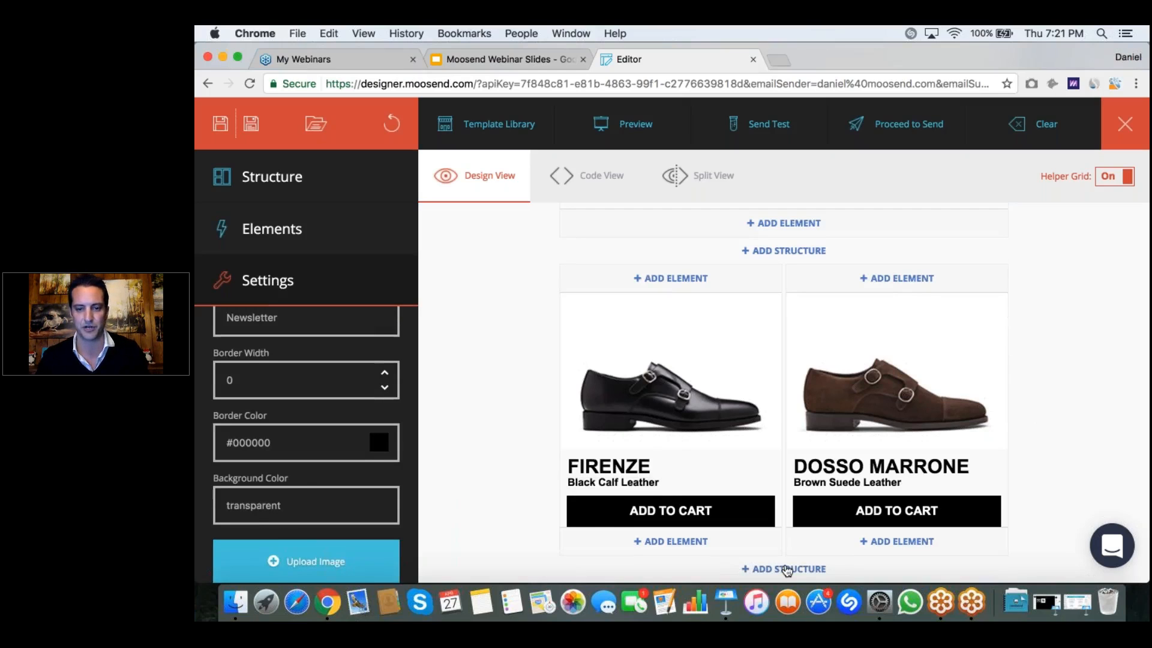
Step: Add a Full Width Container below the product row and place two Spacer elements in it, one under the other
scroll(786, 570, down, 1)
scroll(600, 409, down, 5)
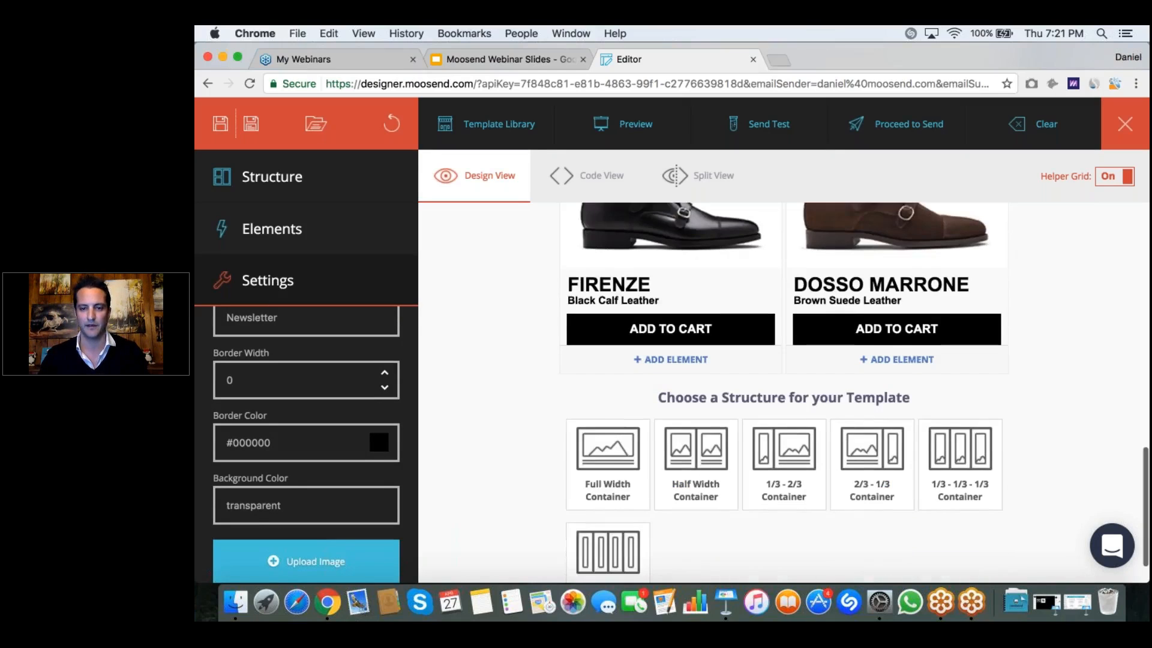
click(600, 409)
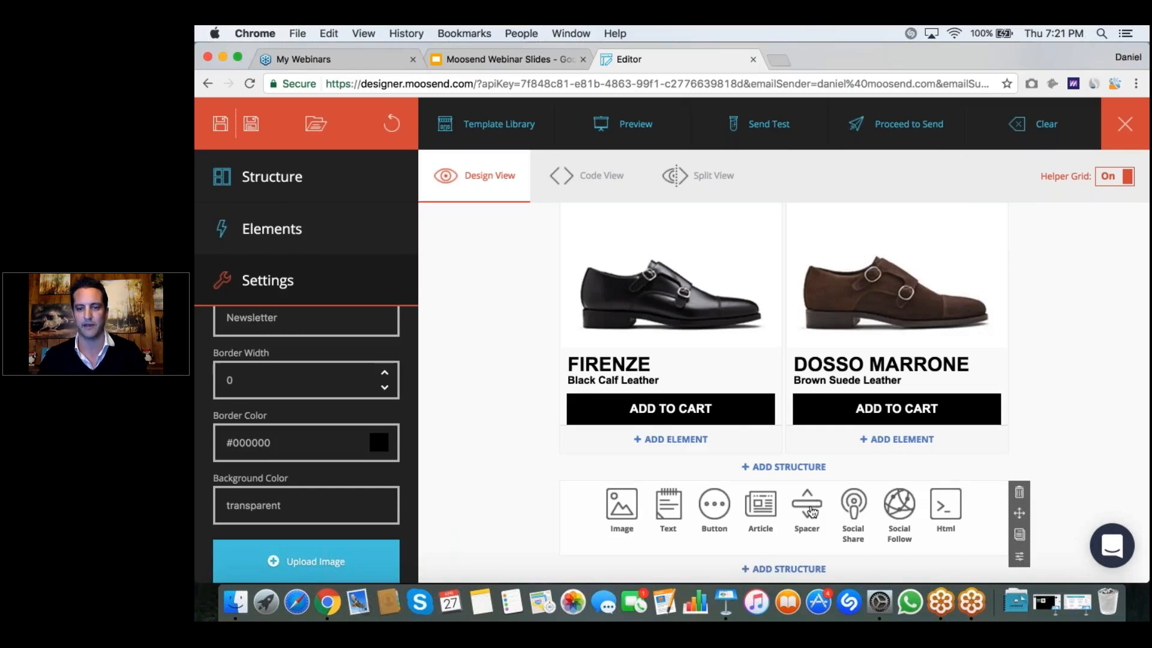
click(810, 508)
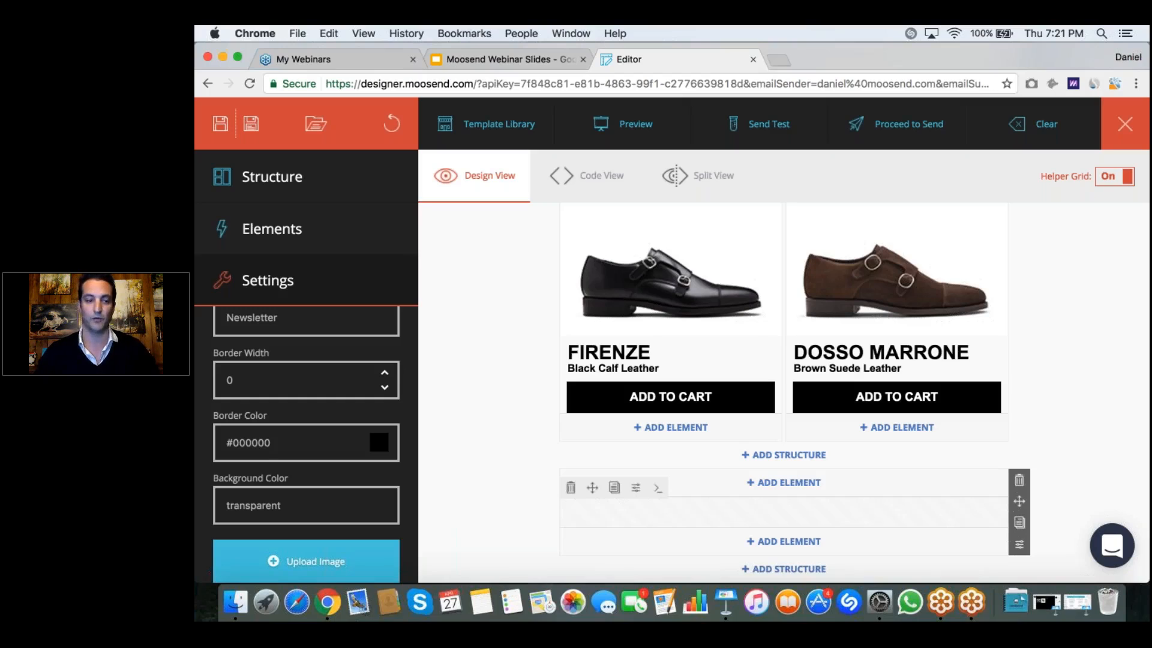
click(799, 511)
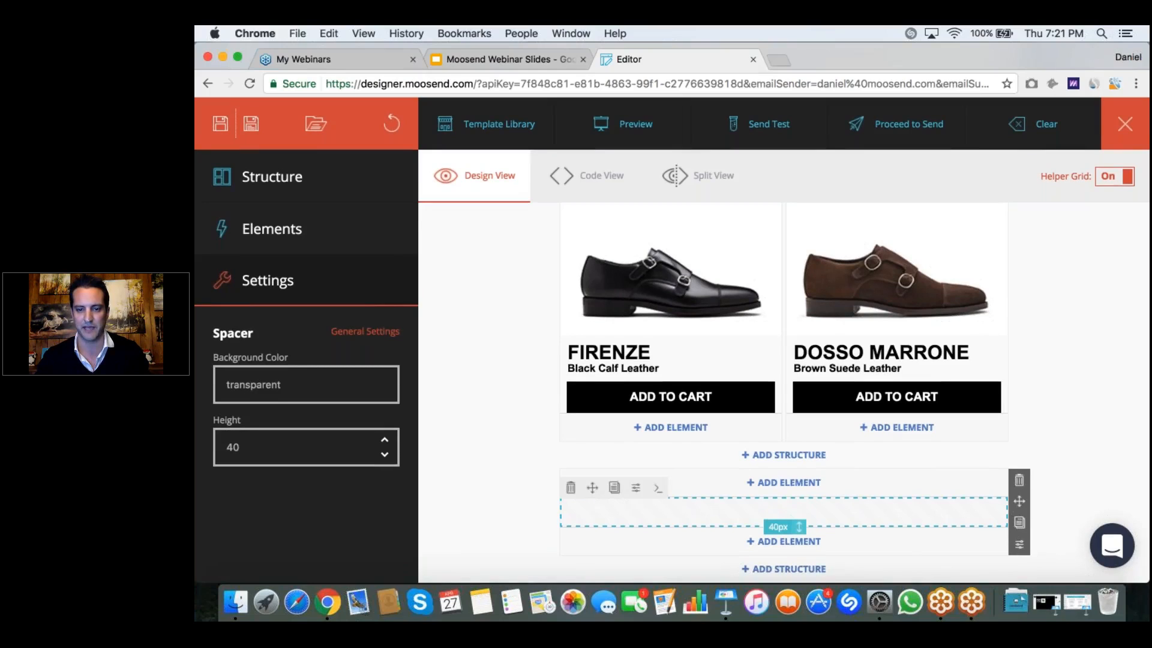
click(797, 543)
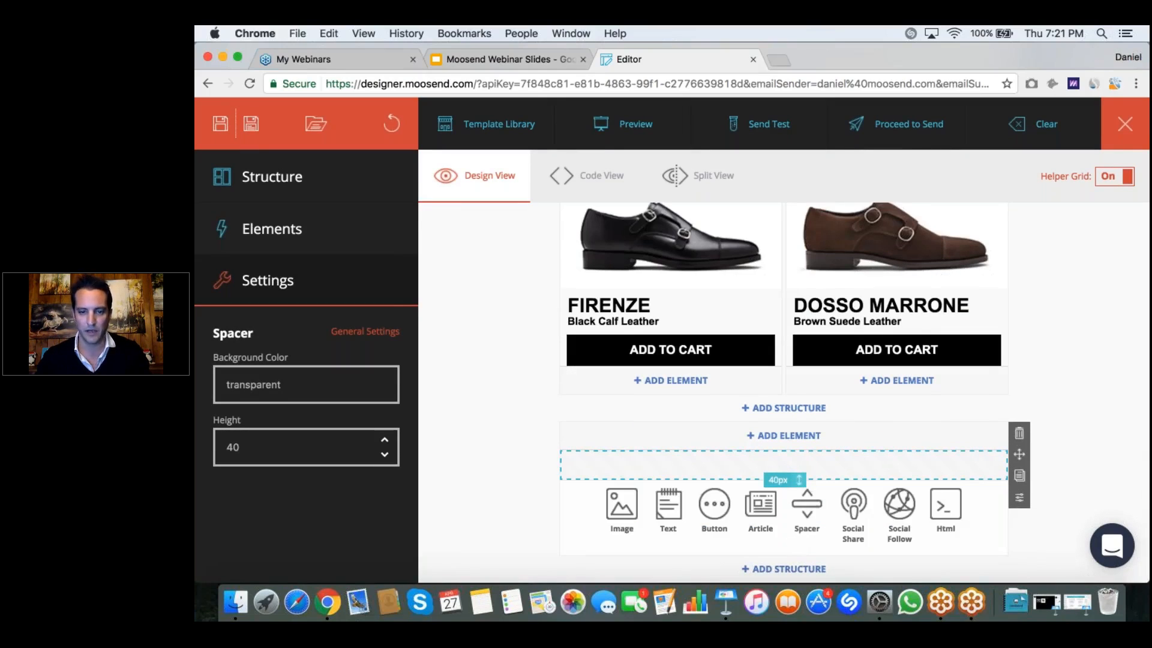
click(810, 510)
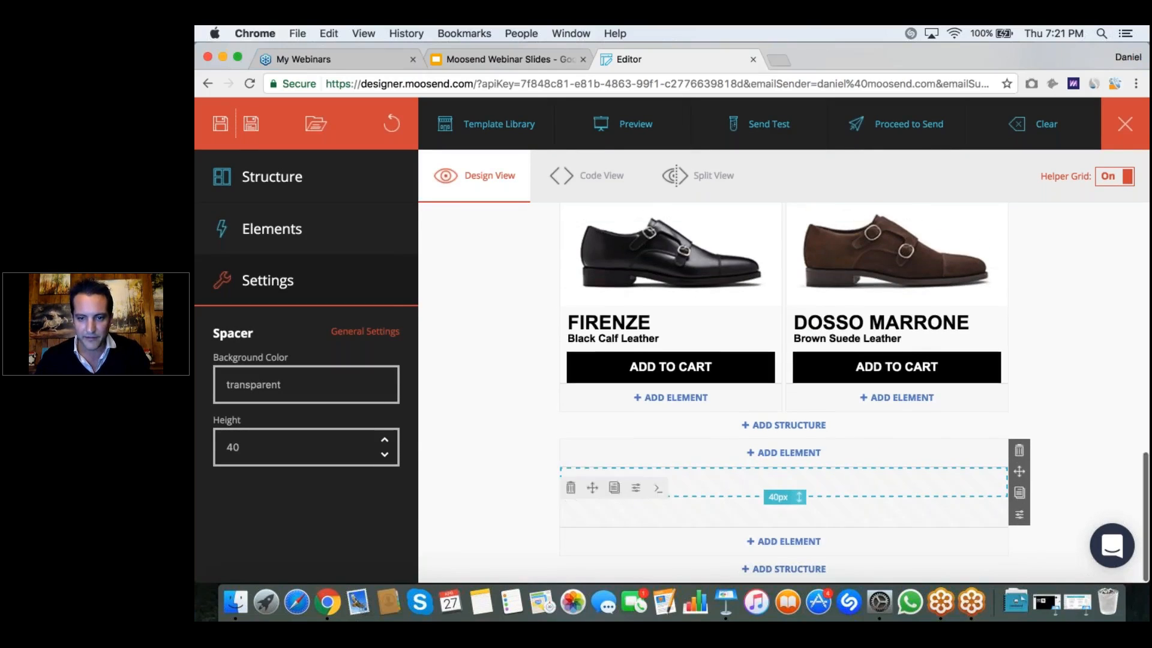
Step: Insert a Button element in the full-width container and move it between the two spacers
click(781, 457)
drag(775, 497, 773, 501)
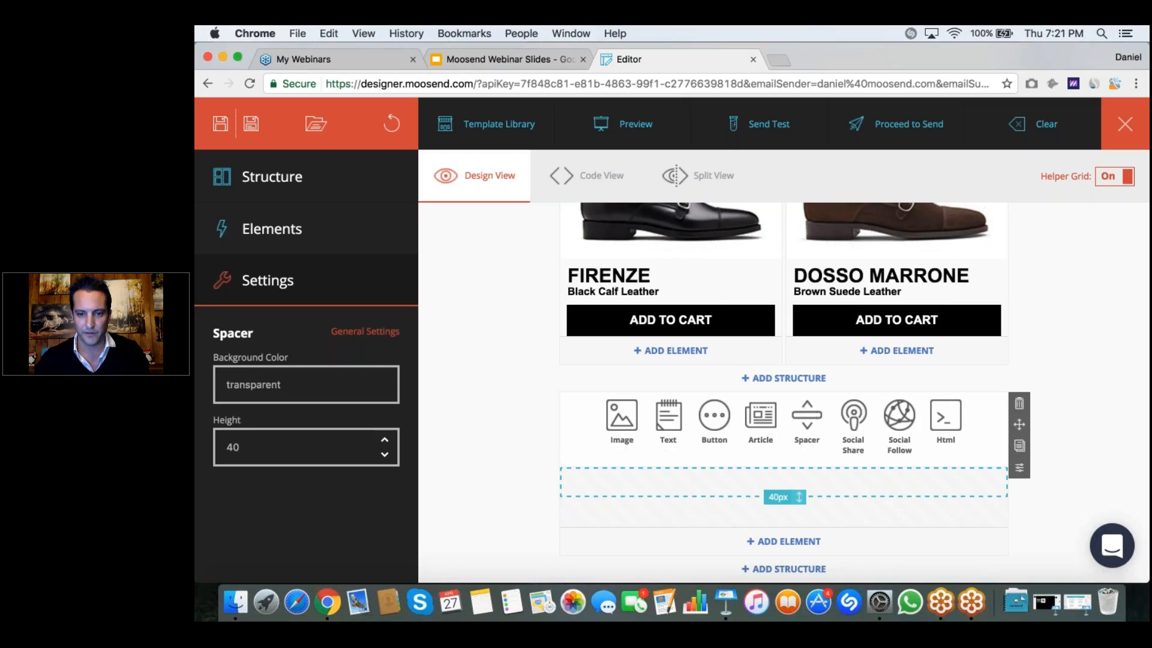
click(714, 414)
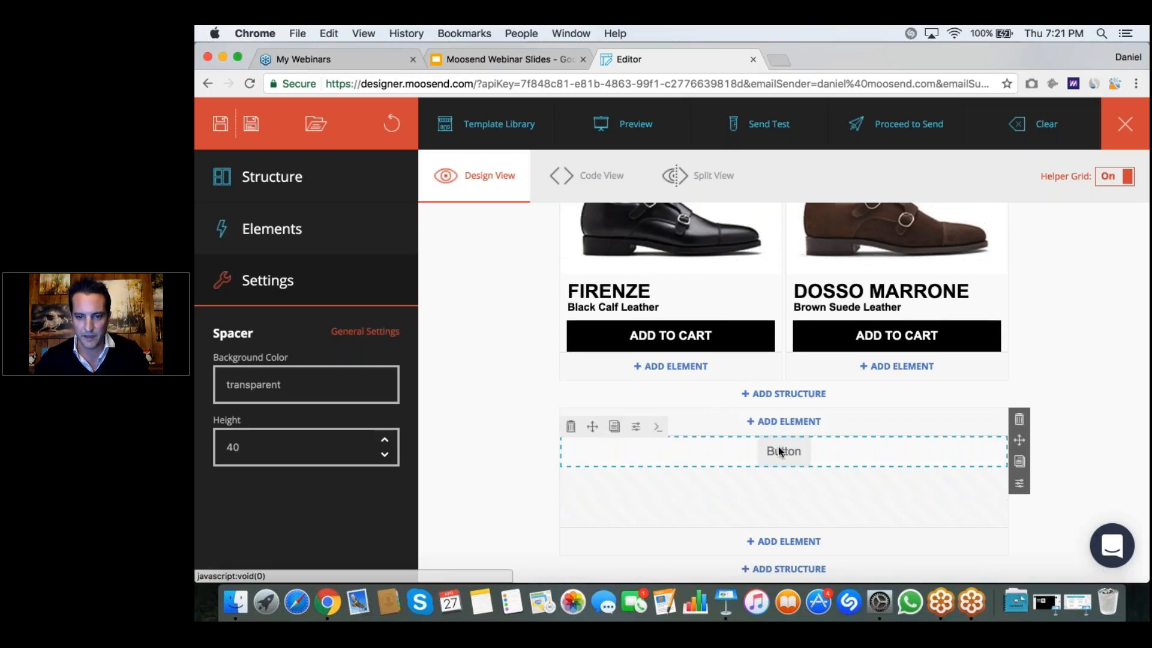
drag(778, 451, 779, 478)
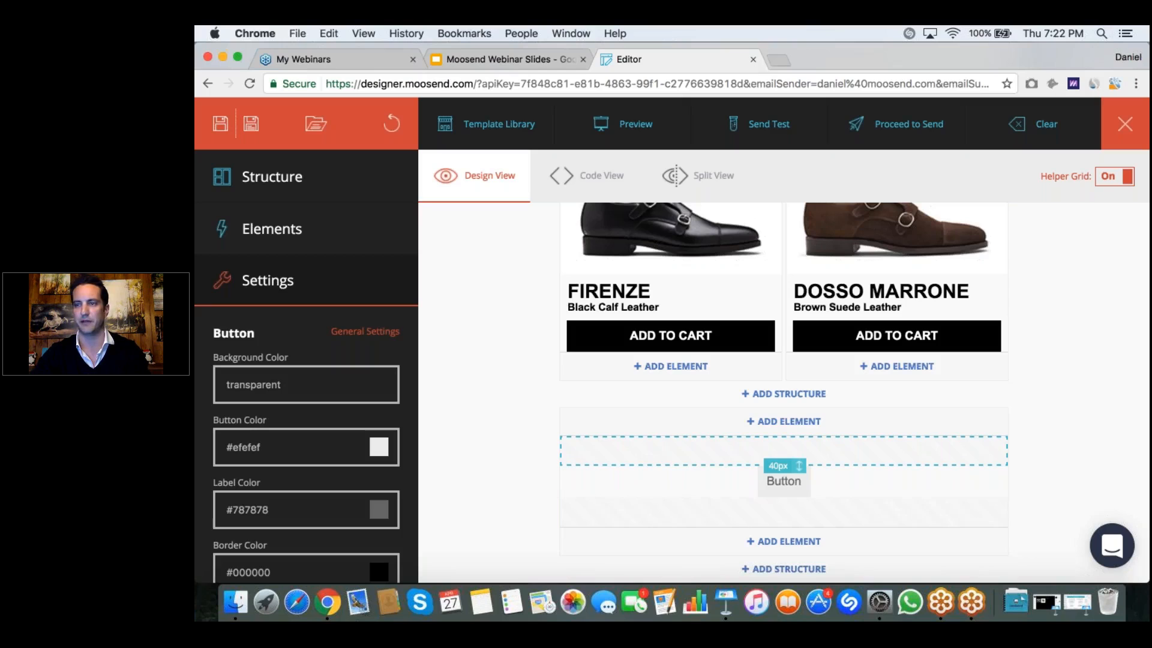
Step: Set the label color of the button between the two spacers to black, 000000
mouse_move(778, 483)
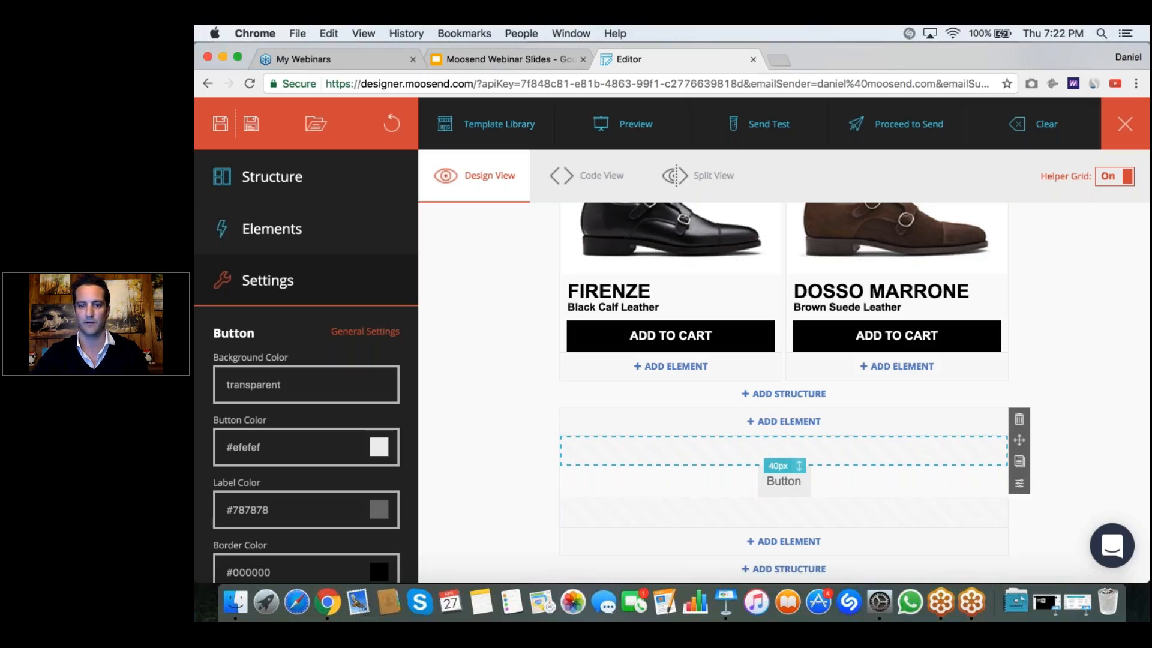
click(779, 482)
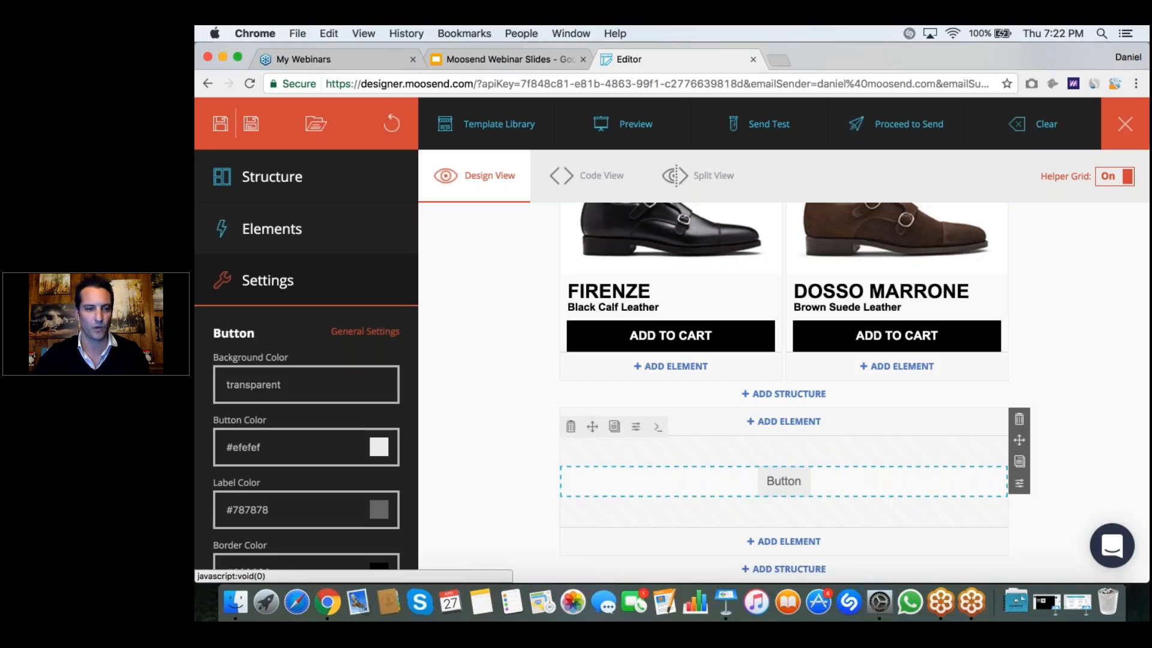
scroll(345, 382, down, 2)
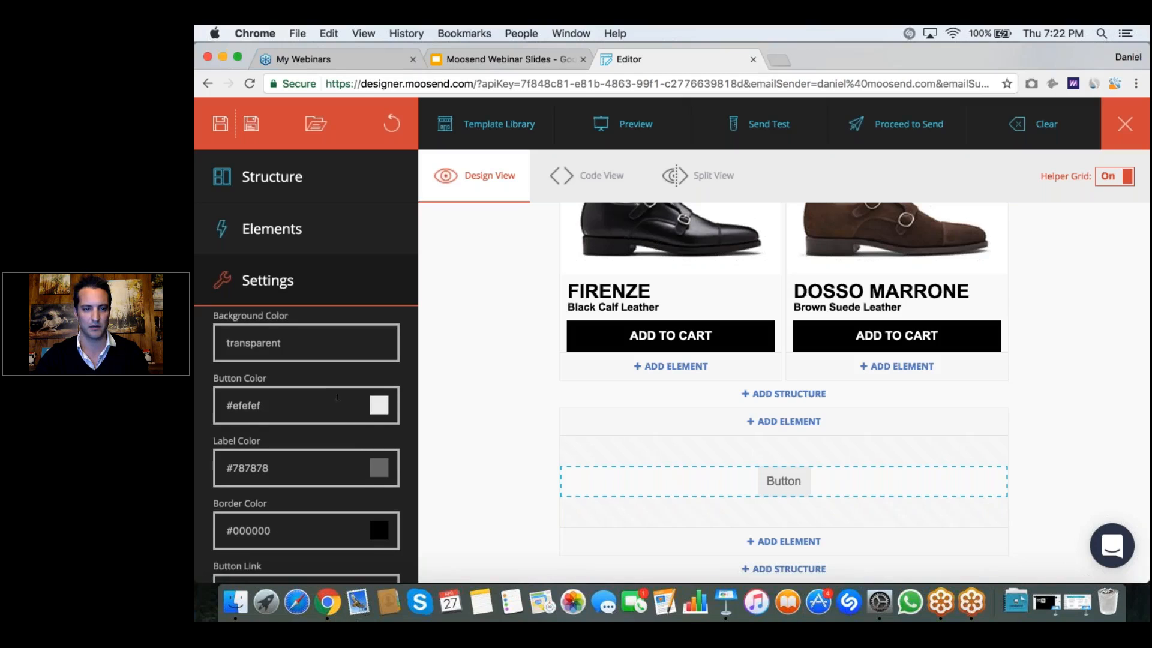
scroll(360, 420, down, 1)
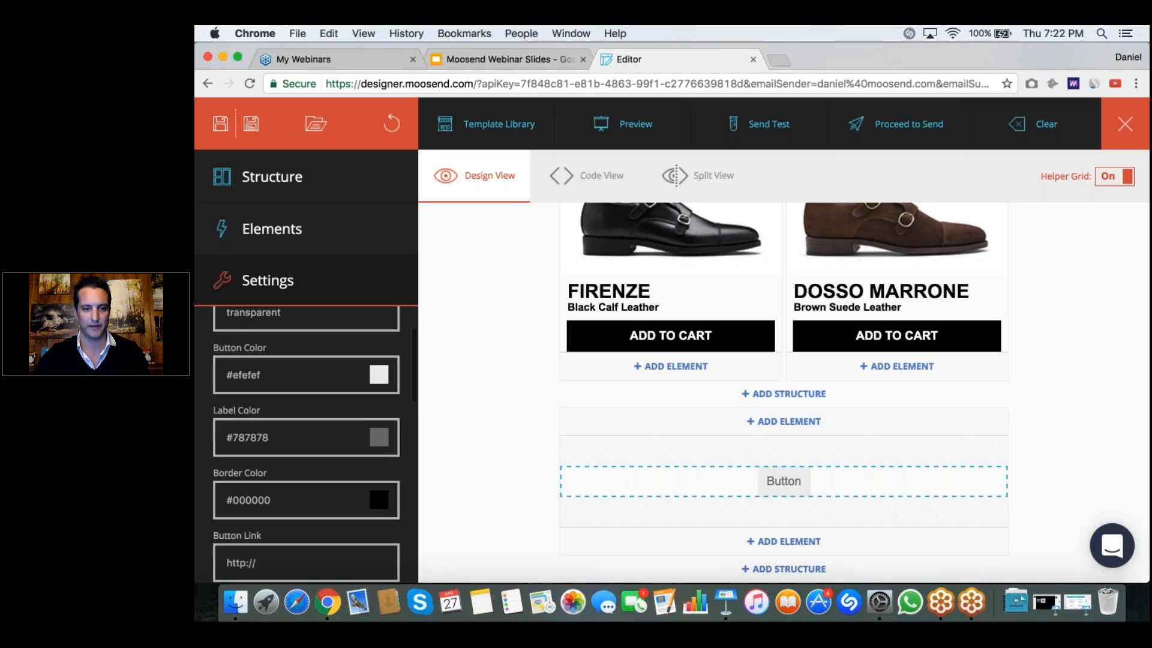
click(378, 438)
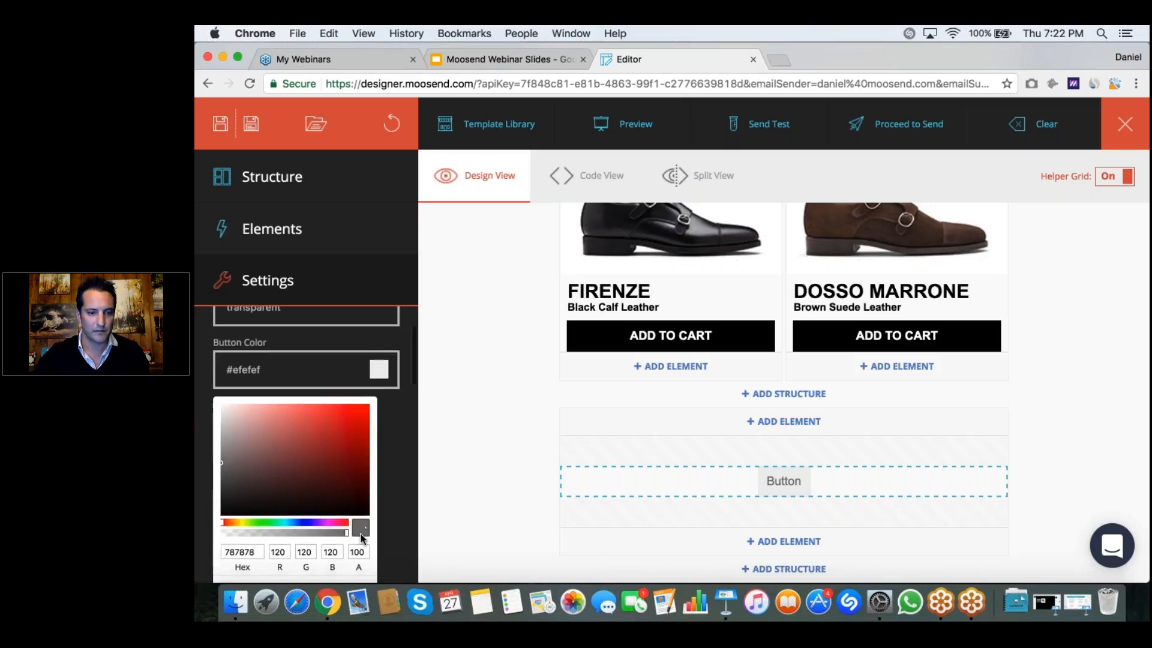
scroll(359, 527, down, 3)
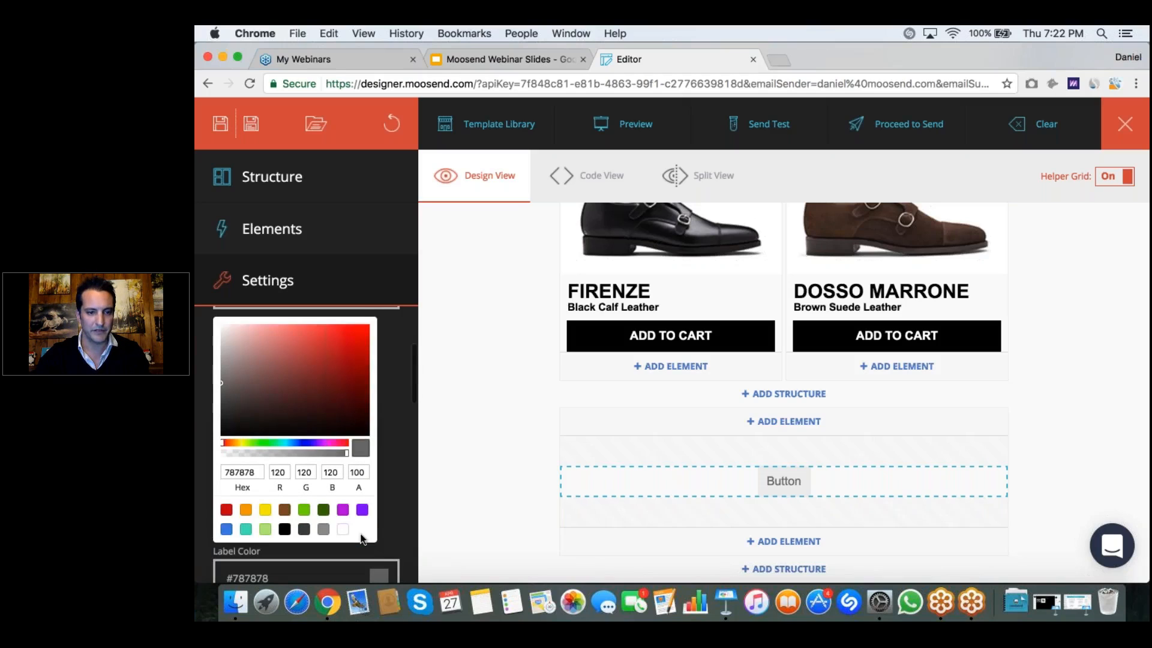
click(285, 530)
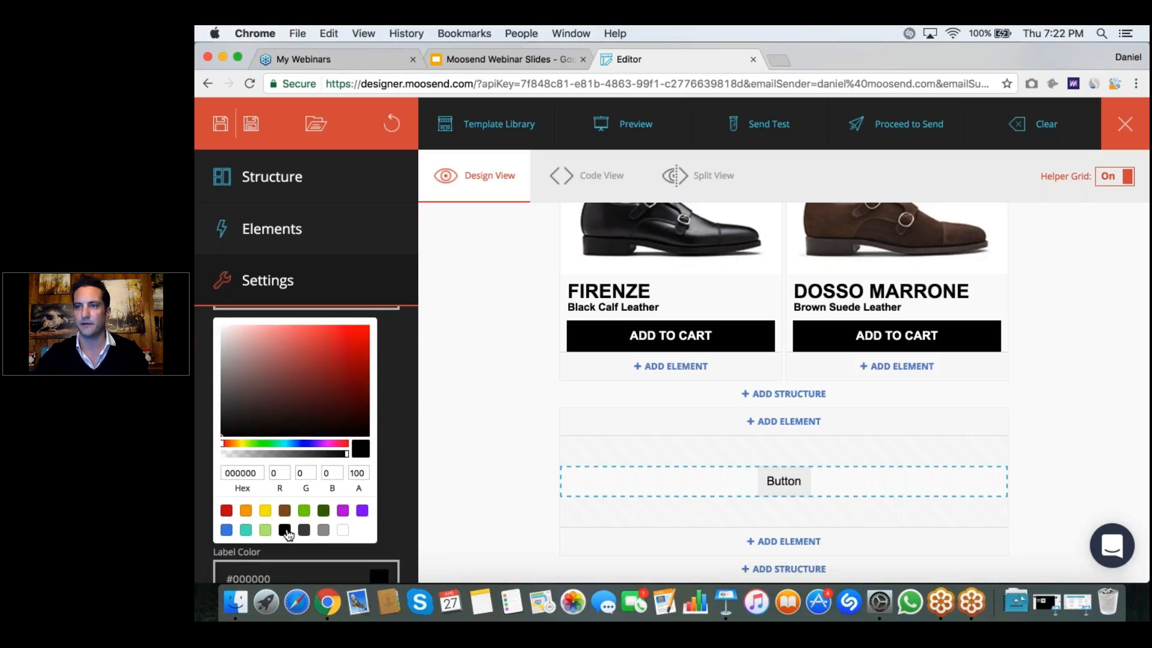
click(392, 450)
click(295, 478)
text(www.m)
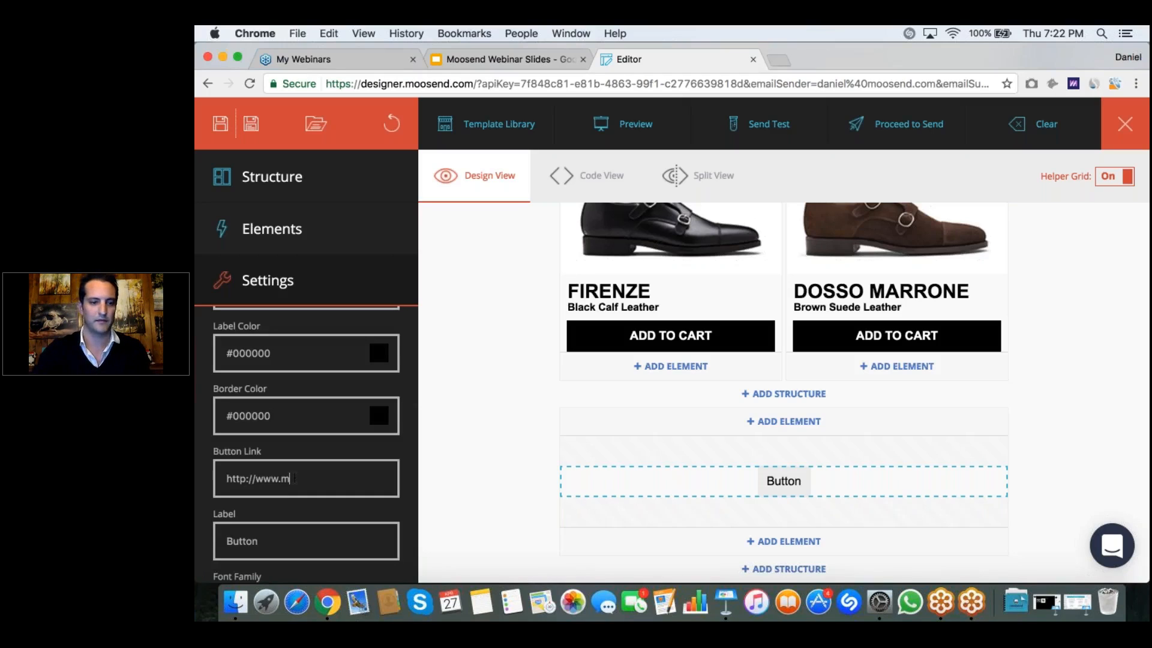
text(oosend.com)
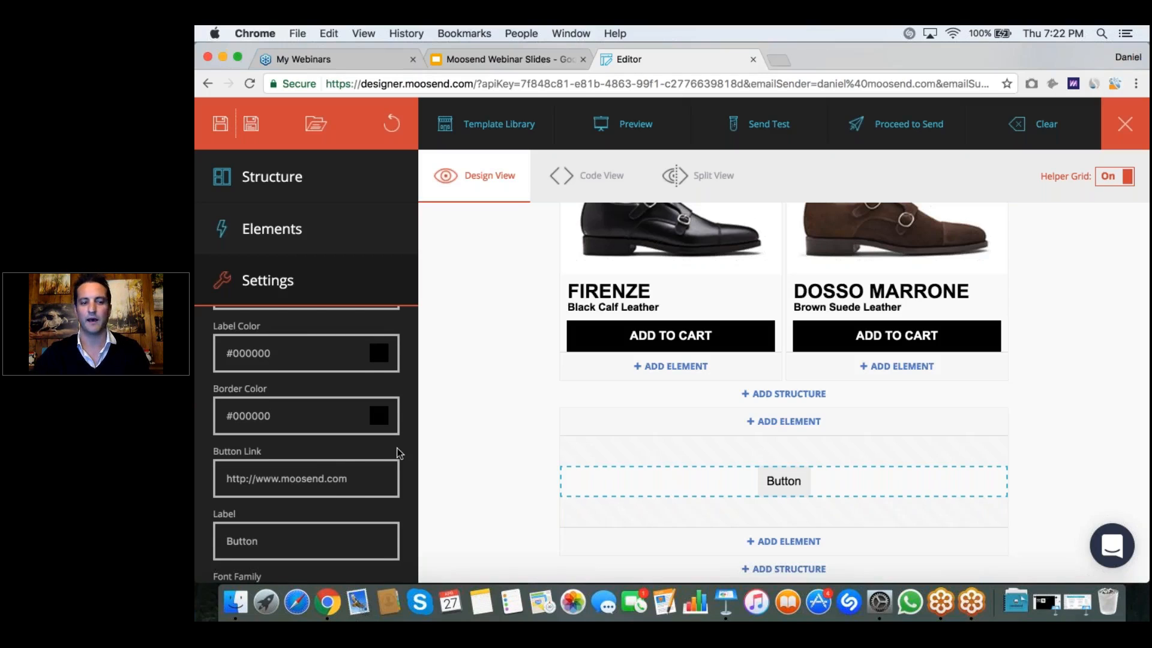
scroll(398, 453, down, 3)
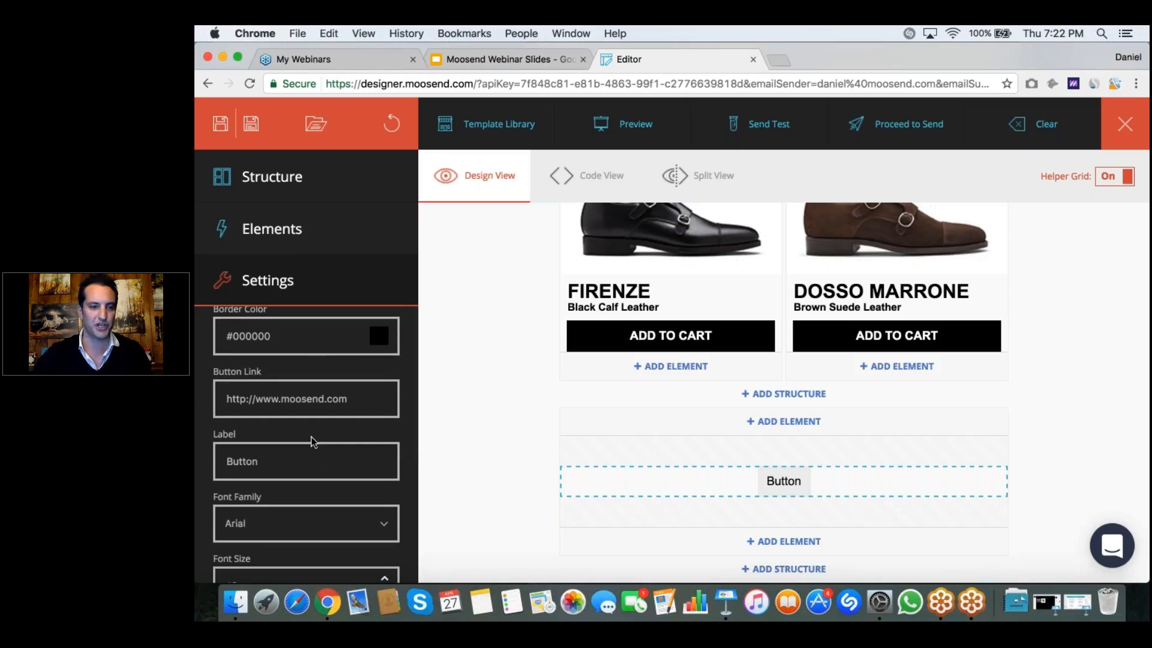
click(219, 444)
double_click(222, 454)
text(Ex)
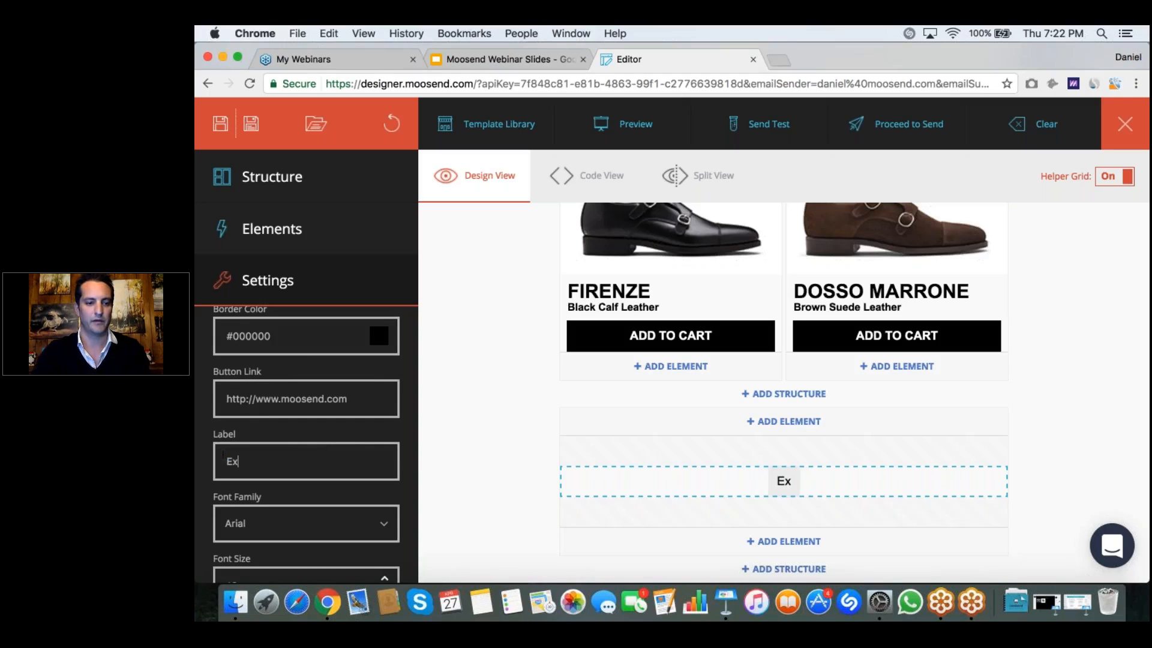
text(plore Shop)
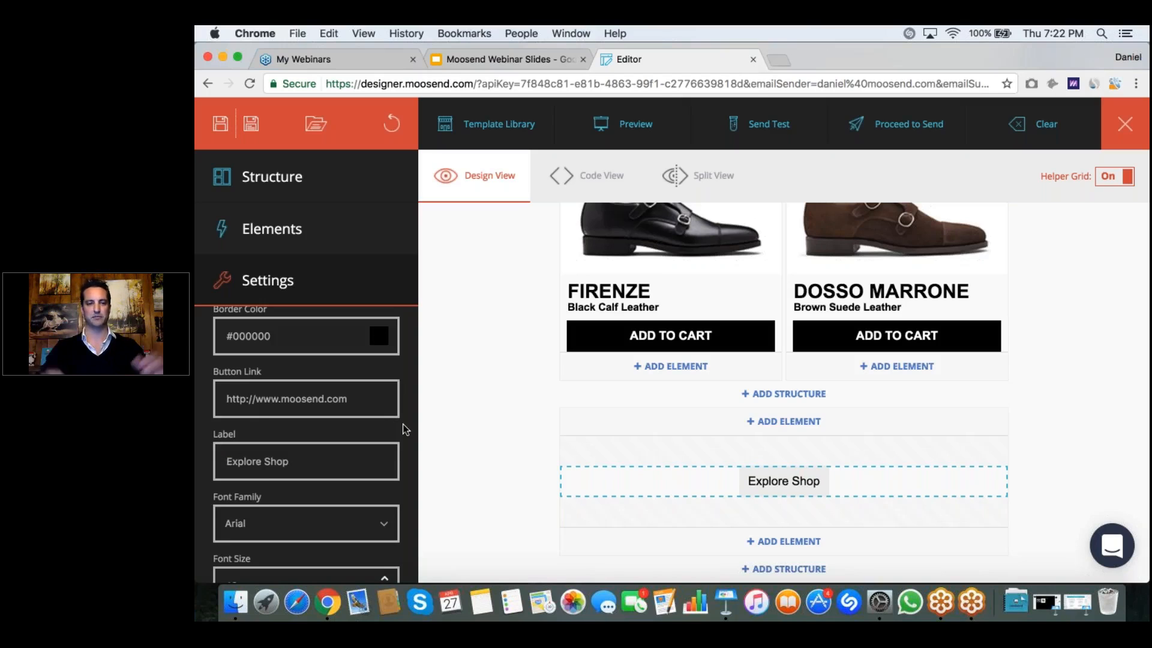
Step: Make the Explore Shop button's label bold and set the button's border width to 2
scroll(405, 429, down, 2)
scroll(405, 430, down, 2)
scroll(406, 430, down, 1)
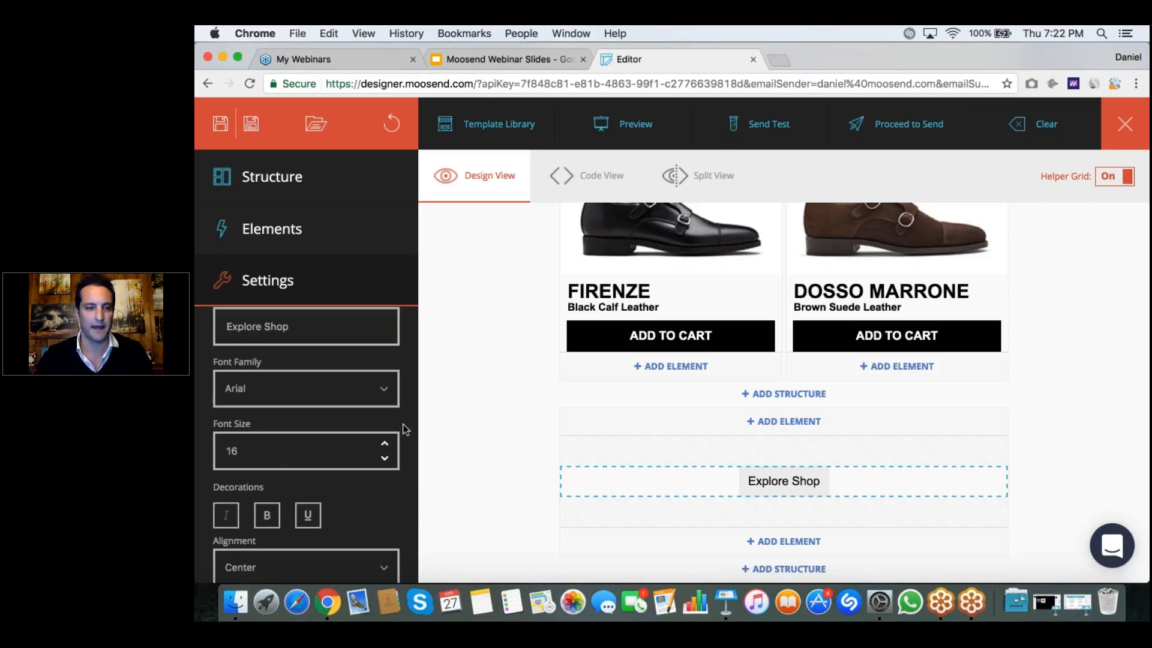
scroll(405, 429, down, 3)
click(268, 415)
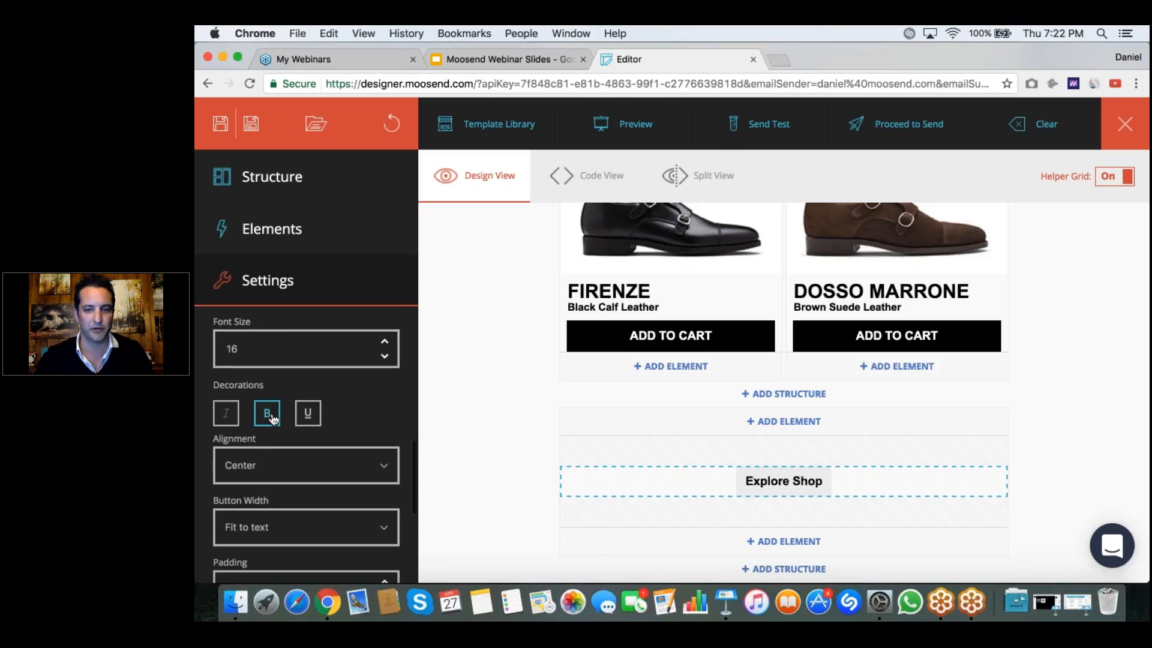
scroll(406, 398, down, 3)
scroll(405, 398, down, 4)
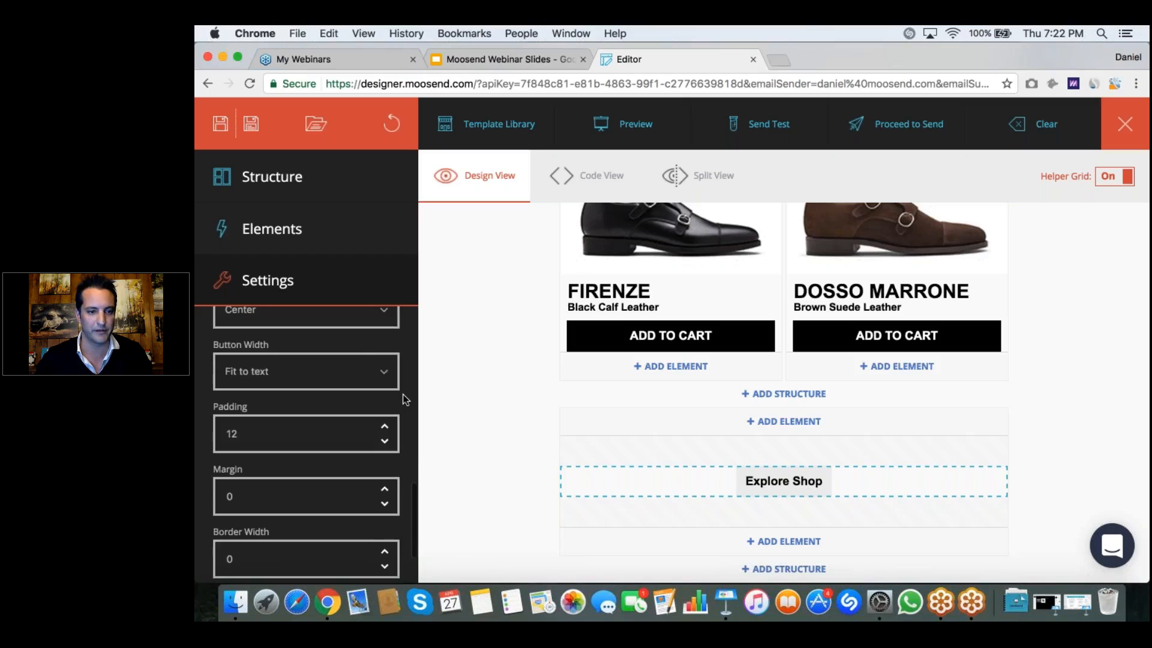
scroll(405, 398, down, 3)
click(384, 479)
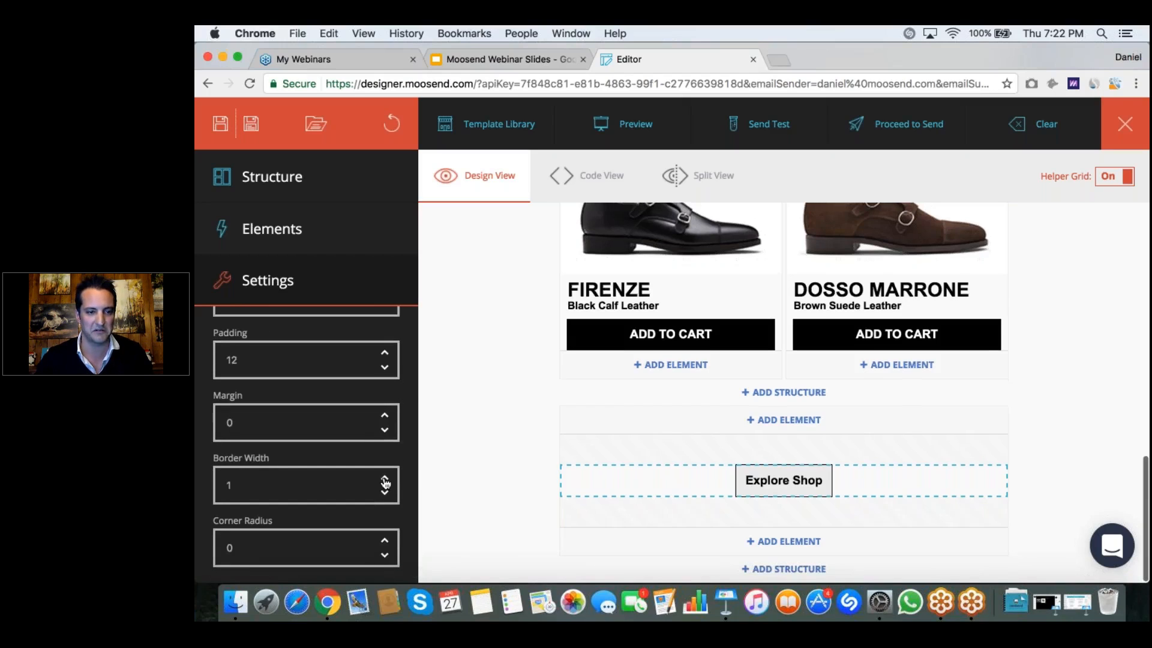
click(384, 479)
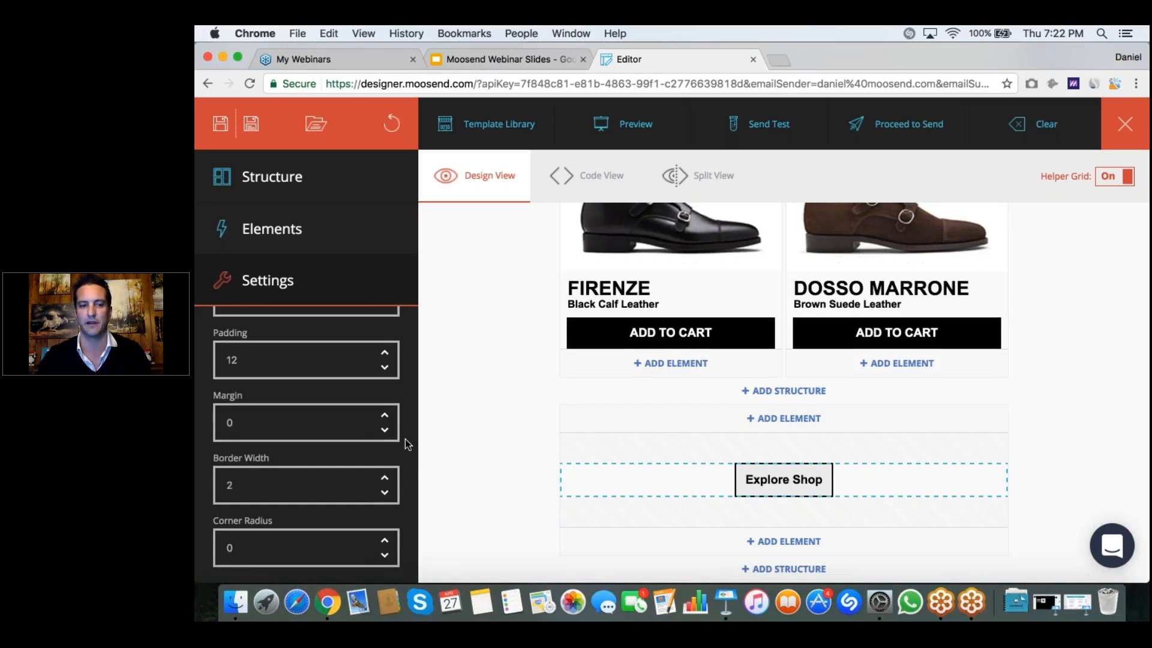
Step: Round the Explore Shop button's corners with a corner radius of 11
scroll(405, 444, down, 1)
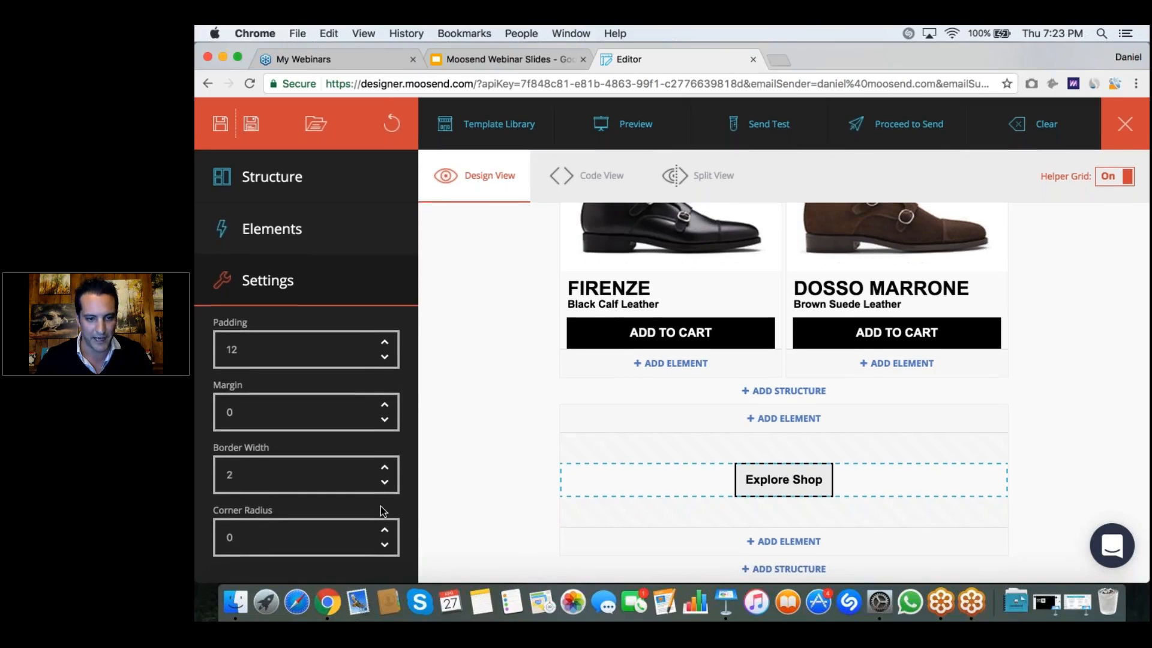
click(385, 532)
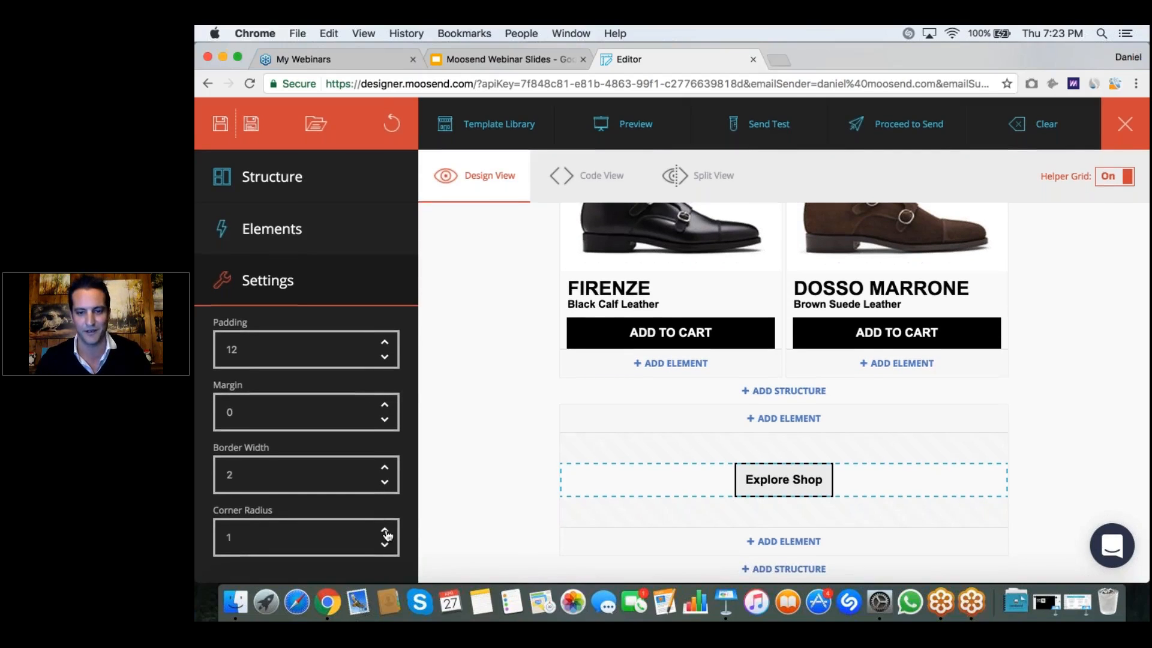
click(385, 532)
click(385, 532)
click(385, 532)
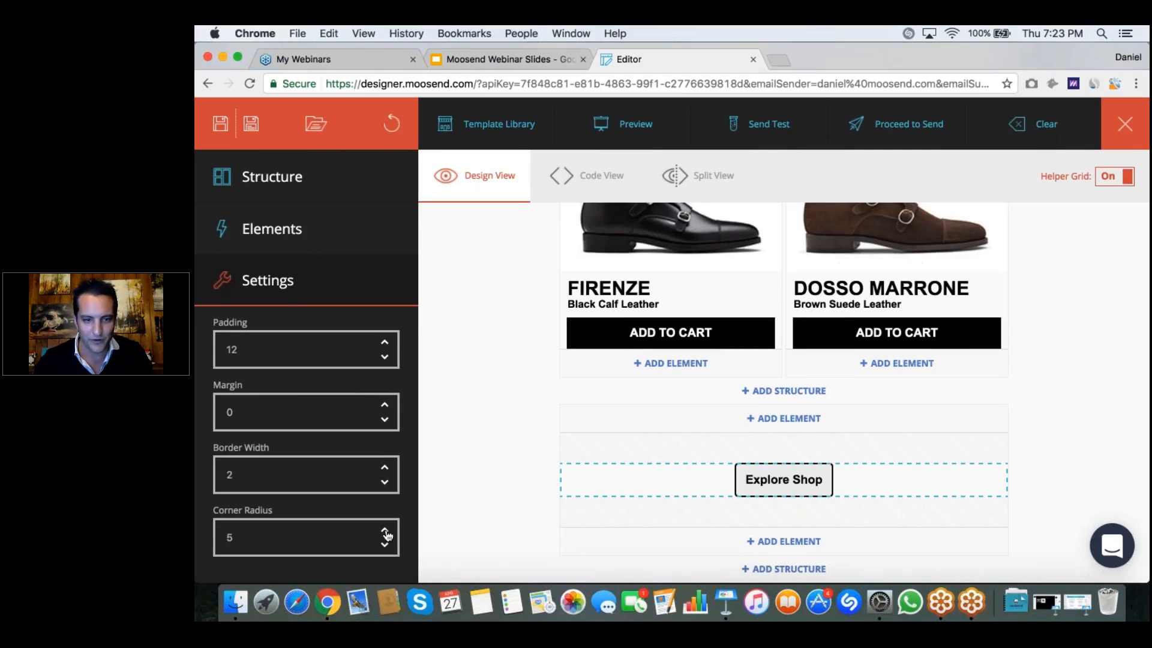
click(385, 532)
click(385, 532)
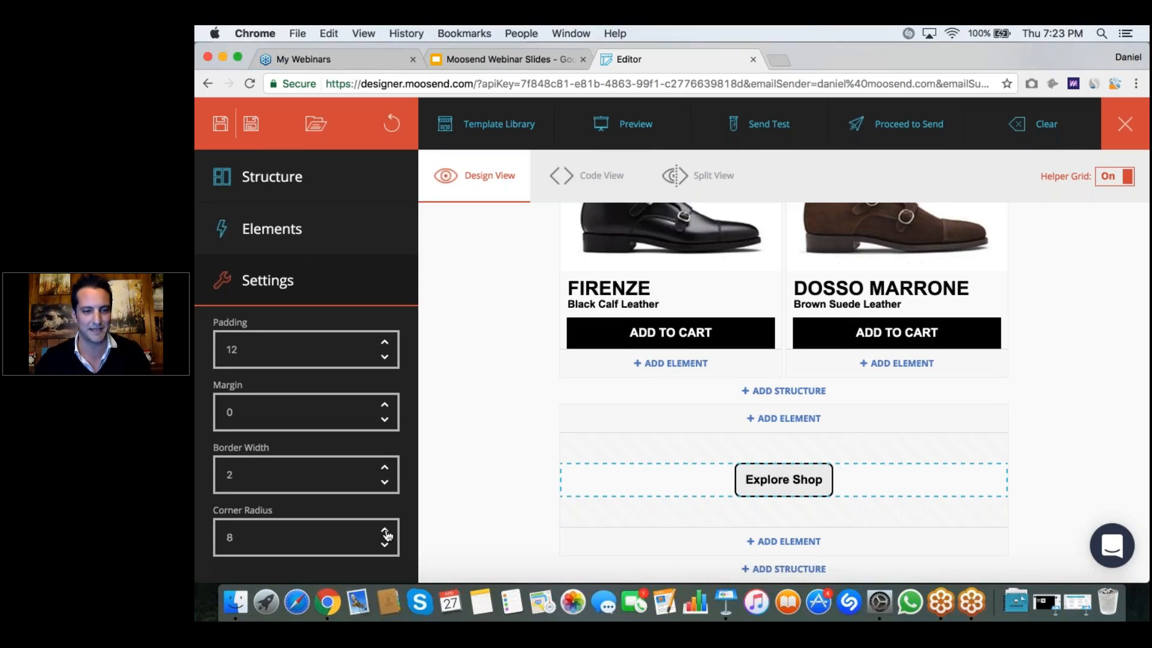
click(385, 532)
click(385, 532)
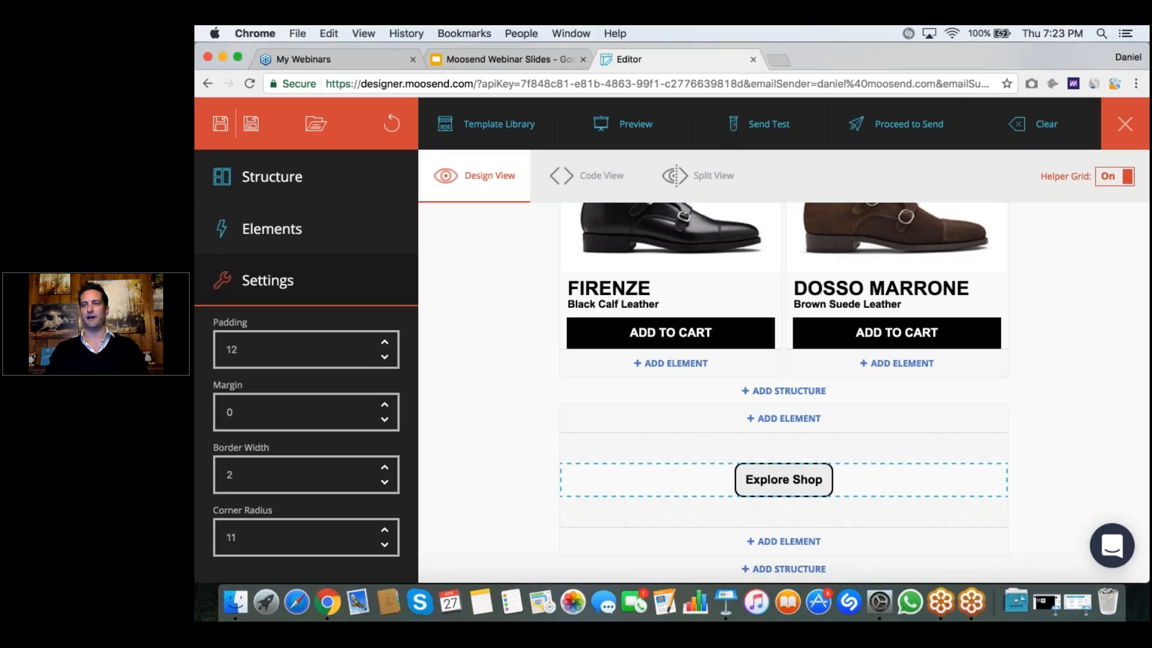
Step: Deselect the Explore Shop button and switch the helper grid off and back on to review the newsletter layout
click(507, 449)
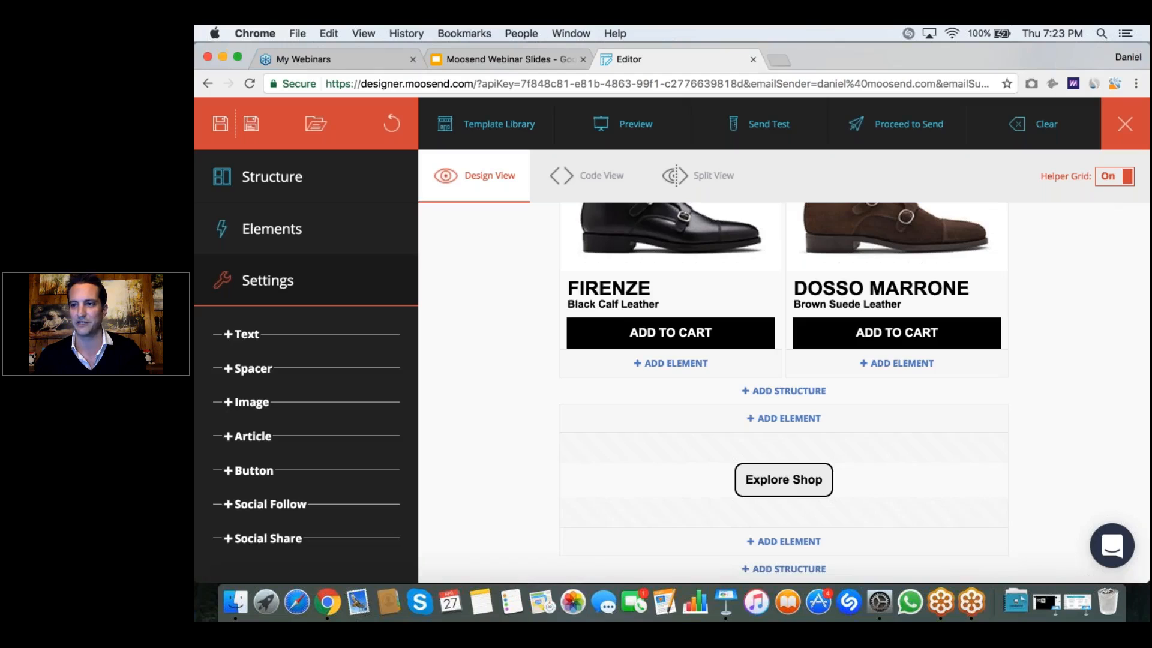
click(1114, 176)
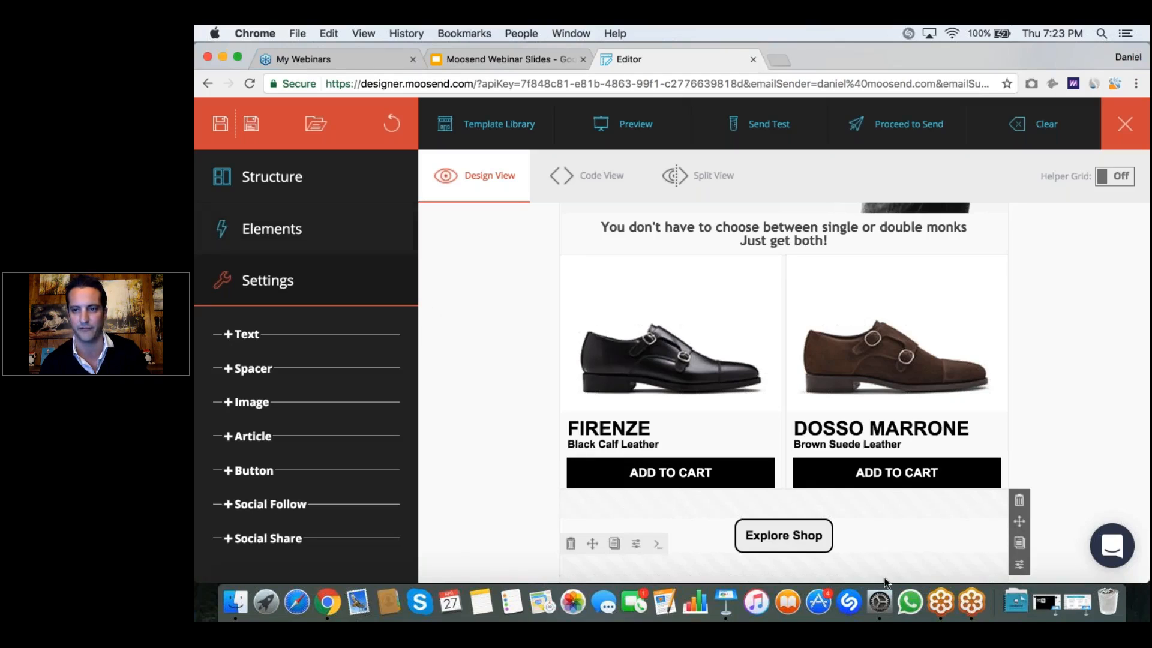
click(1115, 176)
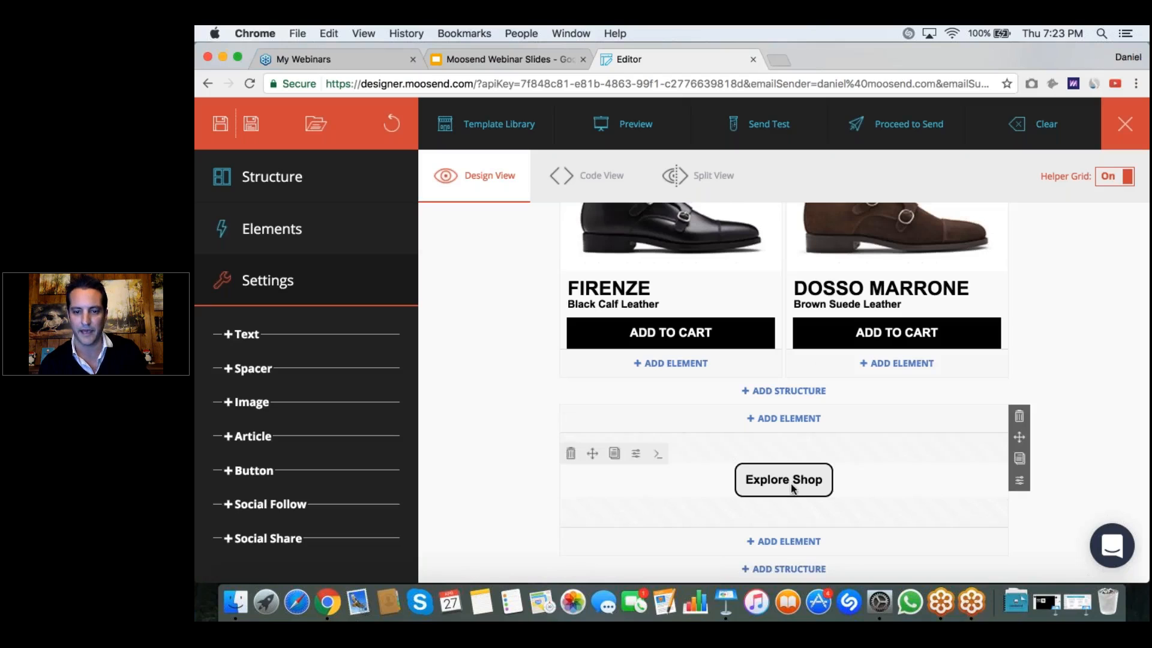
Step: Add another Spacer at the end of the Explore Shop container and set its background color to F1F1F1
click(780, 544)
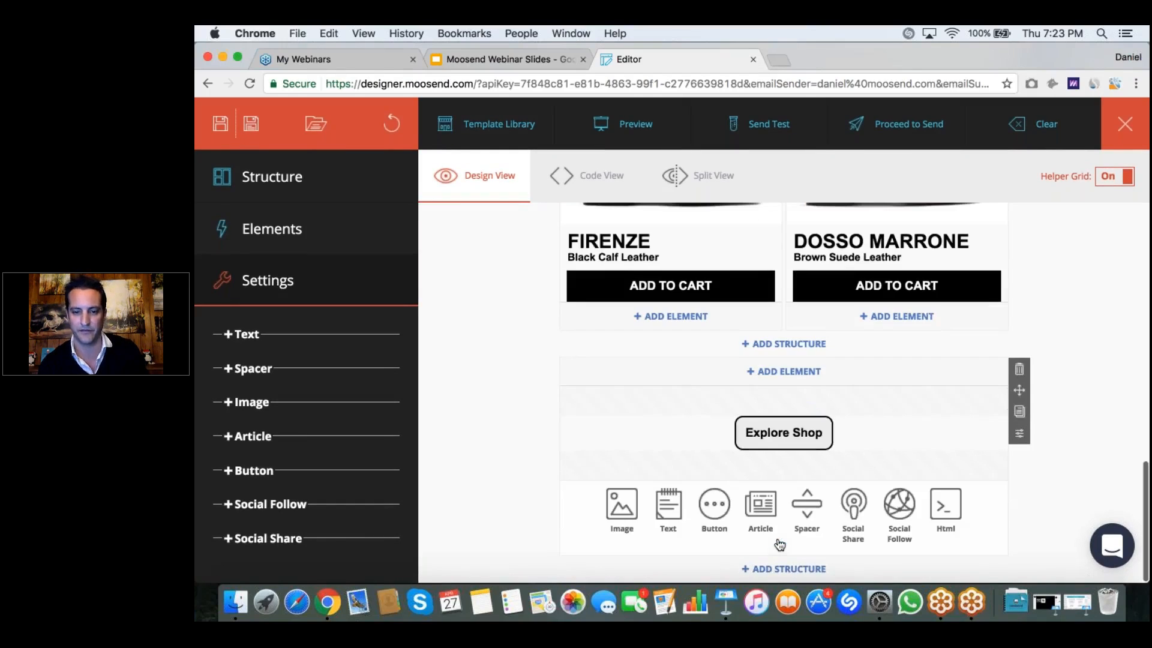
click(807, 507)
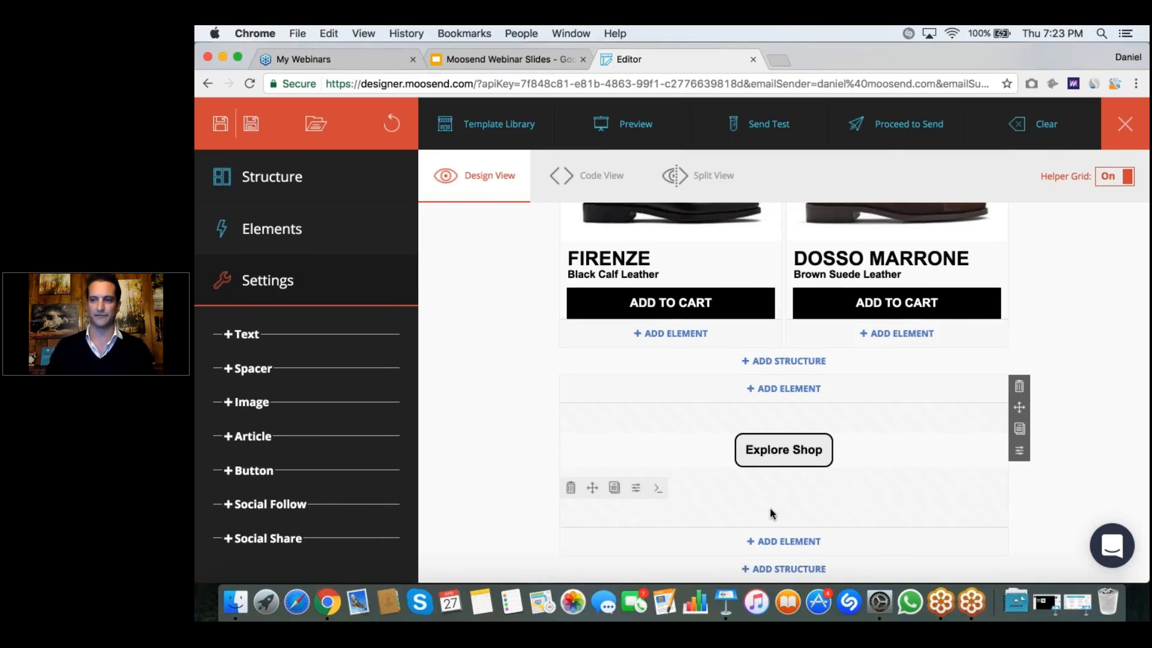
click(770, 512)
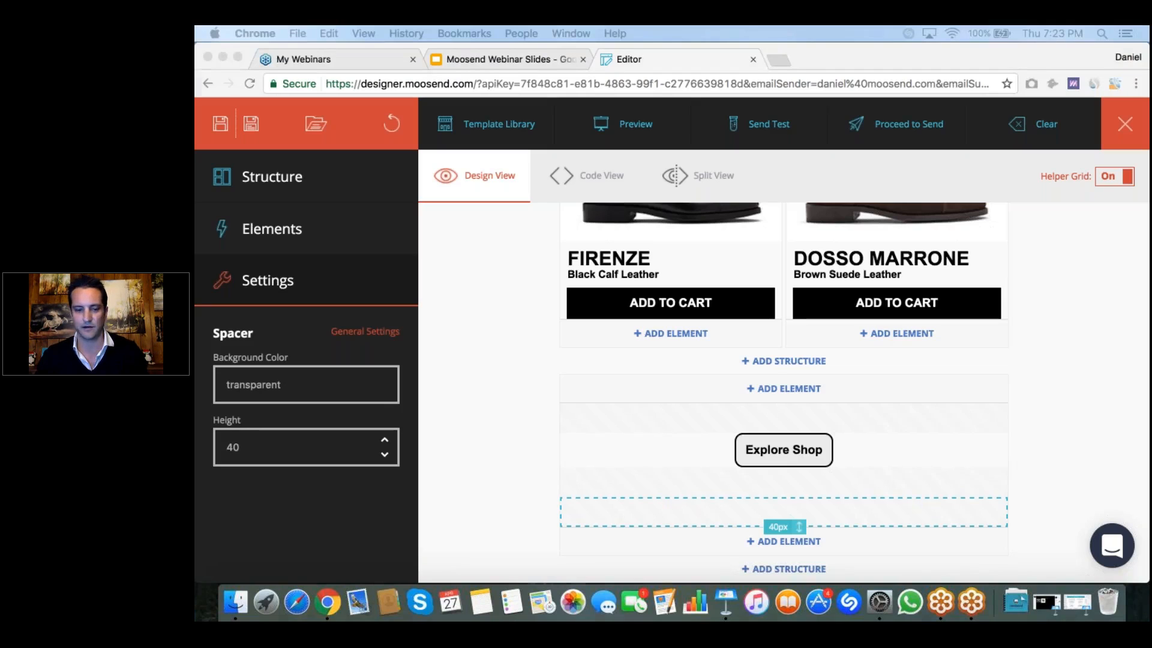
click(774, 508)
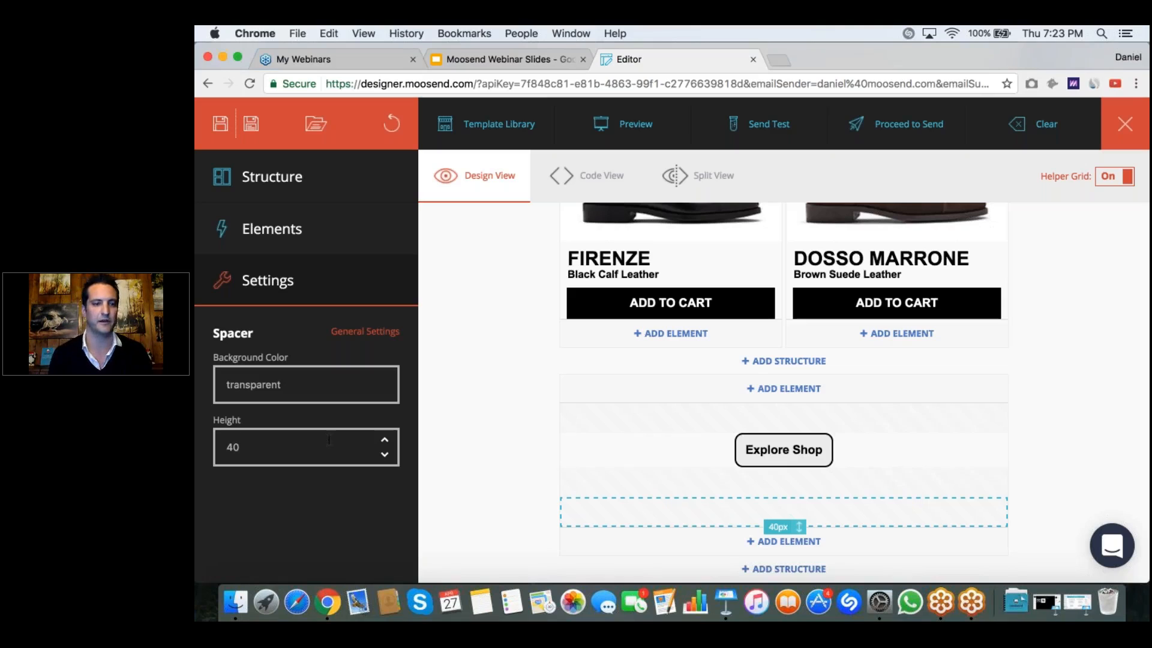
click(324, 385)
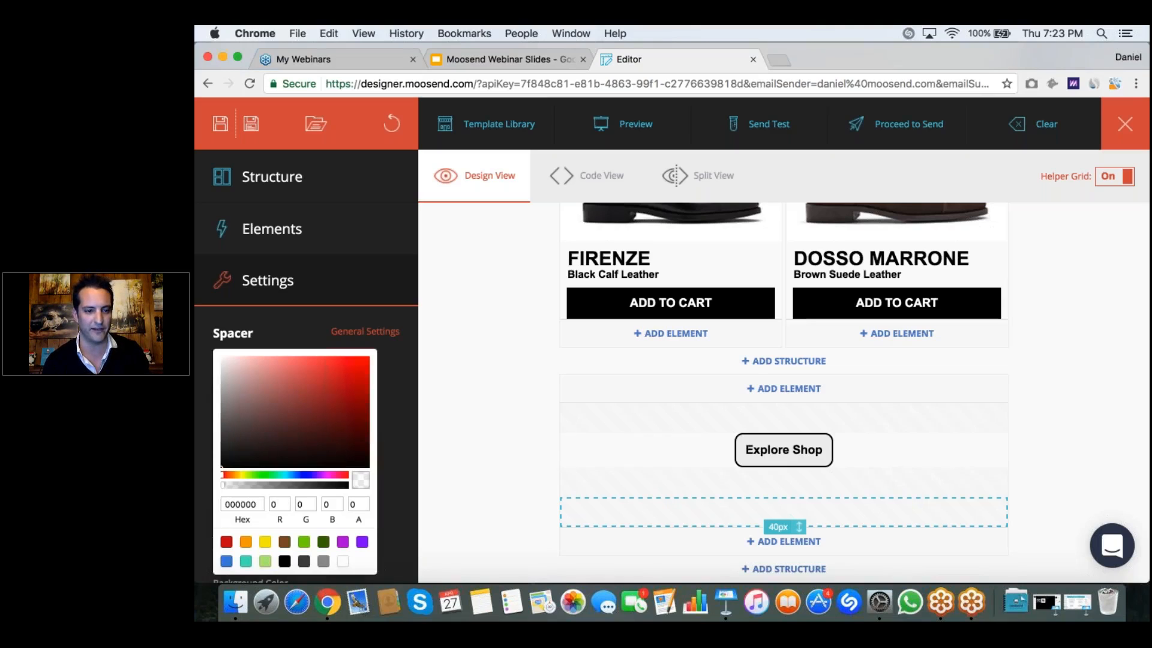
drag(257, 502, 204, 495)
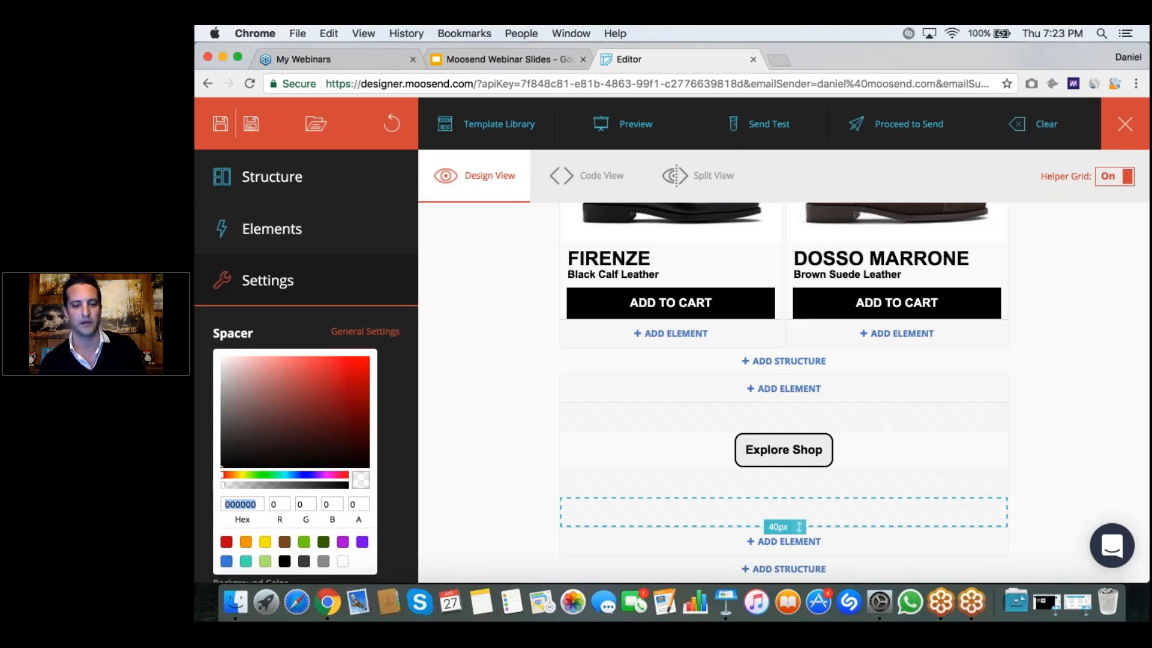
text(F1F1F1)
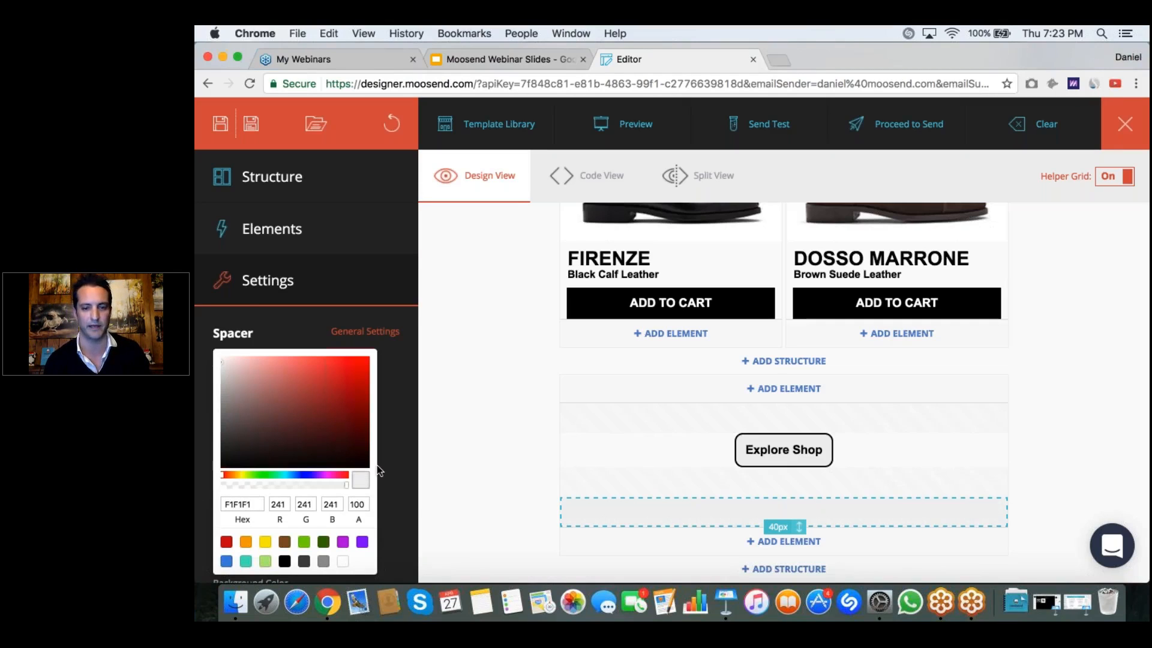
scroll(389, 459, down, 3)
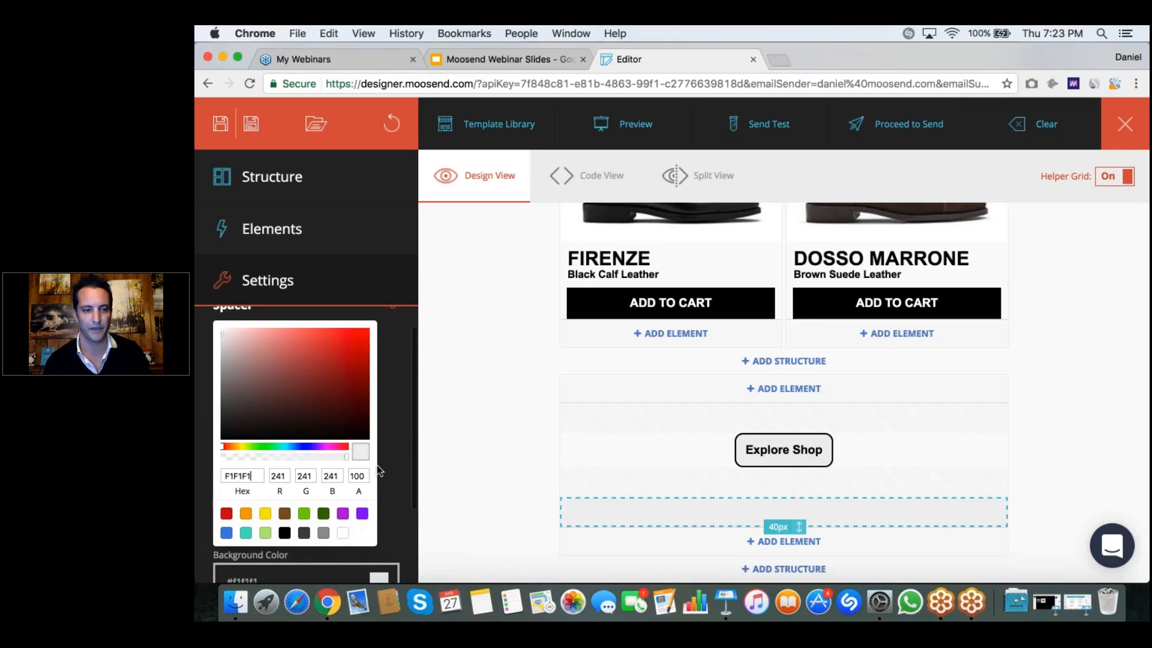
click(500, 475)
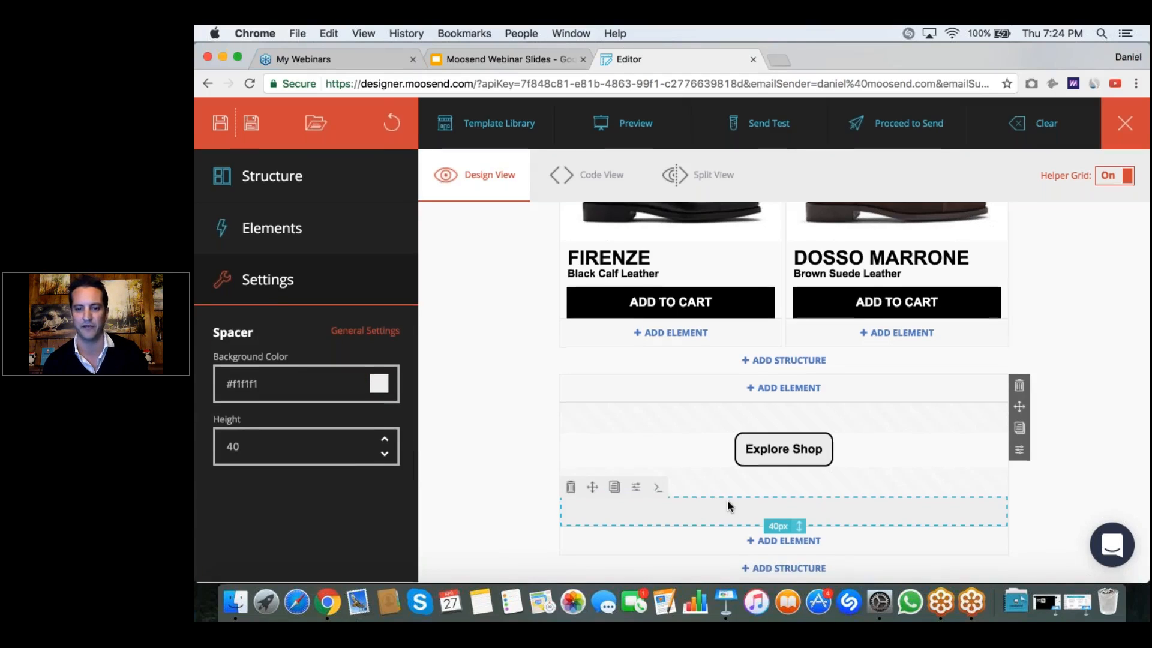
Step: Add a Social Follow element below the last grey Spacer in the Explore Shop container
click(808, 546)
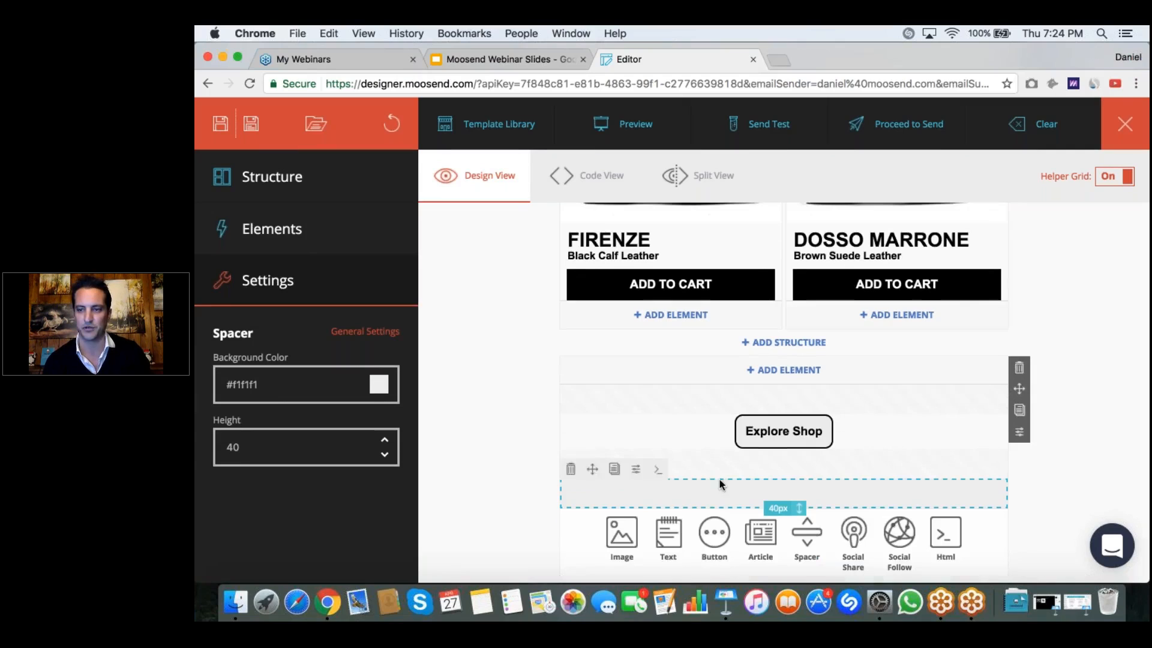
scroll(703, 435, down, 2)
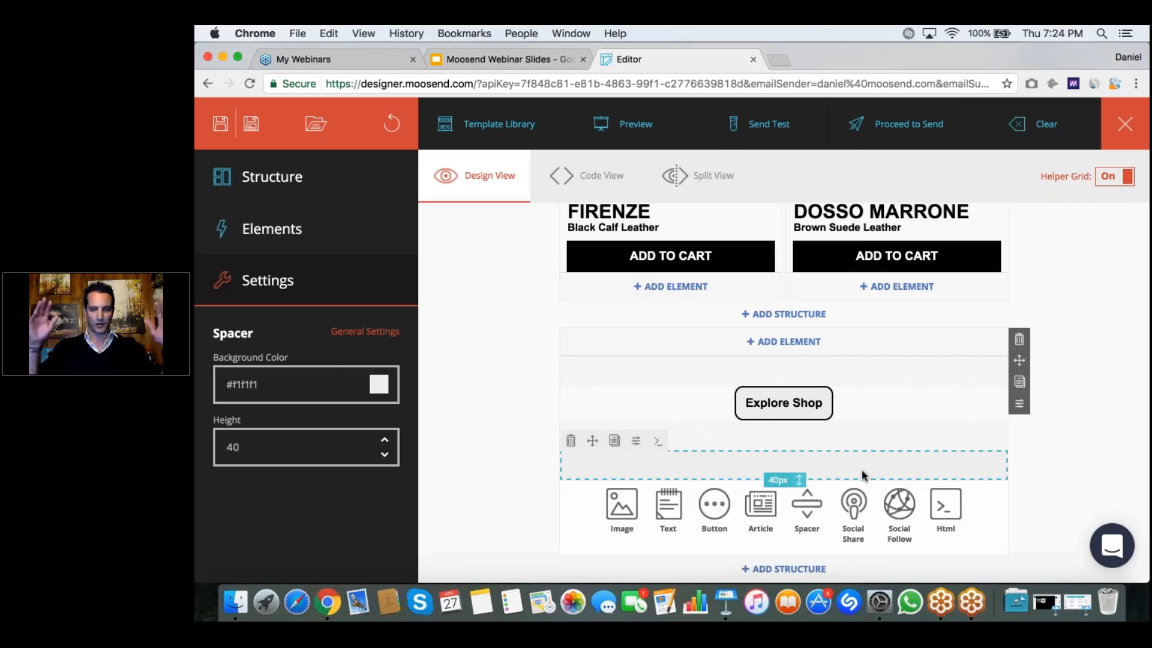
click(900, 507)
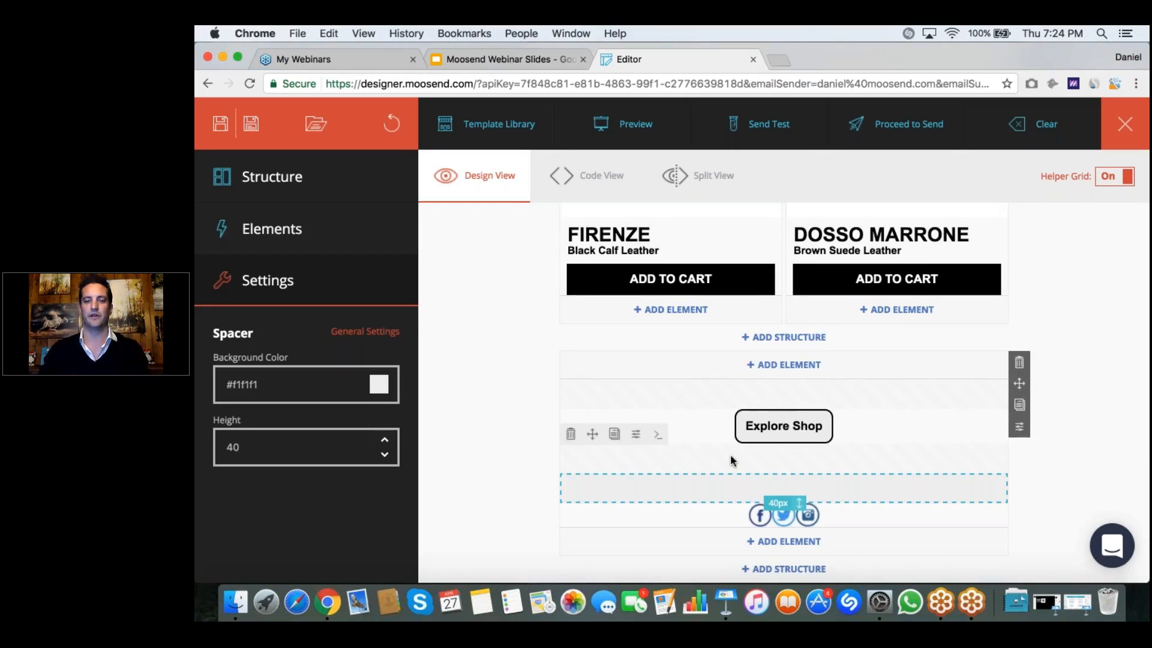
Step: Set the Social Follow element's background color to F1F1F1
click(723, 517)
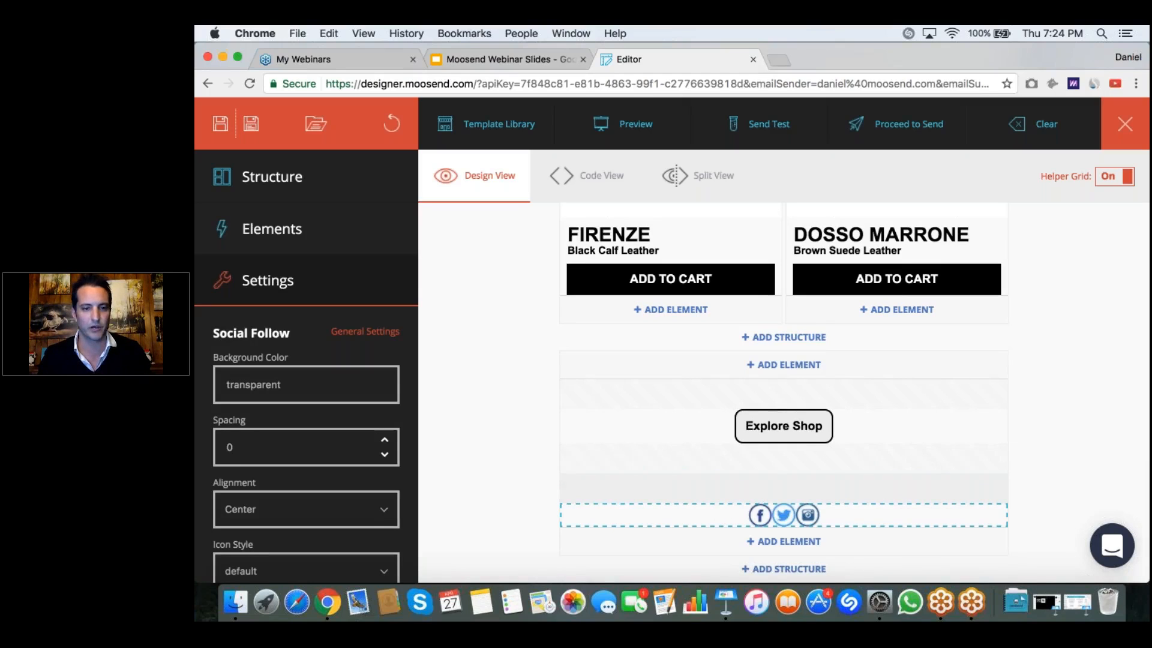
click(351, 383)
double_click(241, 503)
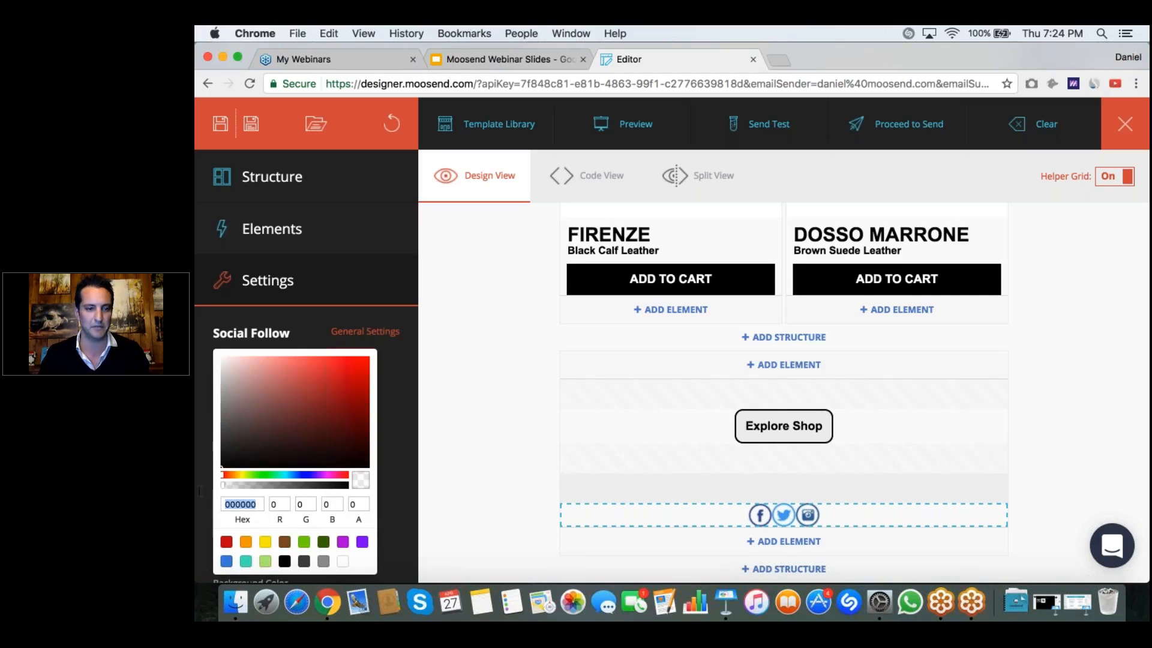
key(super+c)
key(super+v)
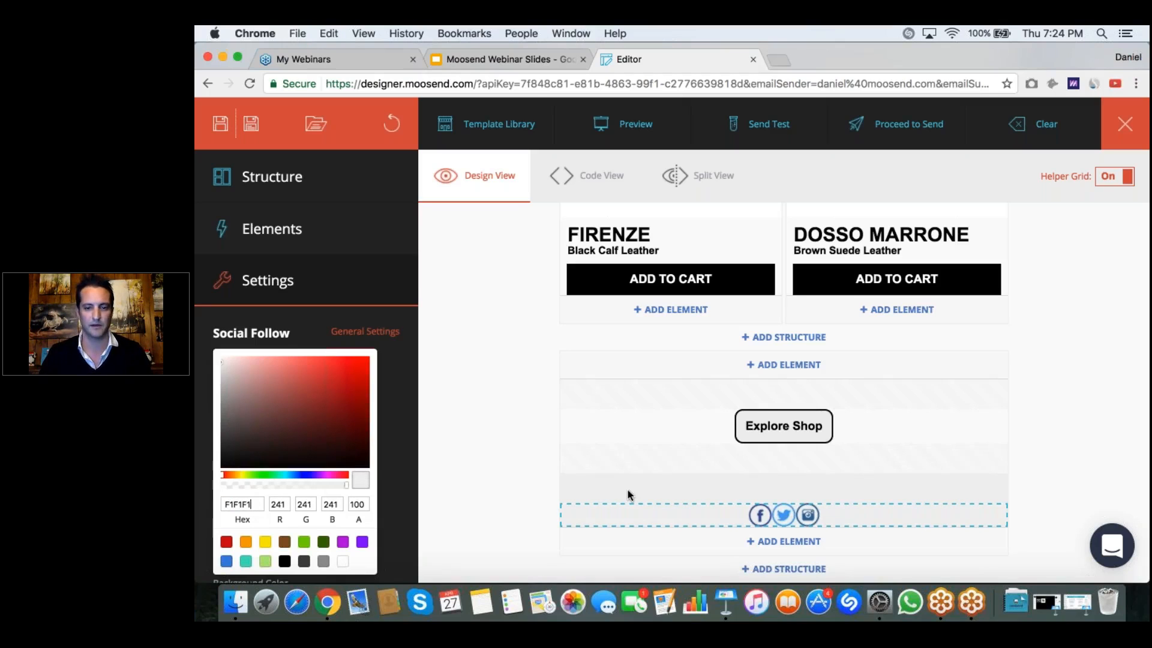
click(519, 504)
Step: Set the spacing between the Social Follow icons to 3
scroll(384, 420, down, 1)
click(384, 398)
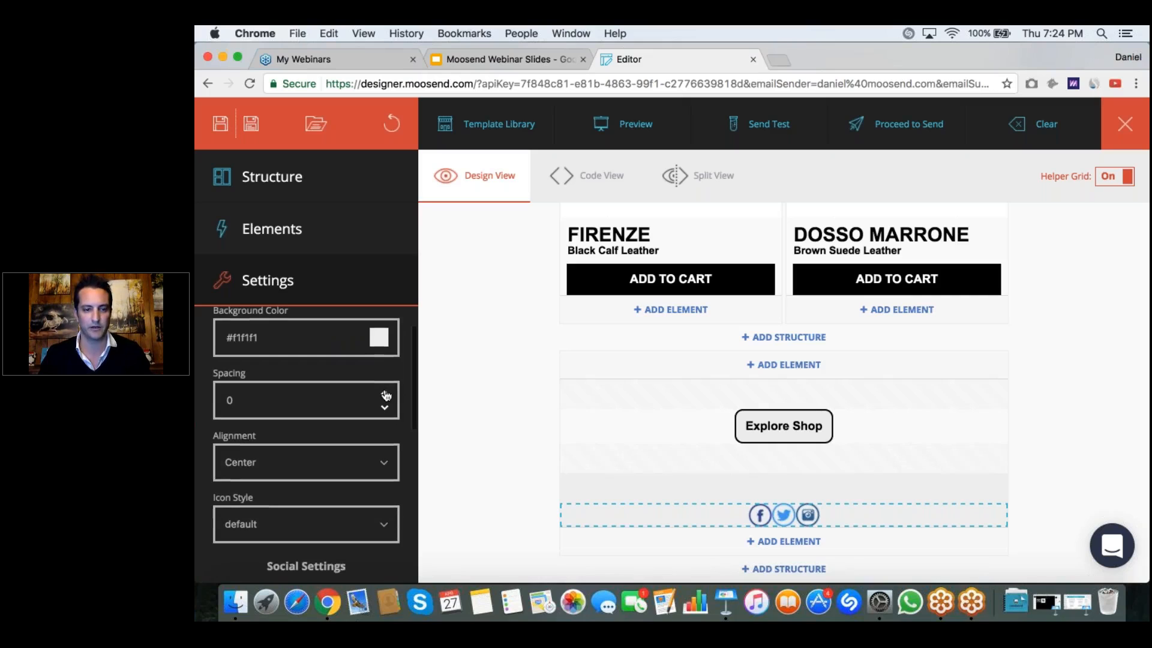
click(386, 395)
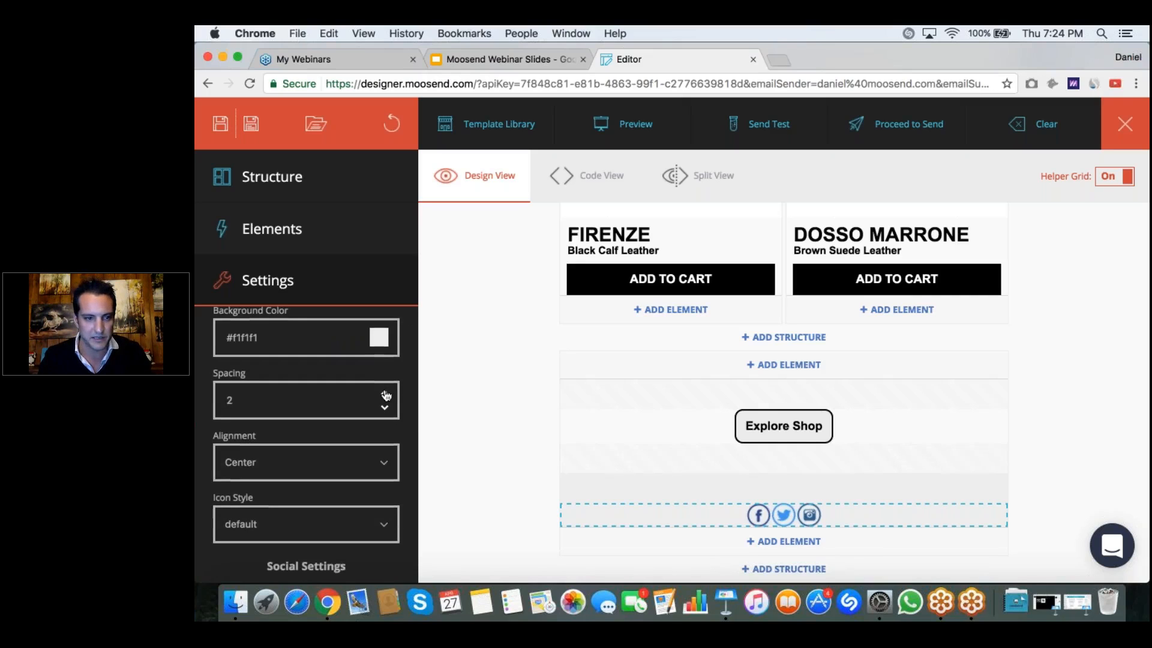
click(385, 394)
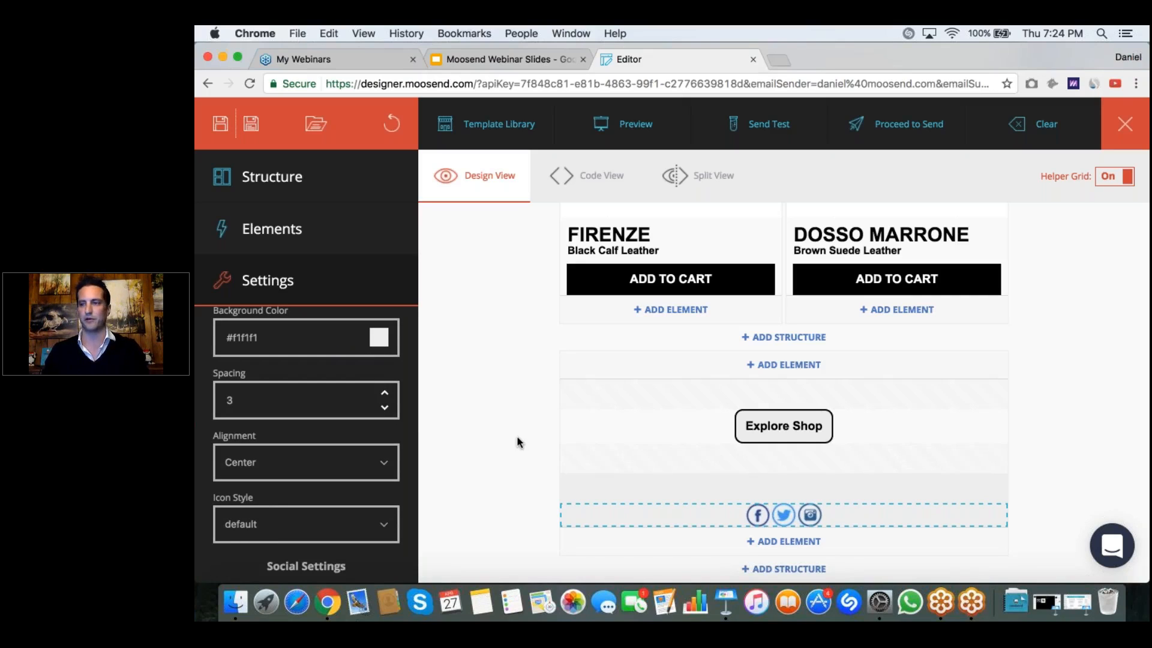
mouse_move(614, 457)
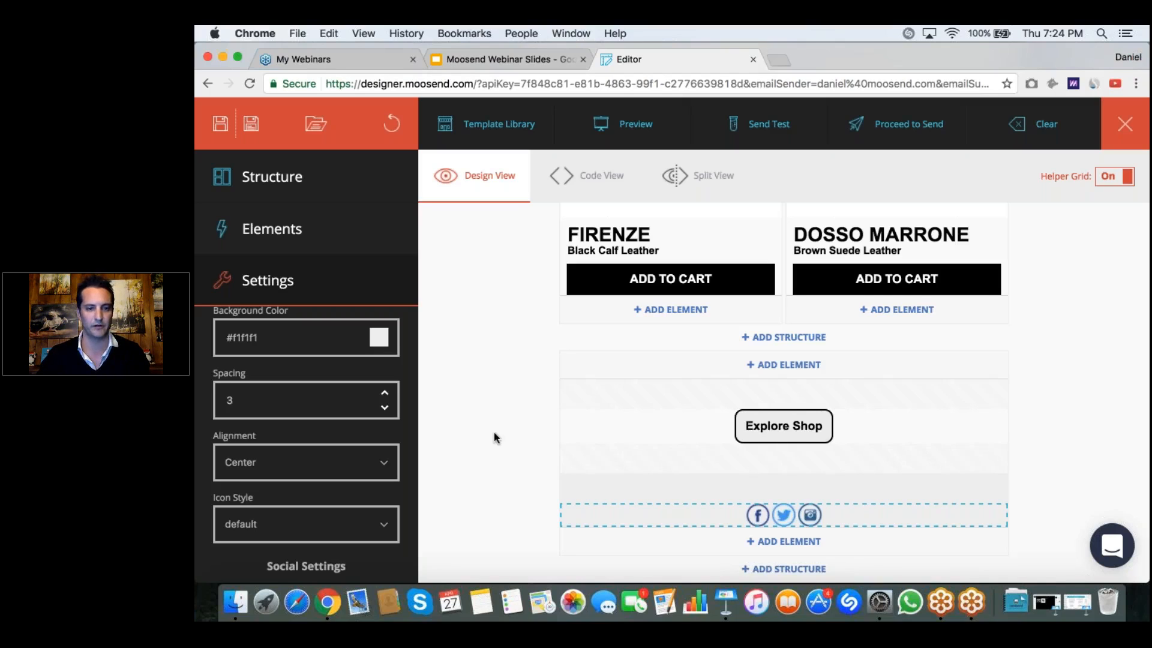
Step: Add a Spacer below the social icons and set its background color to F1F1F1
click(609, 489)
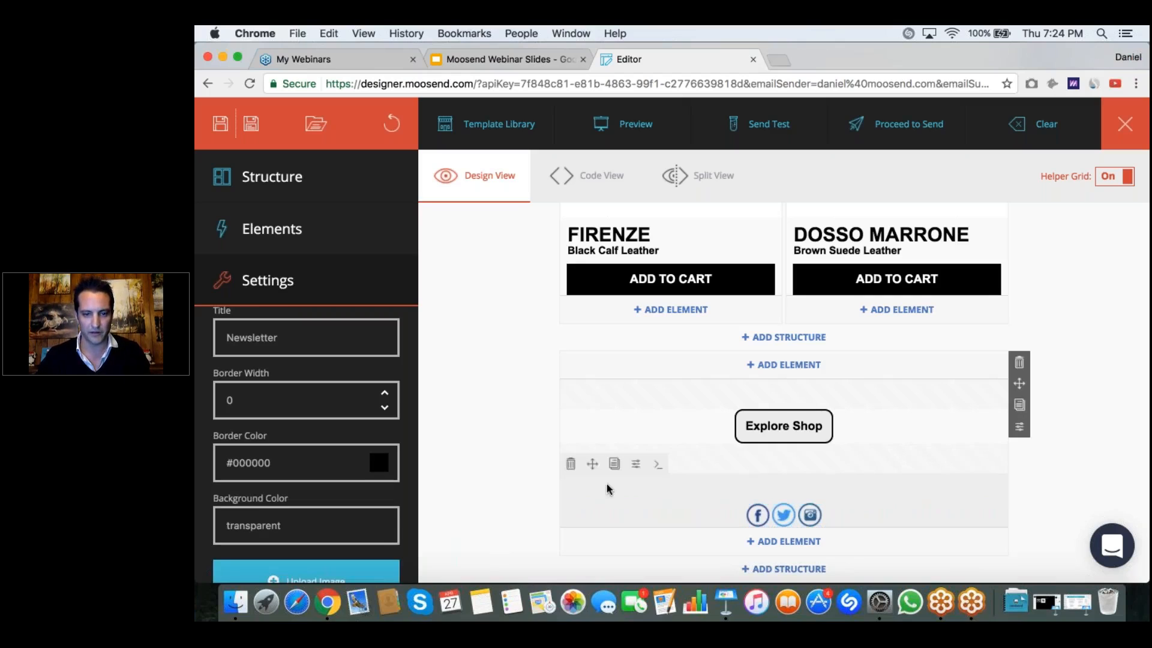
click(608, 489)
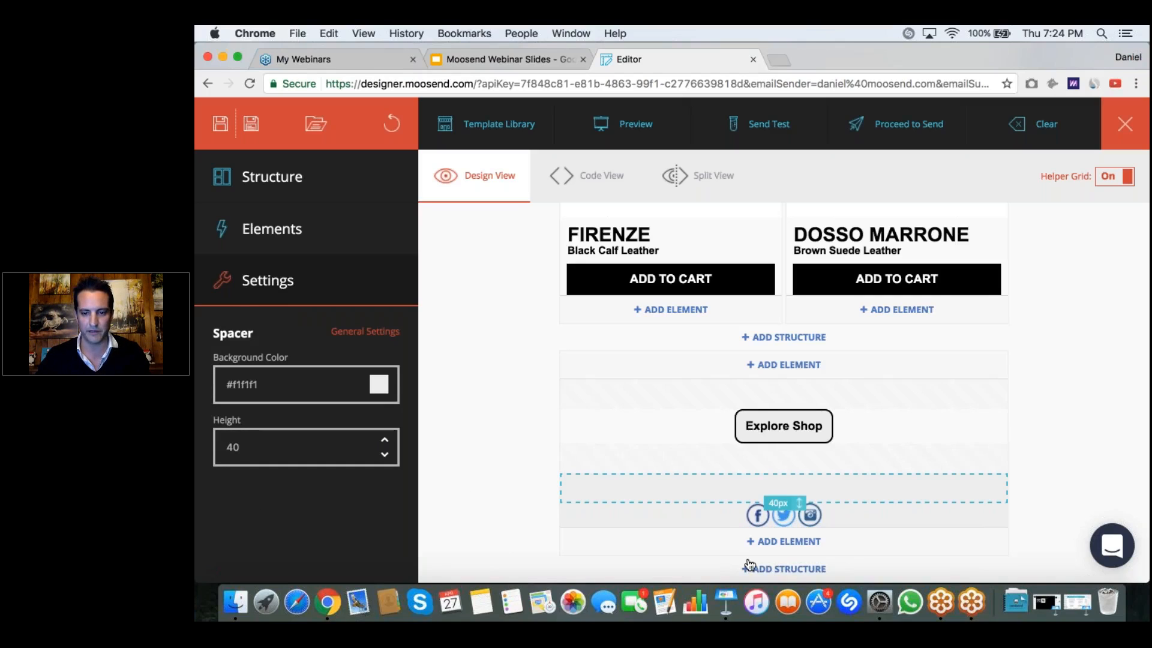
click(783, 543)
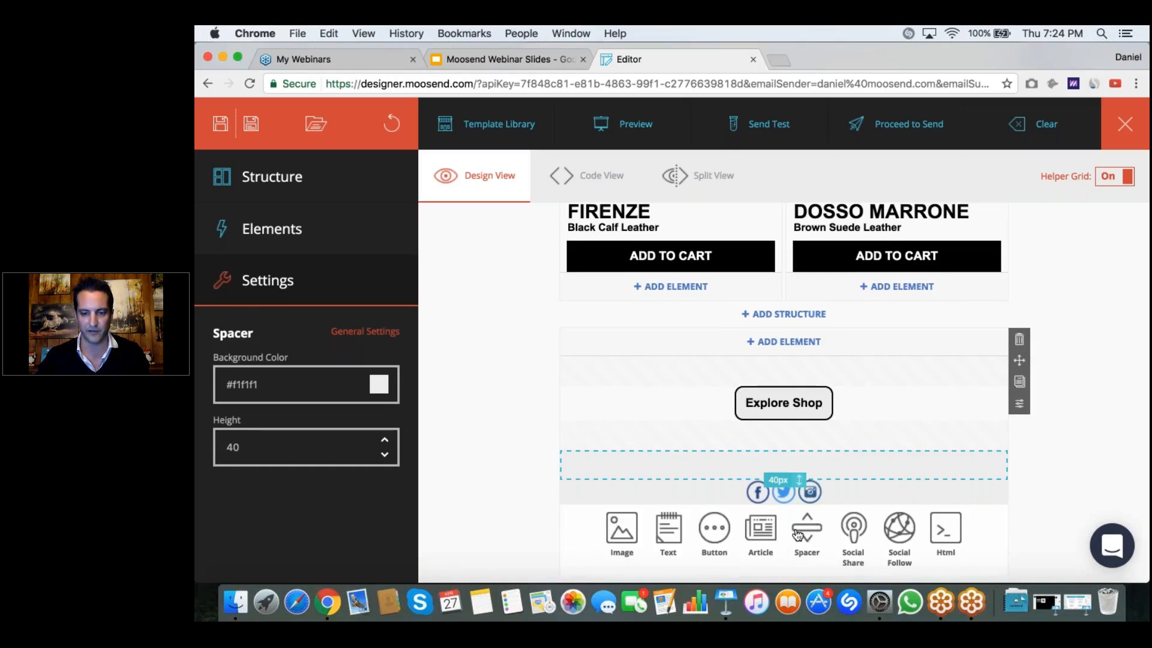
click(801, 531)
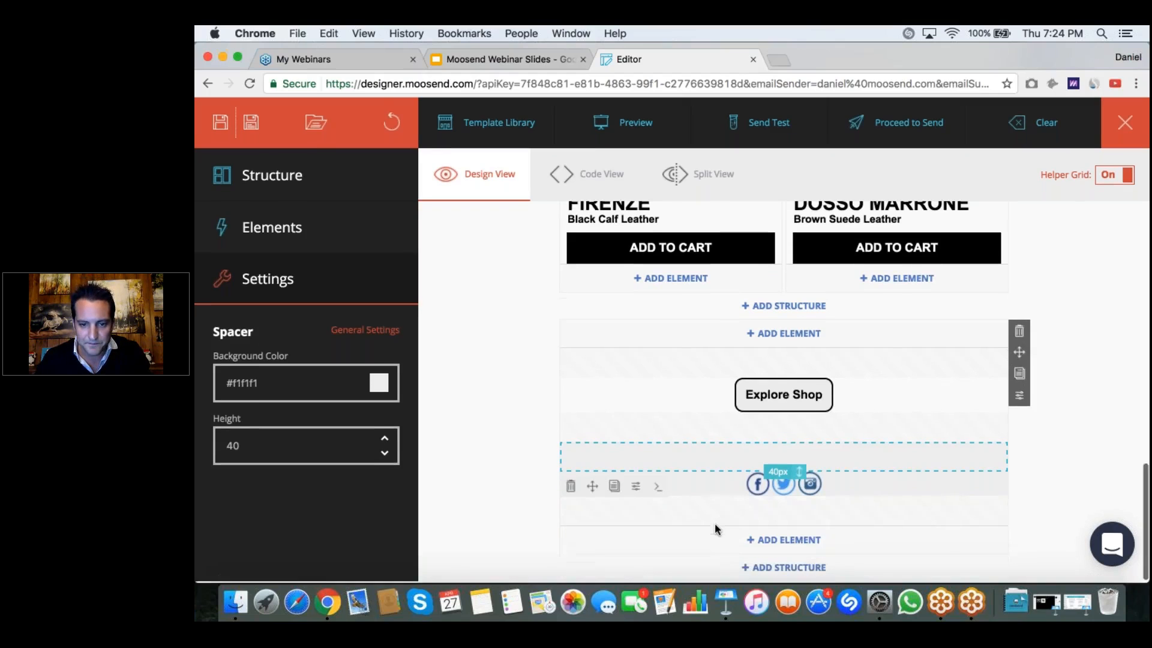
click(316, 405)
double_click(255, 507)
key(super+v)
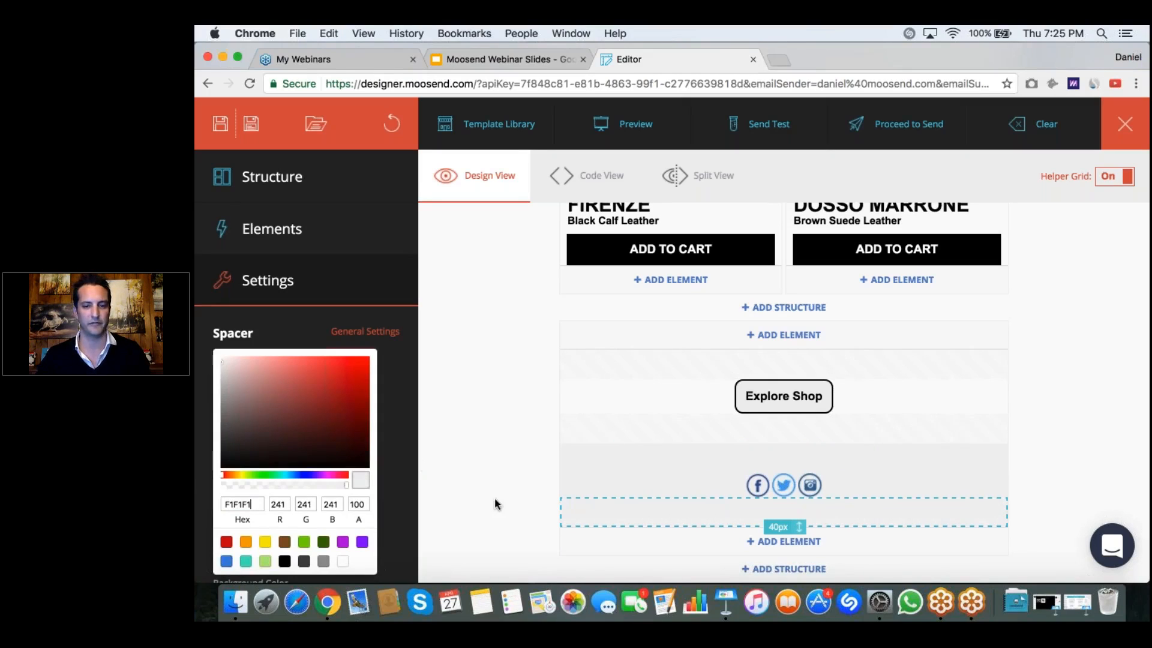
click(494, 504)
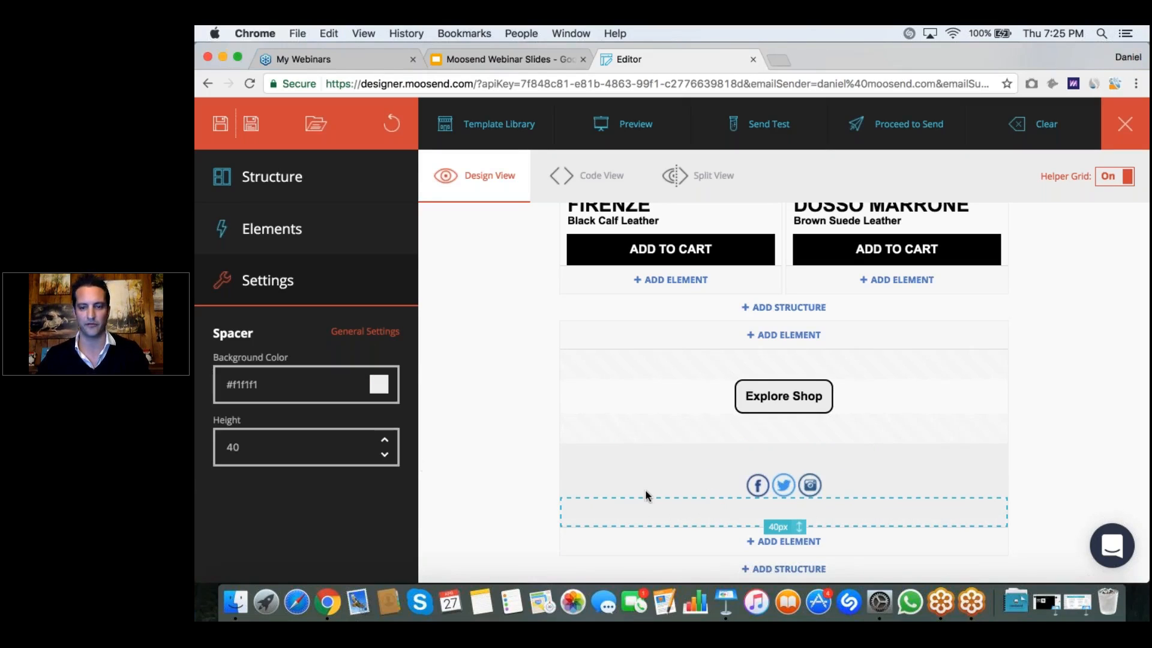
Step: Switch the Facebook icon of the Social Follow element off and back on
click(755, 487)
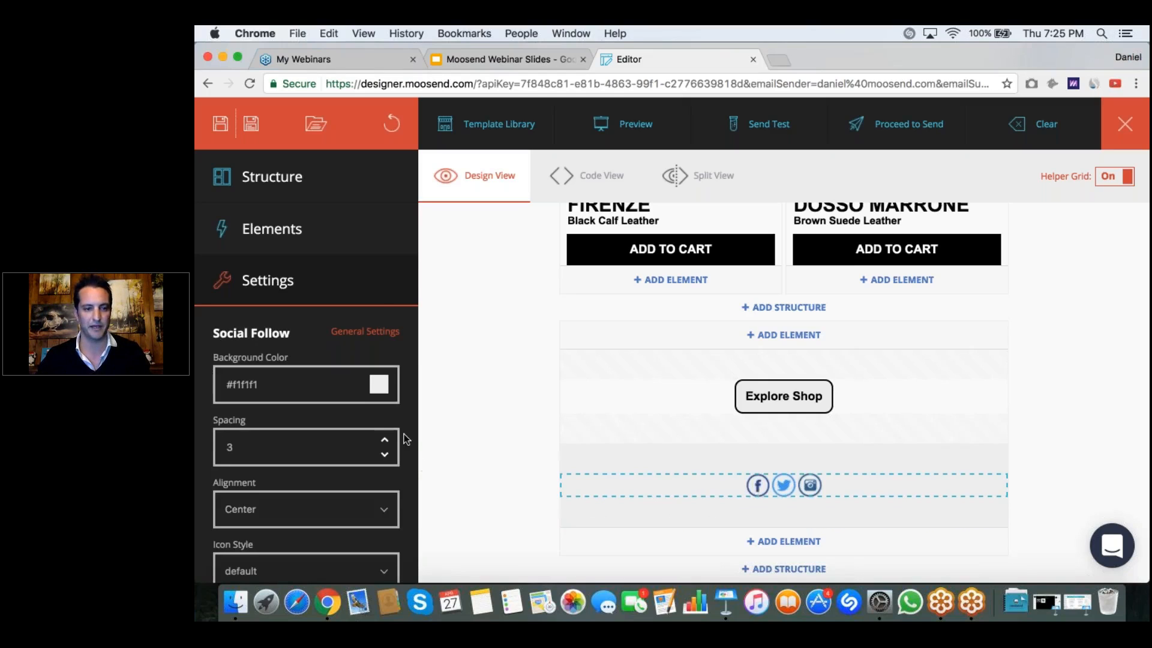
scroll(390, 441, down, 2)
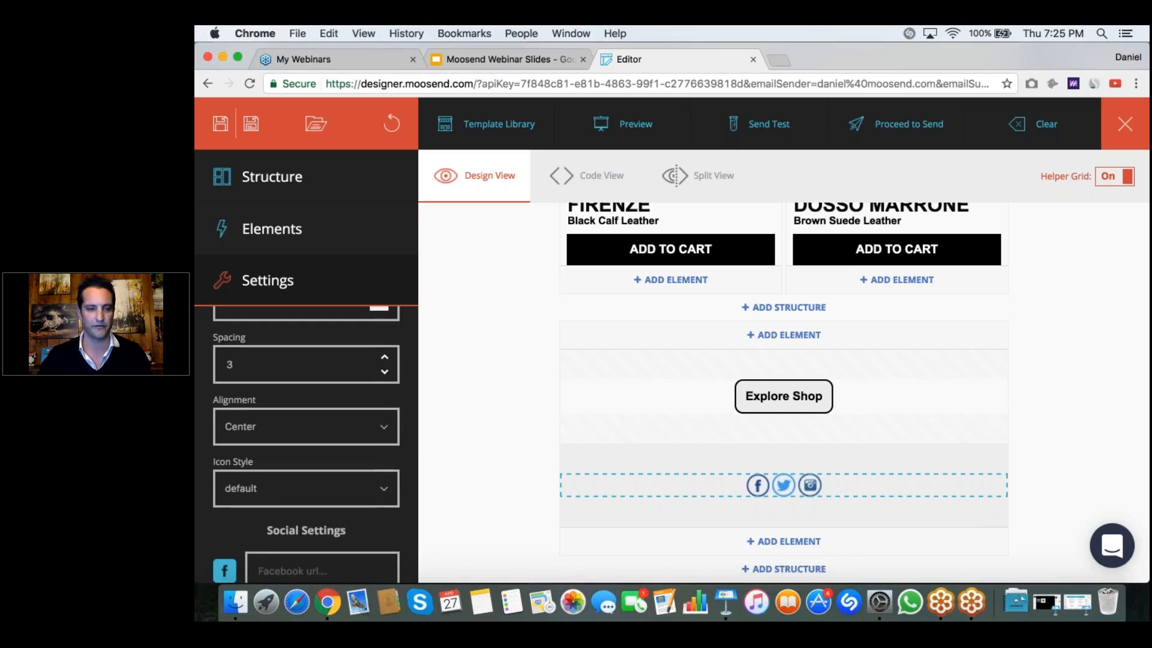
scroll(306, 443, down, 6)
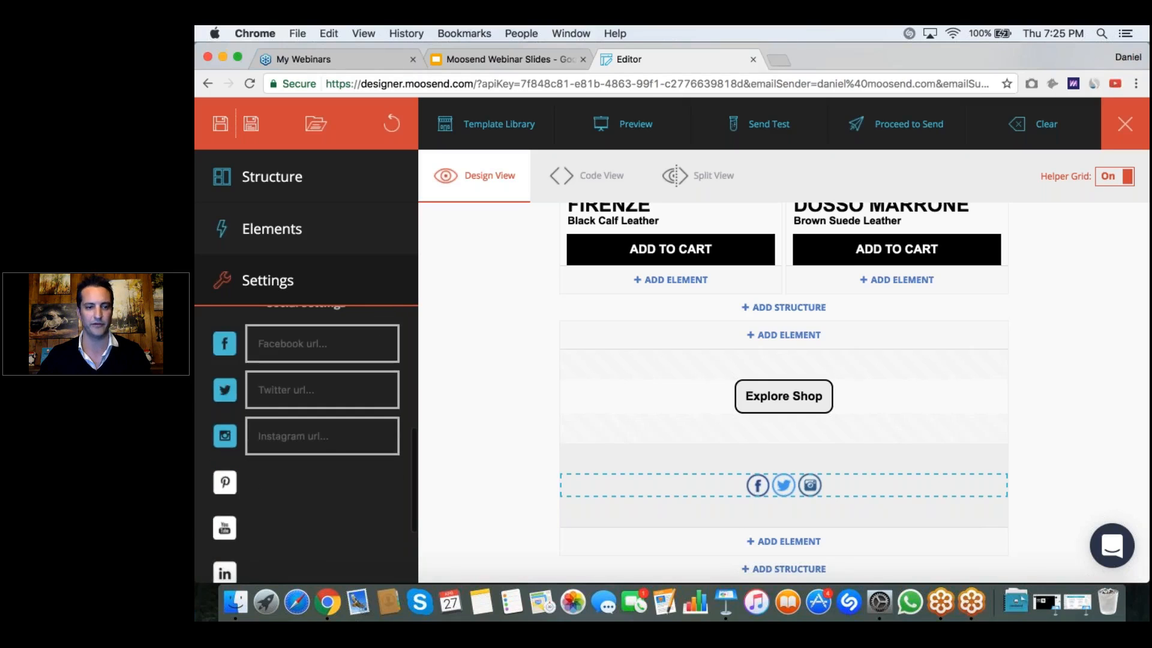
click(225, 343)
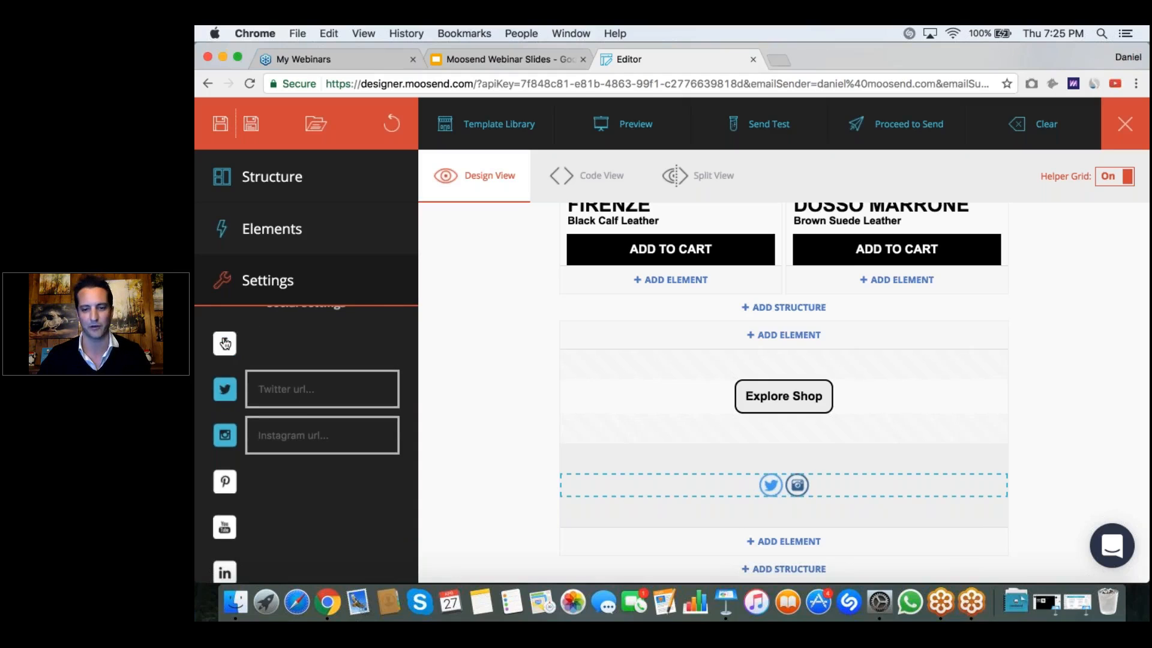
click(224, 343)
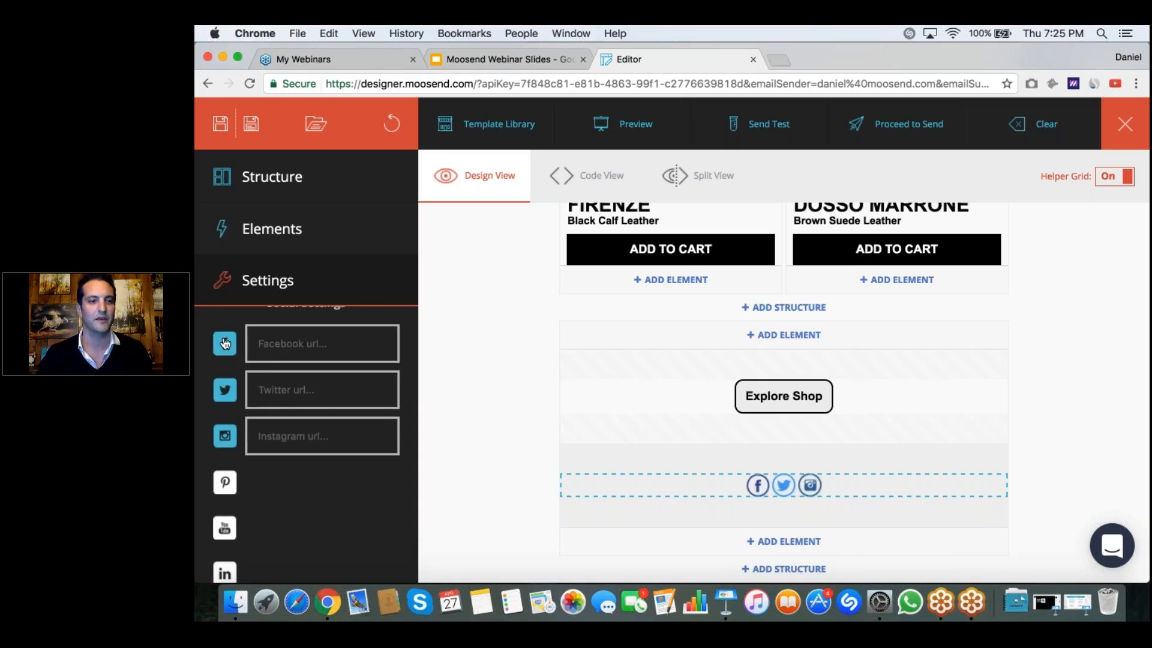
Step: Add Pinterest and YouTube icons to the Social Follow element, and remove both again
scroll(225, 344, down, 2)
click(225, 438)
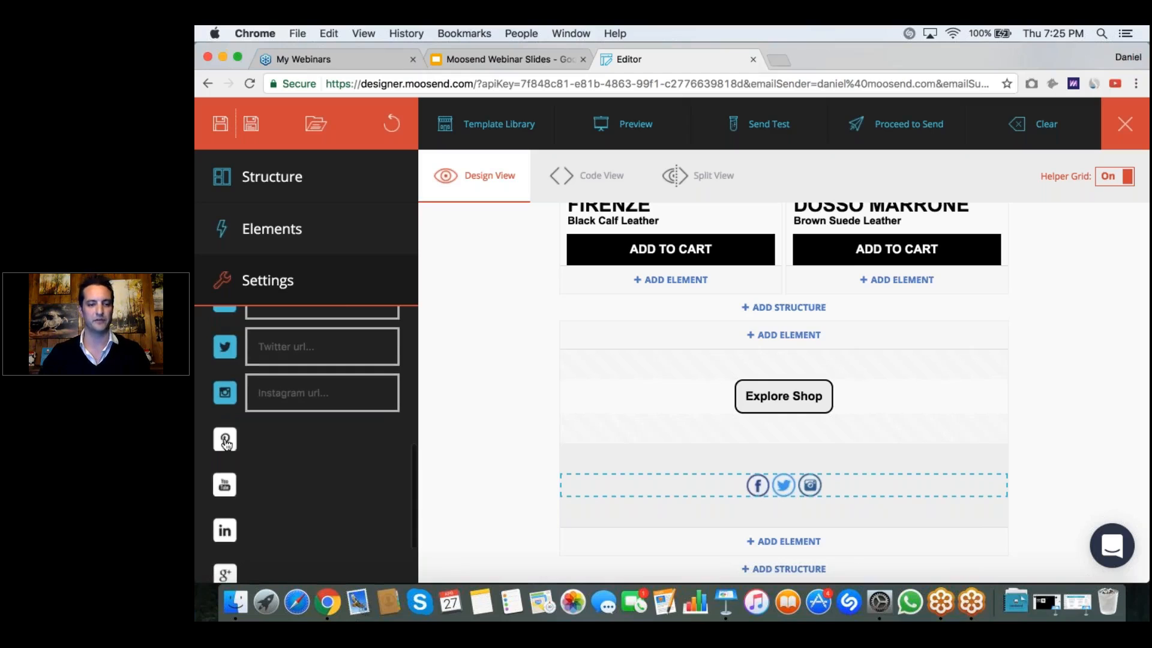
click(225, 485)
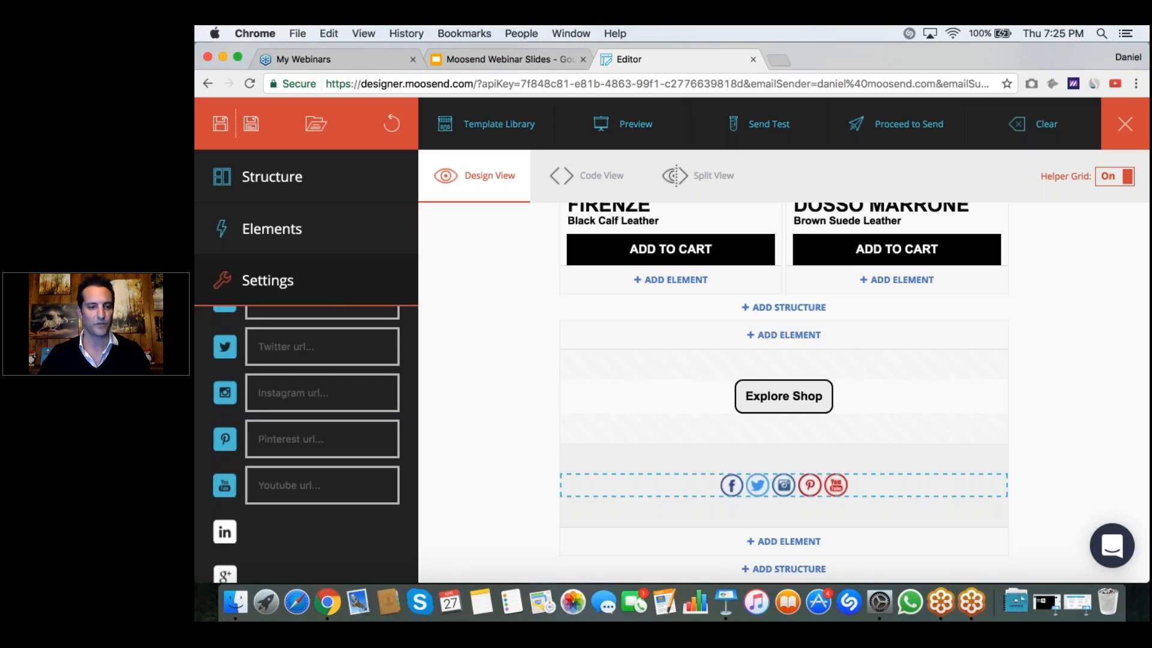
click(224, 485)
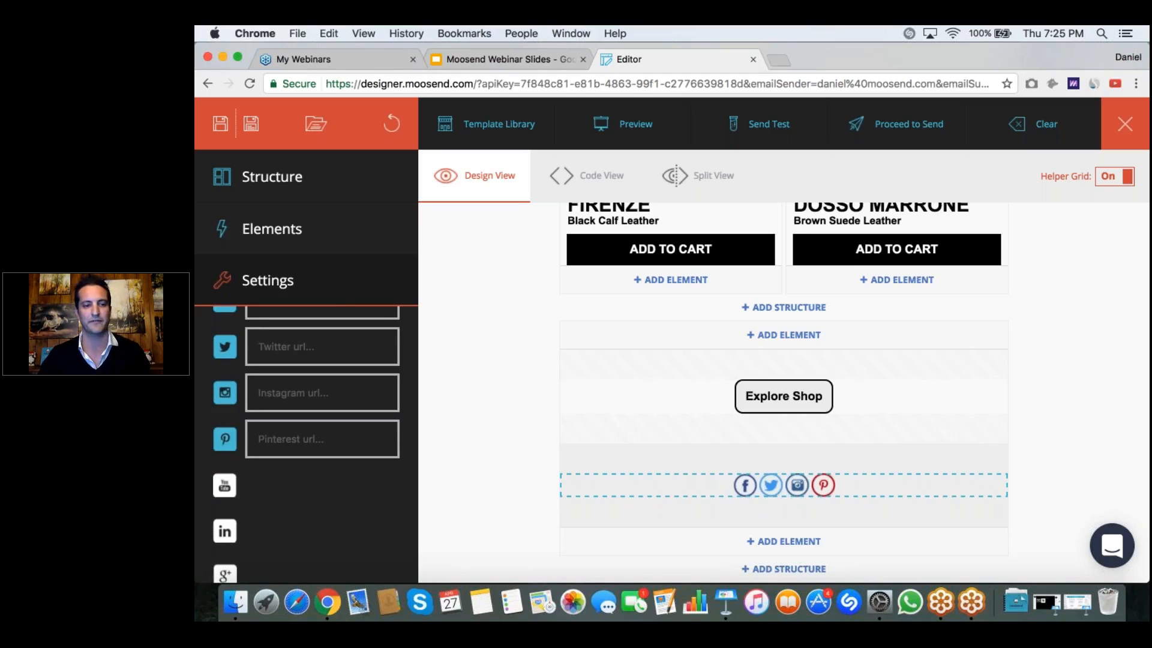
click(225, 438)
scroll(361, 480, down, 3)
Step: Change the Social Follow element's icon style to grey round thin
scroll(361, 480, up, 5)
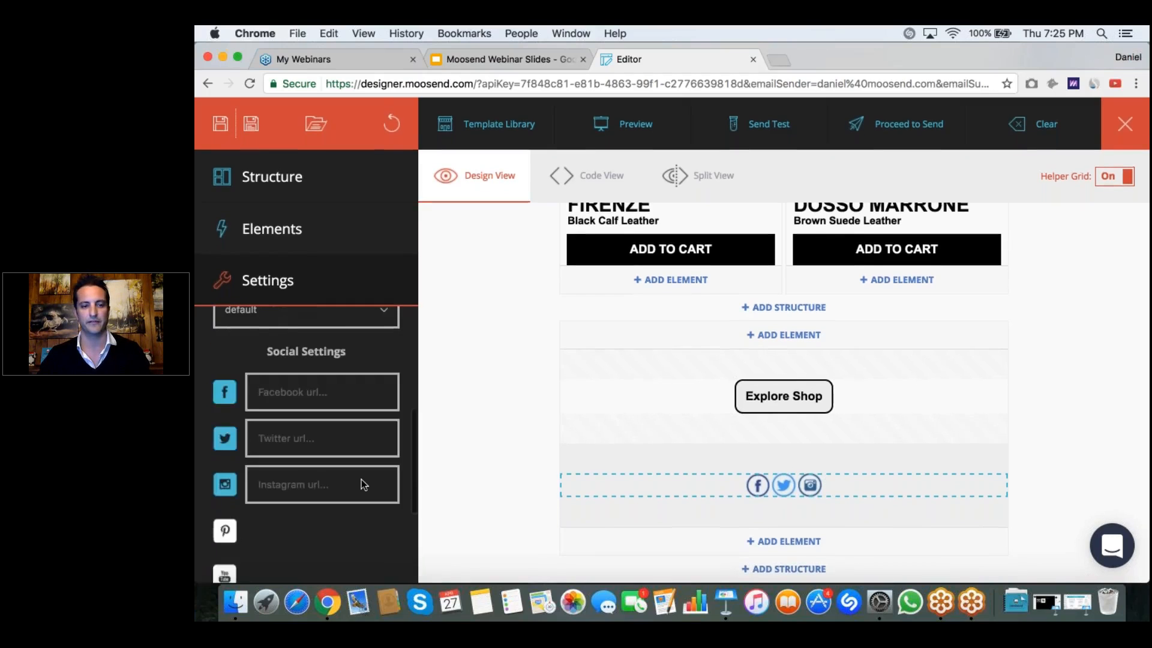
scroll(361, 480, up, 2)
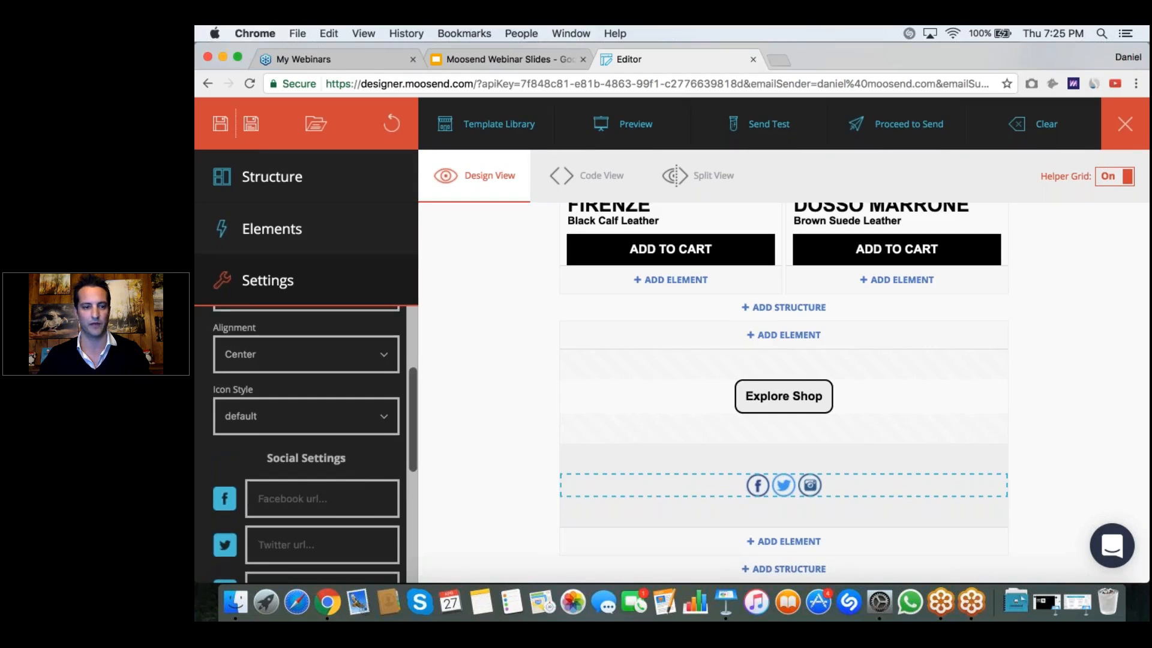
scroll(387, 461, up, 1)
click(387, 461)
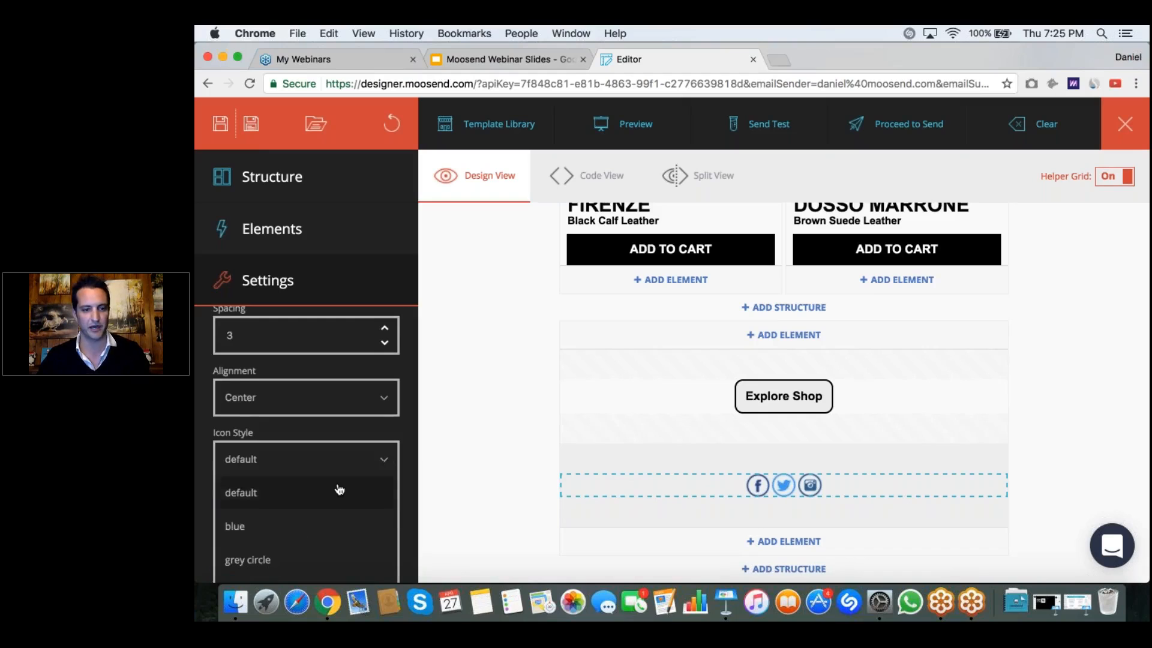
scroll(338, 487, down, 3)
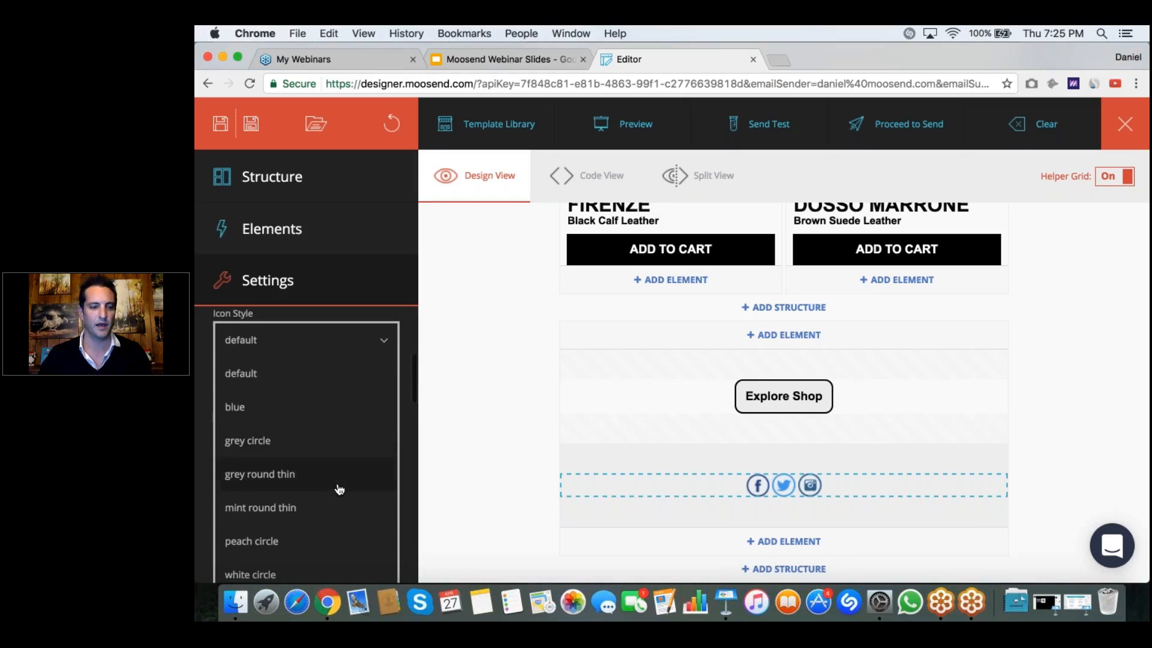
click(283, 477)
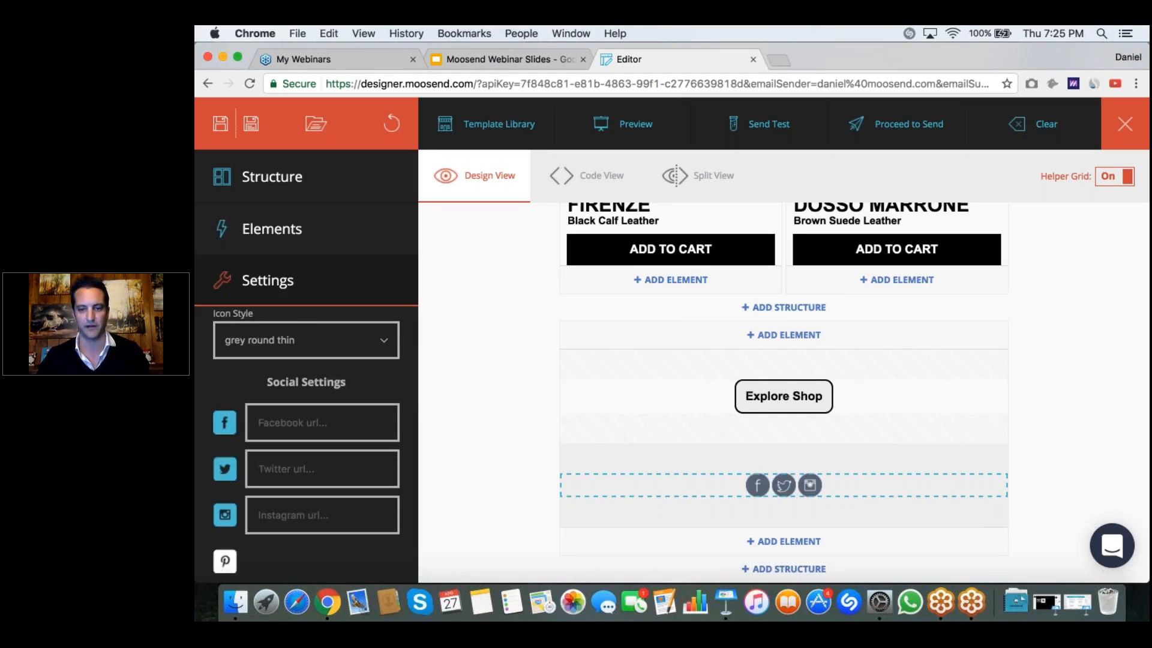
Step: In the newsletter's general settings, switch cascading all blocks for responsiveness off and back on, acknowledging the information notice
click(842, 454)
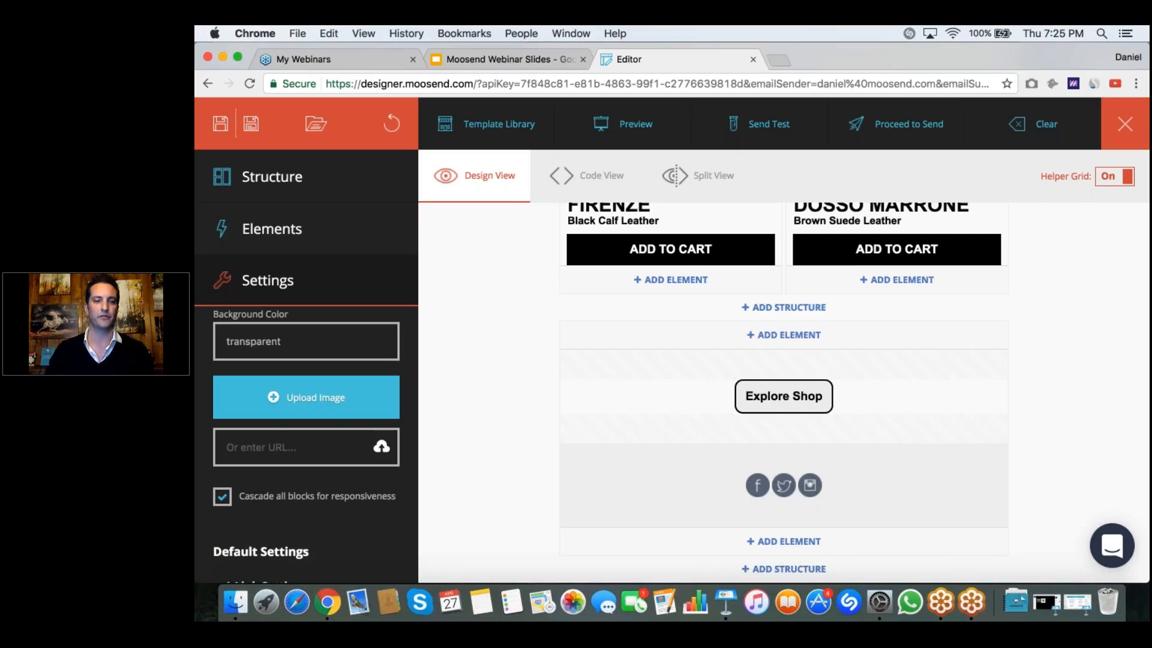
scroll(292, 342, up, 4)
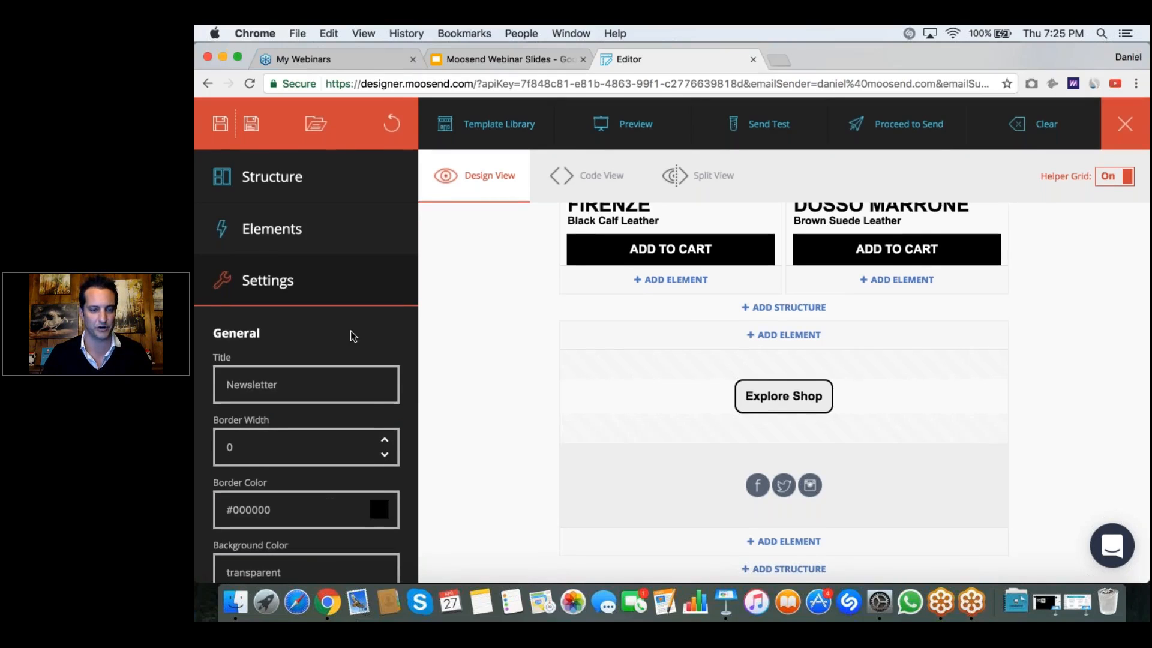
scroll(350, 336, down, 2)
scroll(306, 444, down, 3)
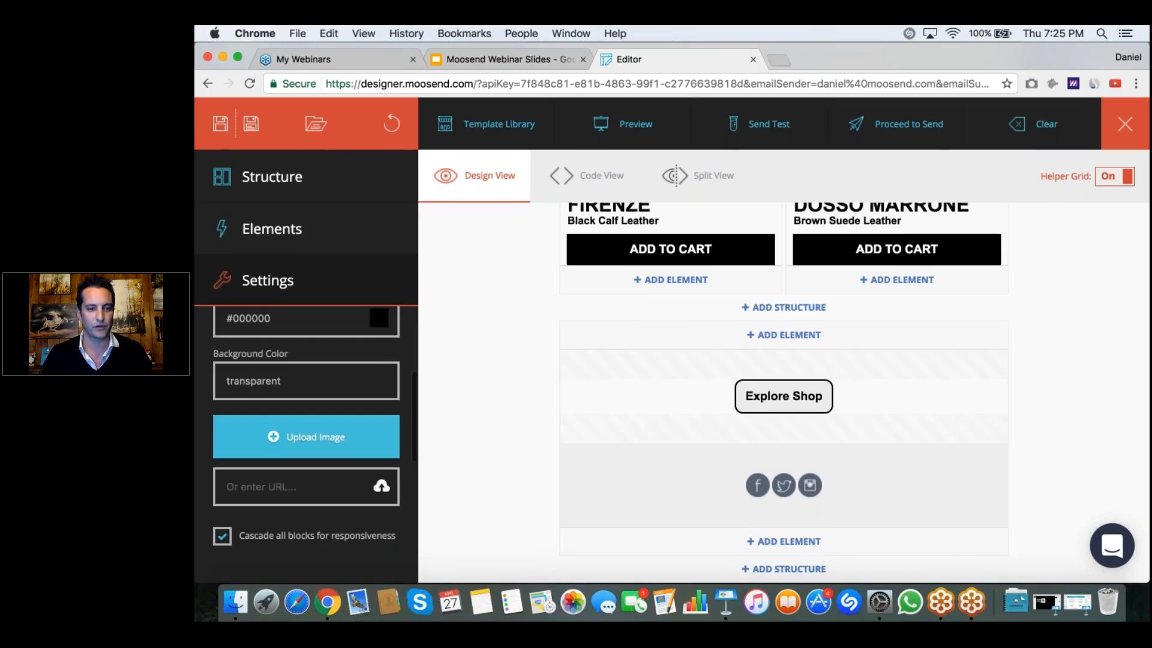
scroll(222, 483, down, 2)
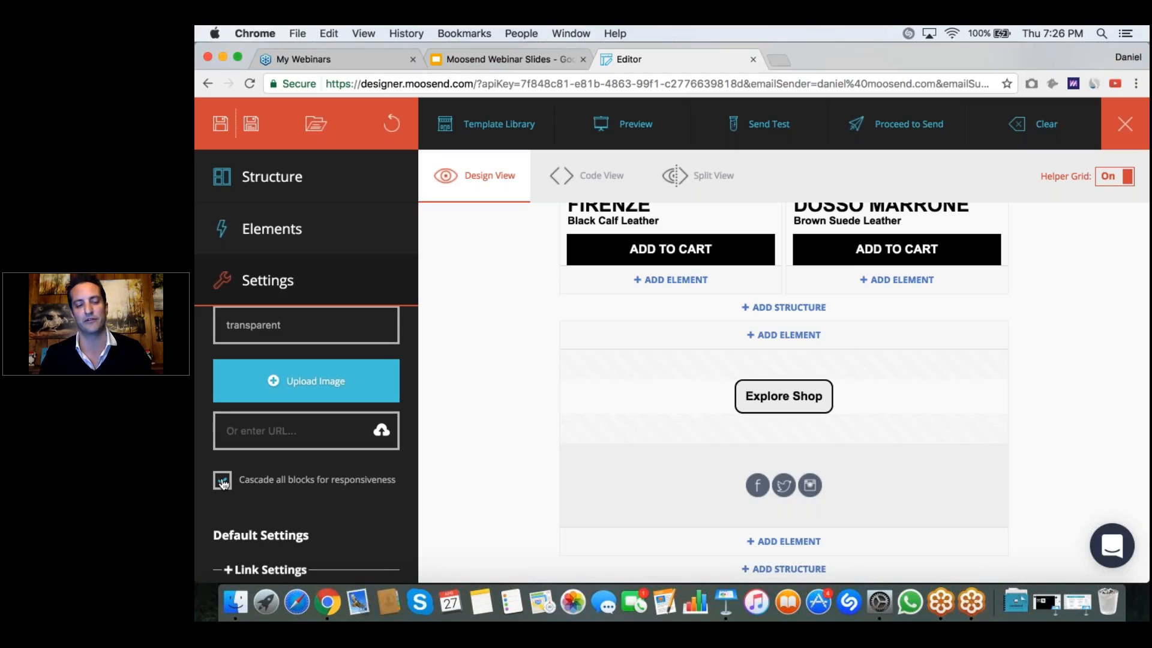
click(223, 482)
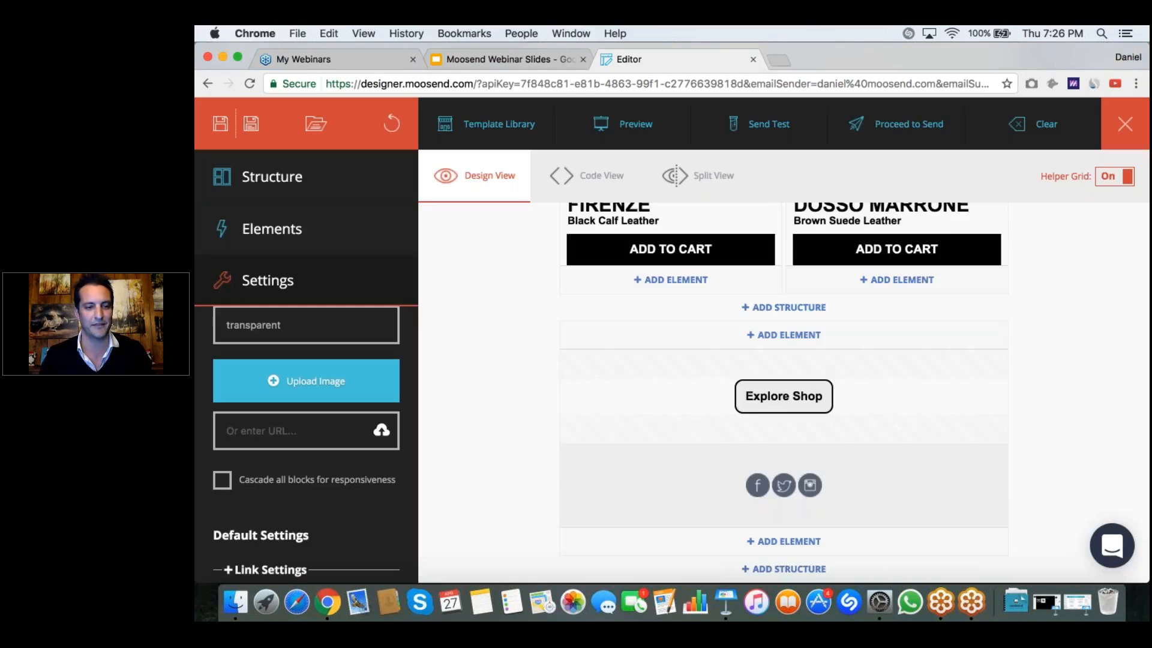
click(222, 480)
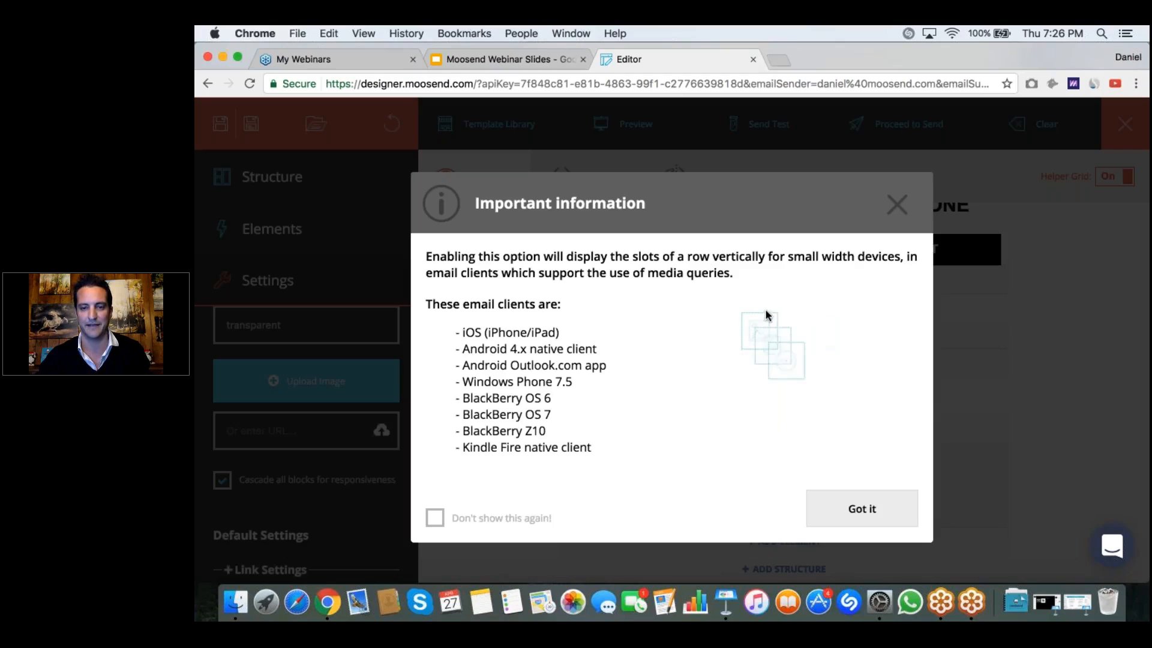
click(852, 506)
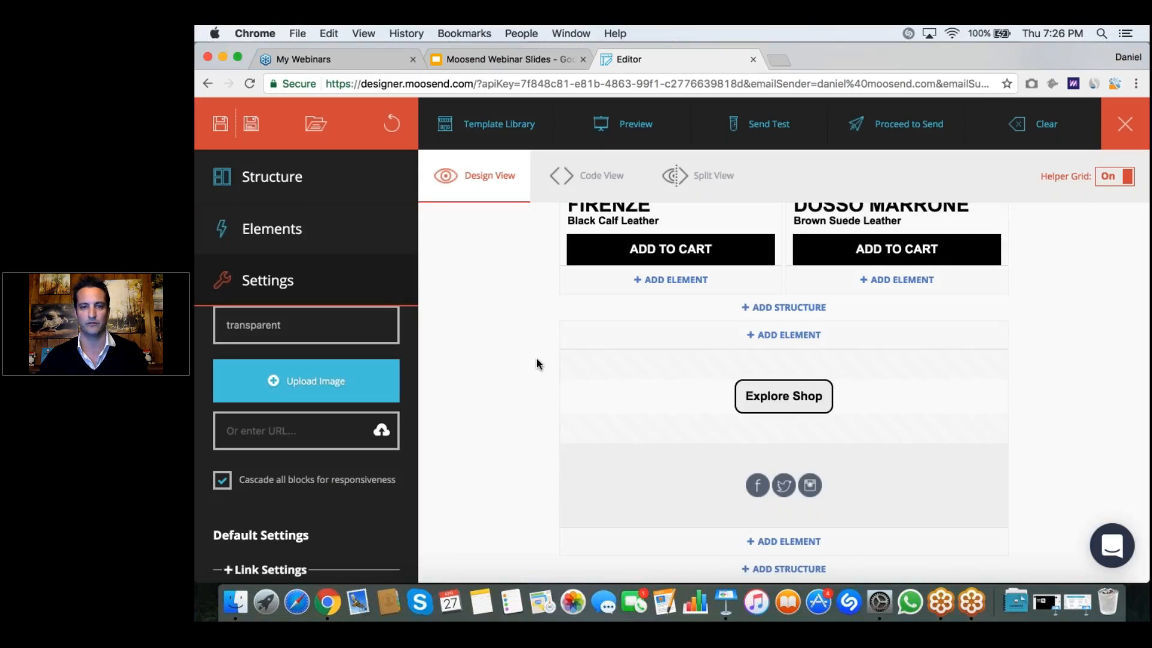
Step: Preview the newsletter in desktop view and check it from the logo down to the social icons
click(636, 128)
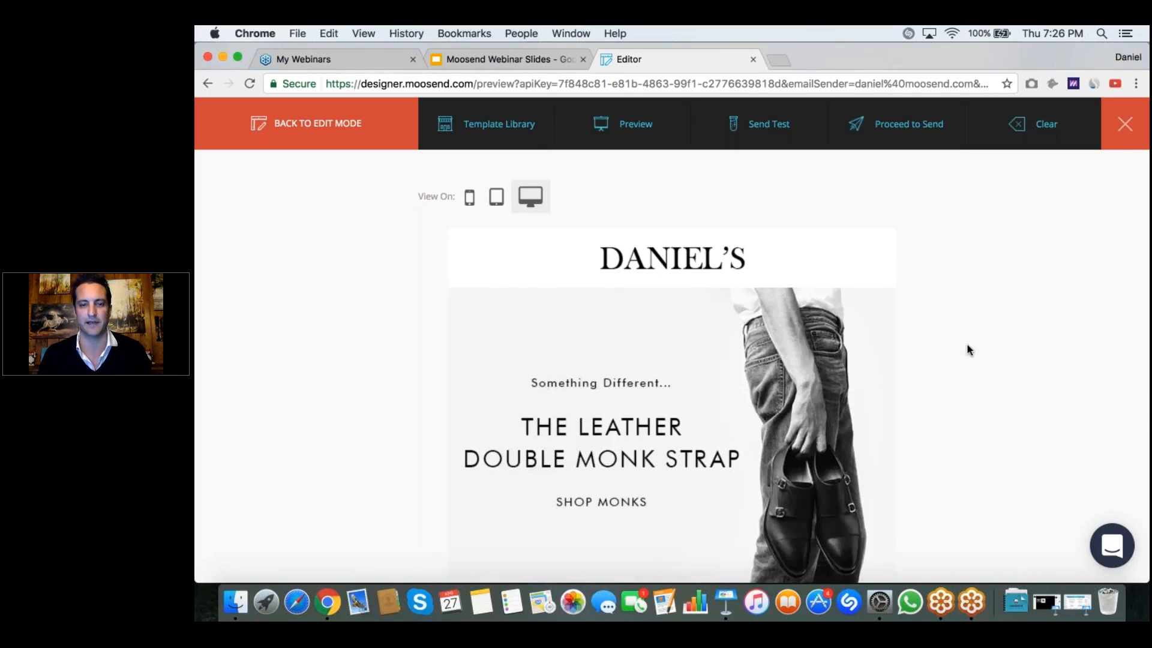
scroll(966, 343, down, 3)
scroll(966, 348, down, 5)
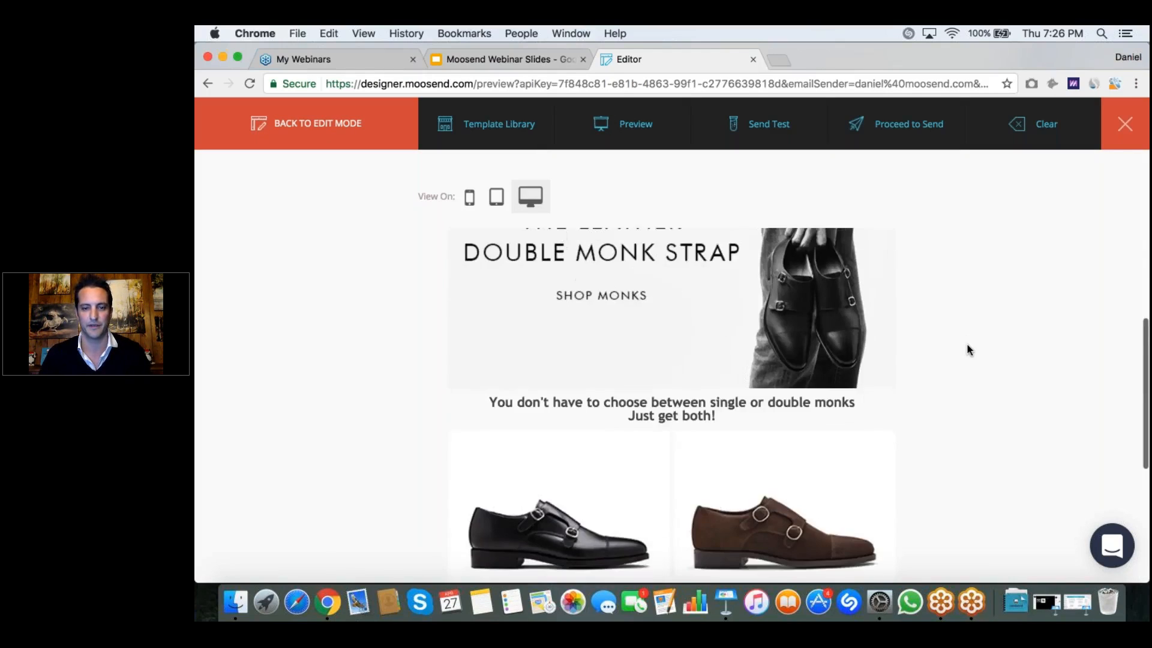
scroll(966, 348, down, 1)
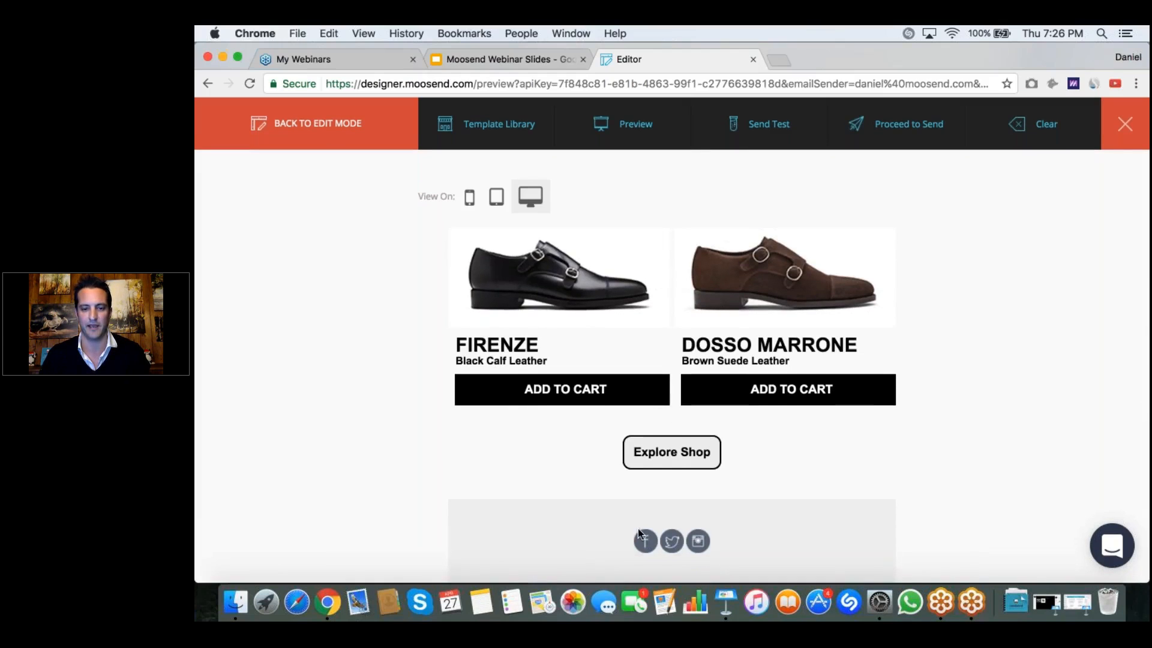
scroll(833, 463, up, 6)
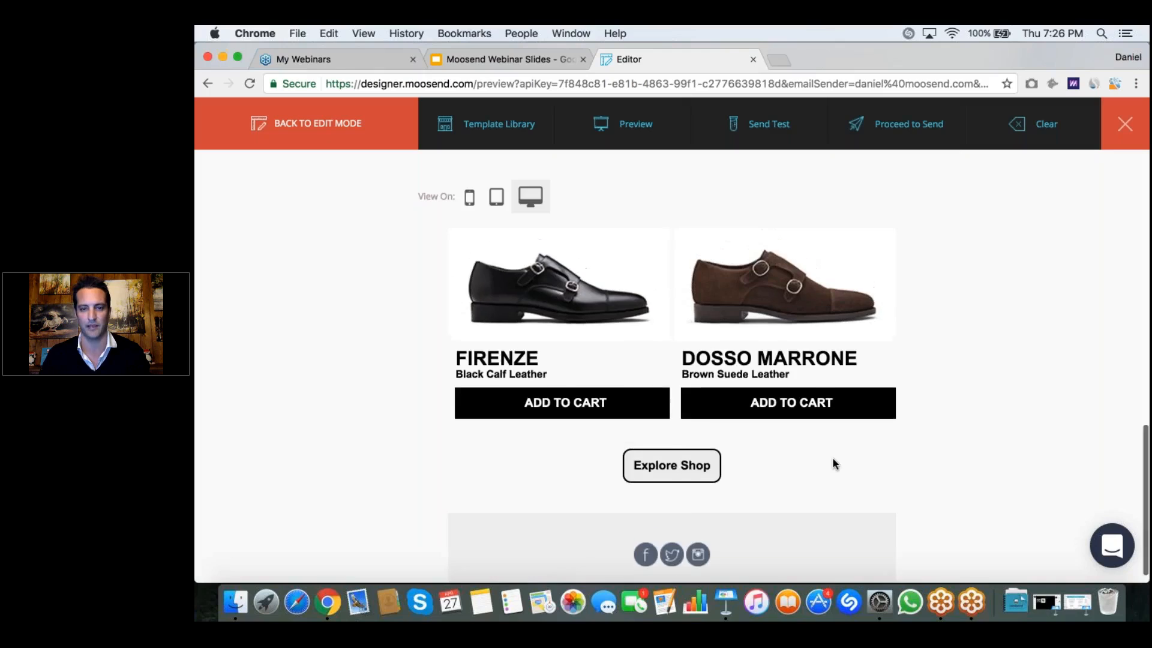
Step: Switch the preview to tablet view and check the whole newsletter layout
click(497, 199)
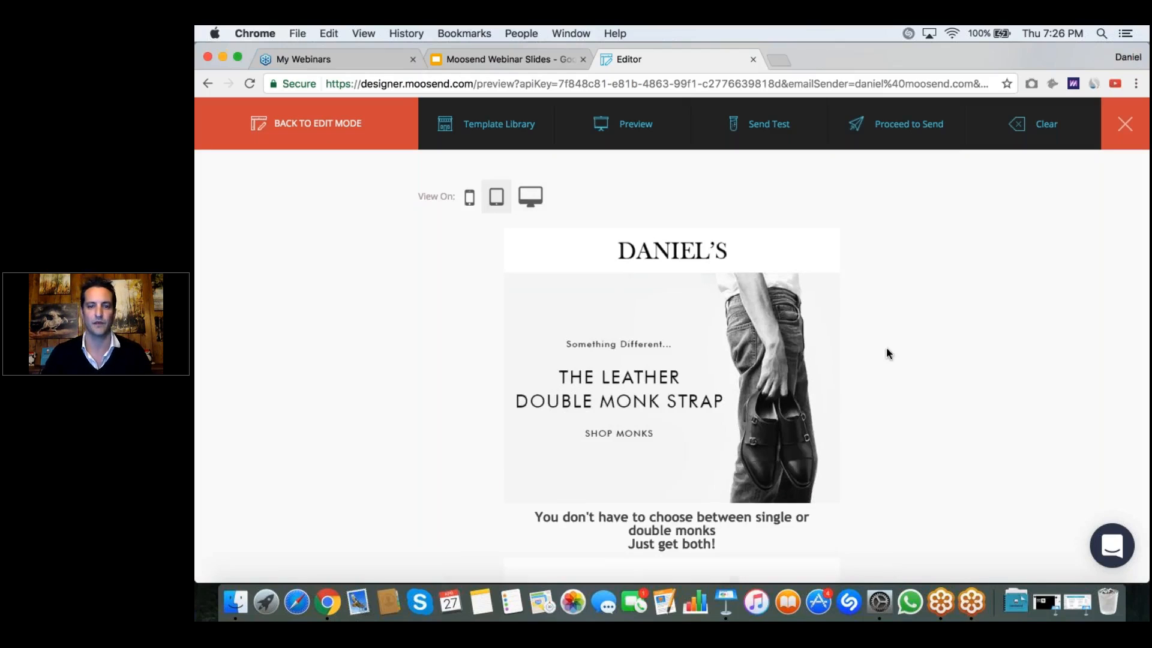
scroll(748, 397, down, 5)
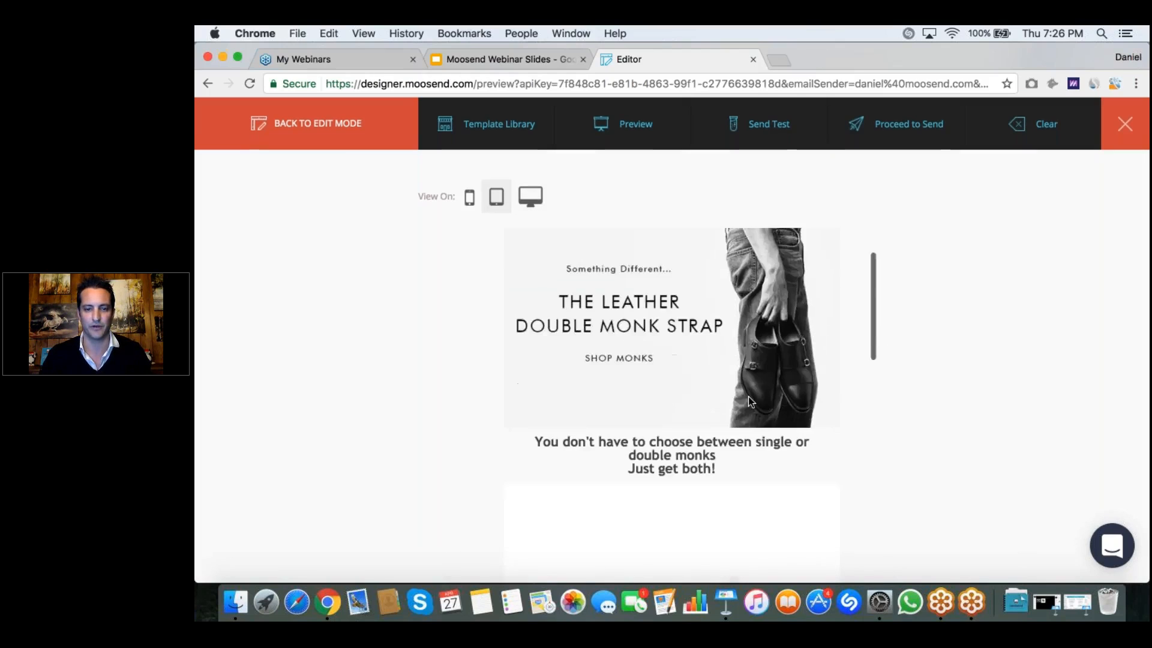
scroll(750, 400, down, 5)
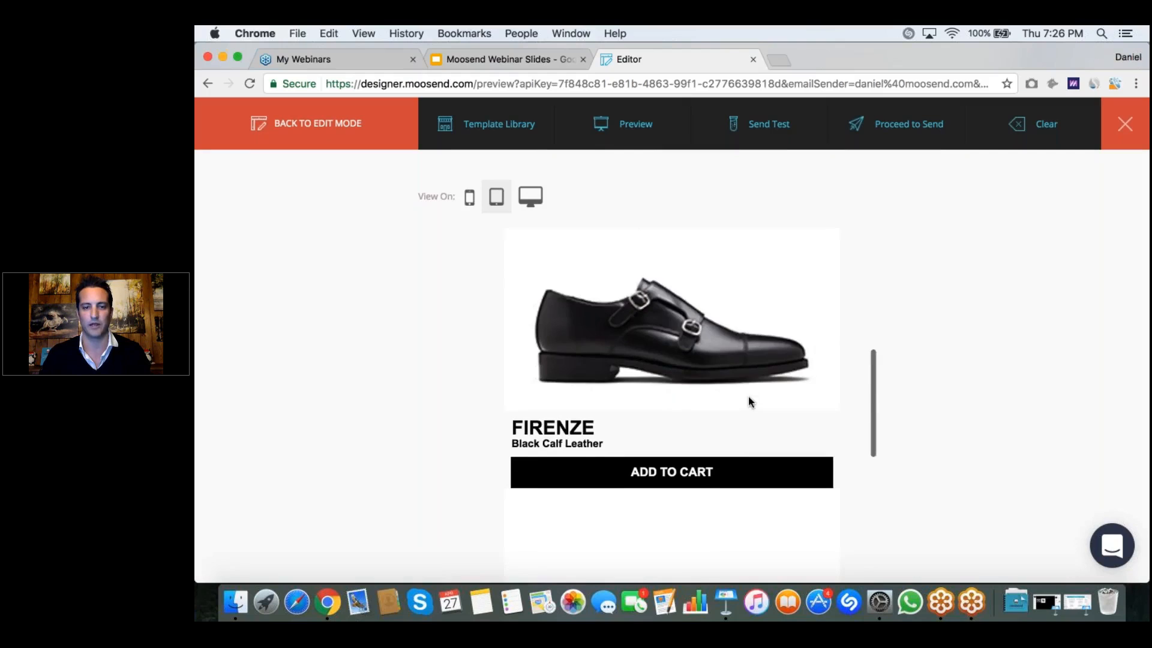
scroll(748, 401, down, 6)
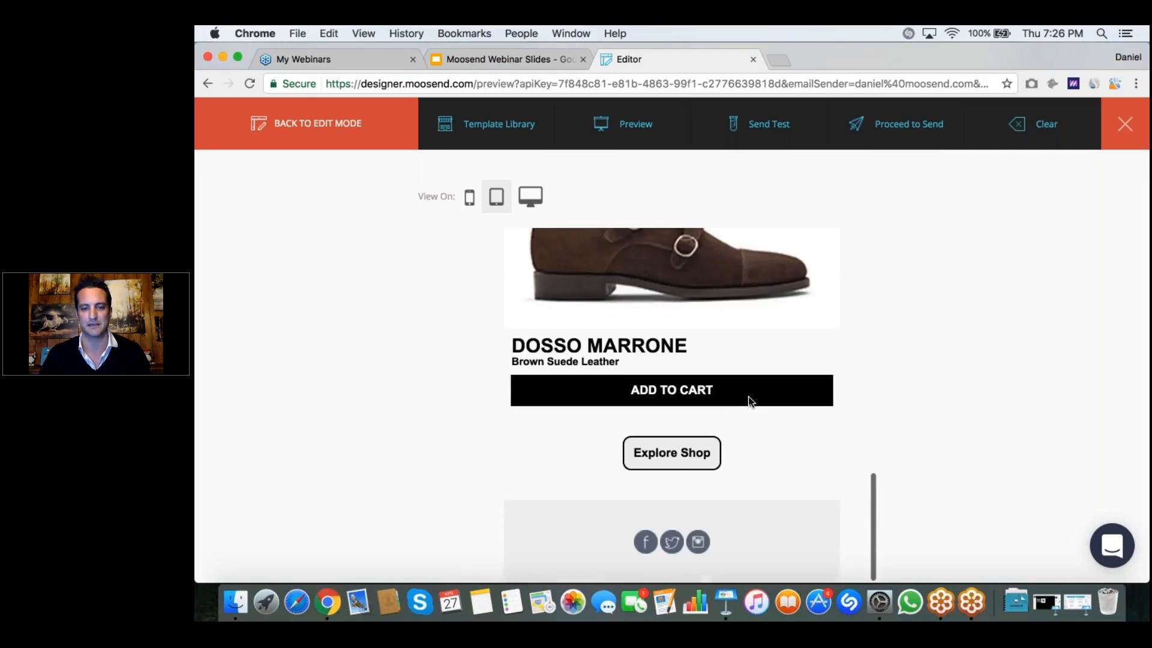
scroll(749, 399, up, 15)
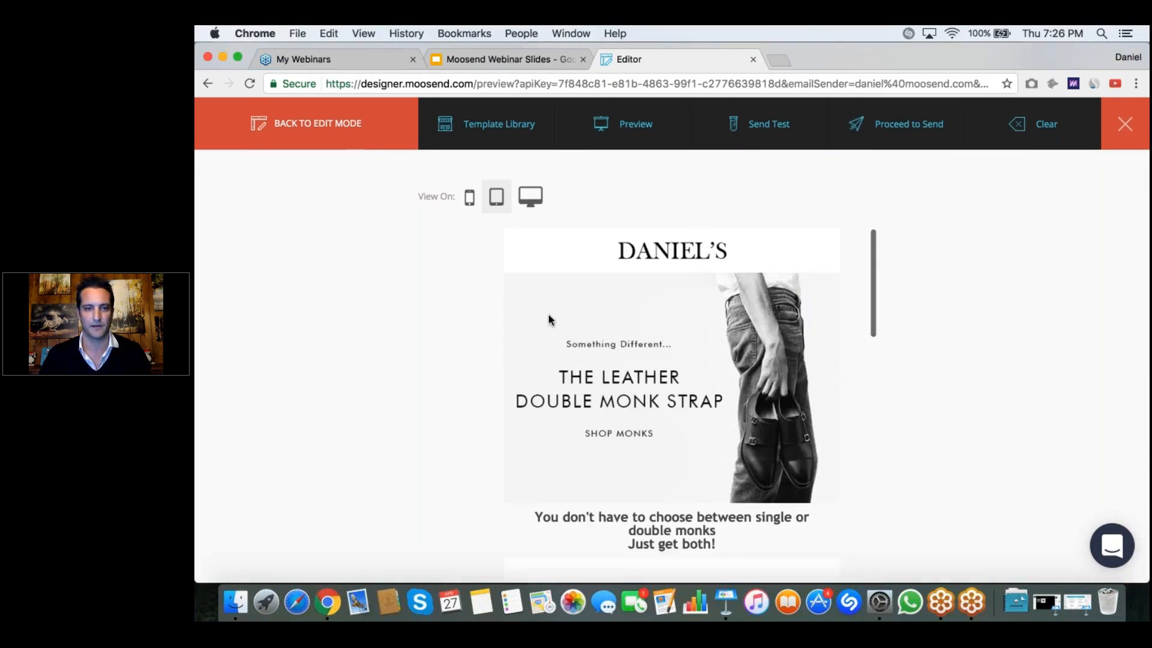
Step: Switch the preview to mobile view and check the newsletter down to the social-icon footer
click(469, 198)
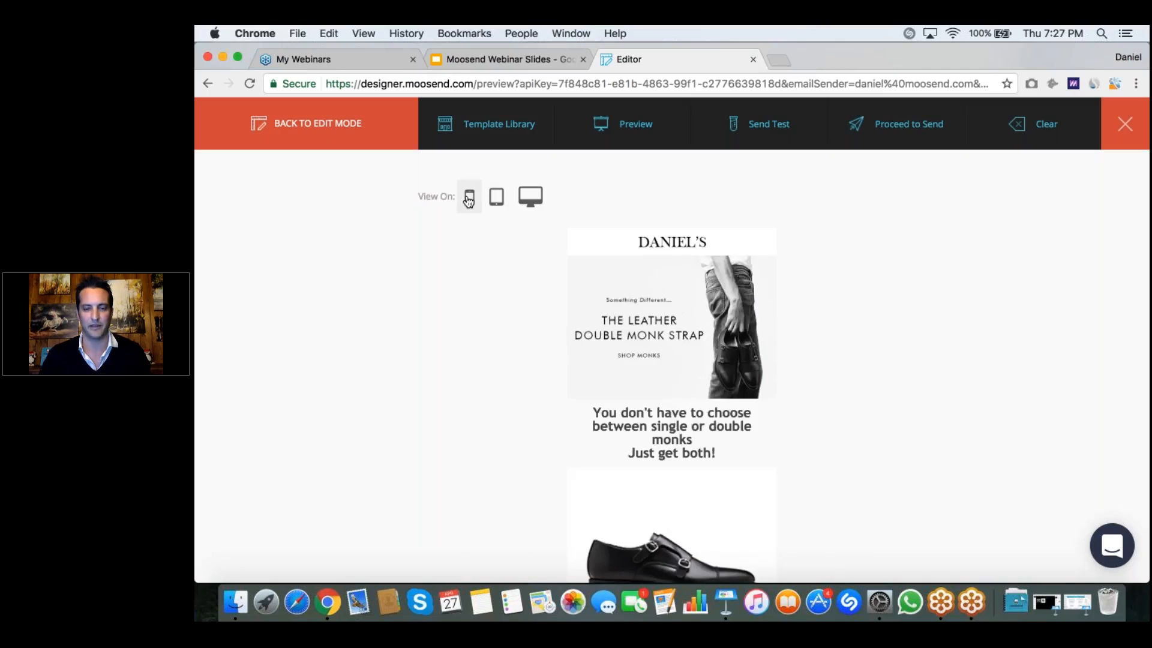
scroll(664, 318, down, 3)
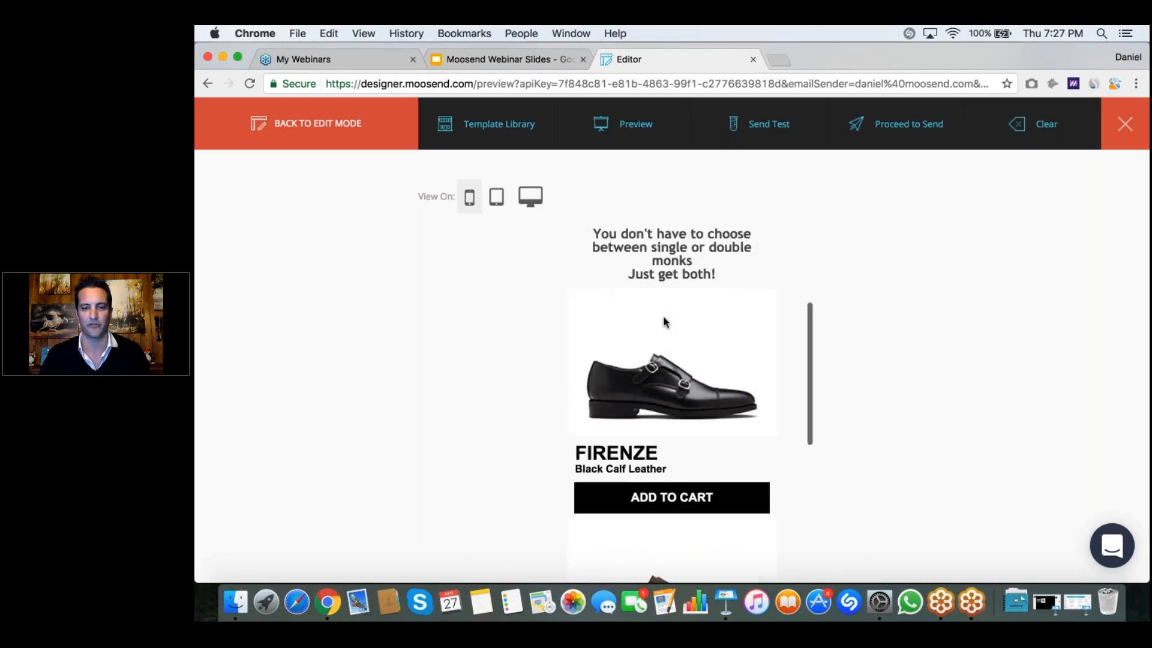
scroll(664, 322, down, 5)
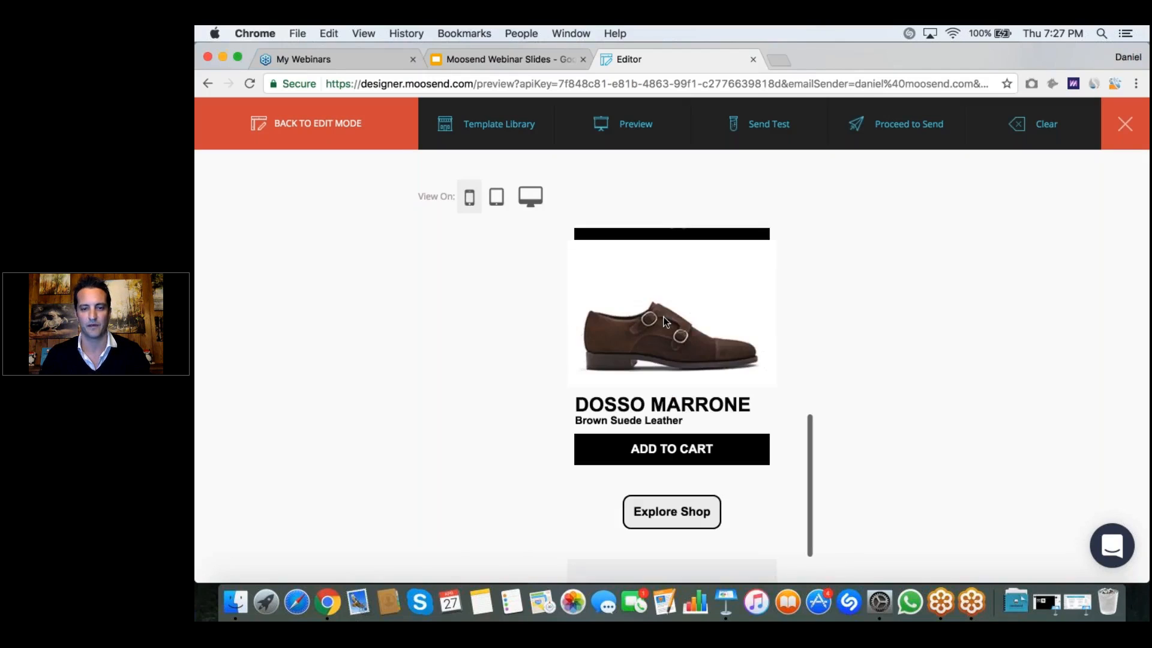
scroll(663, 322, down, 1)
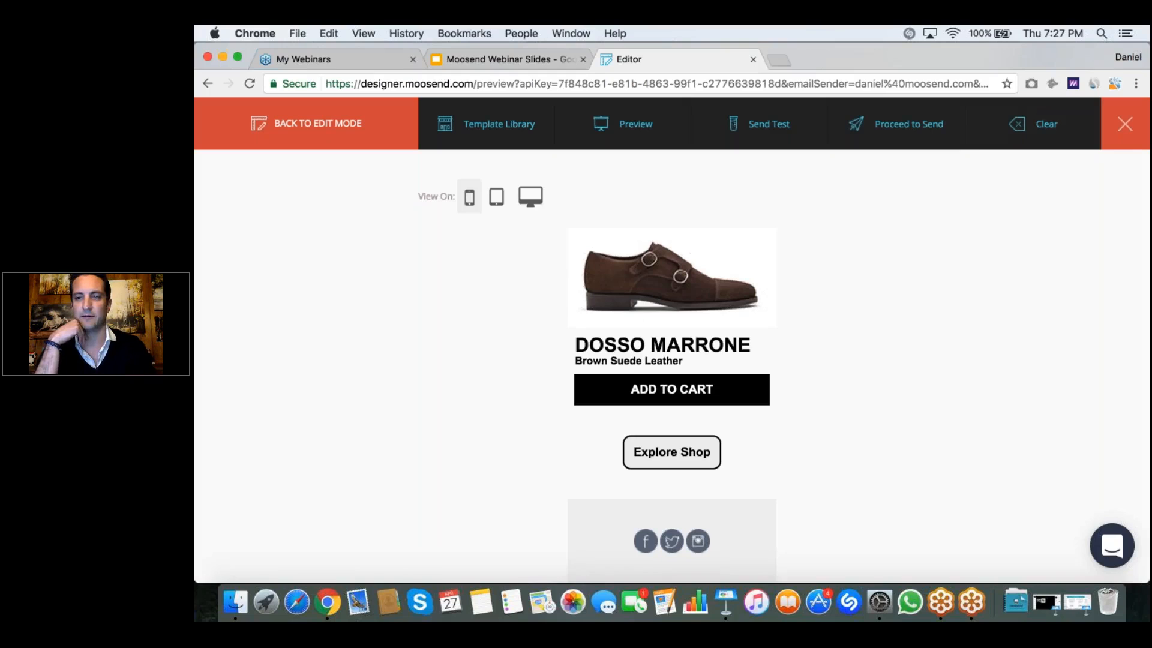
Step: Return to edit mode and clear the entire newsletter
click(366, 125)
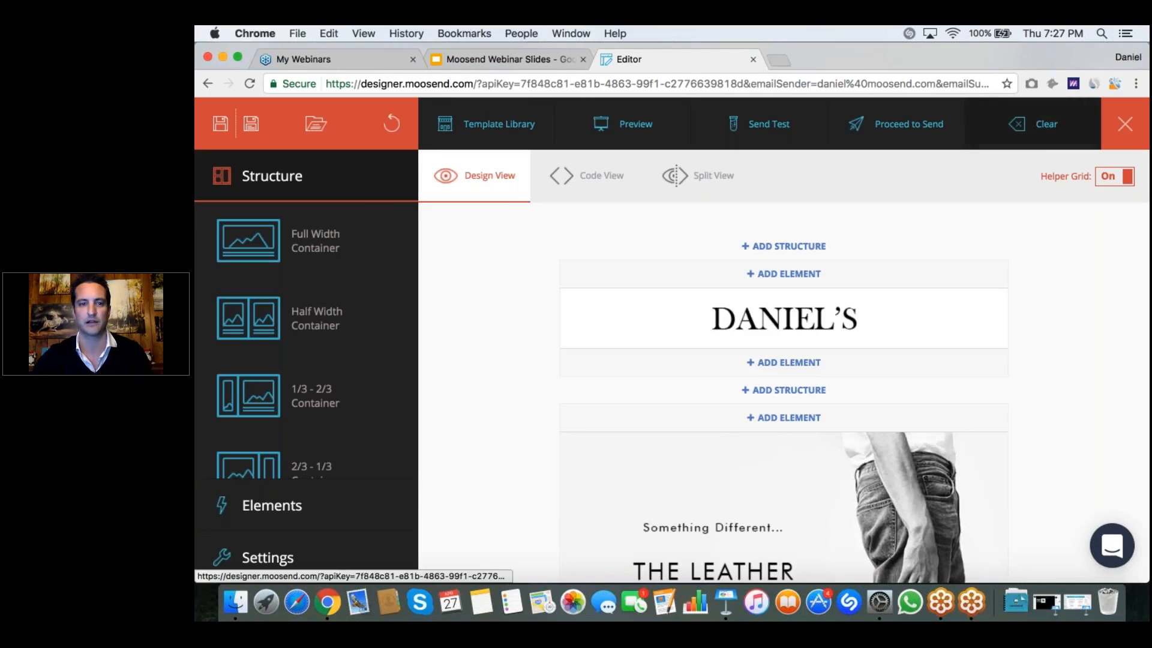
click(1033, 124)
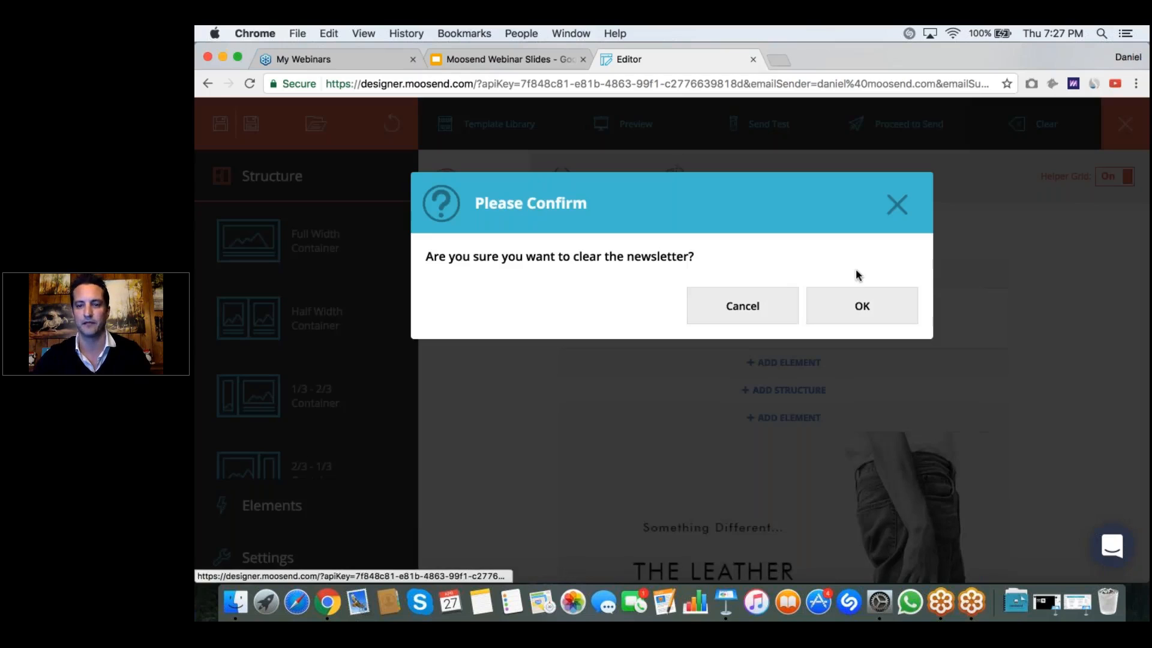
click(862, 307)
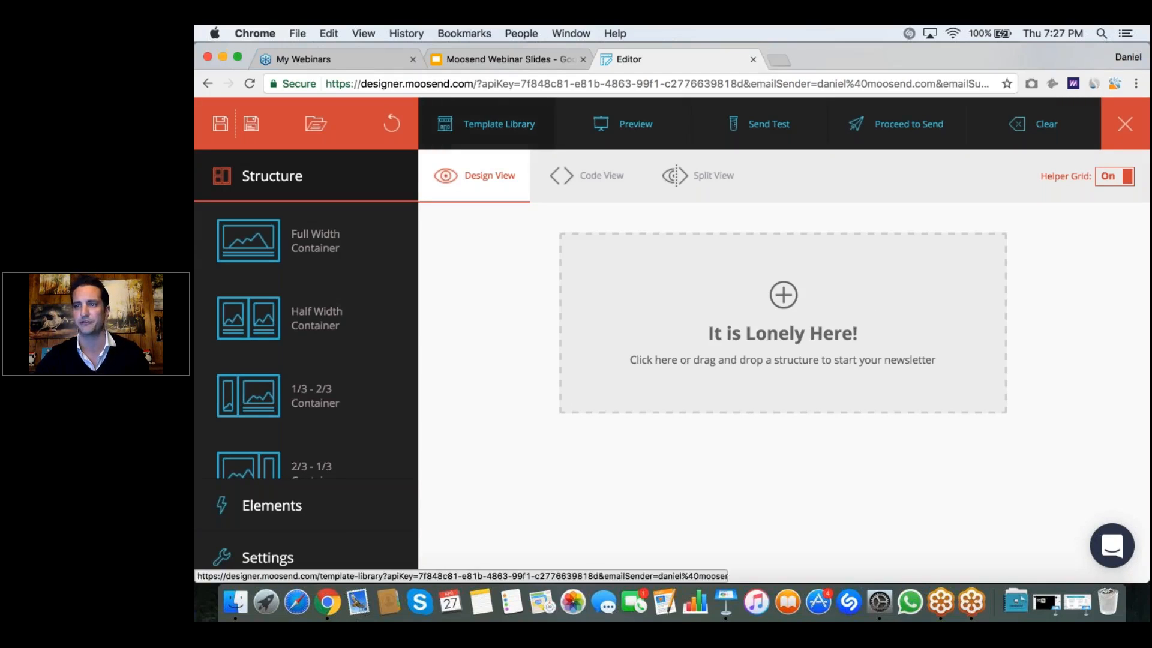
Step: Open the template library, show only public templates and look through the list of categories
click(499, 124)
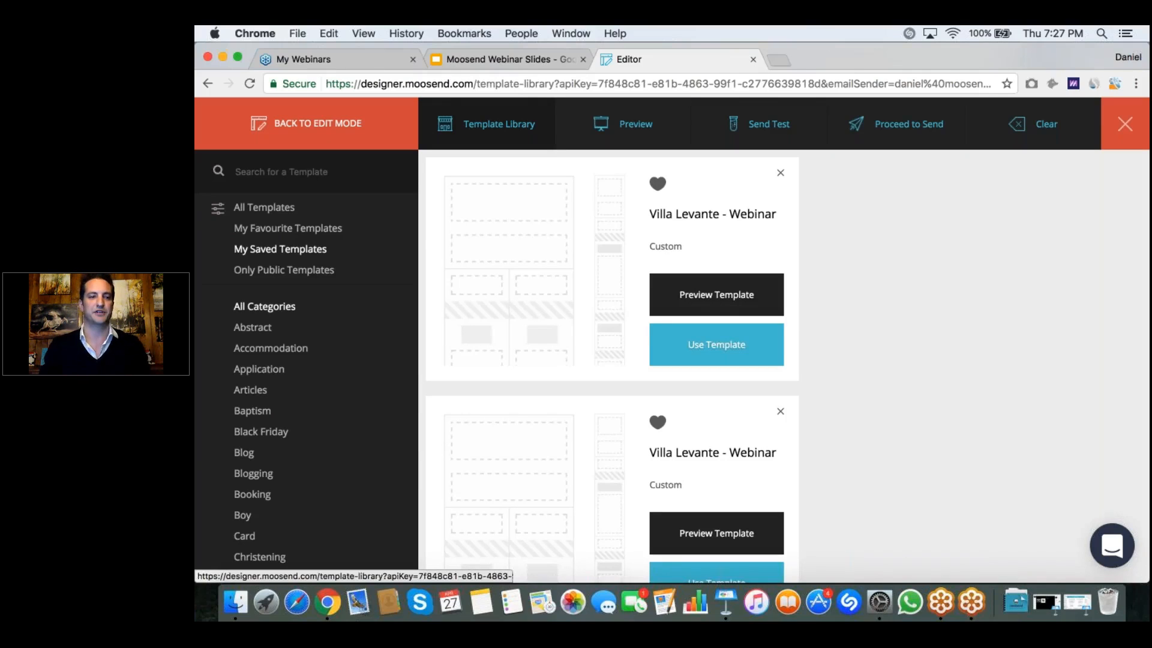
click(268, 271)
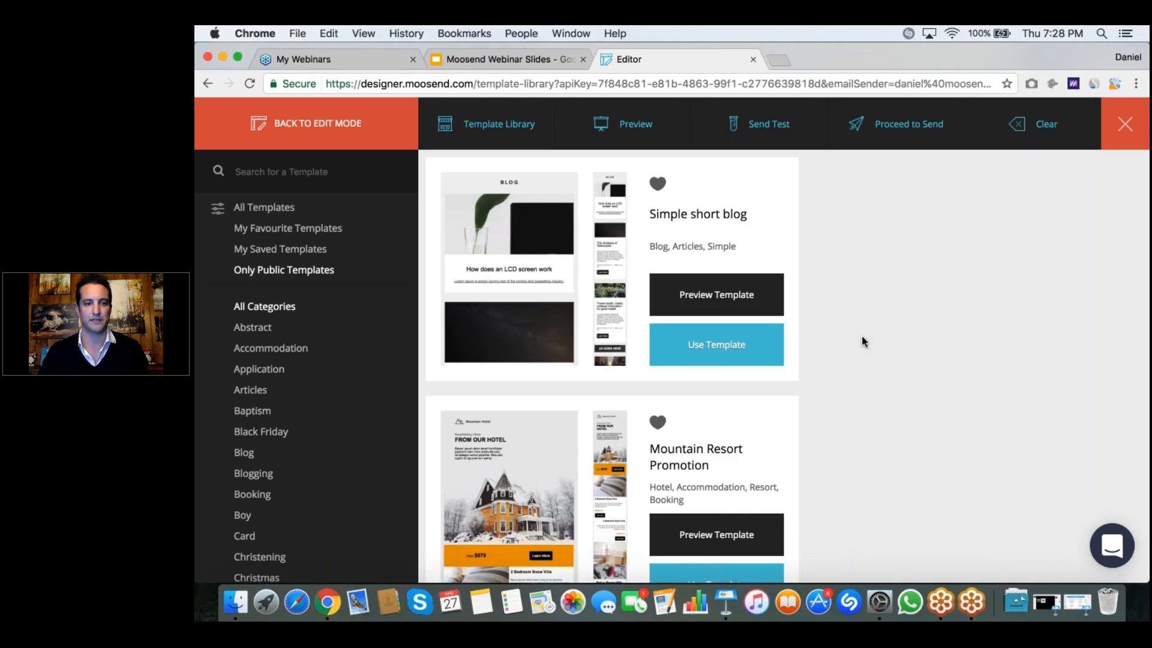
scroll(306, 420, down, 2)
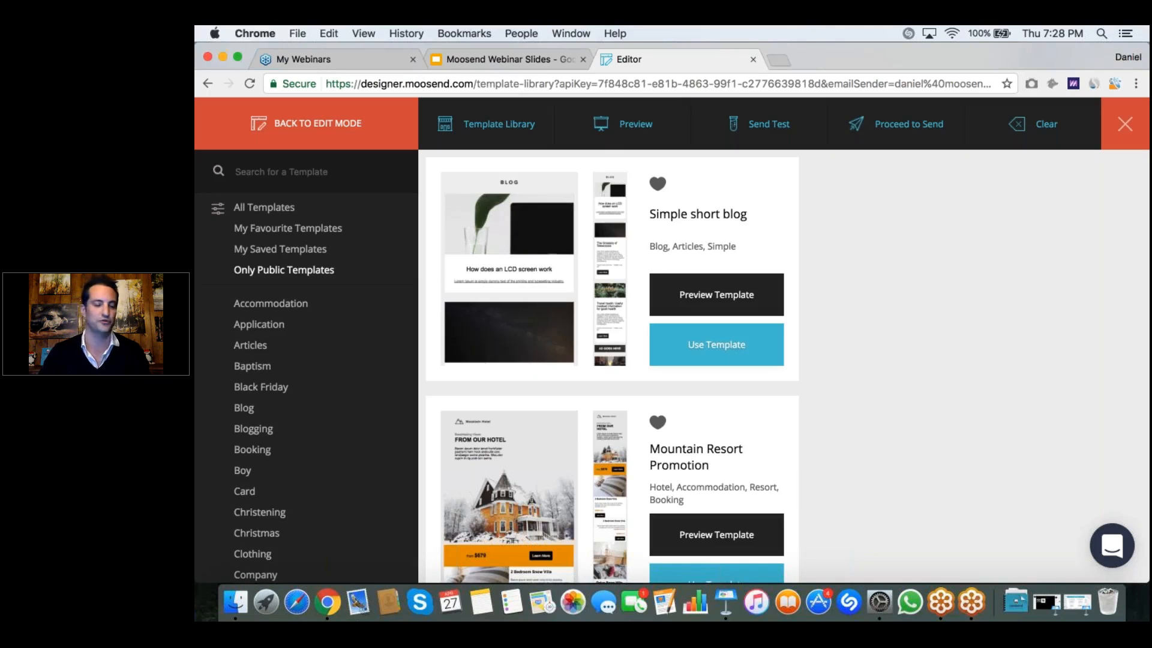
scroll(306, 420, down, 8)
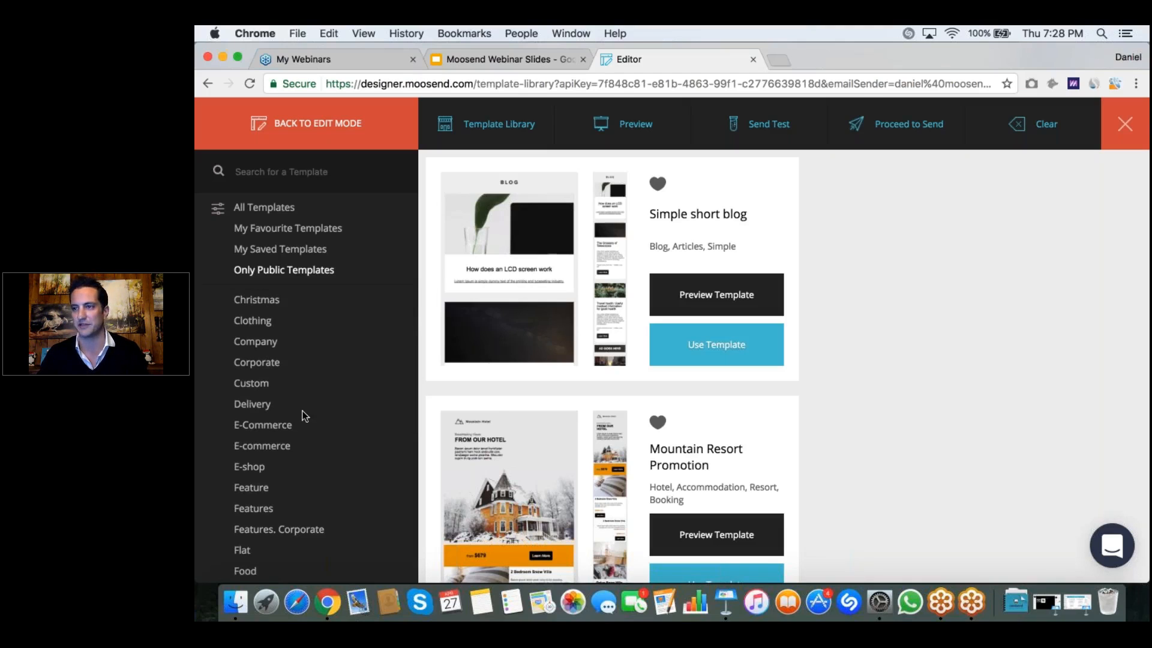
scroll(304, 415, up, 1)
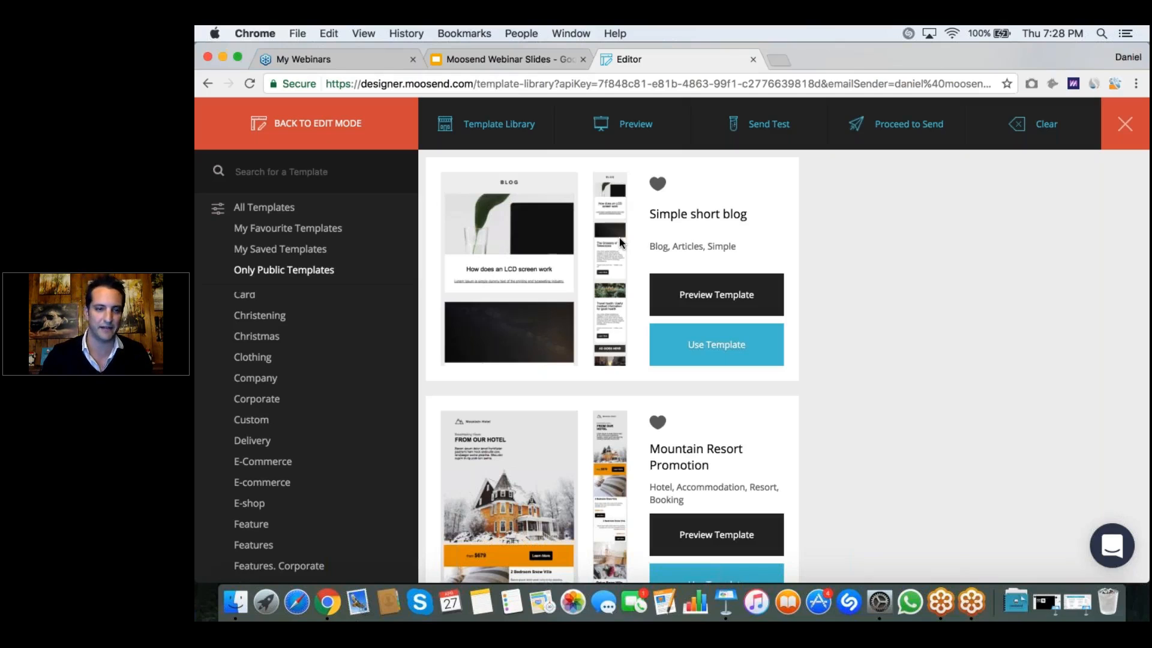
Step: Mark the Simple short blog template as a favourite
click(659, 186)
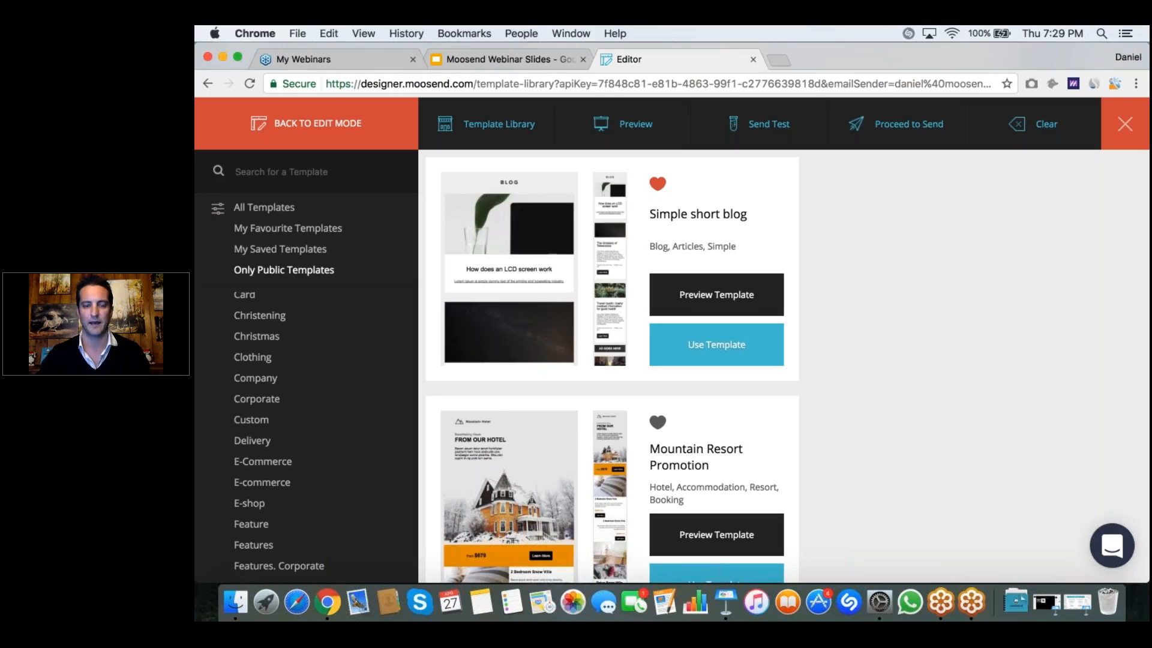
scroll(612, 366, down, 2)
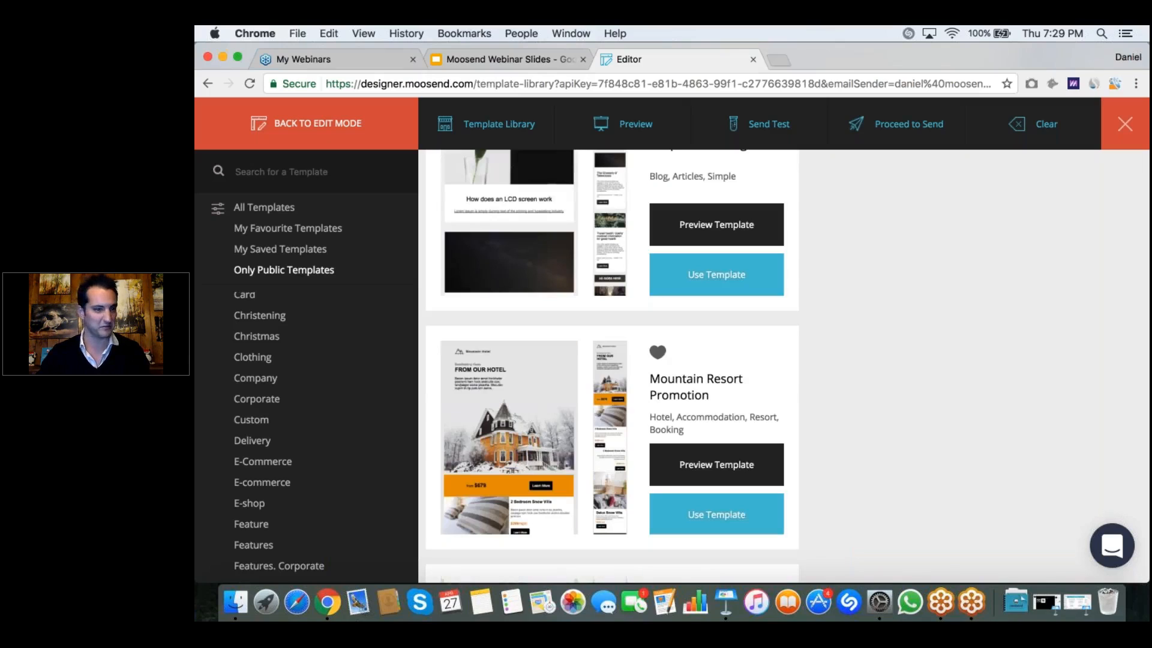
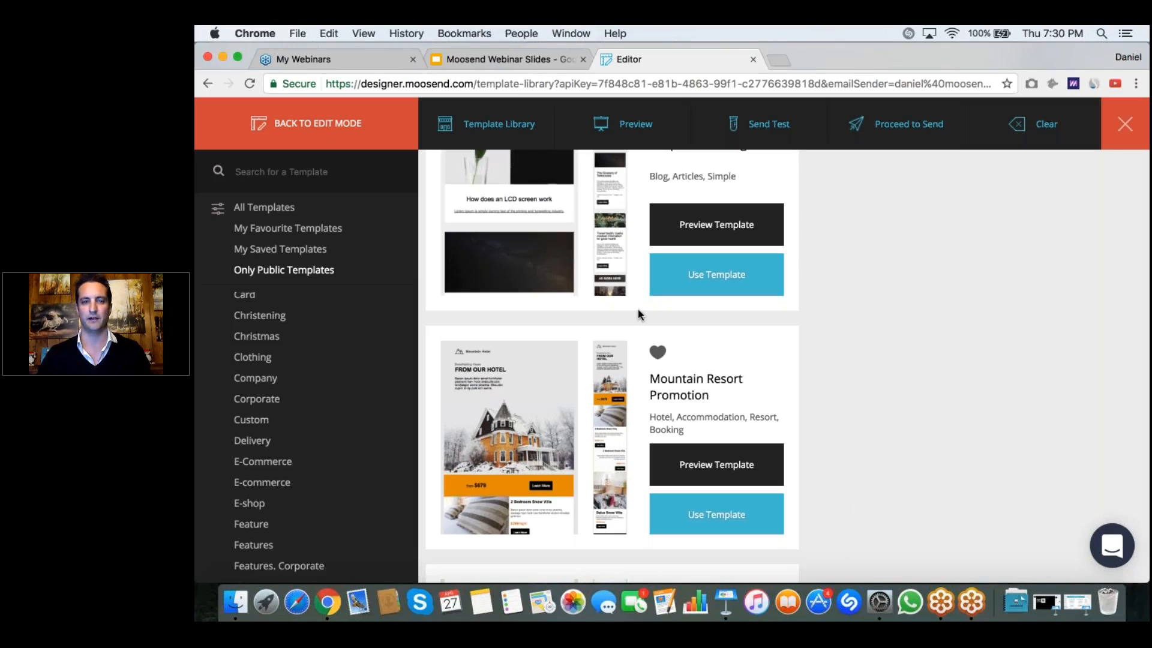
Step: Preview the Mountain Resort Promotion template in desktop view and look through it down to the footer
scroll(639, 309, up, 1)
scroll(638, 309, down, 3)
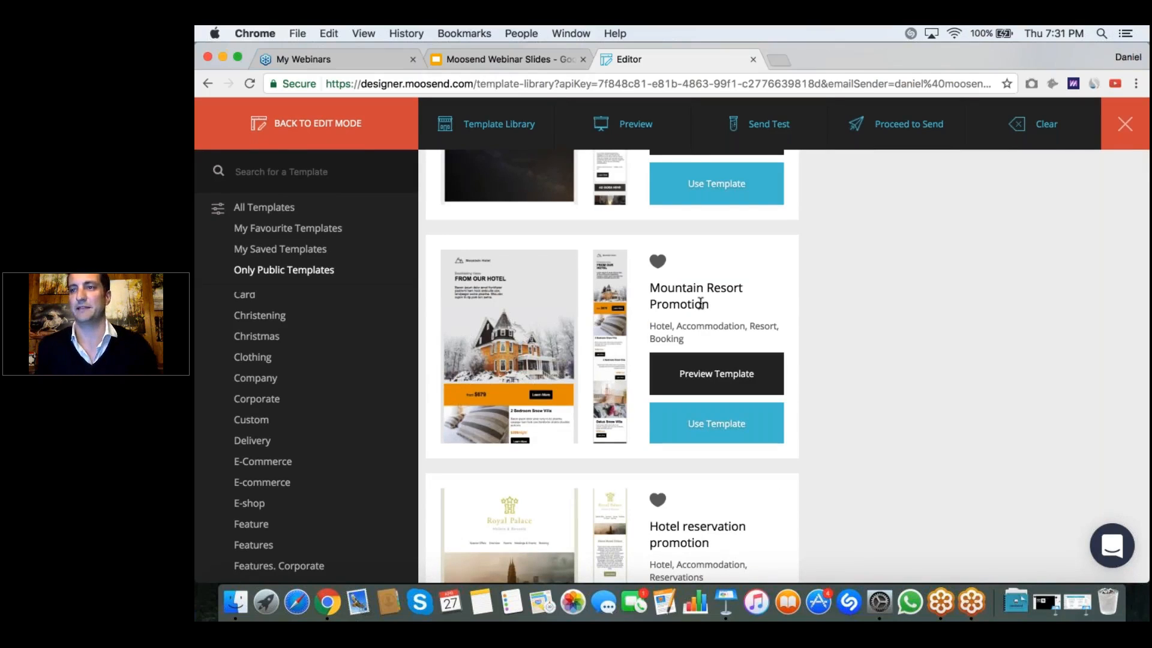
click(712, 370)
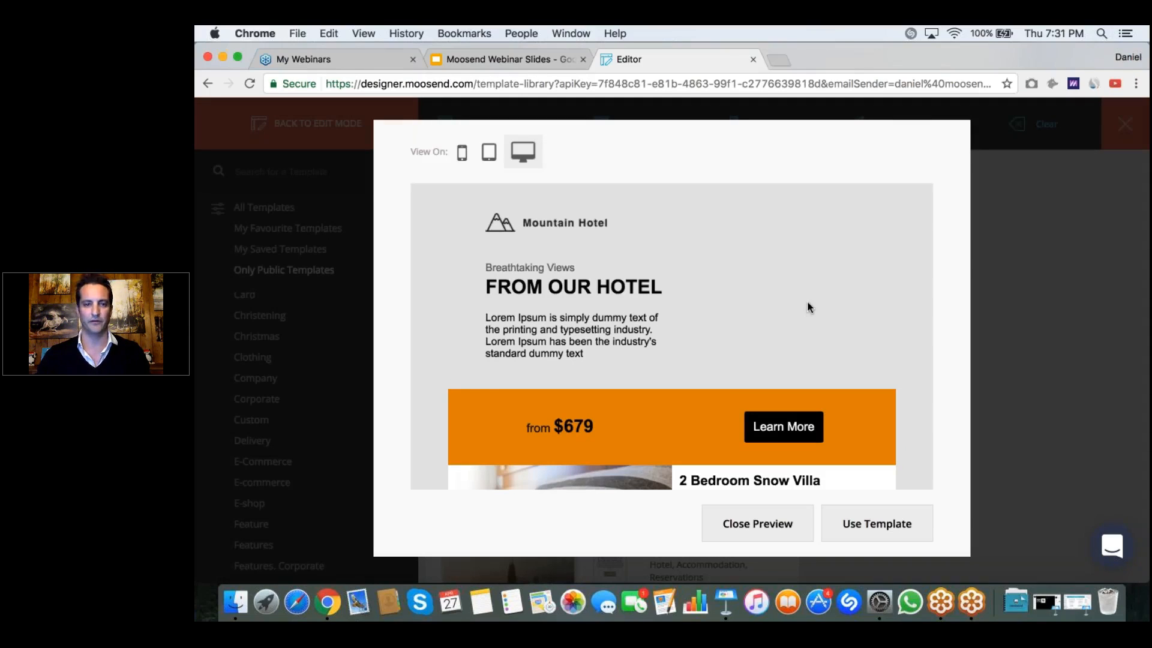
scroll(524, 197, down, 6)
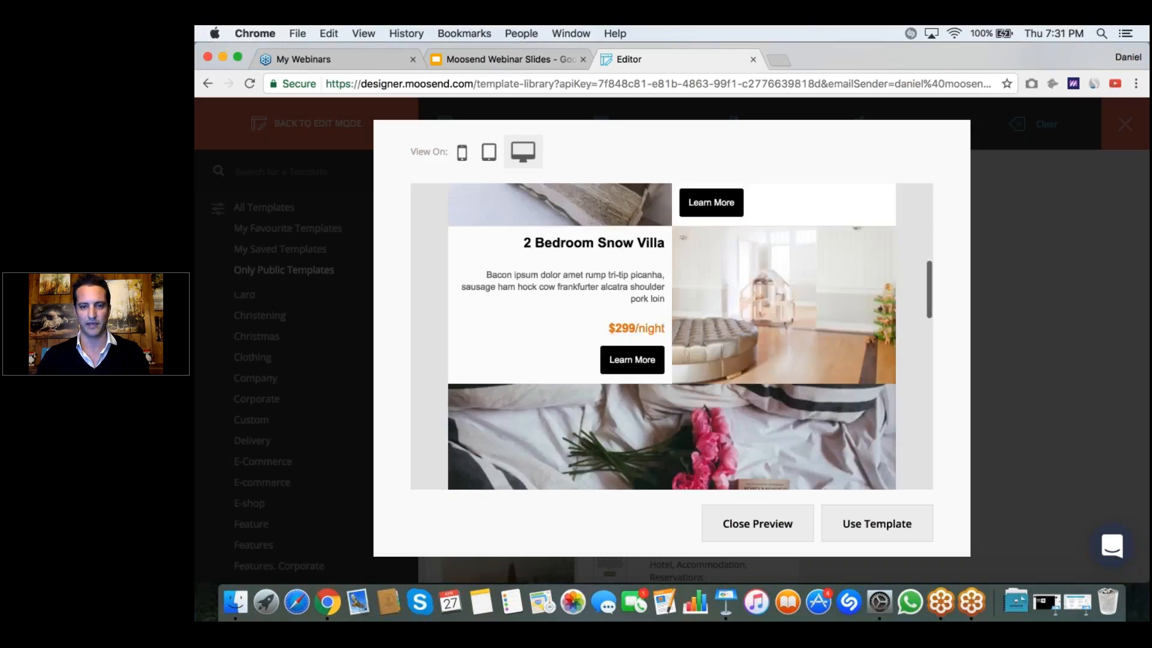
scroll(671, 337, down, 6)
scroll(671, 337, down, 3)
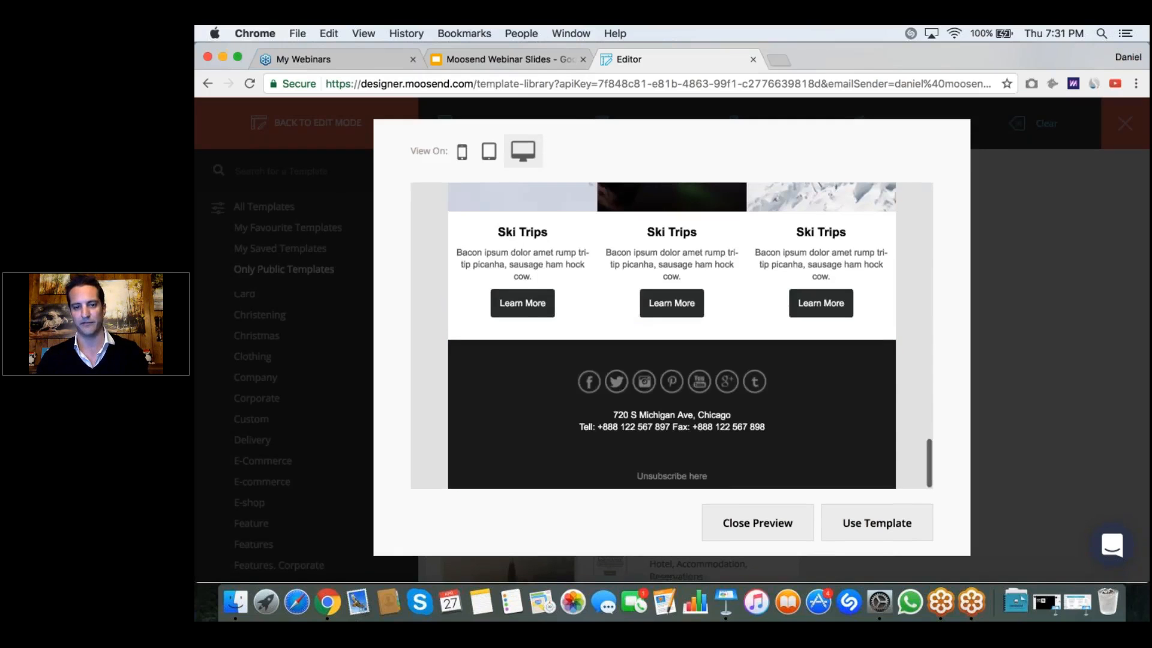
scroll(671, 336, up, 15)
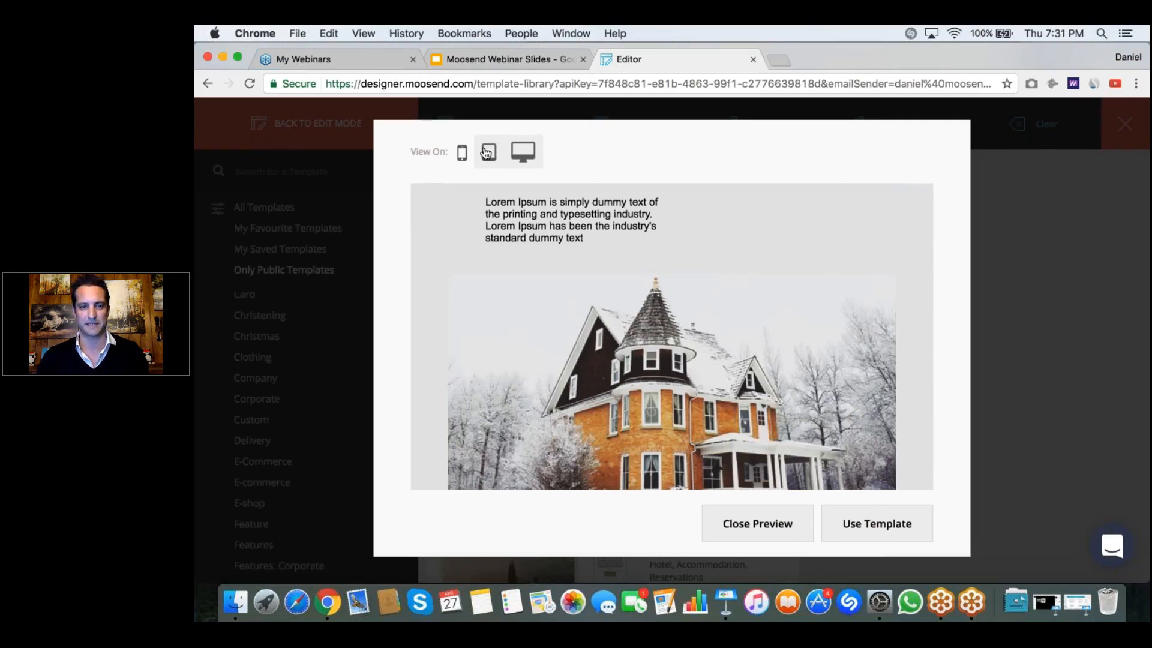
Step: Switch the template preview to tablet and then mobile view, and check how the mobile layout stacks its sections
click(487, 152)
click(461, 154)
scroll(671, 336, down, 10)
scroll(671, 336, down, 3)
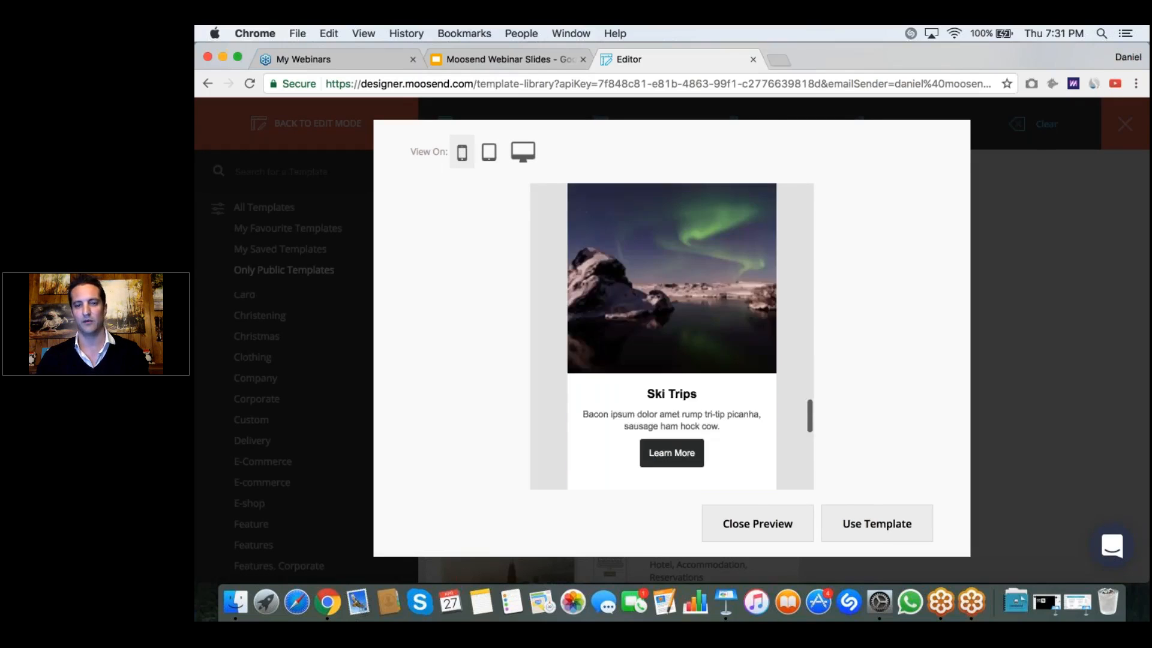
scroll(672, 336, up, 6)
scroll(671, 337, up, 5)
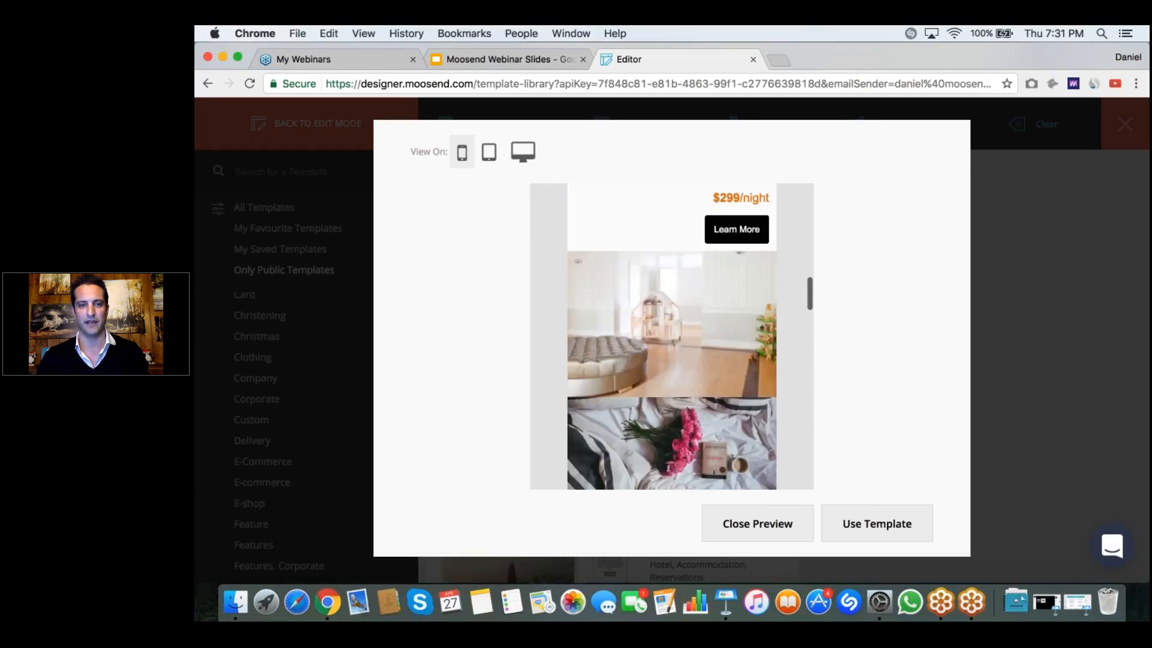
Step: Return the preview to desktop view, load the Mountain Resort Promotion template into the editor and turn off the helper grid
click(522, 152)
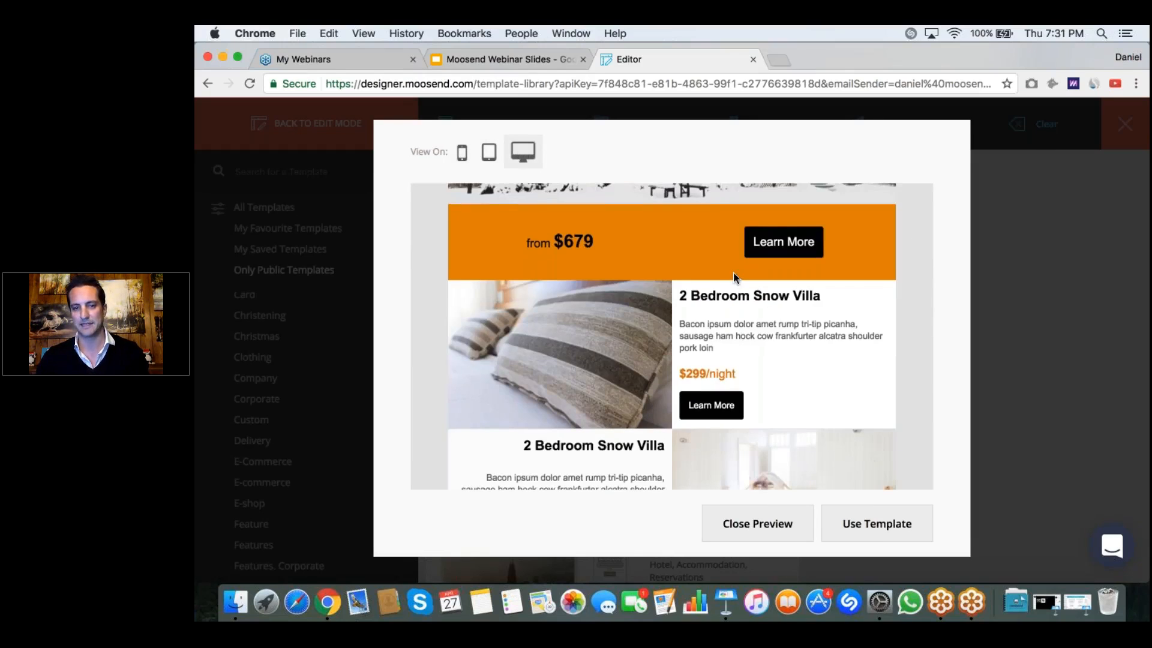
scroll(733, 273, down, 5)
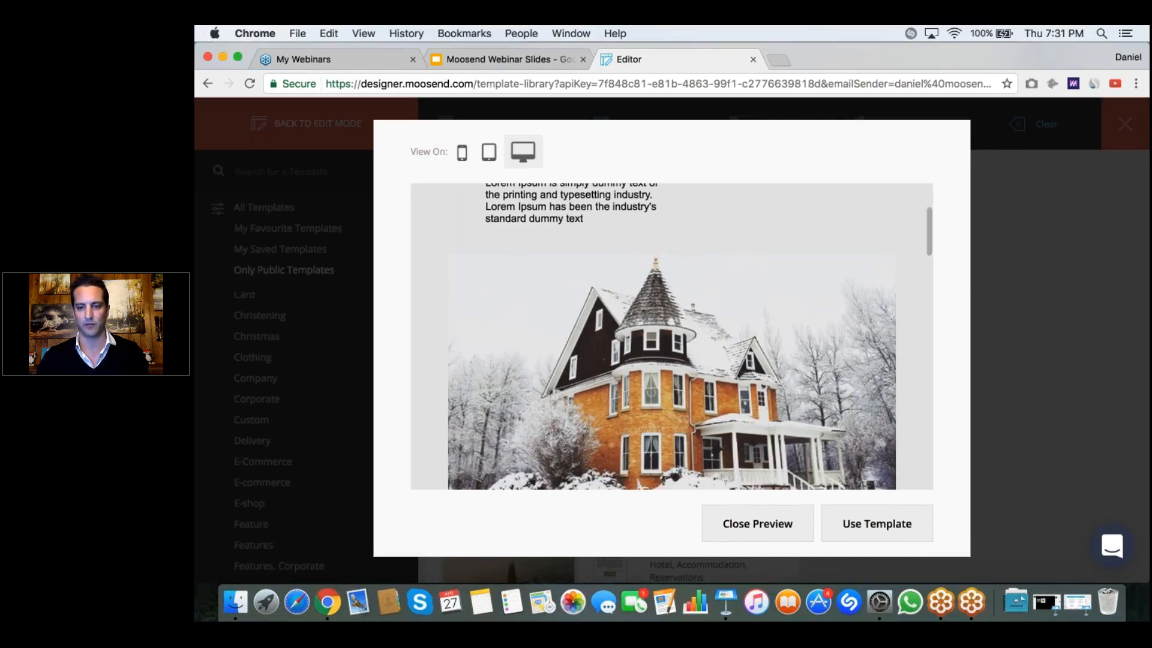
click(855, 525)
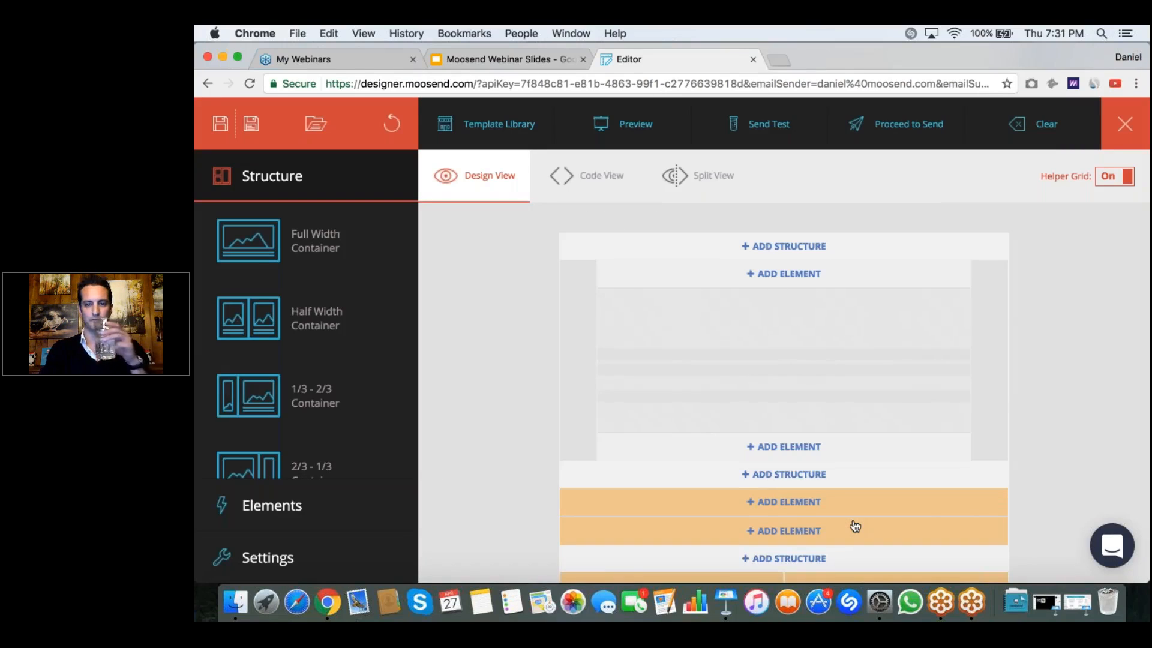
click(1107, 180)
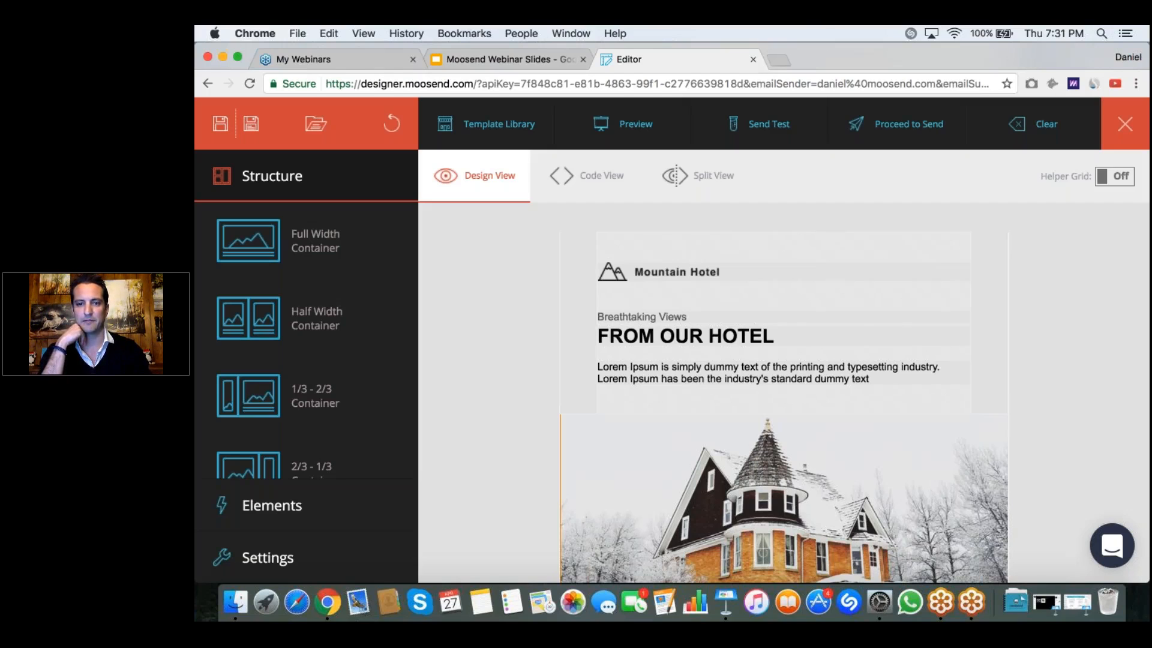
Step: Look through the loaded template's sections, from the hotel image past the villa offers to the three Ski Trips columns
scroll(856, 498, down, 3)
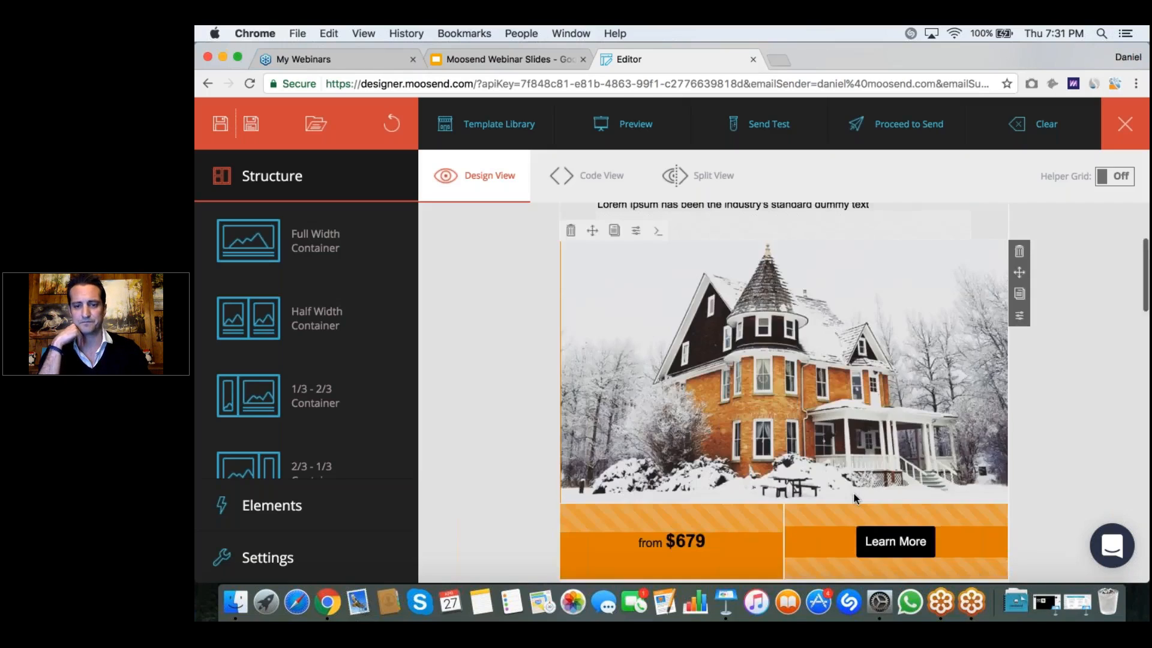
scroll(856, 498, down, 10)
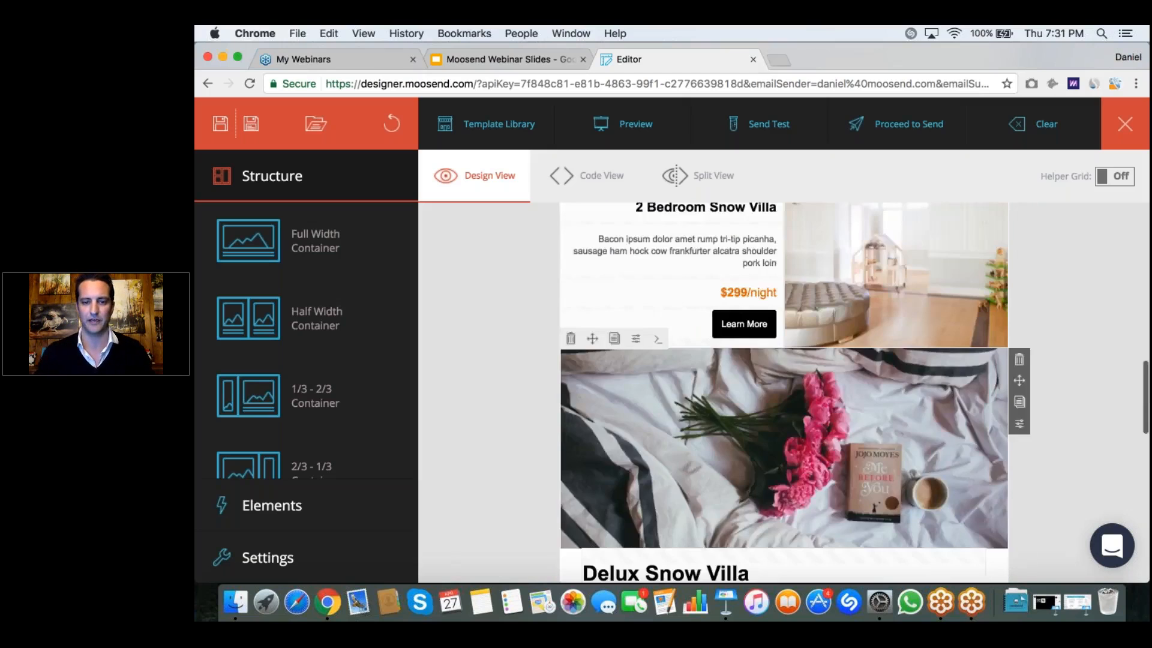
scroll(856, 498, down, 6)
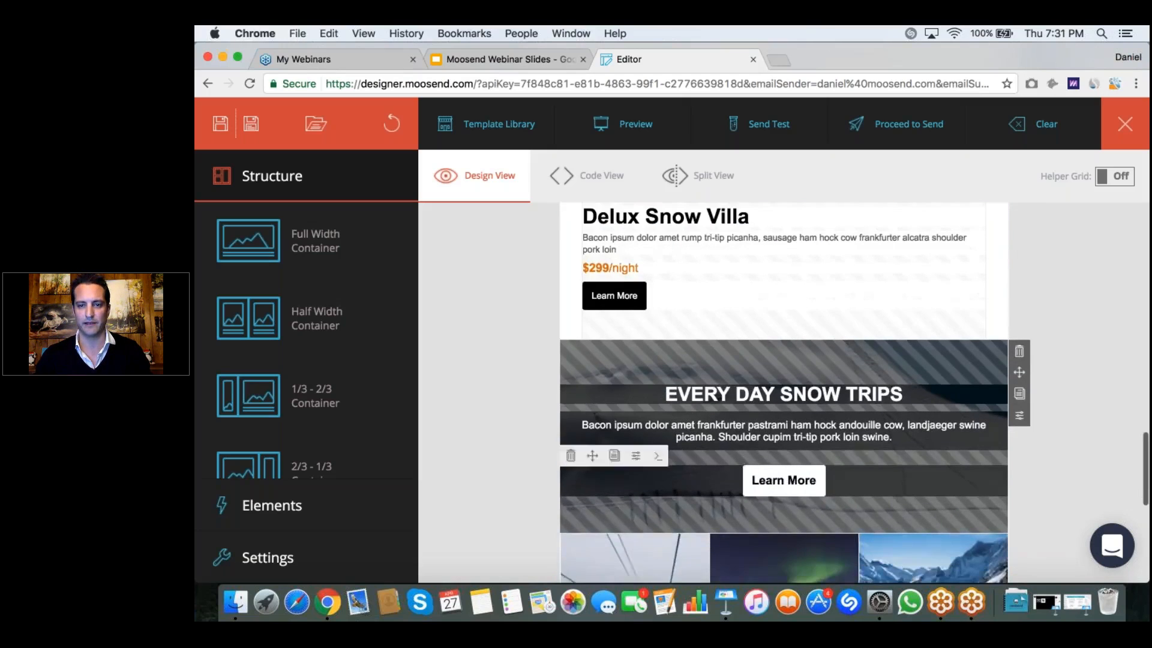
scroll(830, 367, up, 15)
scroll(830, 367, down, 2)
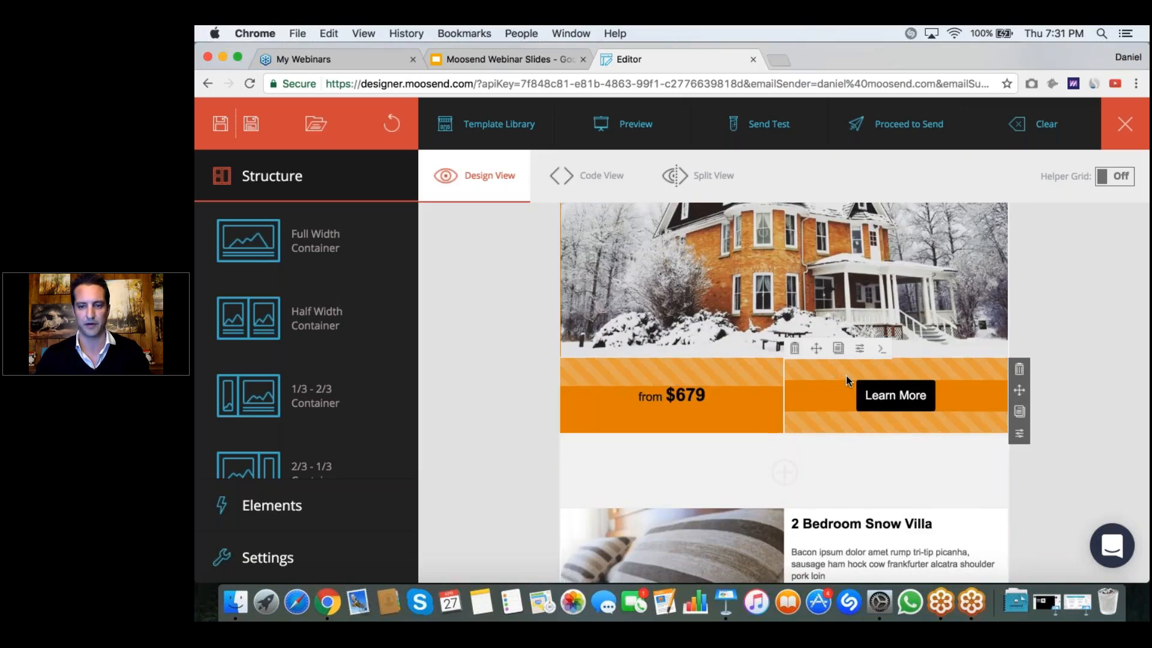
scroll(845, 378, down, 7)
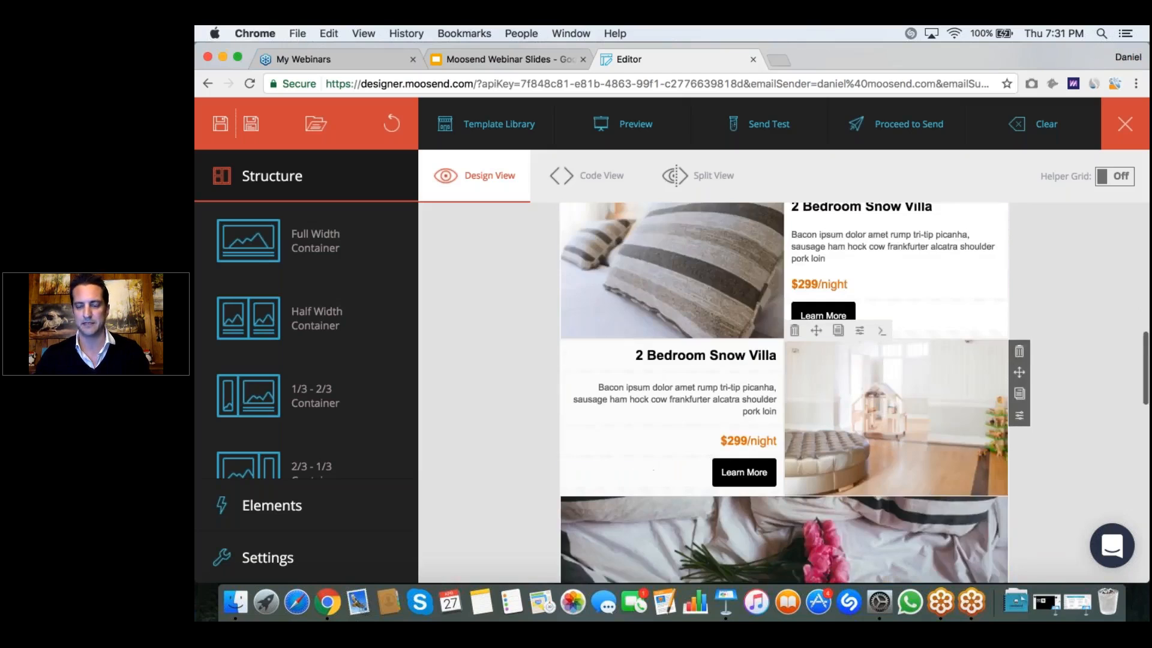
scroll(784, 393, down, 5)
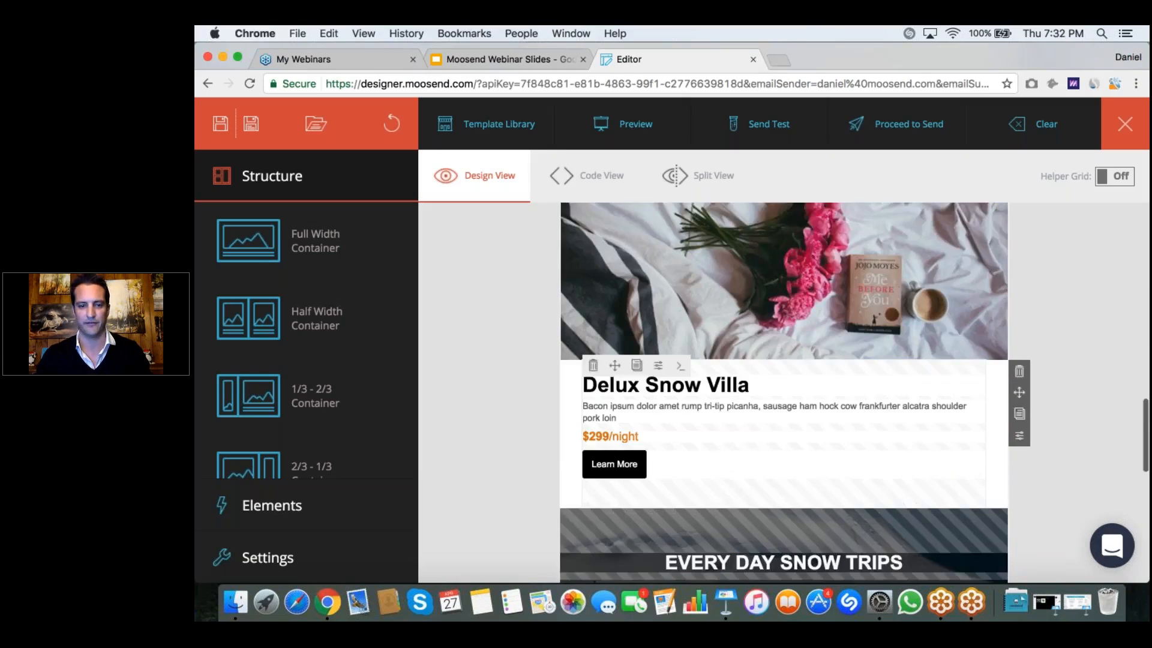
scroll(784, 392, down, 4)
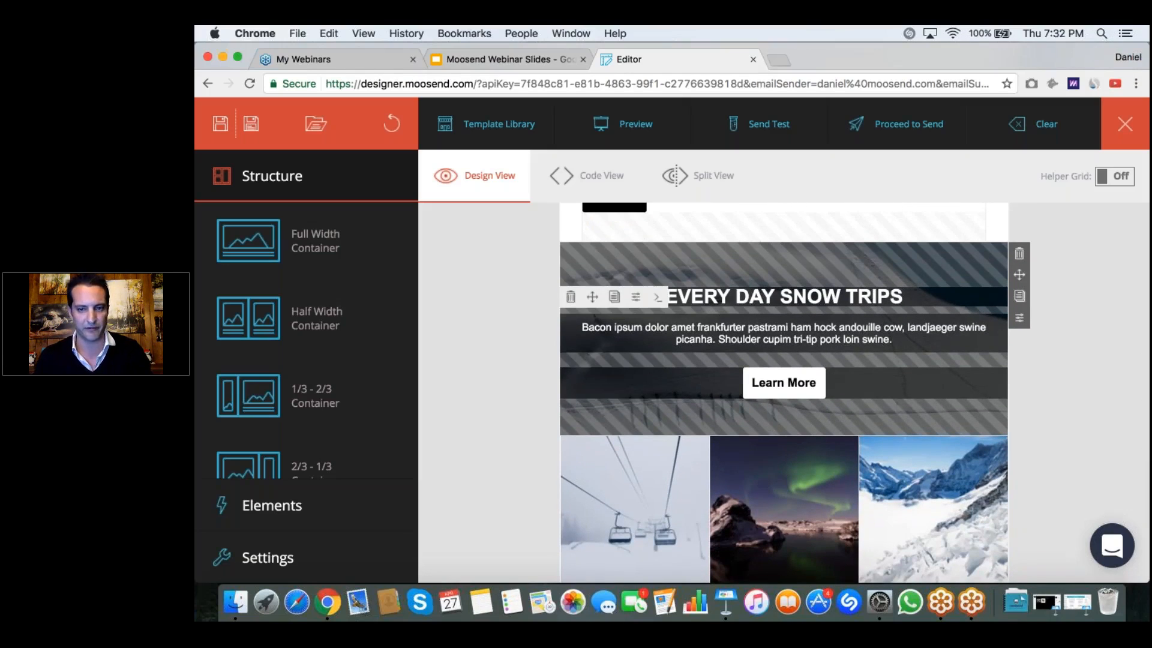
scroll(774, 399, down, 6)
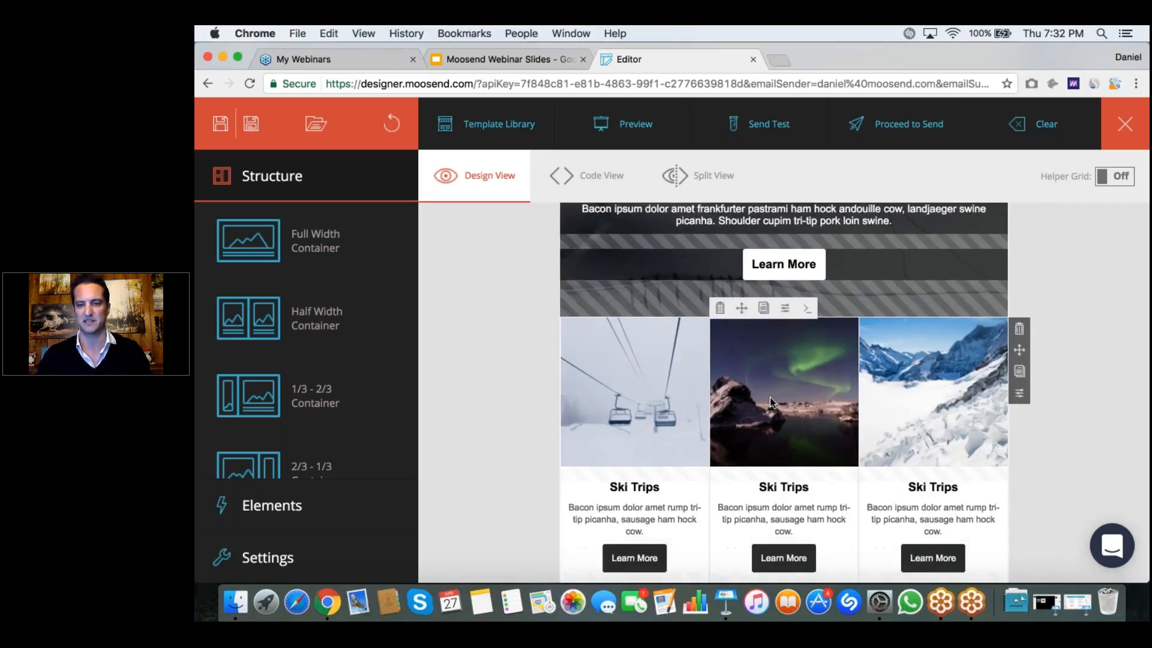
scroll(783, 392, up, 9)
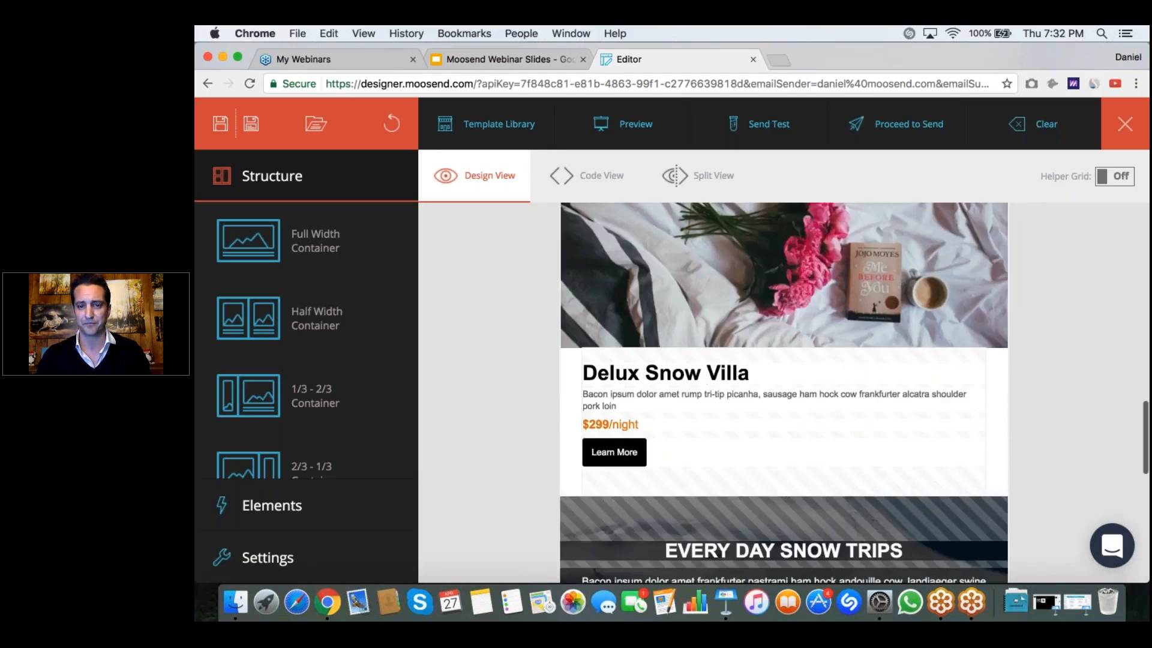
Step: Delete the Every Day Snow Trips row and choose not to be asked again when removing rows
scroll(783, 392, down, 5)
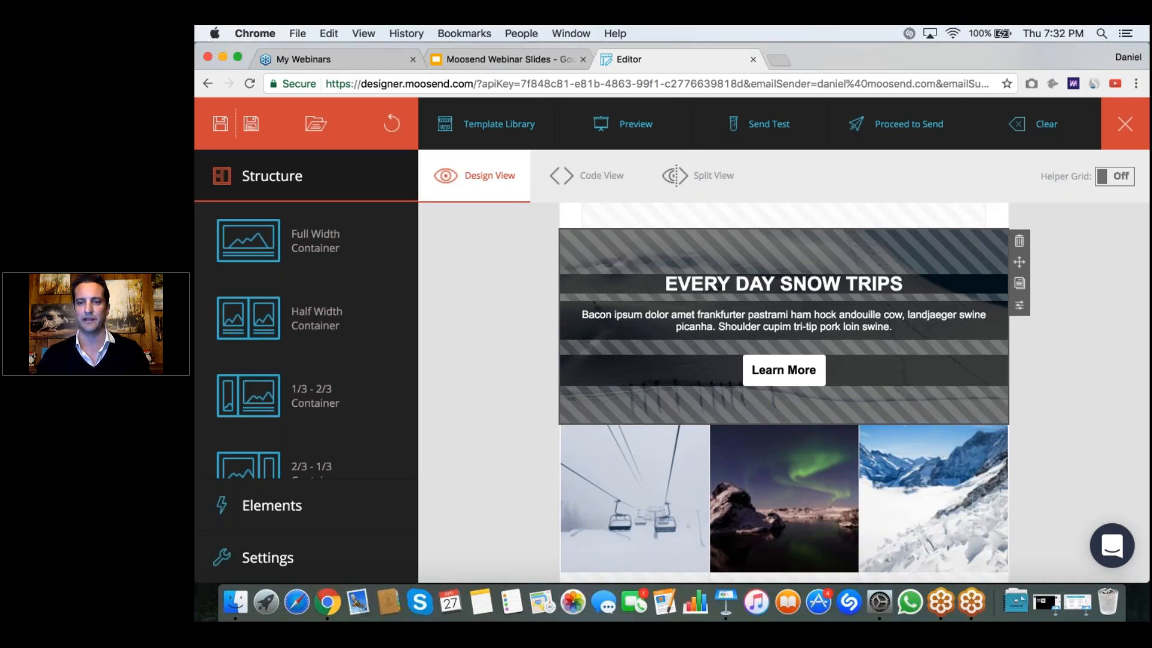
click(1018, 243)
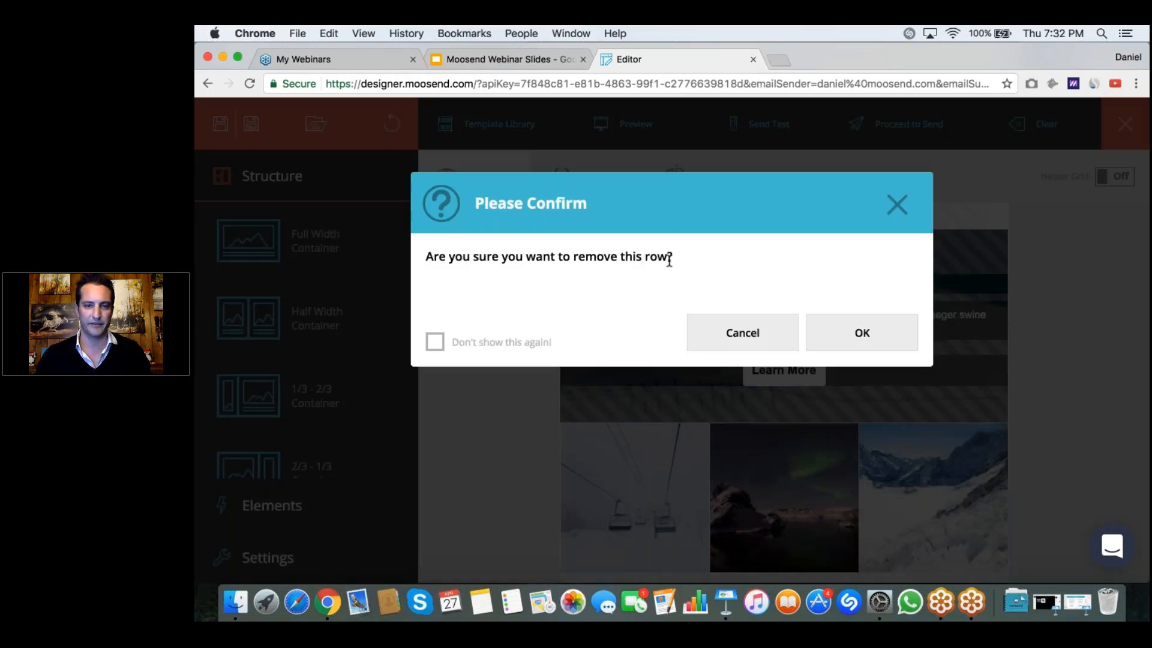
click(435, 342)
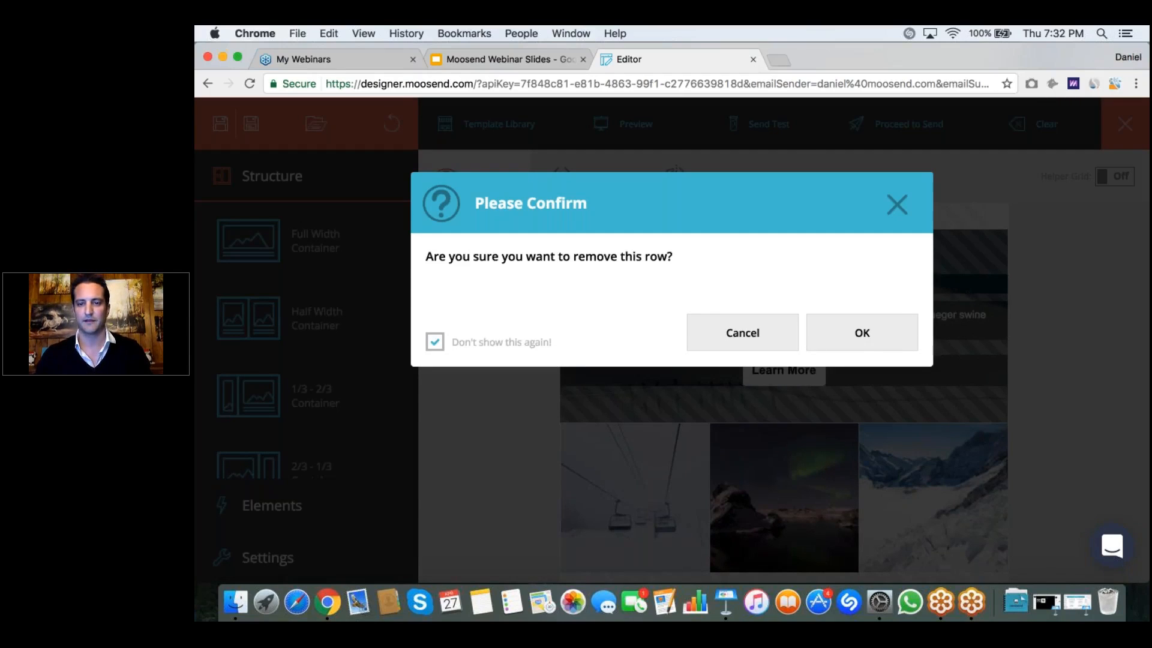
click(862, 333)
Step: Delete the three-column Ski Trips row above the footer
scroll(1009, 354, down, 1)
scroll(1009, 354, up, 1)
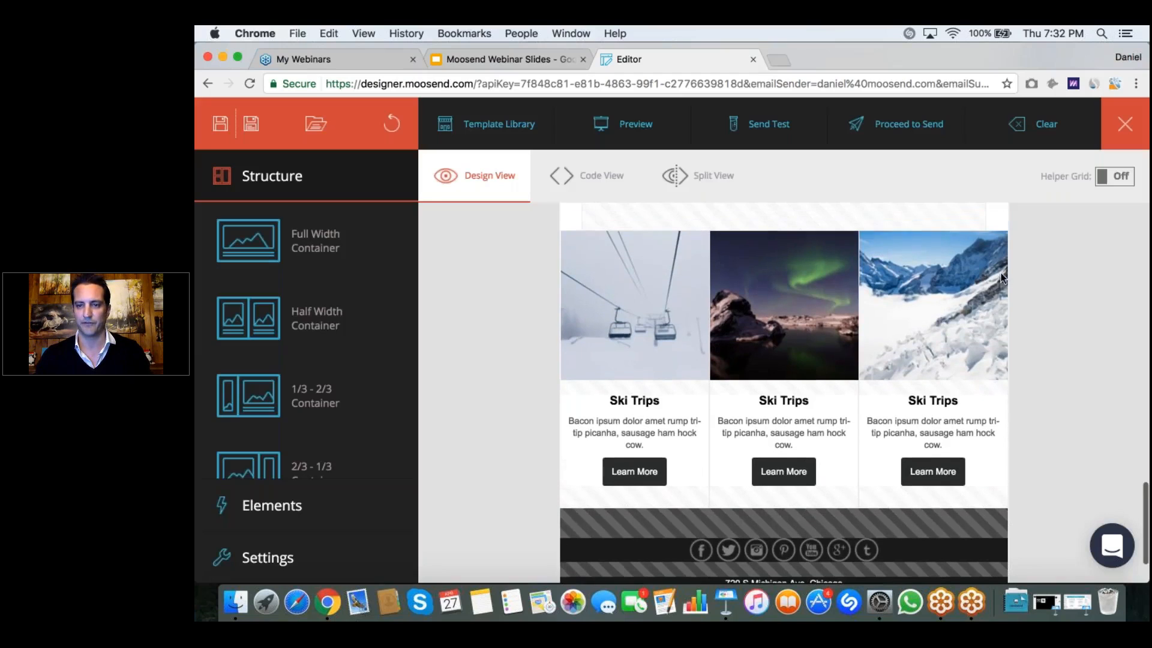
click(1018, 242)
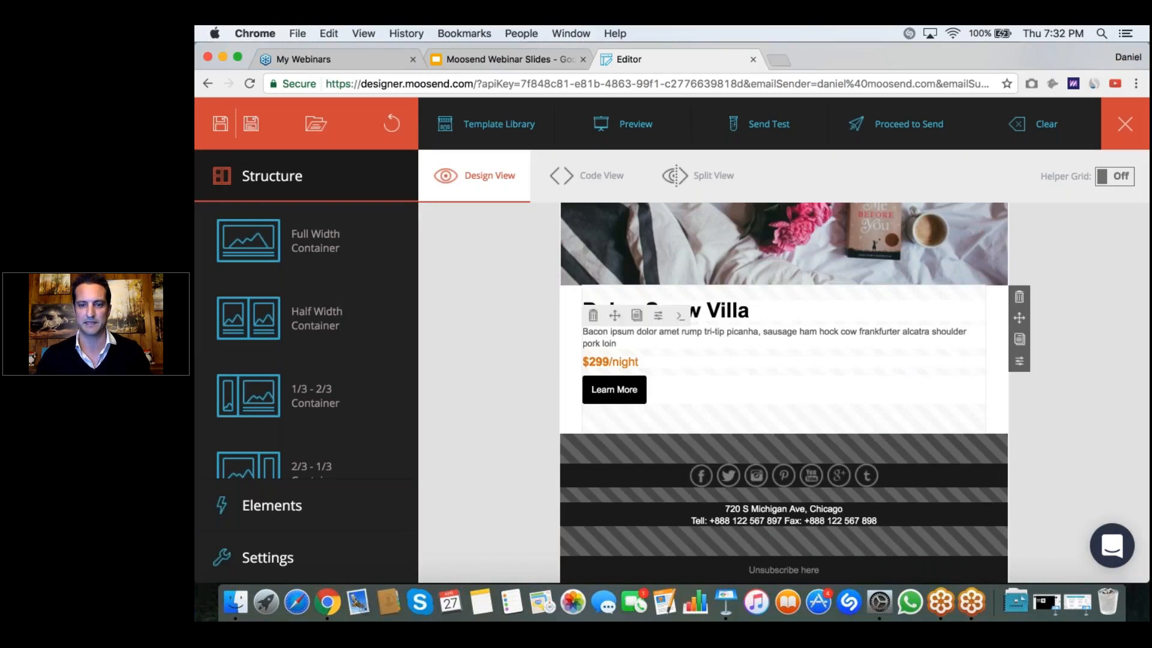
scroll(784, 390, up, 5)
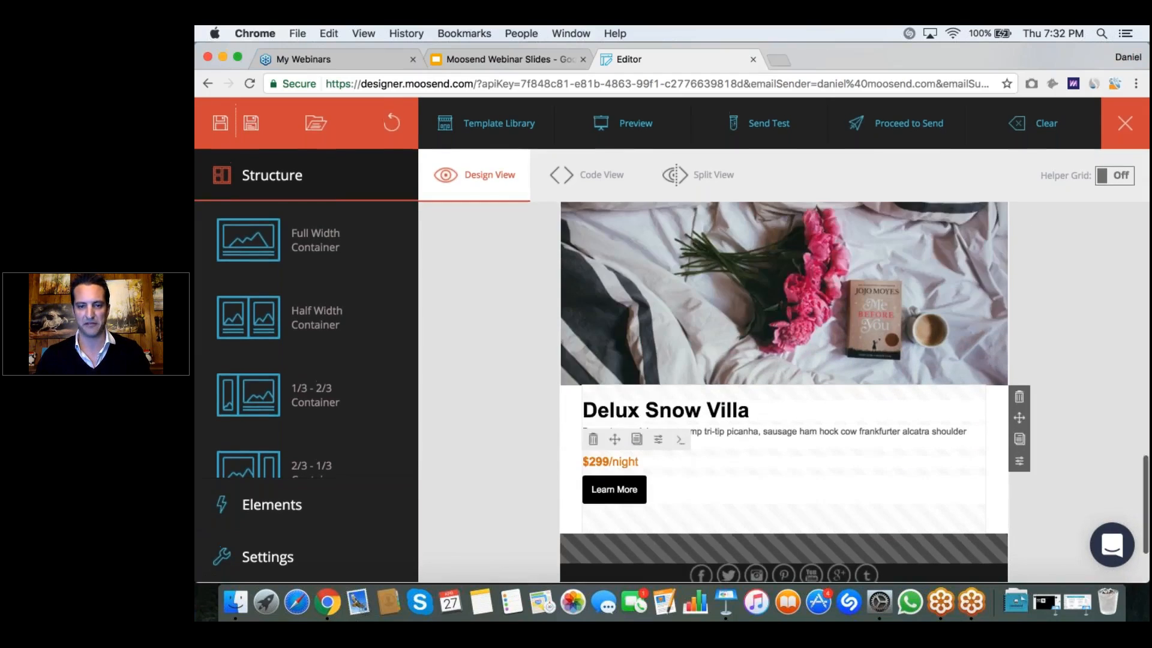
scroll(894, 336, up, 4)
scroll(893, 336, down, 1)
scroll(894, 336, up, 2)
scroll(894, 336, down, 5)
scroll(784, 392, up, 10)
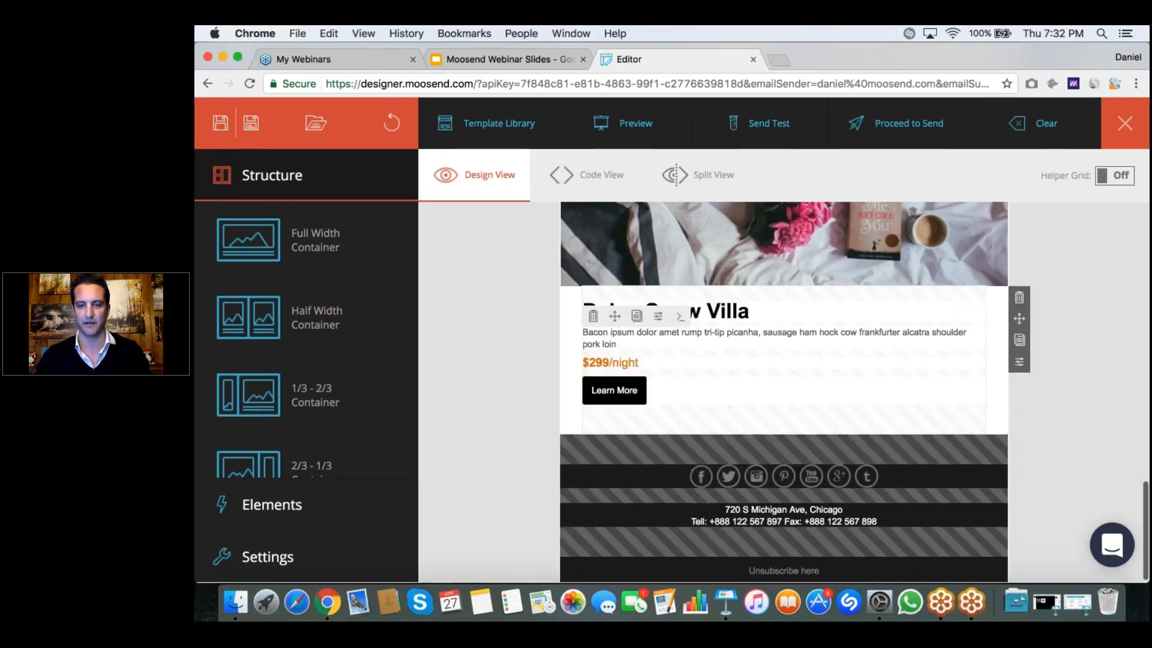
Step: Replace the Mountain Hotel logo at the top of the email with Logo Villa Levante.png from the Webinar Email Materials download folder
scroll(784, 392, up, 5)
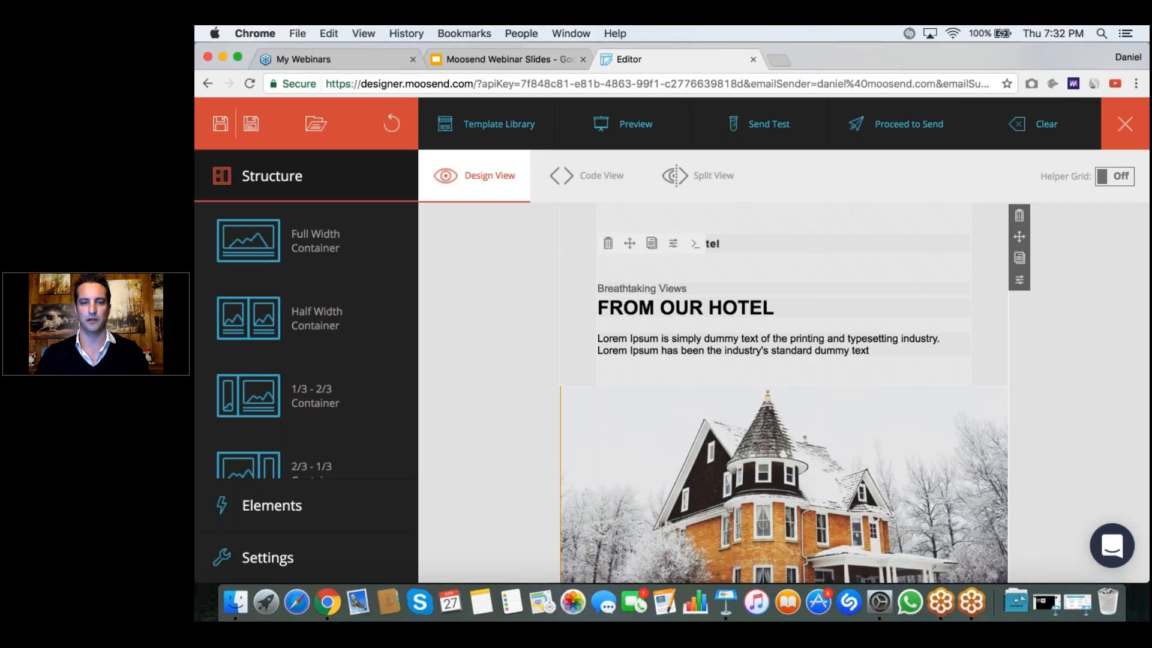
click(712, 245)
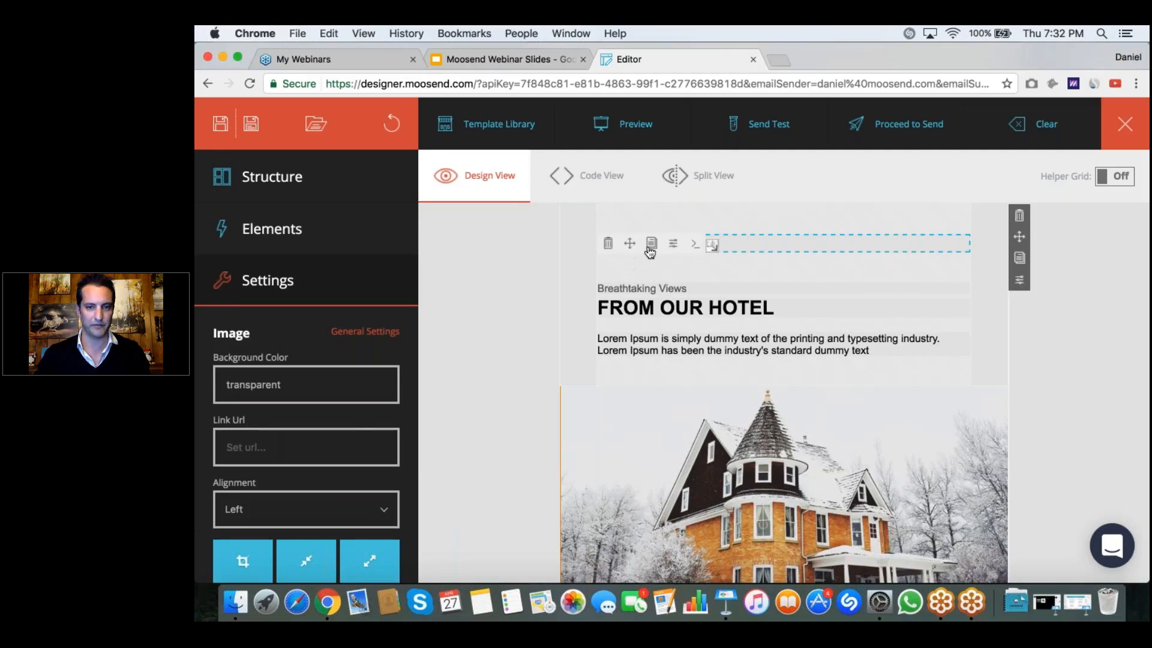
scroll(353, 423, down, 4)
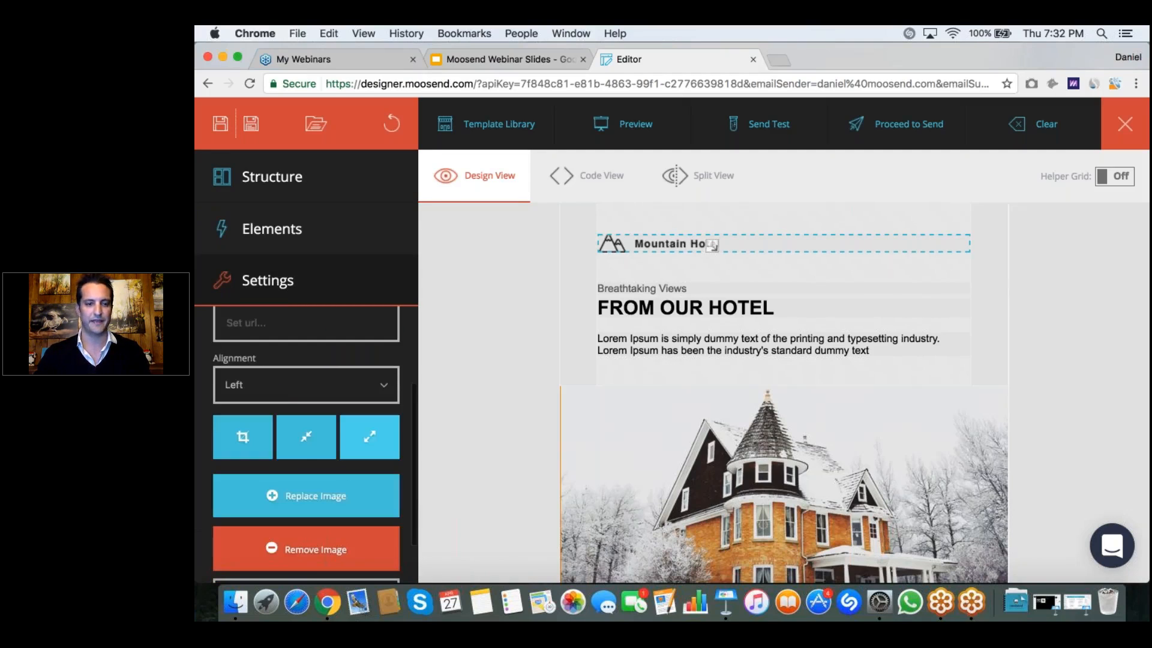
scroll(309, 444, down, 2)
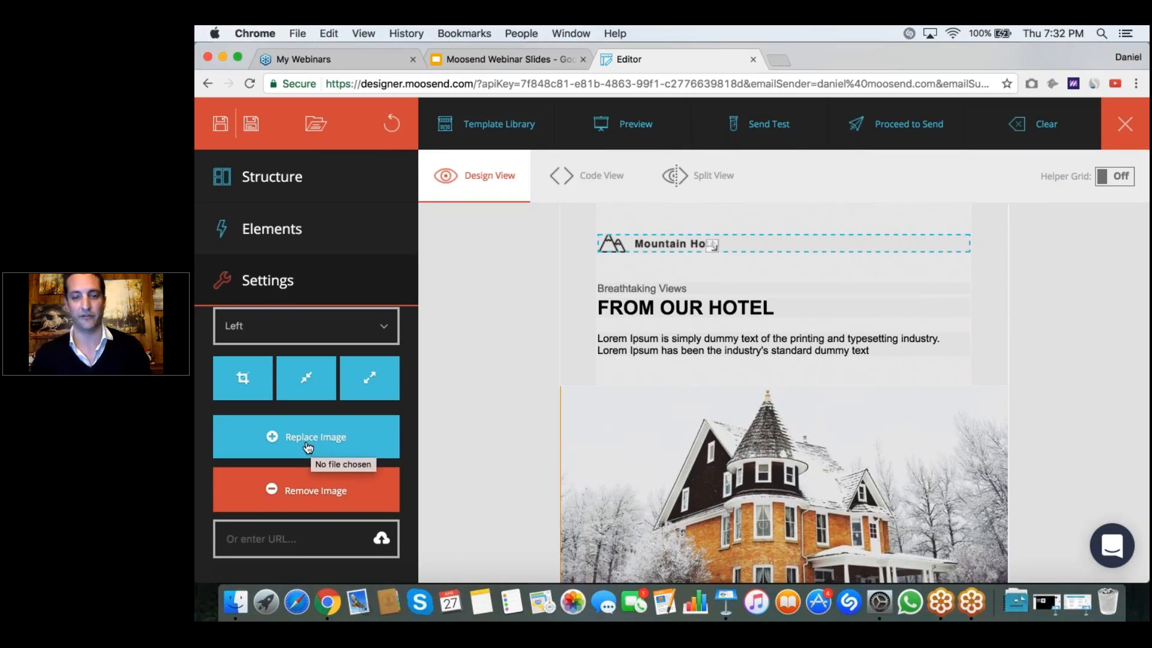
click(307, 444)
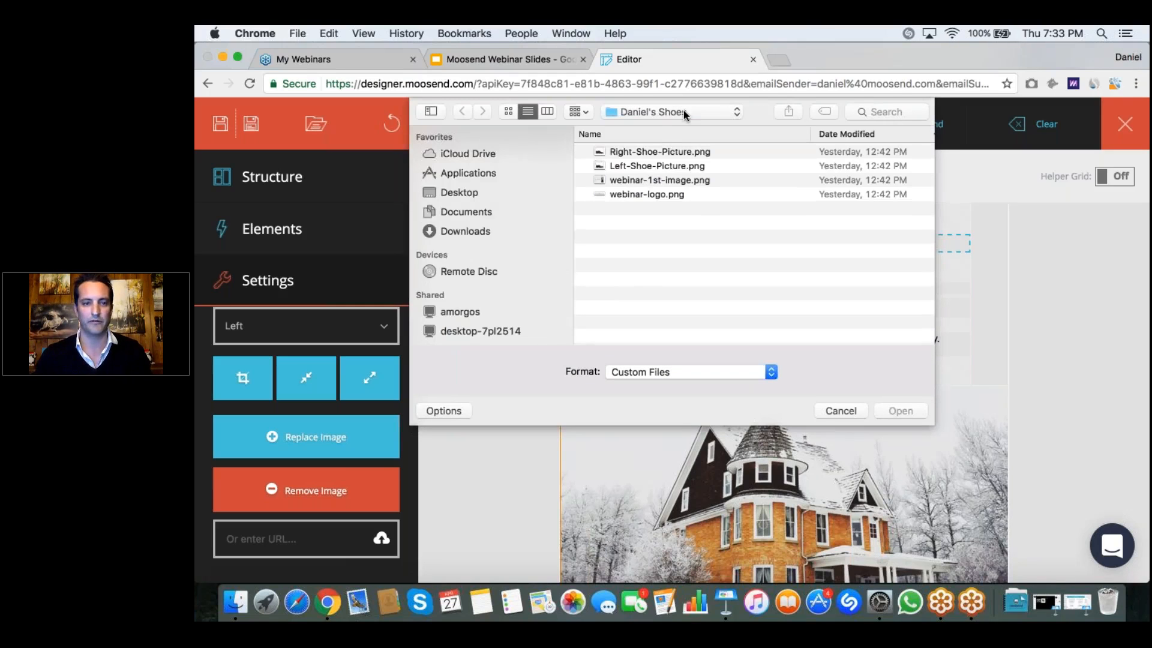
click(480, 232)
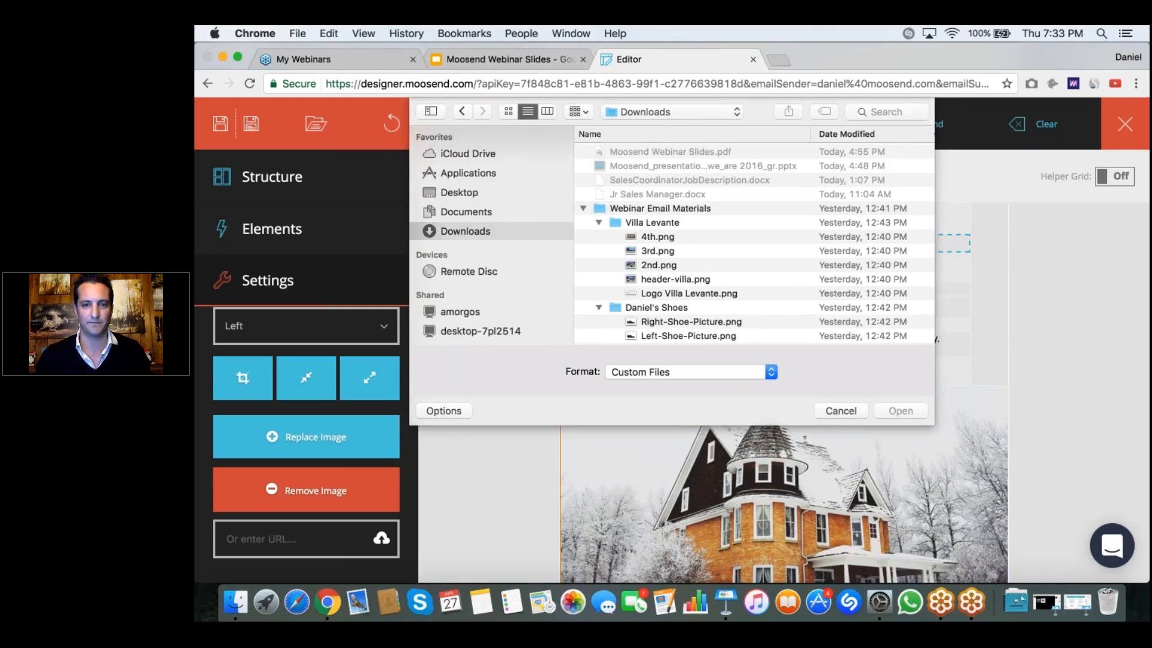
click(597, 222)
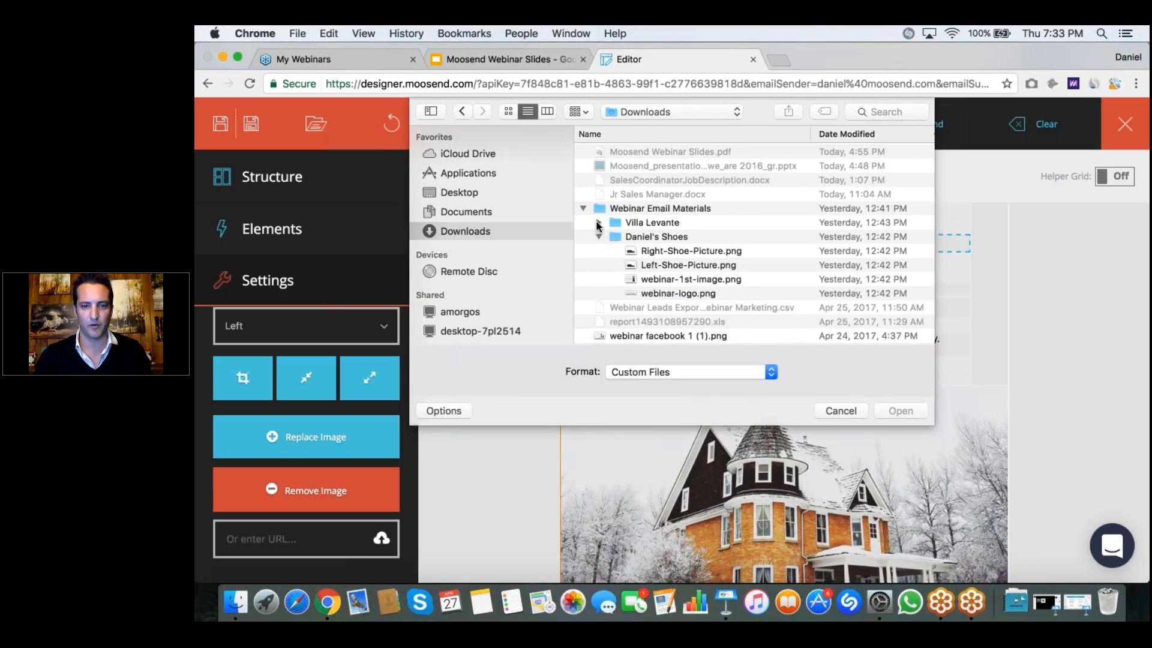
click(598, 223)
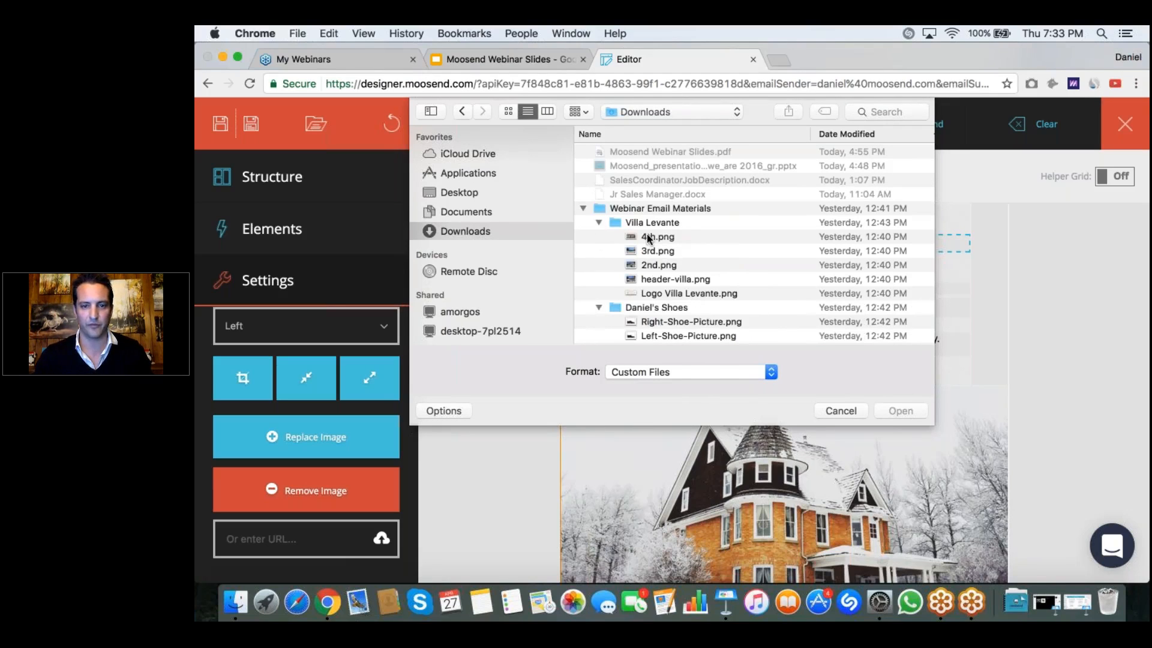
double_click(691, 294)
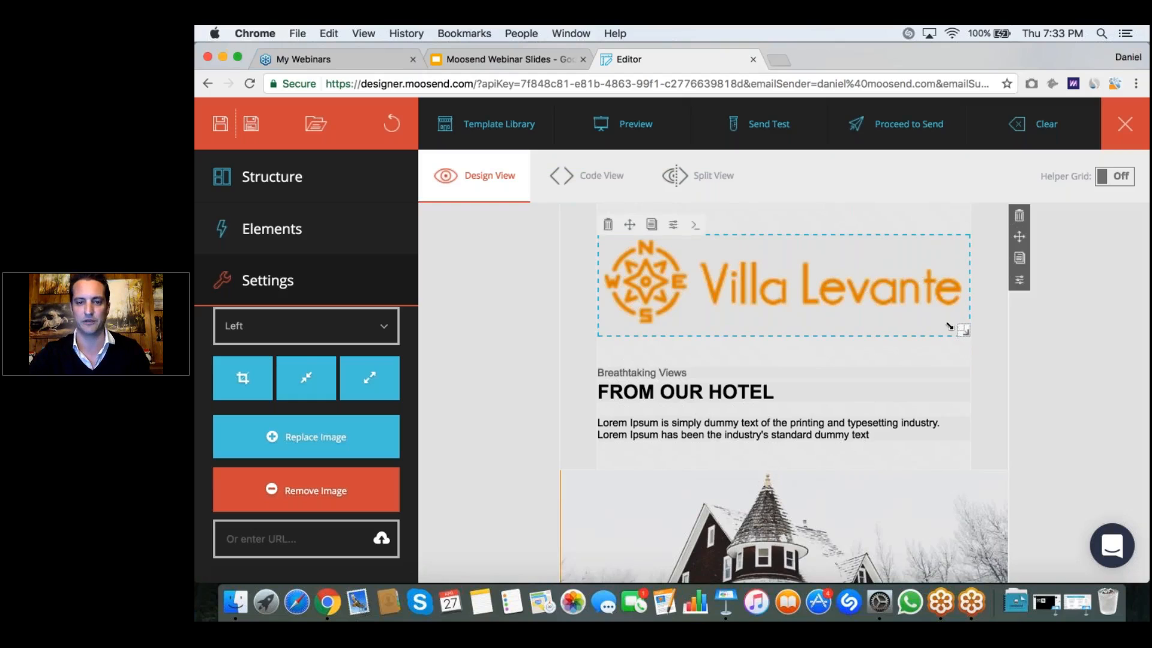
Step: Try manual and full-width scaling on the Villa Levante logo and settle on the automatically shrunken size
drag(962, 329, 764, 273)
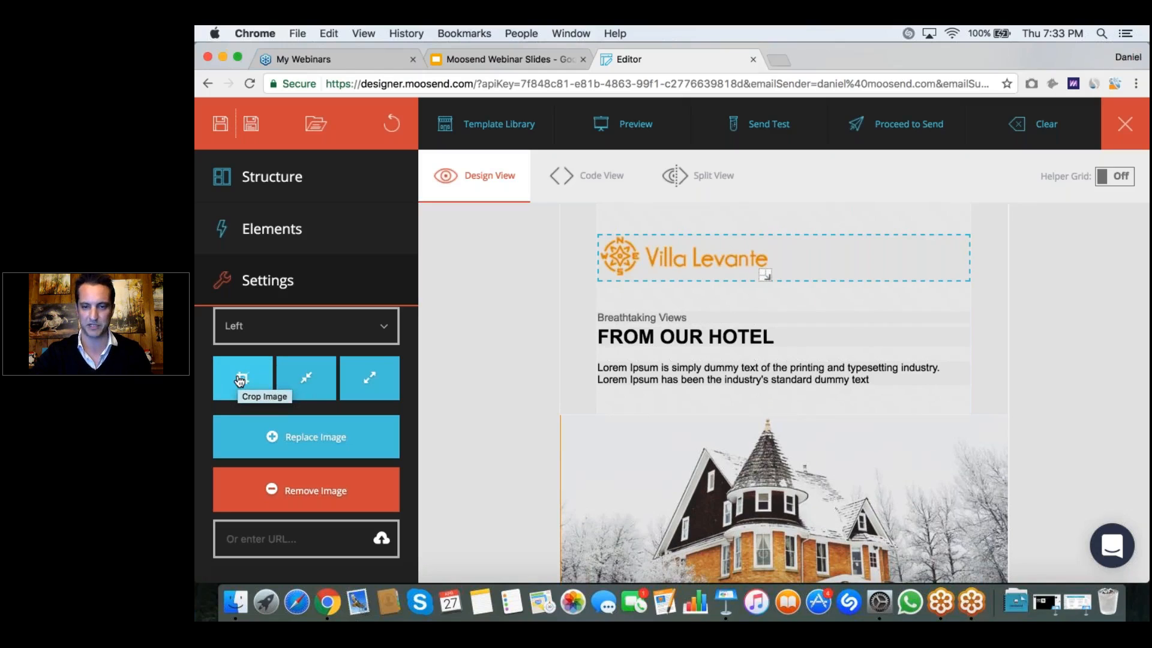
click(305, 378)
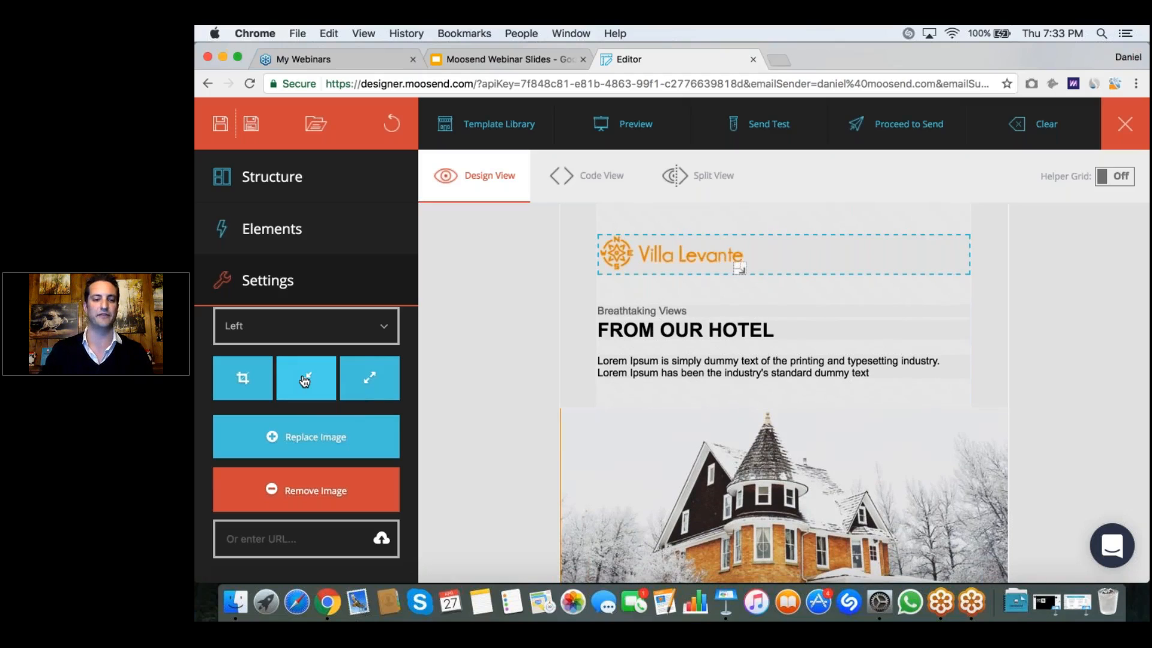
click(370, 378)
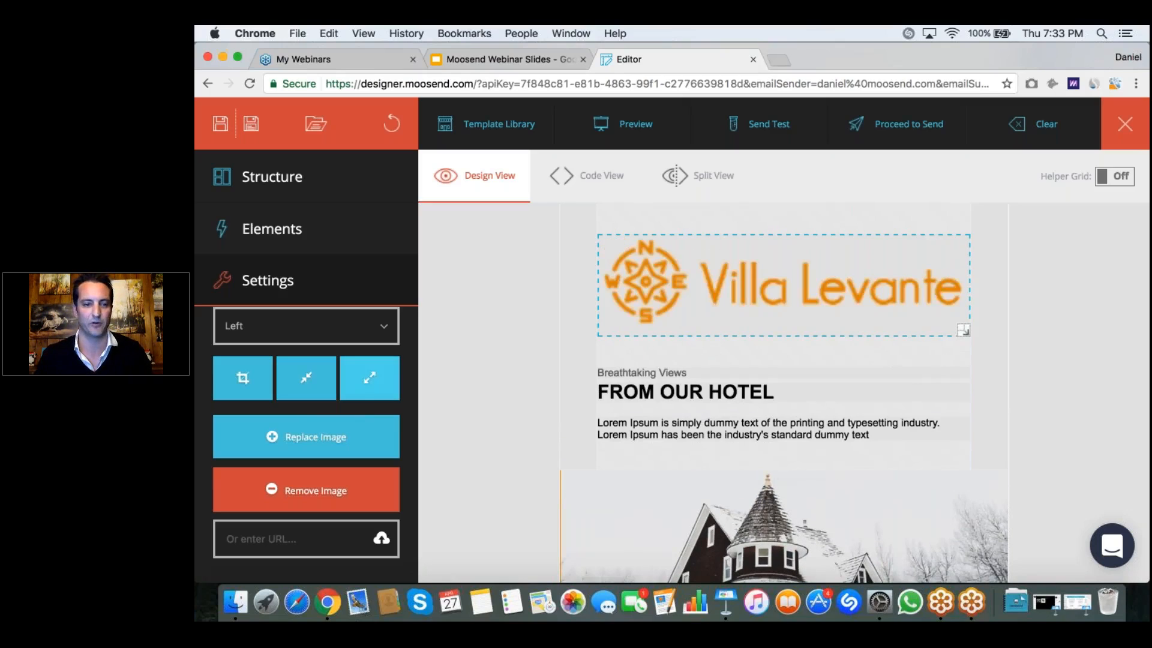
click(312, 380)
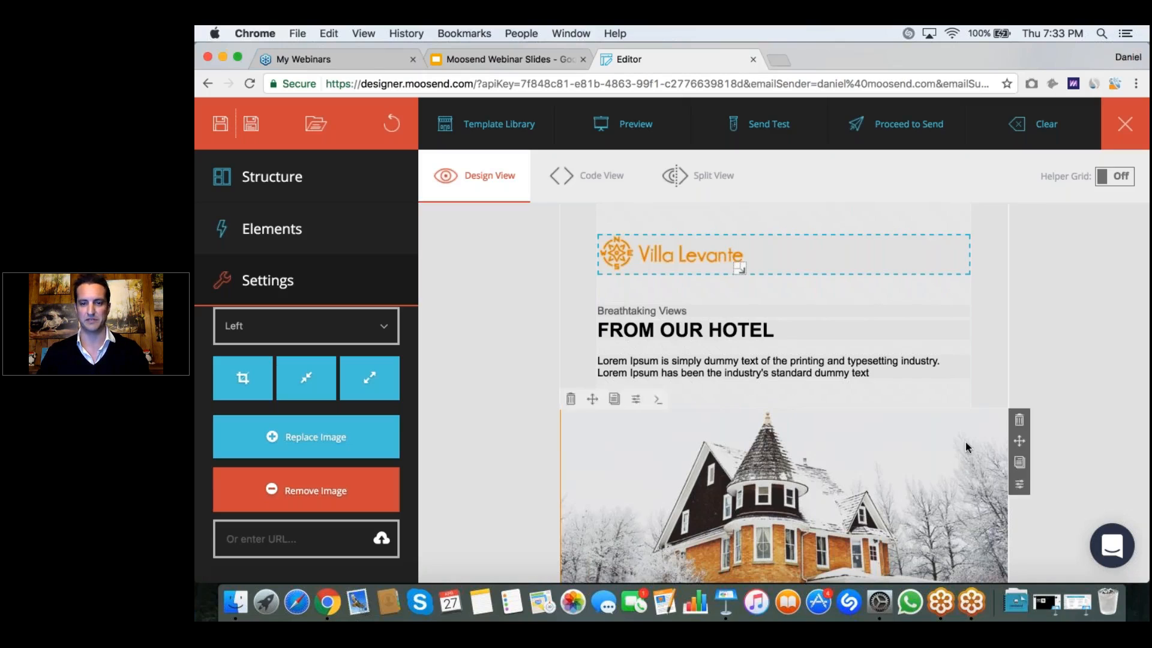
Step: Change the heading below Breathtaking Views to read FROM OUR CORFU VILLA
click(777, 334)
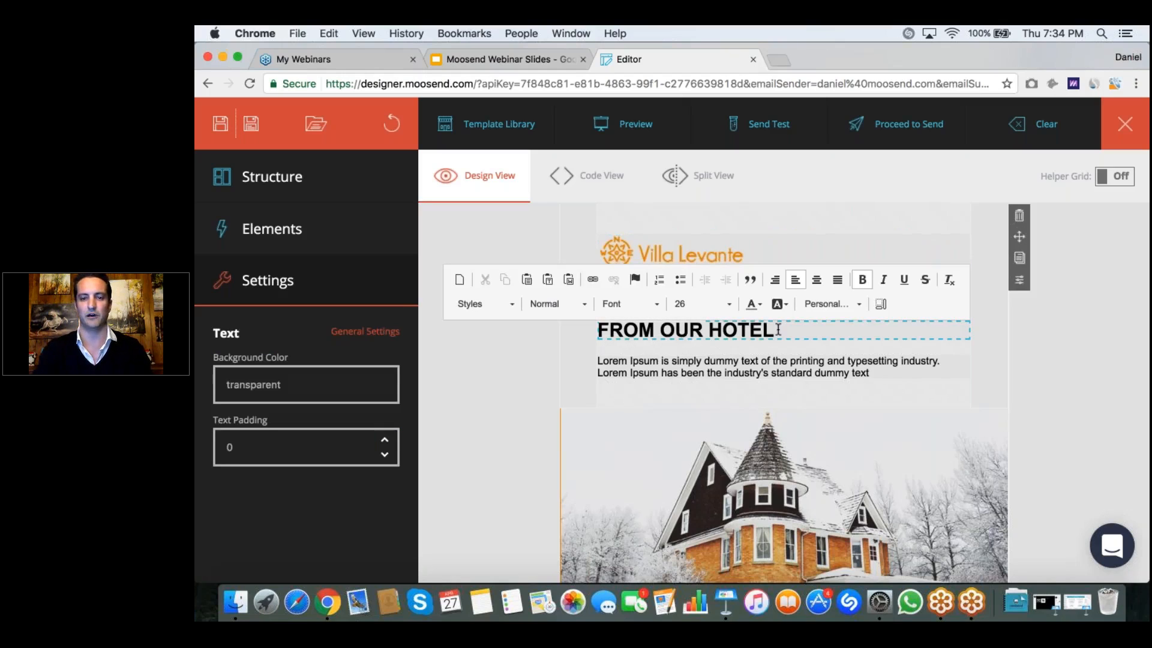
key(BackSpace)
key(BackSpace)
key(BackSpace)
key(BackSpace)
key(BackSpace)
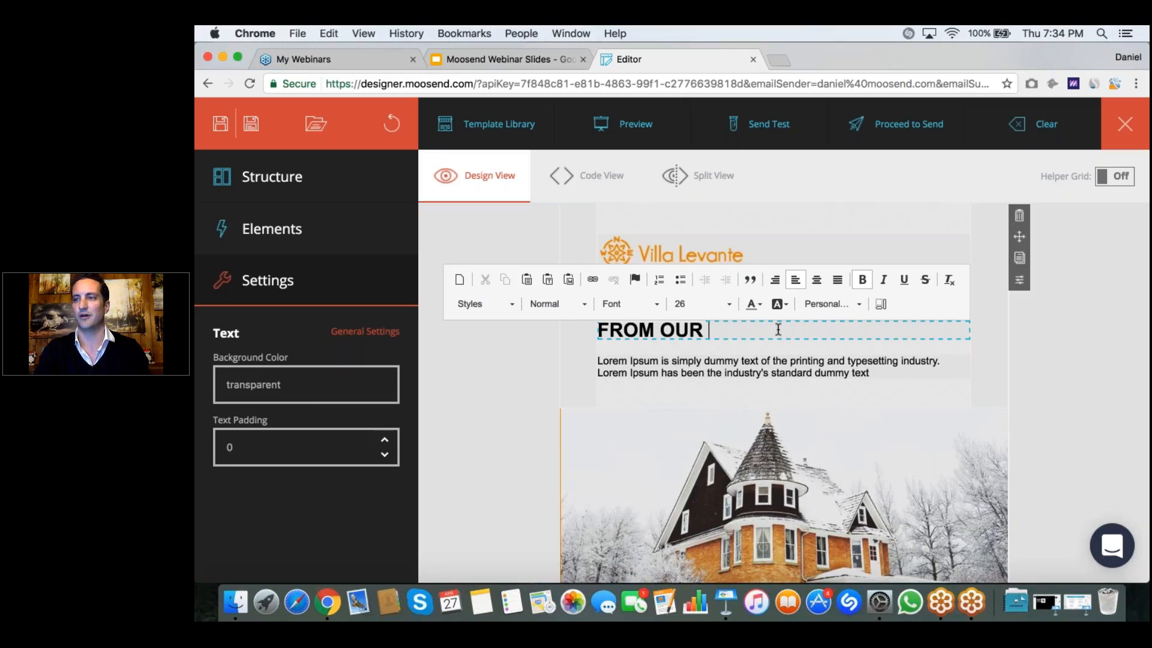
text(CORFU VILLA)
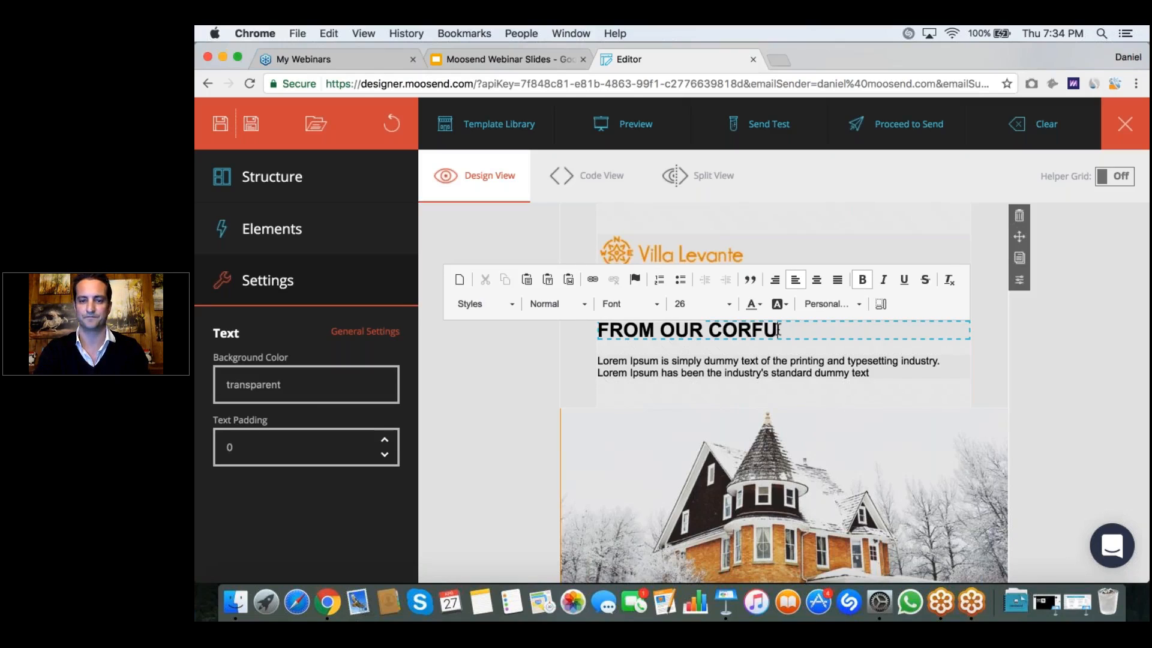
click(520, 354)
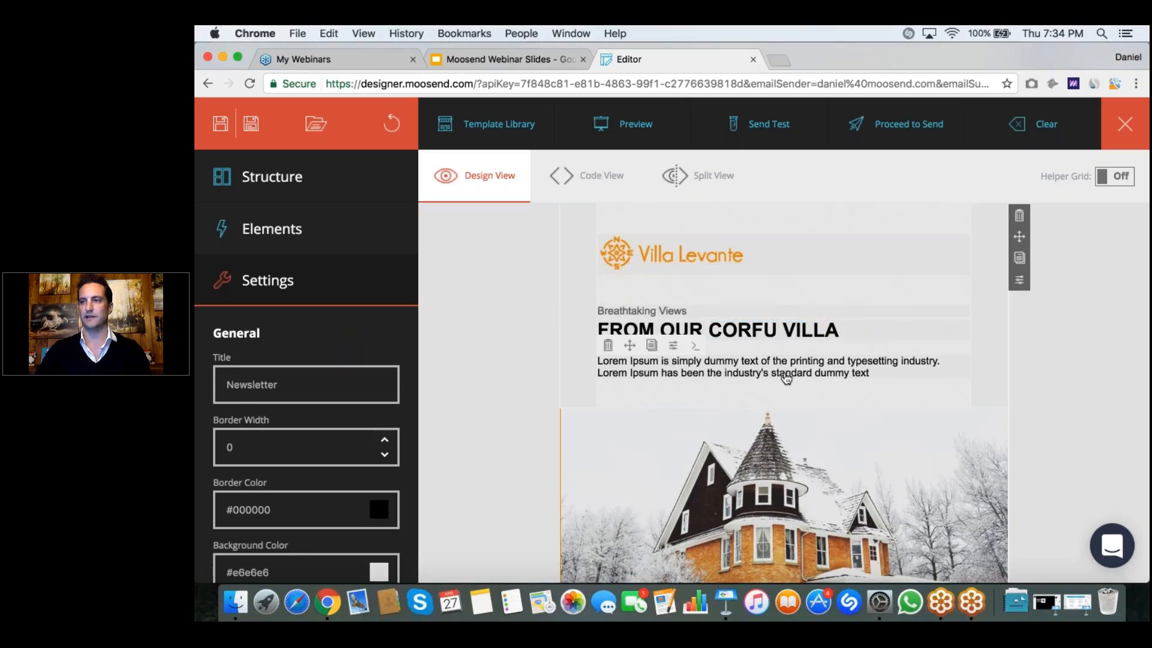
Step: Replace the Lorem Ipsum paragraph under the heading with the Word-pasted text "Villa Levante is a brand-new luxury villa located in Corfu!"
click(842, 374)
drag(887, 373, 597, 360)
key(BackSpace)
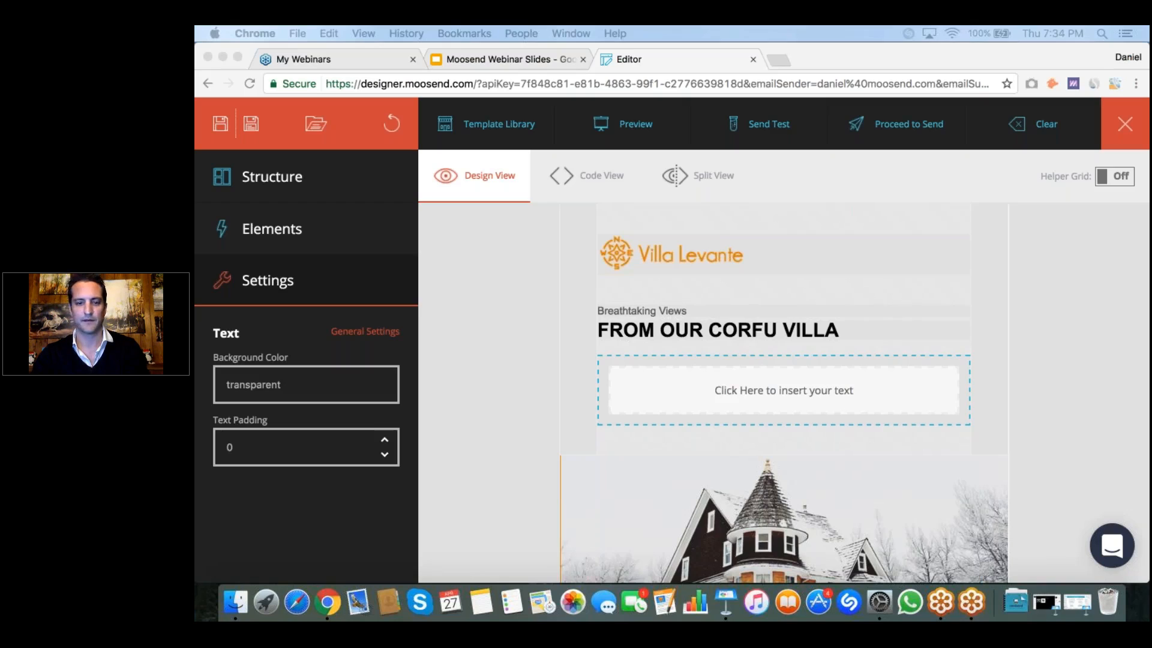
click(735, 375)
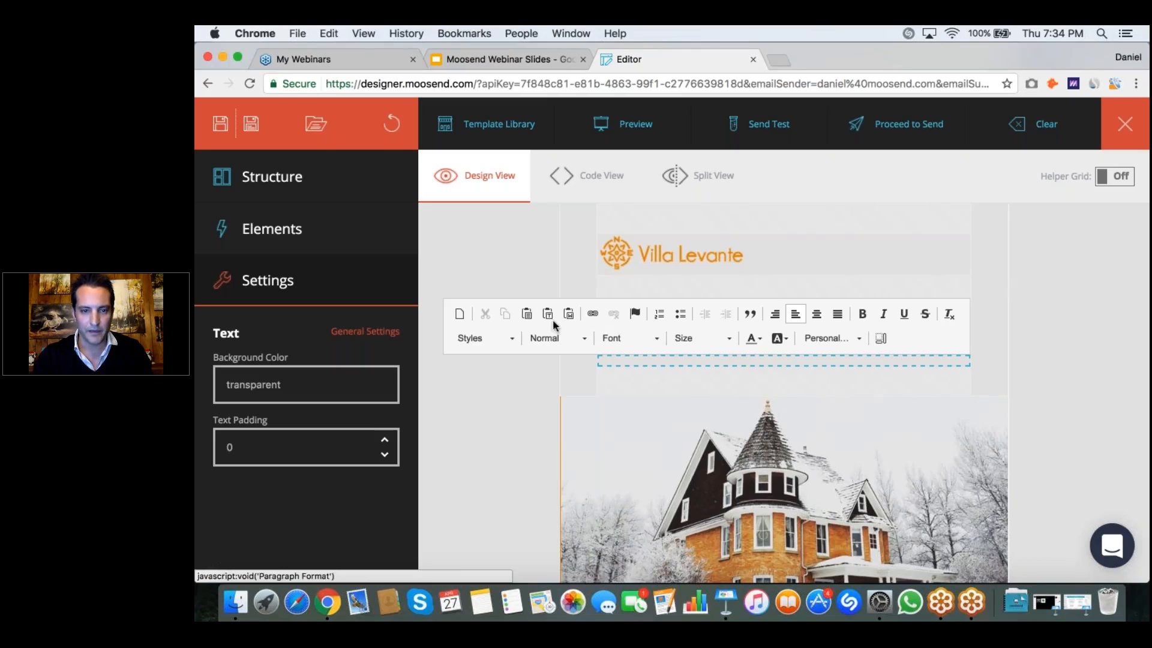
click(569, 315)
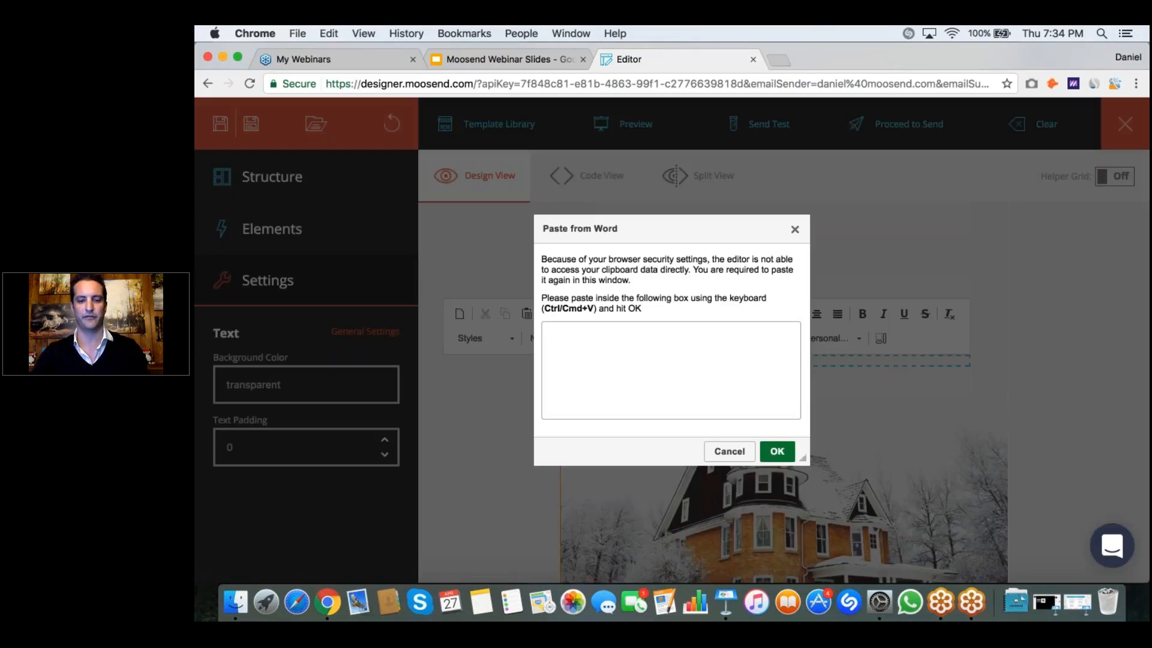
text(Villa Levante is a brand-new luxury villa located in Corfu!)
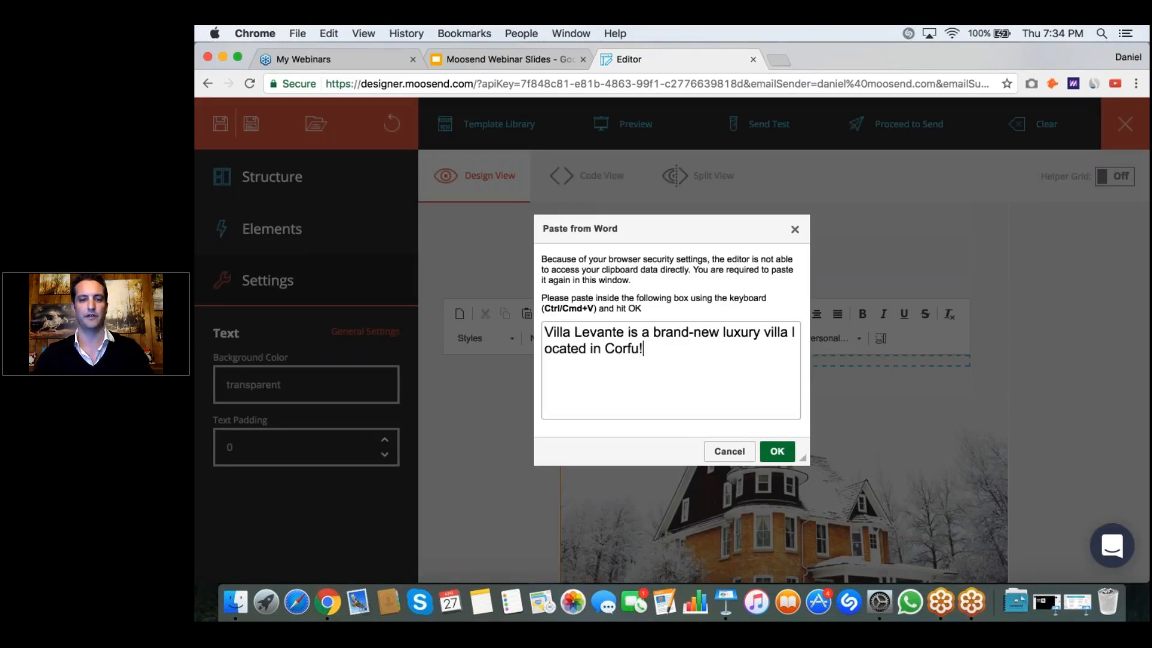
click(774, 449)
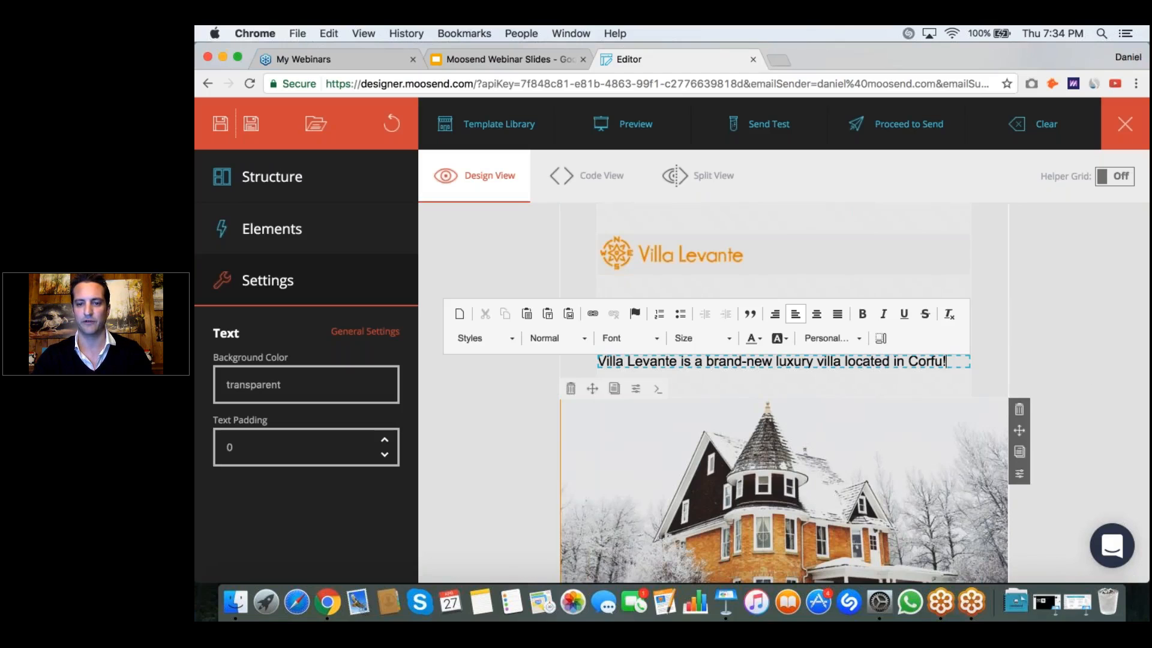
Step: Replace the large snowy hotel image with header-villa.png from the Villa Levante folder
scroll(833, 394, down, 4)
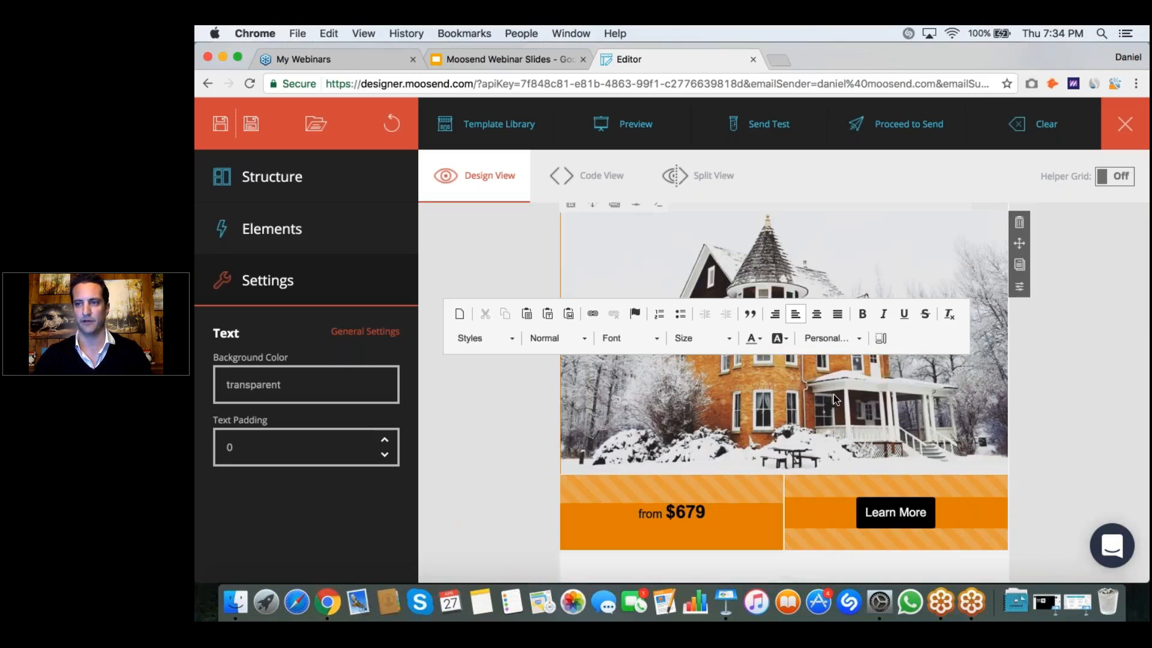
click(834, 394)
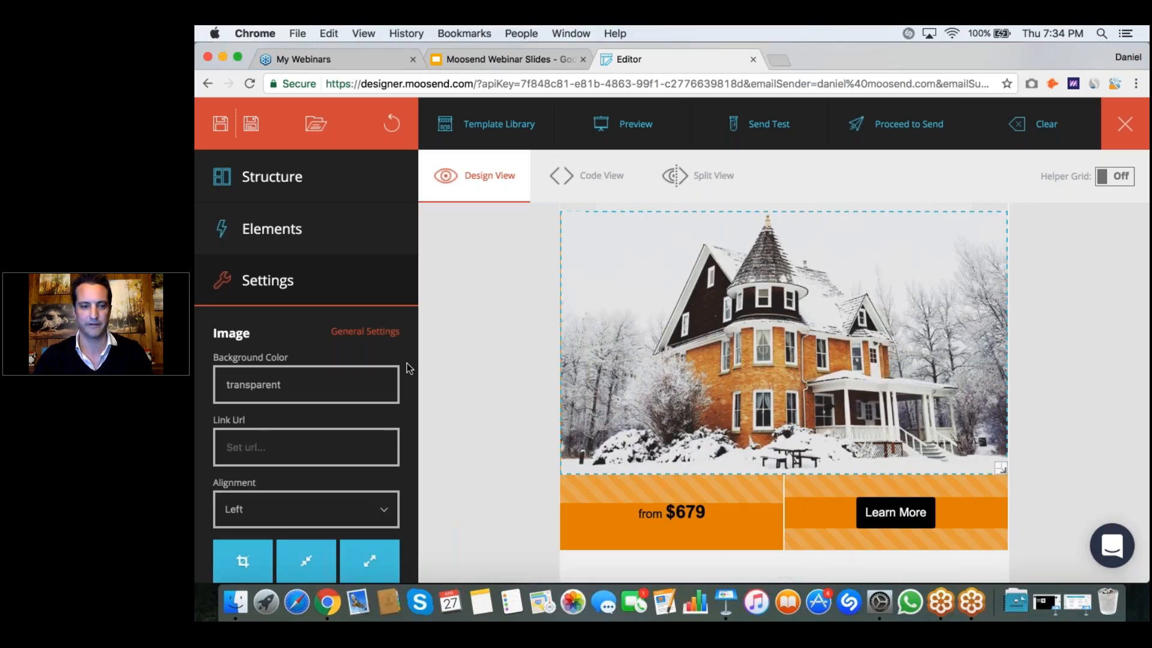
scroll(407, 362, down, 5)
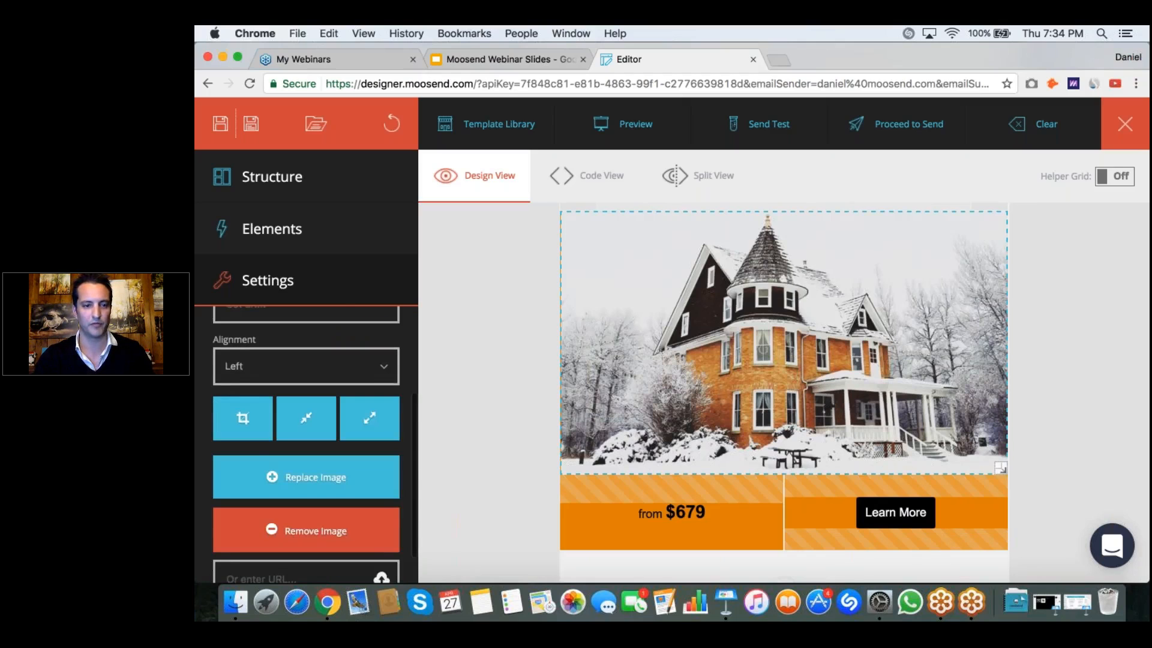
scroll(312, 437, down, 2)
click(316, 437)
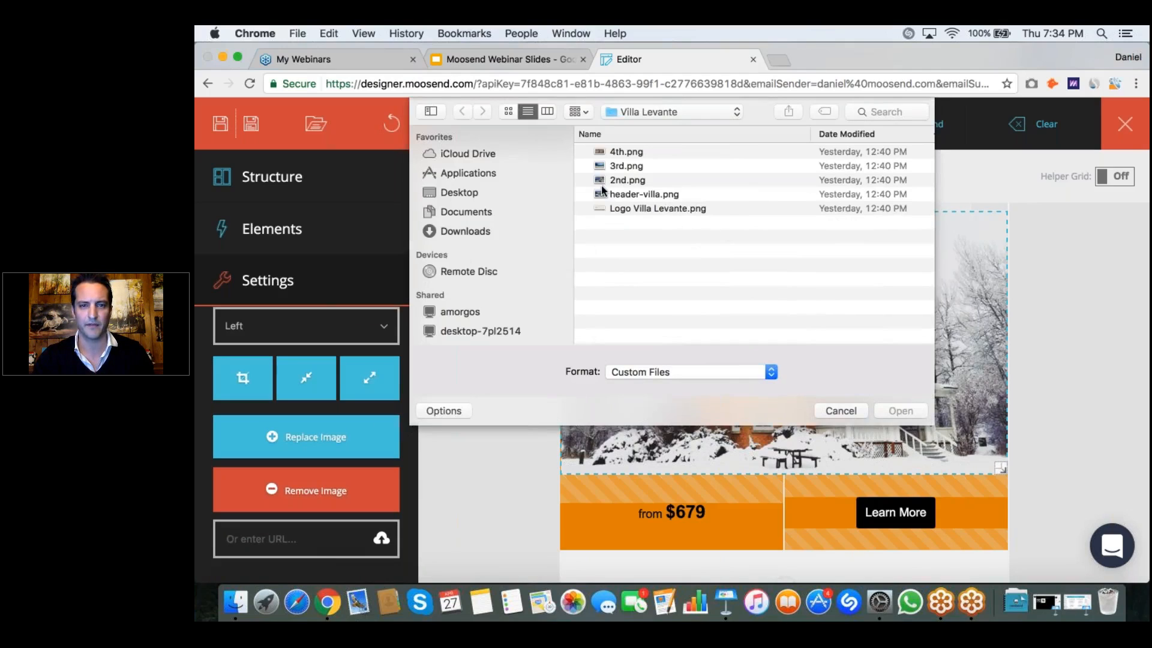
double_click(653, 195)
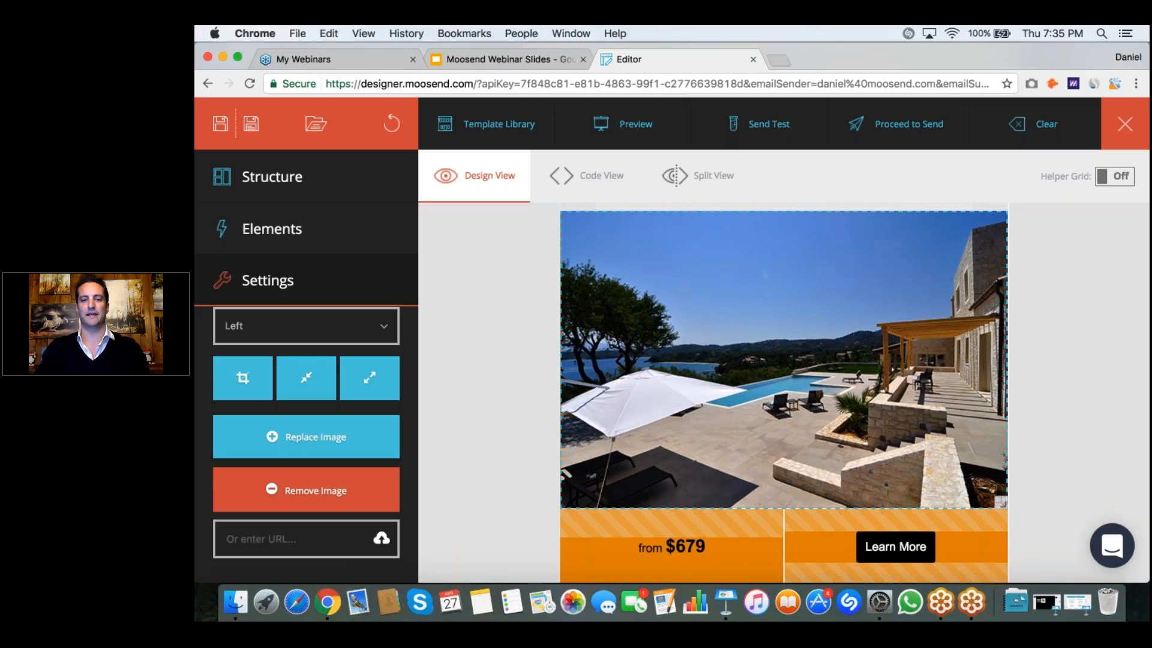
Step: Replace the price text in the orange row with the Word-pasted text "1 WEEK STAY starting at: $20,000"
mouse_move(828, 376)
scroll(827, 376, down, 5)
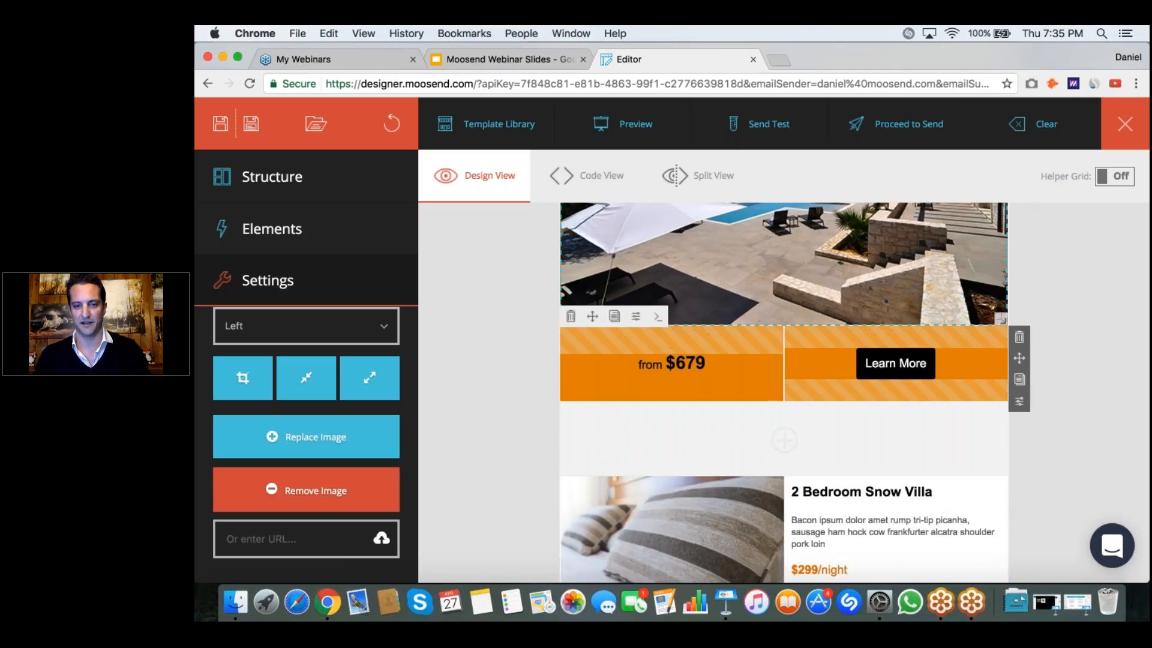
scroll(783, 393, up, 4)
scroll(837, 362, down, 2)
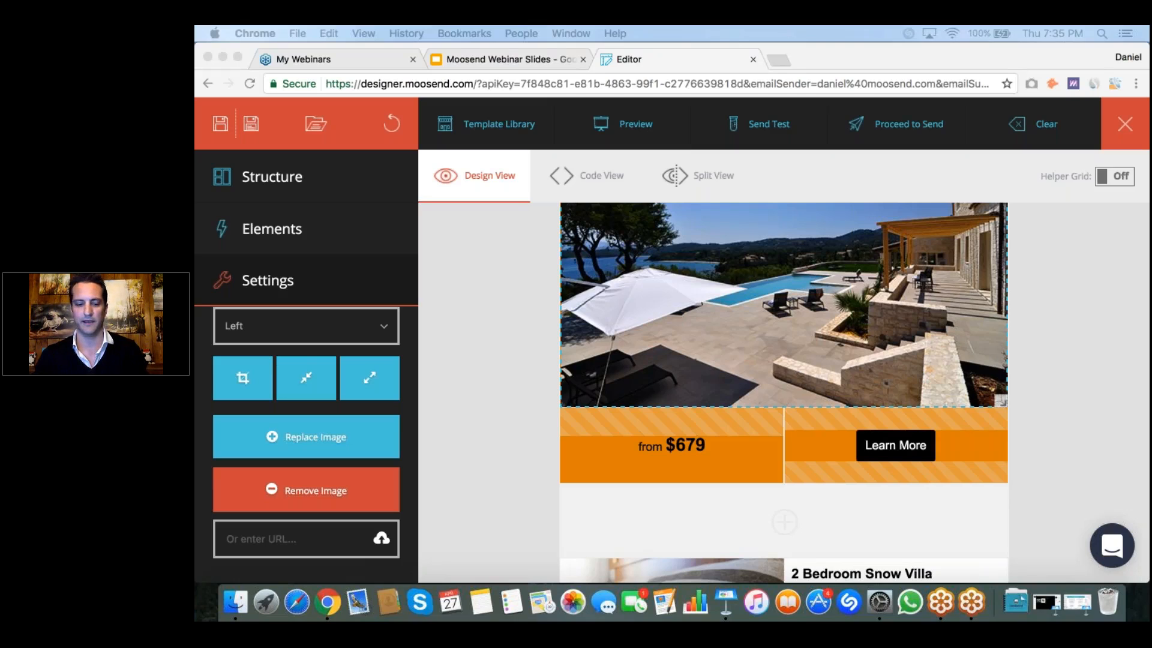
click(680, 448)
click(680, 448)
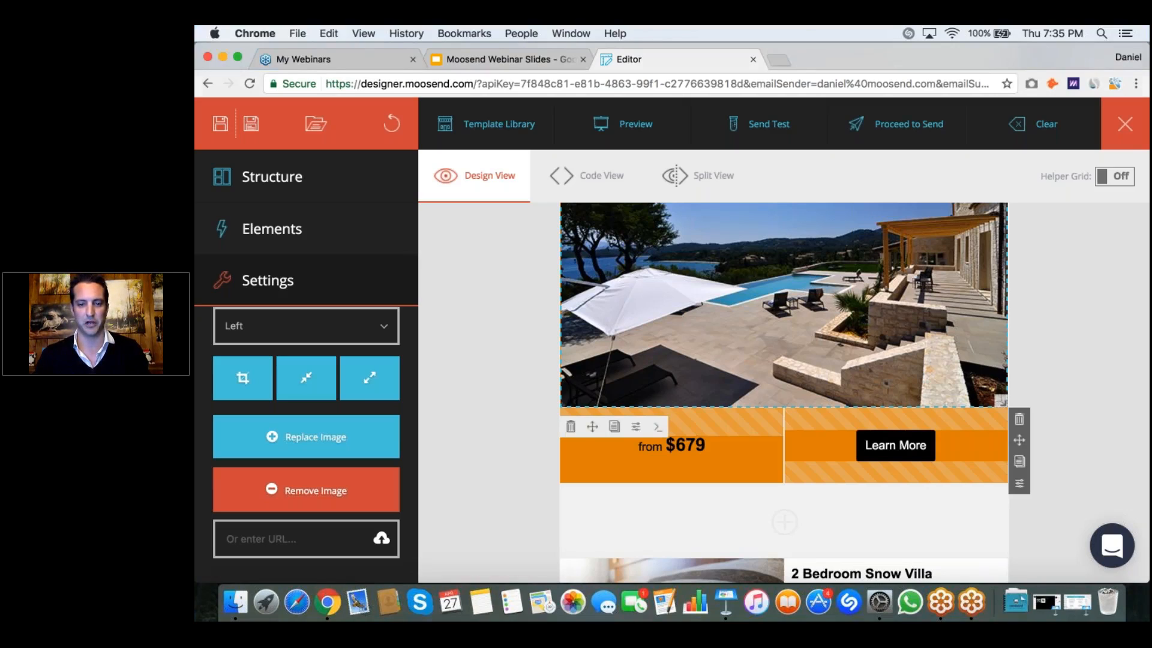
click(680, 448)
drag(705, 445, 637, 444)
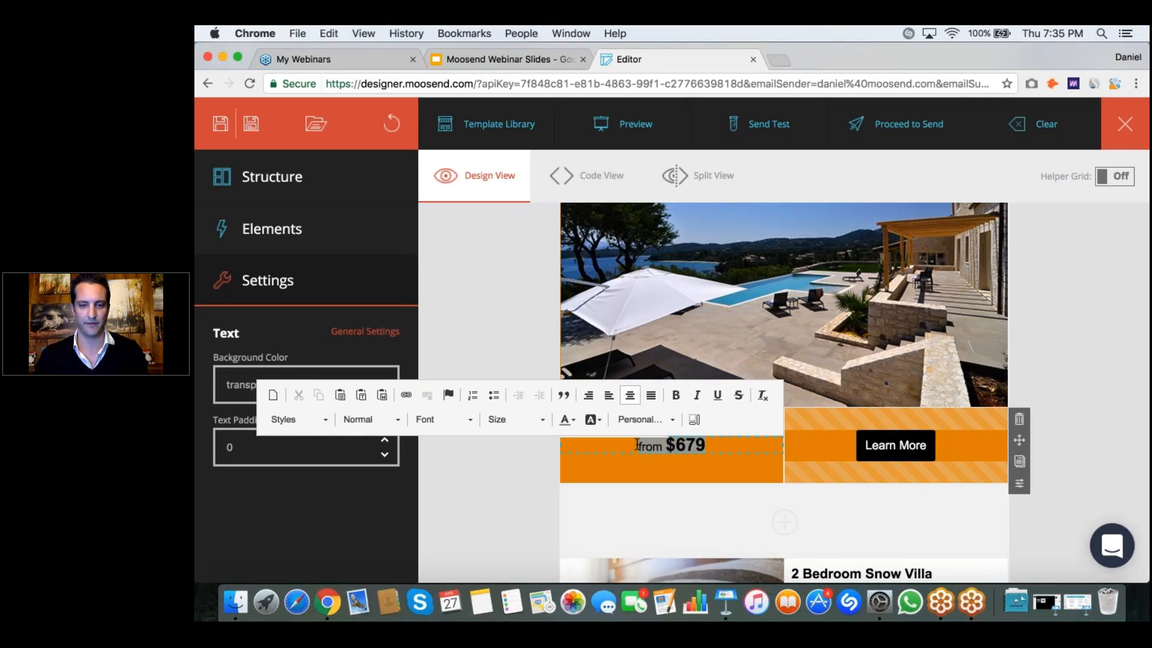
key(BackSpace)
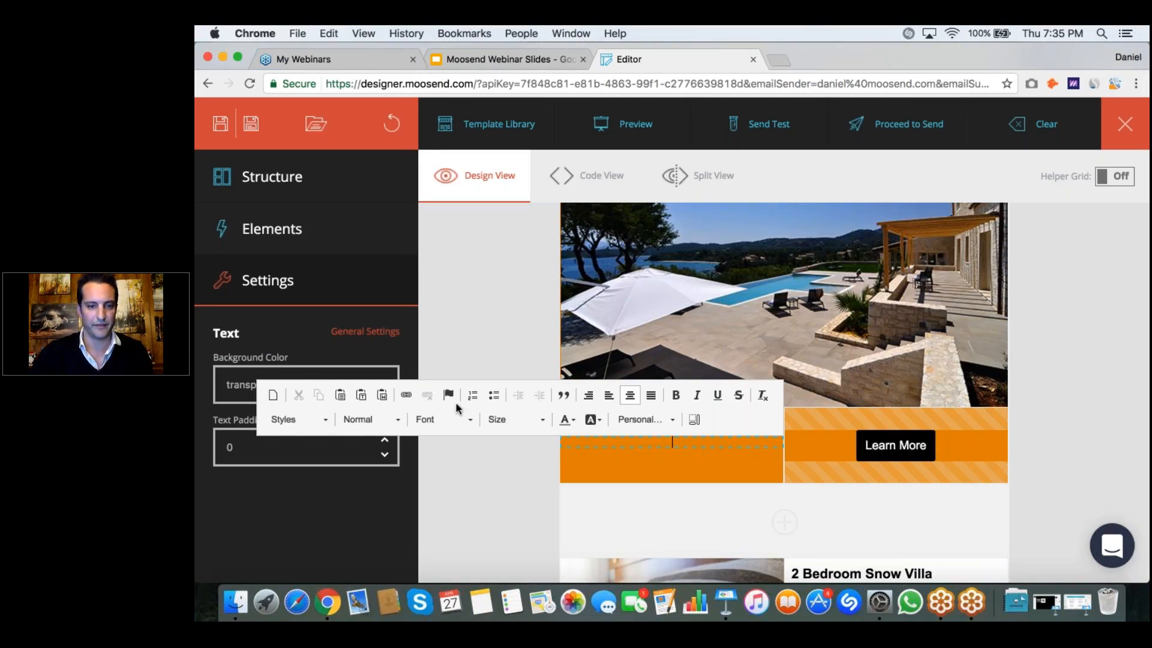
click(380, 395)
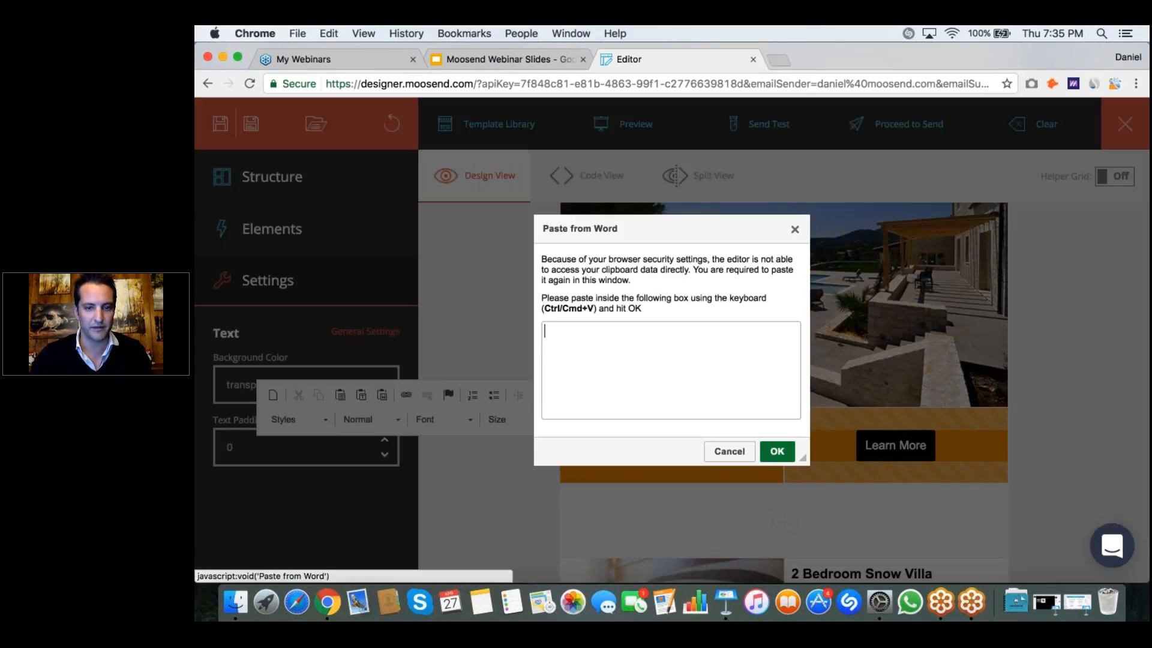
text(1 WEEK STAY starting at: $20,000)
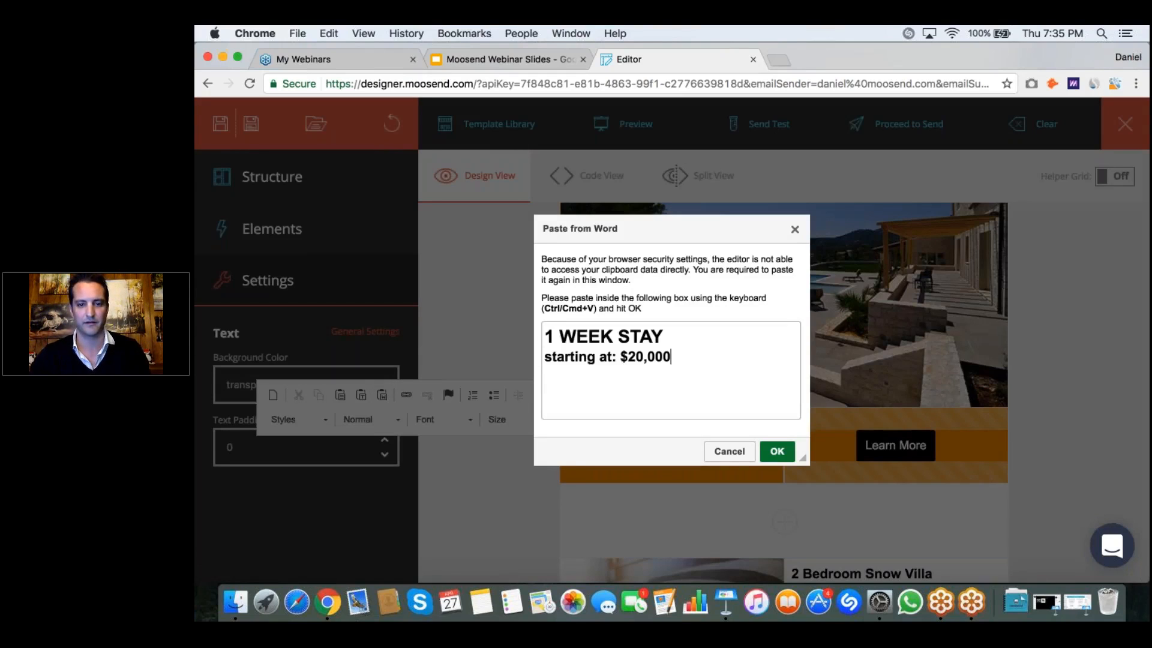
click(778, 451)
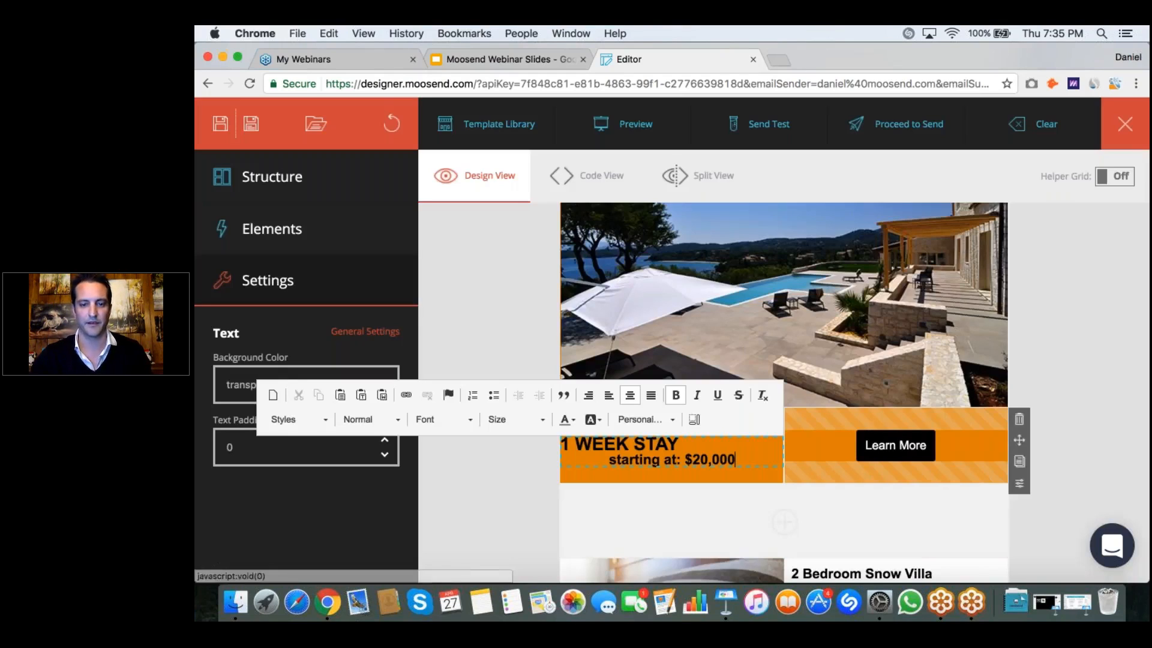
Step: Put "starting at: $20,000" on its own left-aligned line under "1 WEEK STAY" in the orange row
click(611, 458)
key(BackSpace)
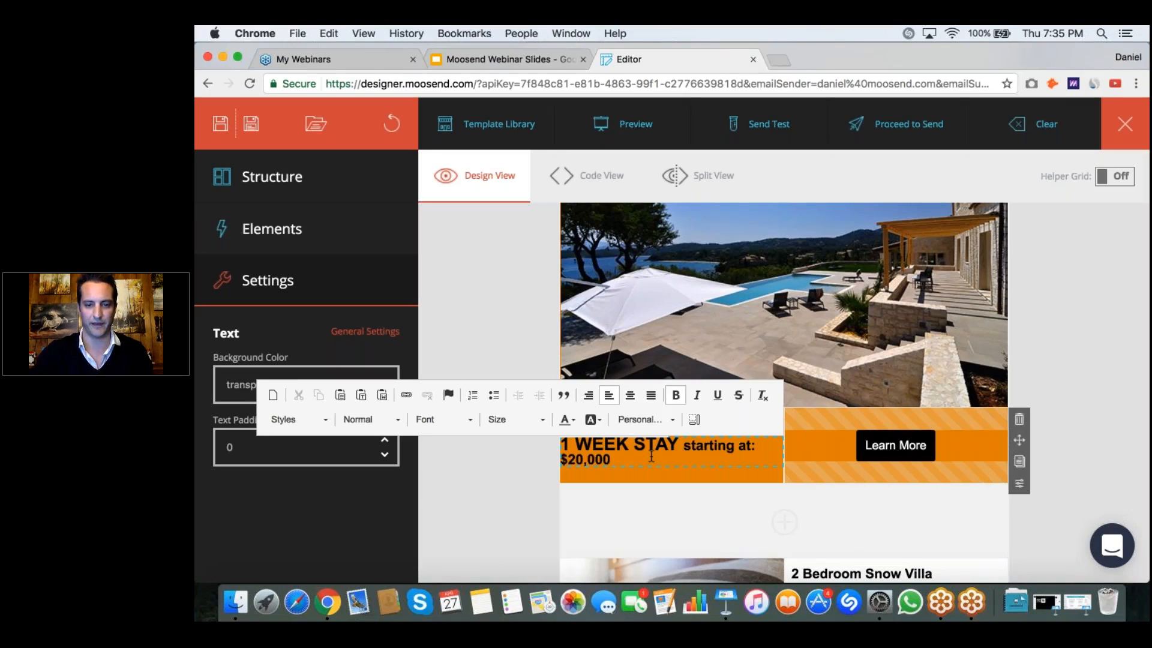
key(Return)
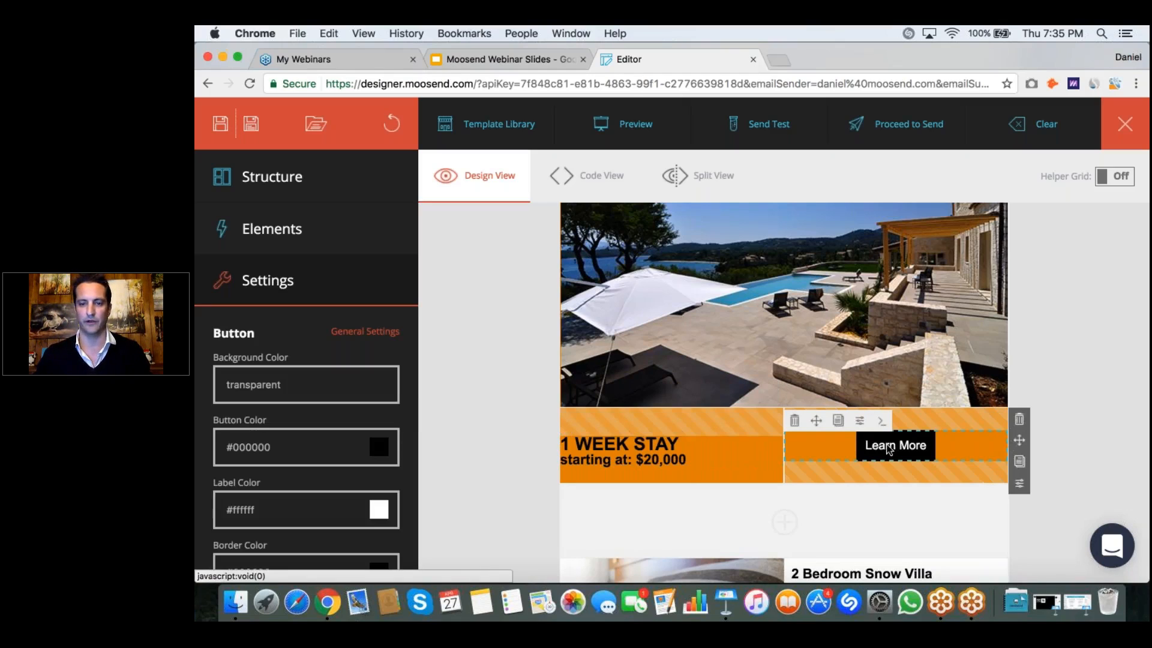
Step: Change the label of the orange row's button to "Book Now"
scroll(306, 444, down, 3)
scroll(306, 444, down, 4)
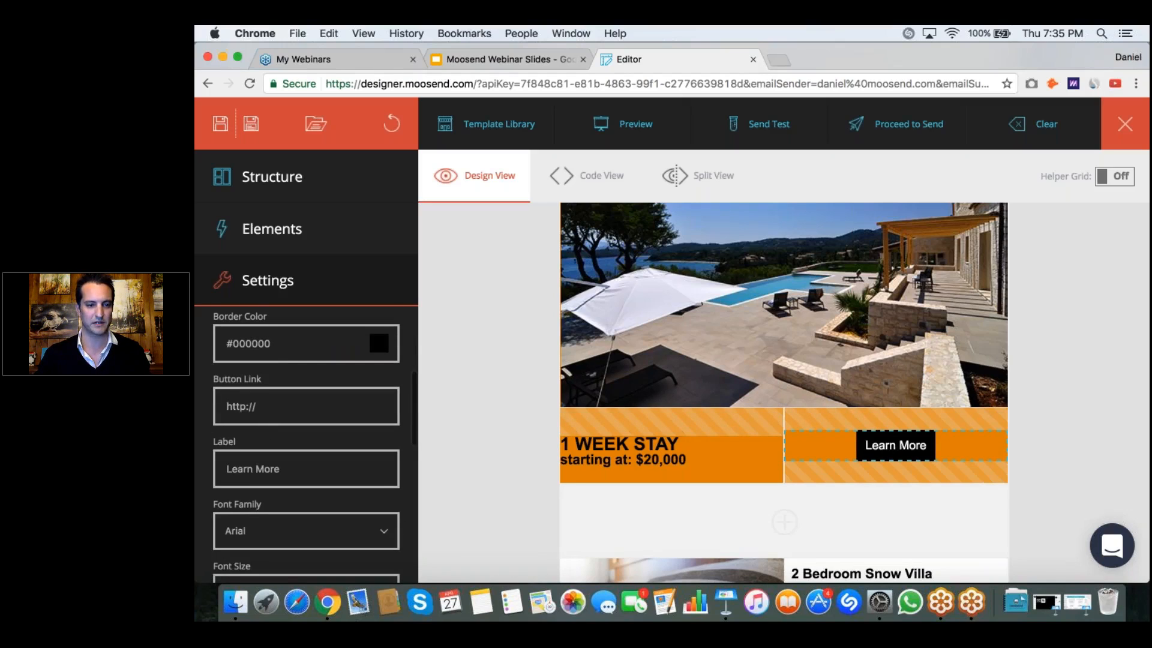
triple_click(252, 469)
text(Book Now)
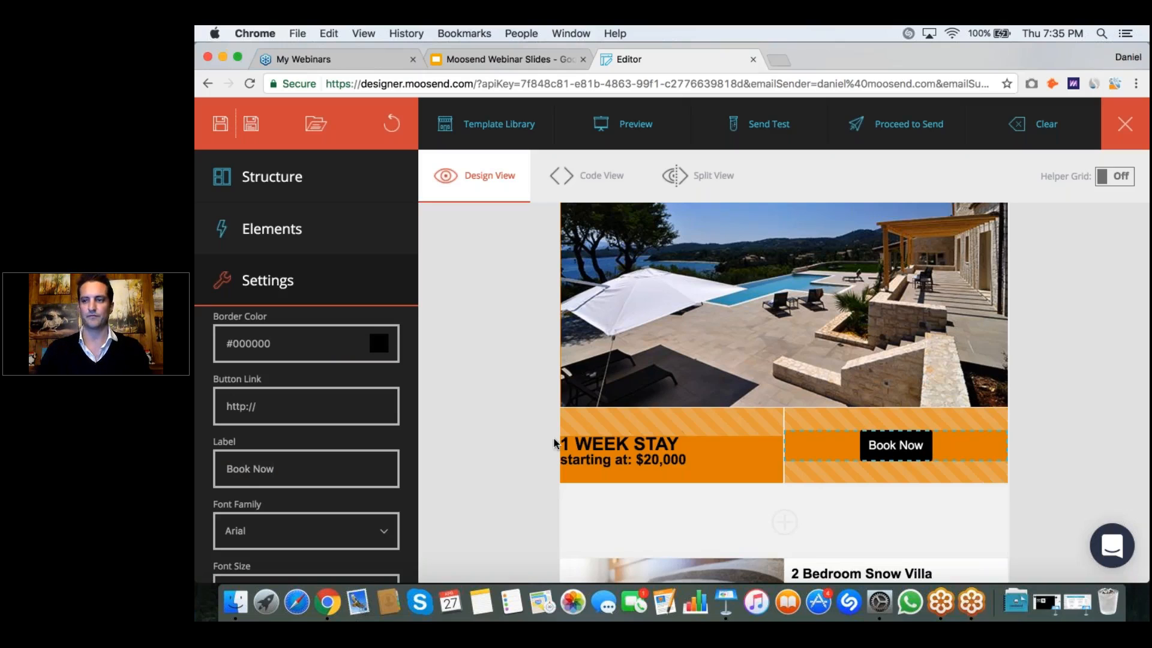
click(1100, 433)
Step: Replace the striped pillow image in the first villa block with 2nd.png from the Villa Levante folder
scroll(793, 365, down, 5)
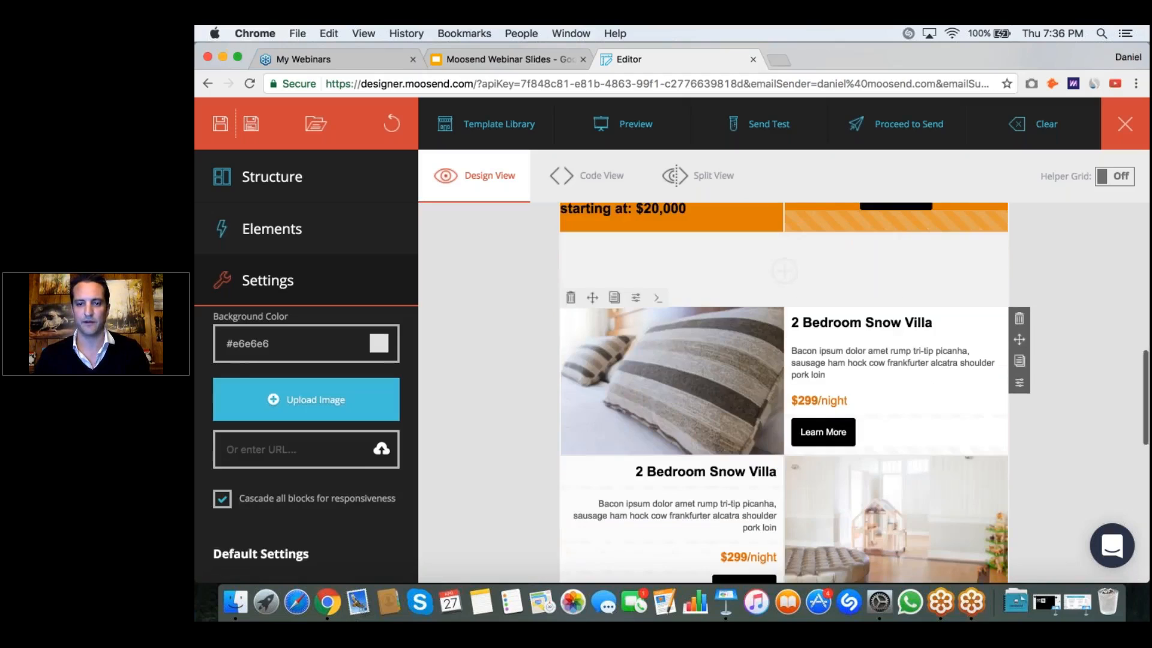
click(671, 357)
scroll(671, 357, down, 1)
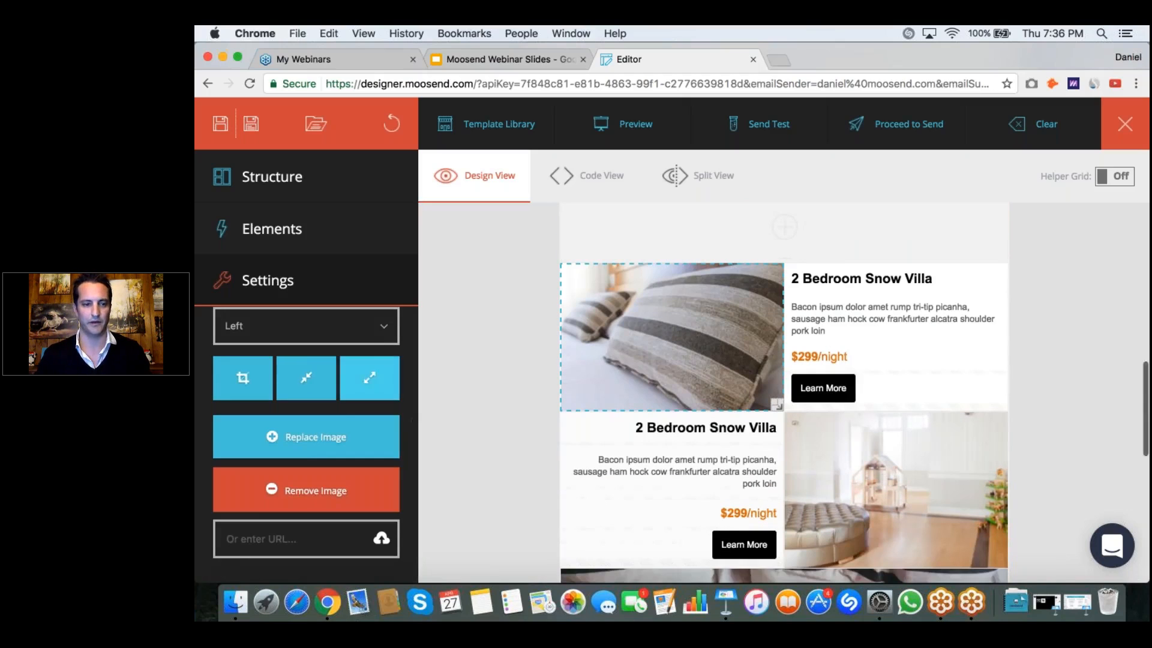
click(305, 440)
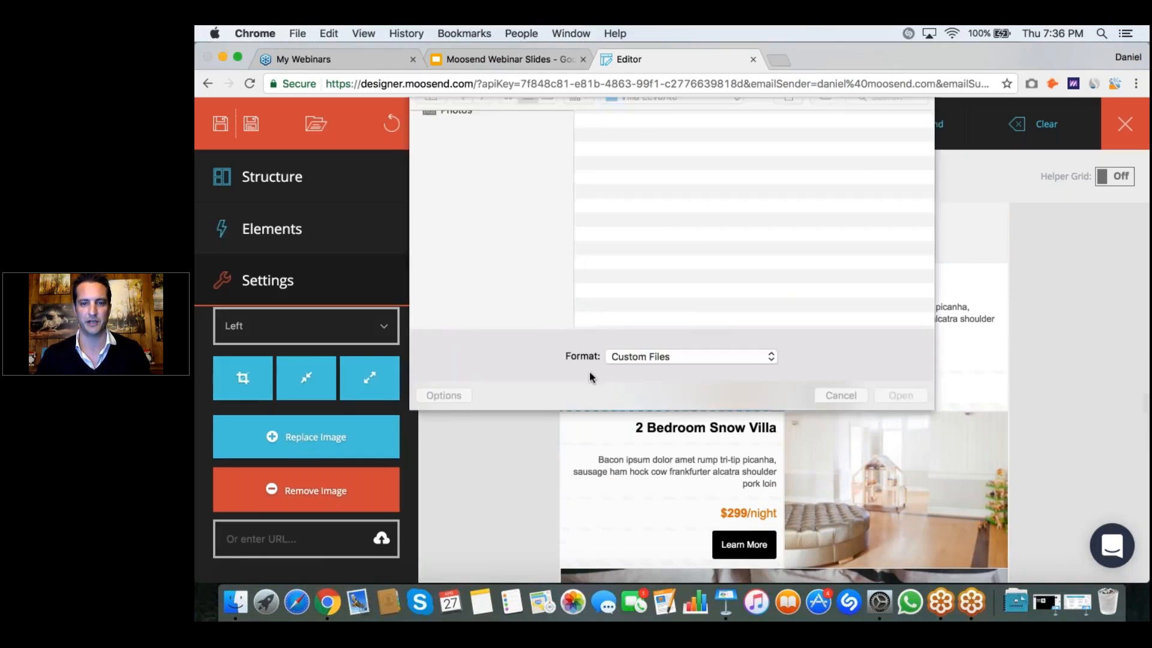
double_click(630, 177)
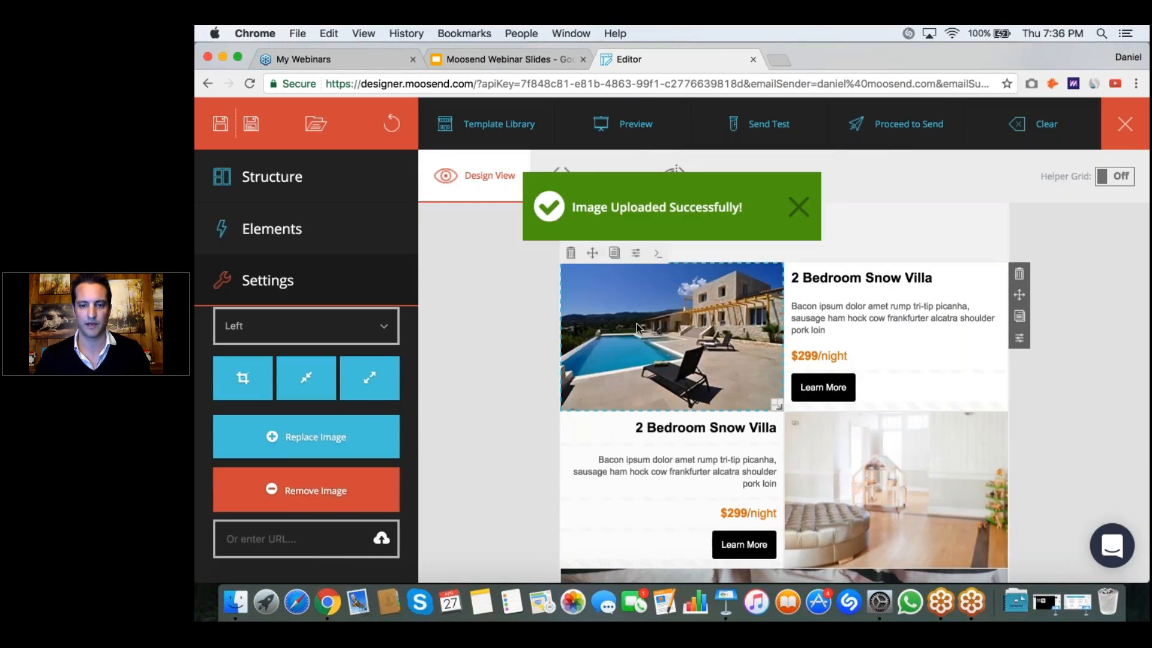
Step: Replace the bright room image in the second villa block with 3rd.png from the Villa Levante folder
scroll(637, 328, down, 2)
click(840, 358)
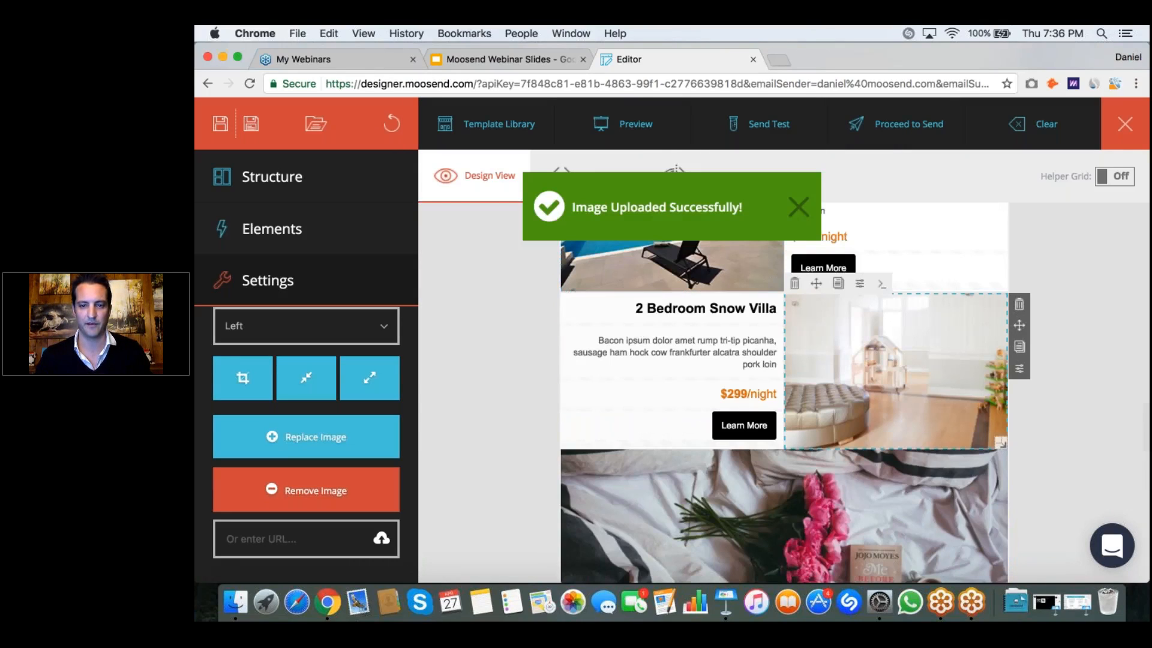
click(324, 442)
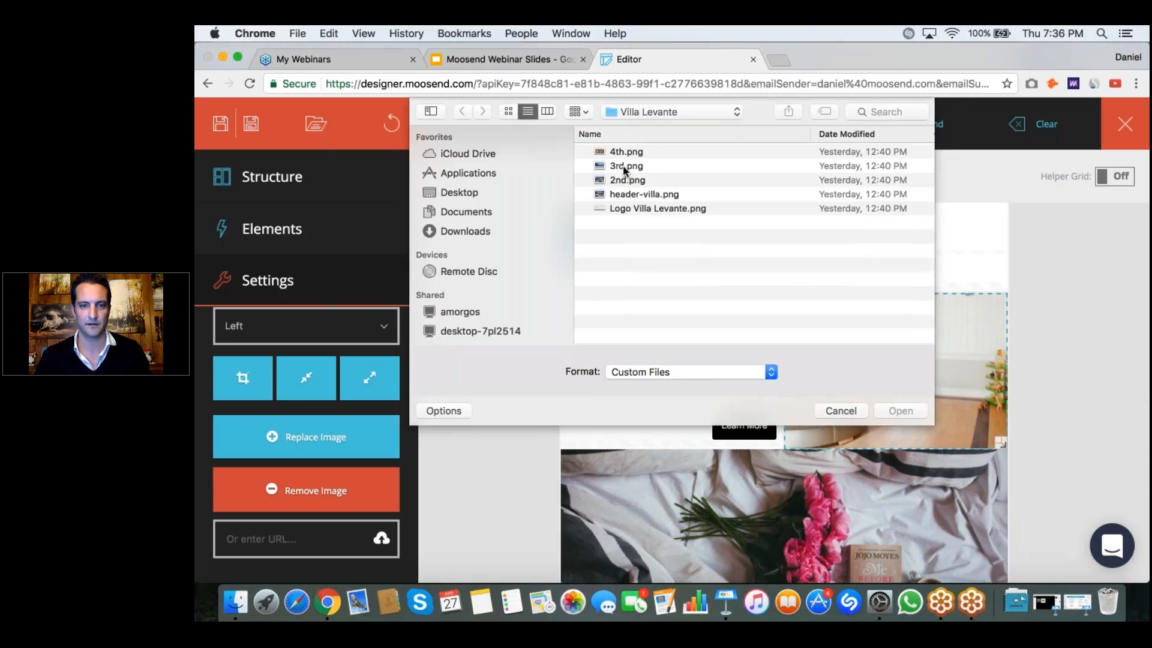
click(624, 168)
double_click(623, 168)
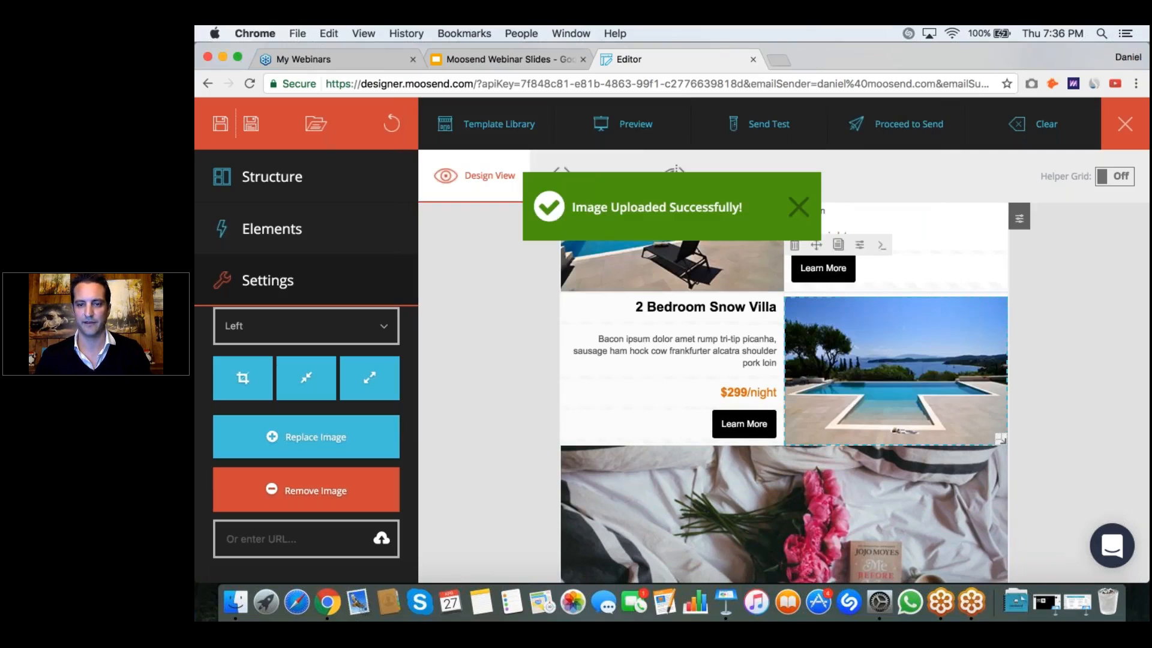
Step: Replace the wide image of pink flowers on a bed with 4th.png from the Villa Levante folder
scroll(750, 365, down, 3)
click(736, 418)
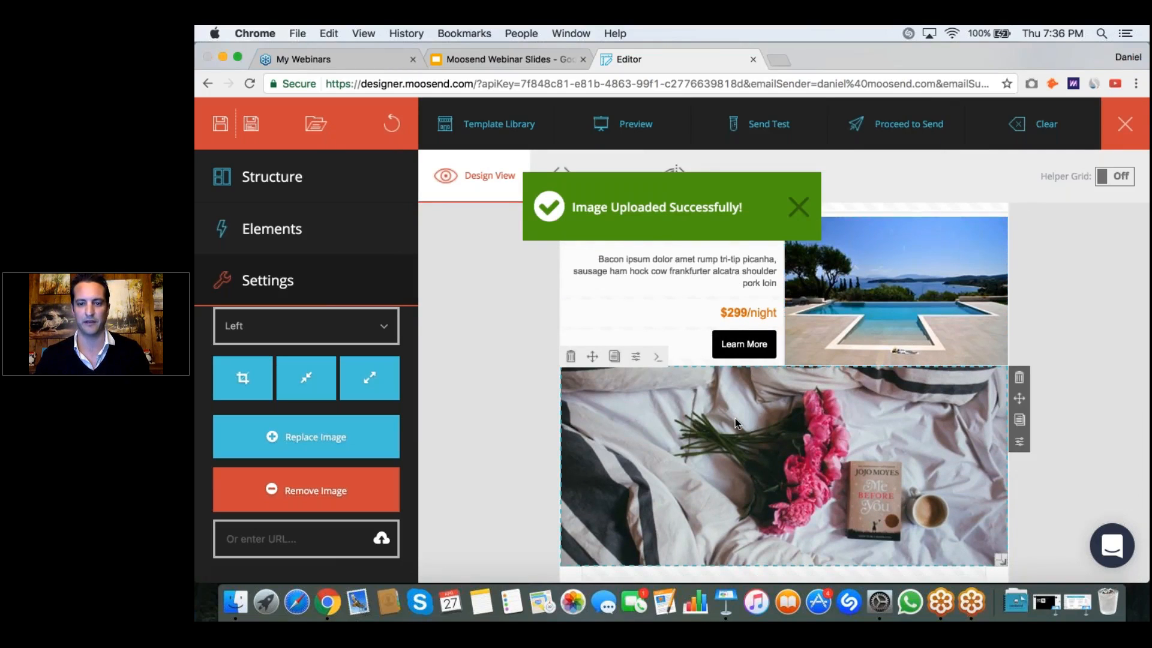
click(736, 418)
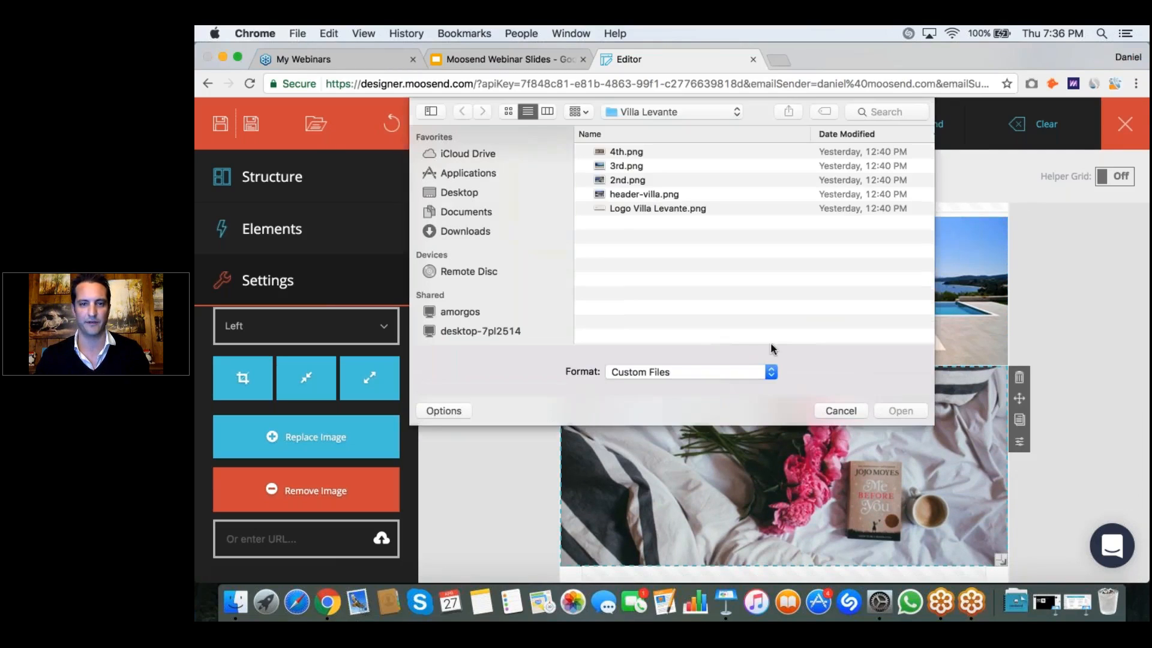
click(619, 154)
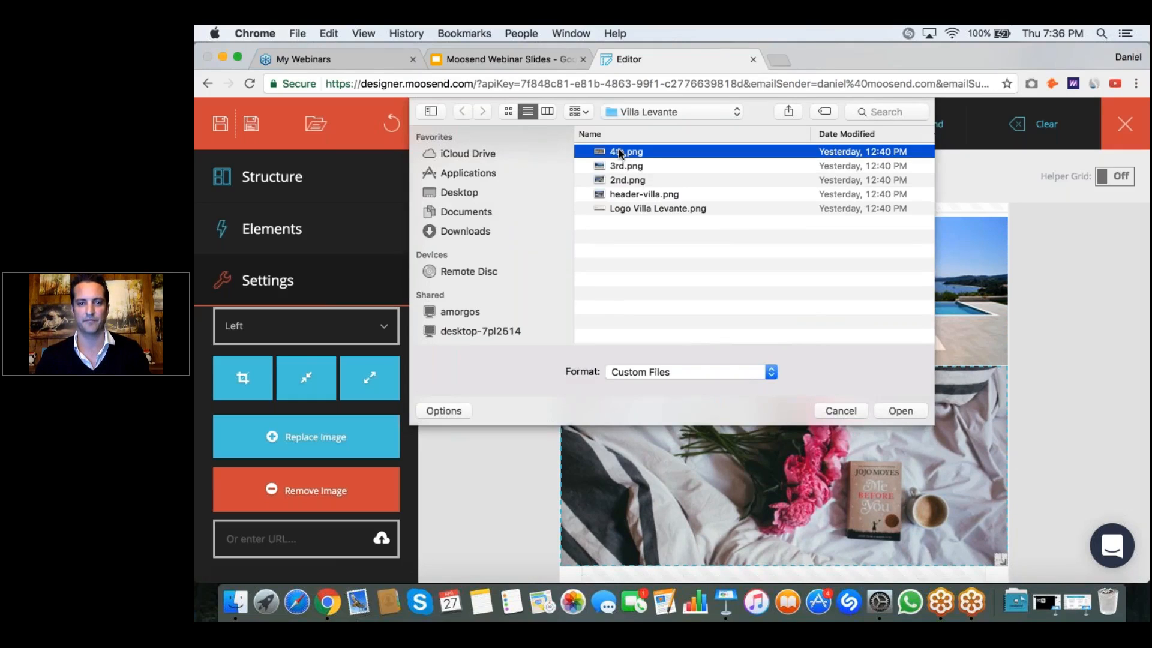
double_click(619, 154)
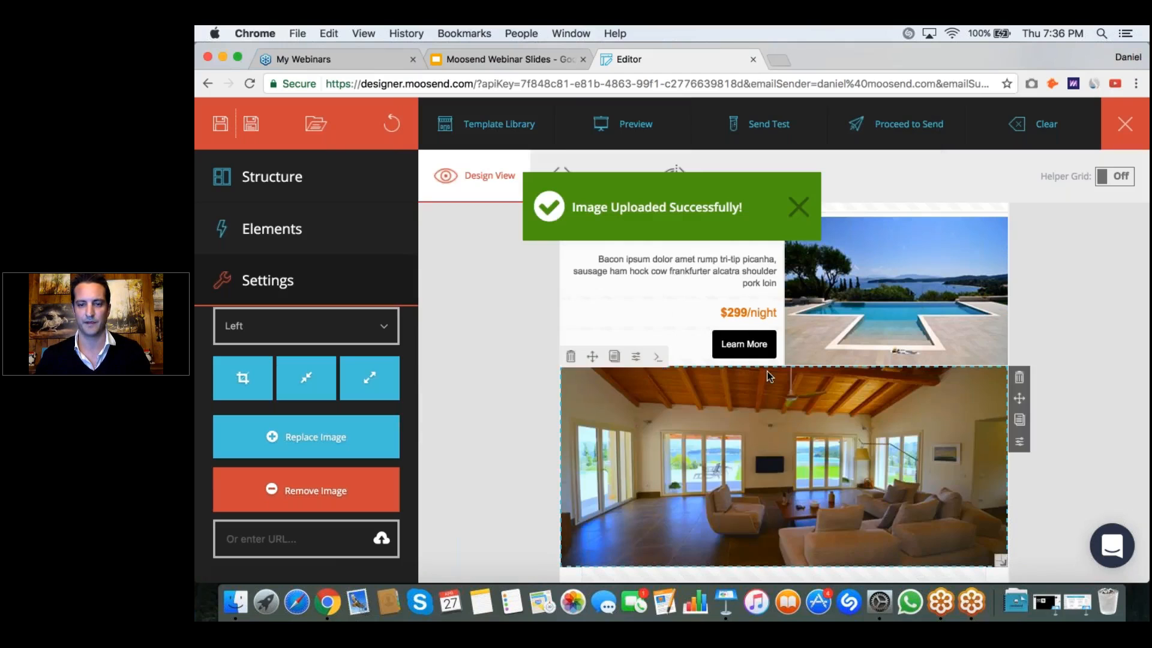
Step: Replace the first "2 Bedroom Snow Villa" heading with the pasted text "2 Weeks at Villa Levante"
scroll(769, 376, down, 5)
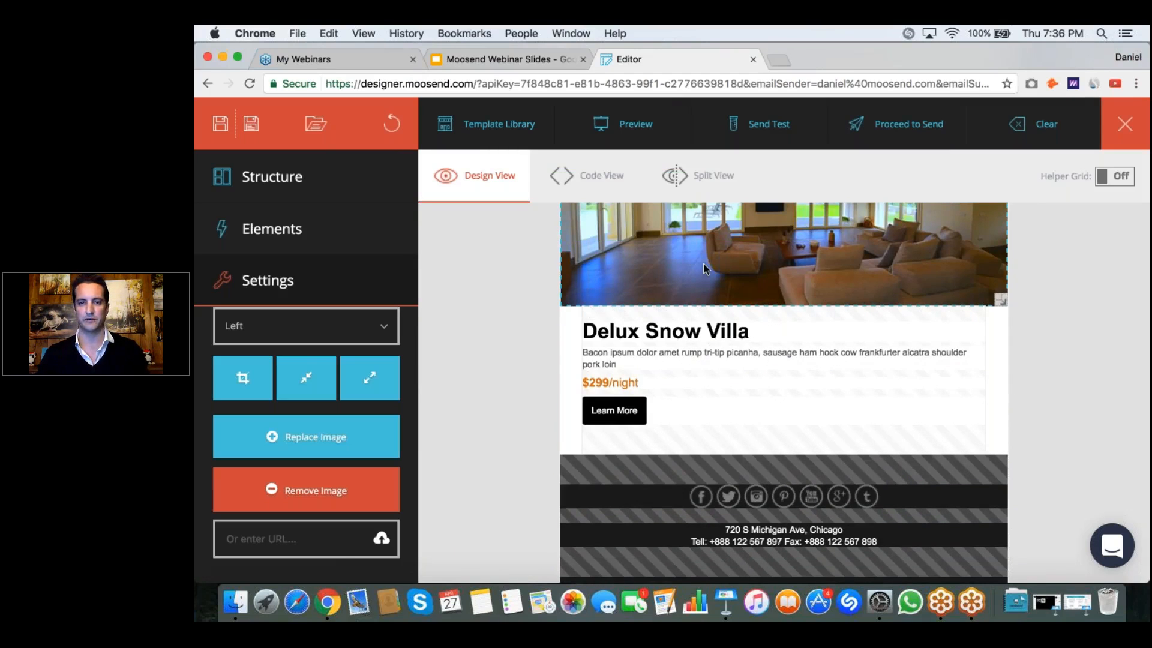
scroll(705, 268, up, 5)
scroll(705, 268, up, 3)
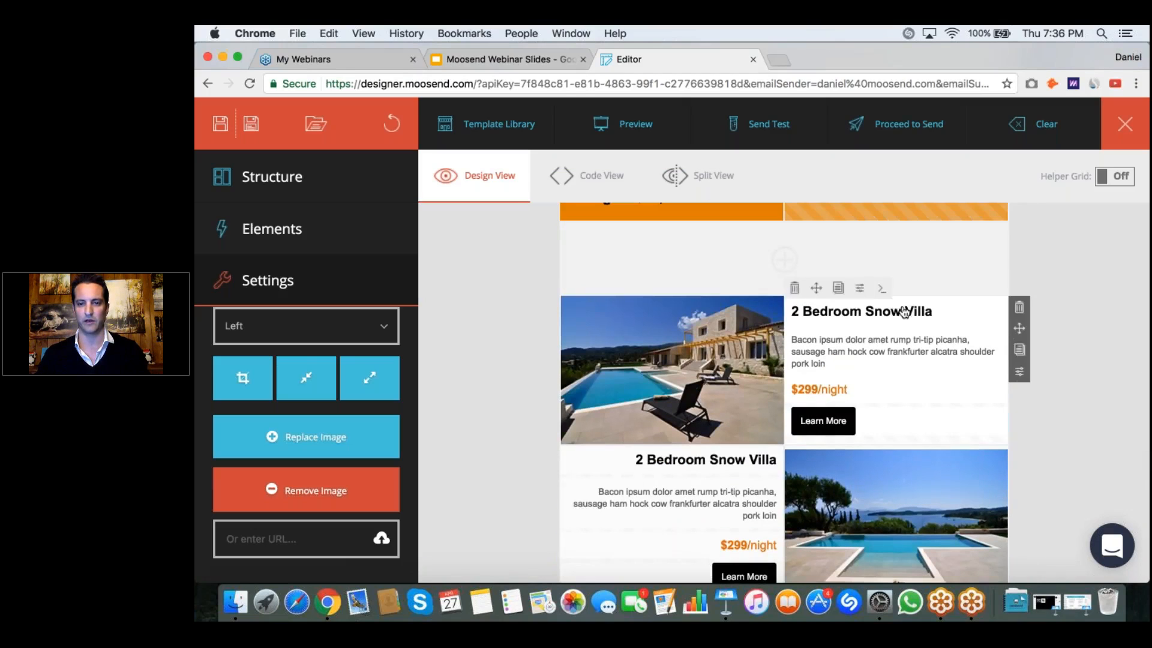
click(905, 236)
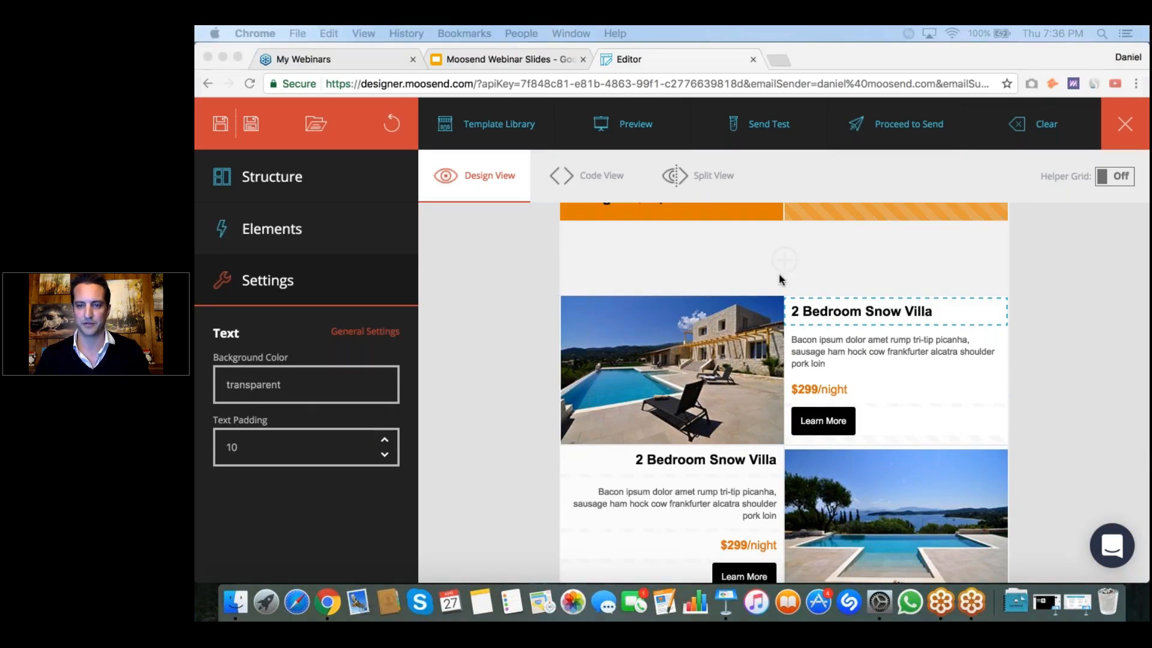
click(930, 316)
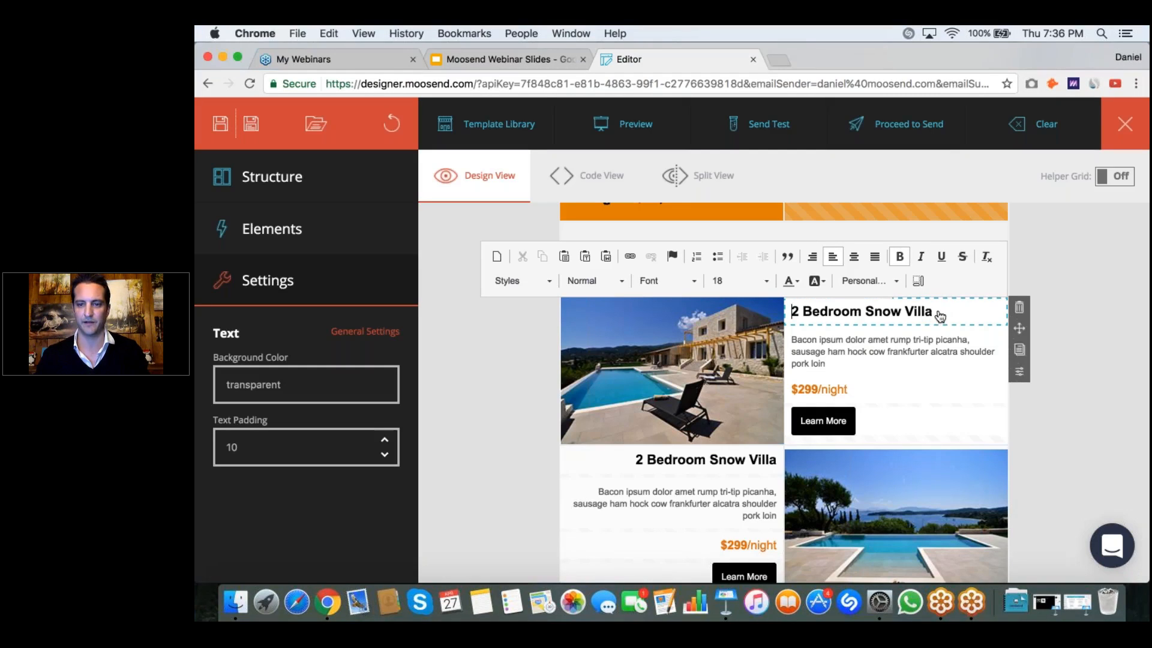
drag(931, 310, 788, 312)
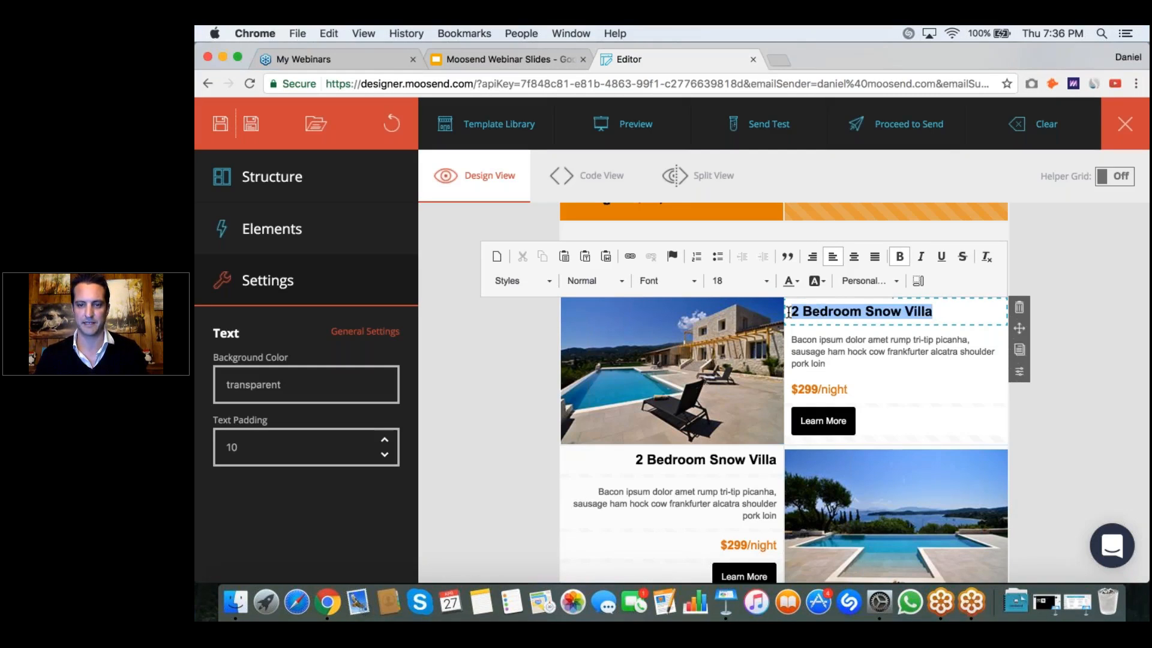
text(2 Weeks at Villa Levante)
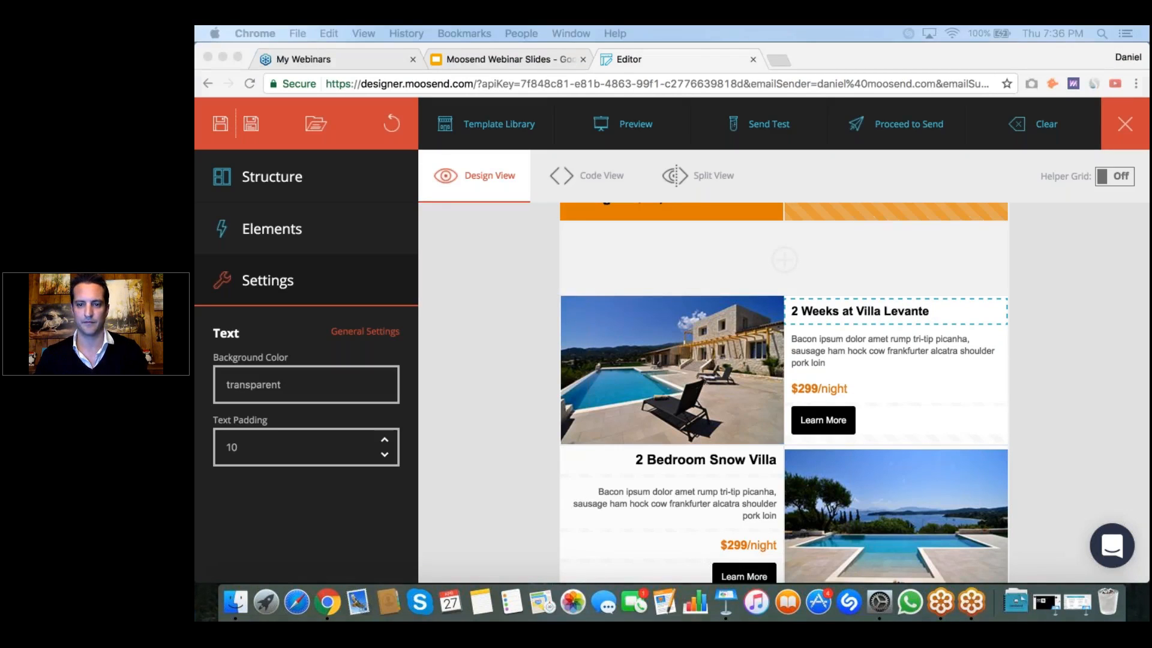
Step: Replace the first block's Bacon ipsum paragraph with the pasted description starting "This brand new stone villa is located in Kassiopi" and remove its bold formatting
click(840, 335)
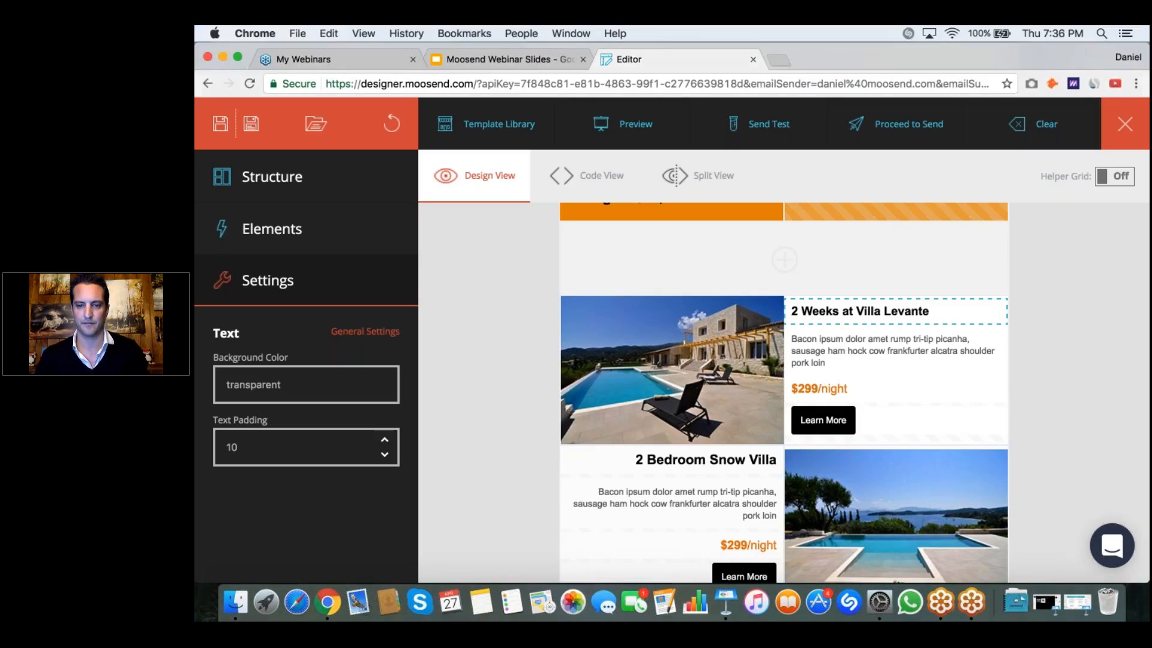
drag(828, 362, 778, 336)
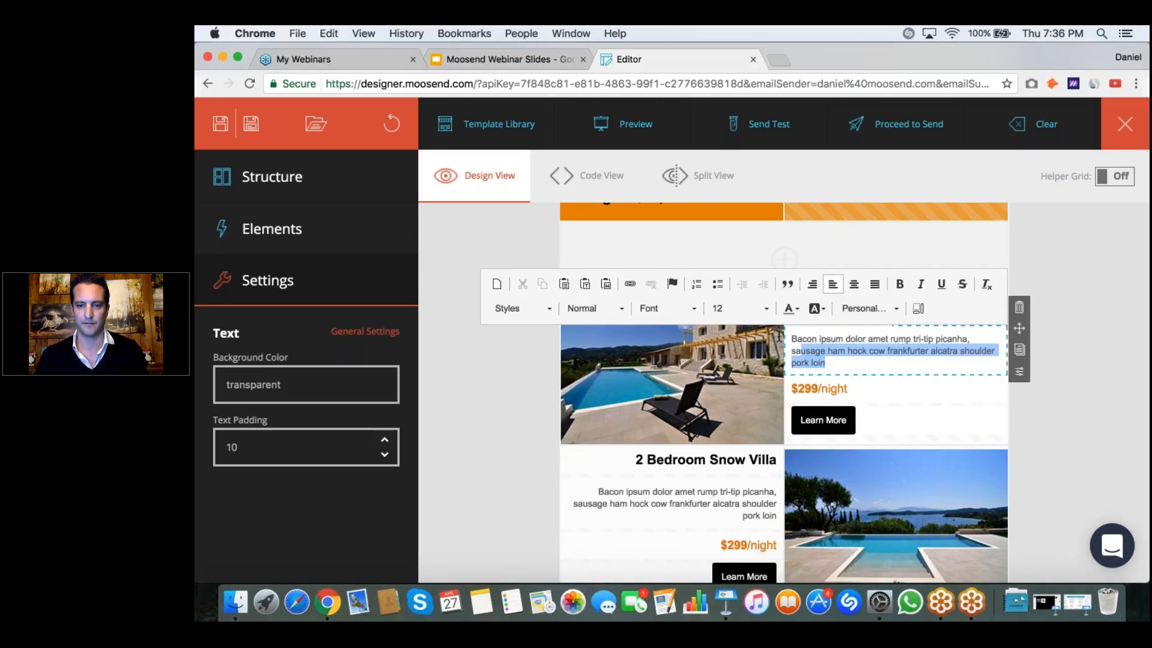
text(This brand new stone villa is located in Kassiopi - one of Corfu's most prestigious and sought-after areas. It boasts a 15-metre private infinity pool, sunbeds, and outdoor and indoor dining tables.)
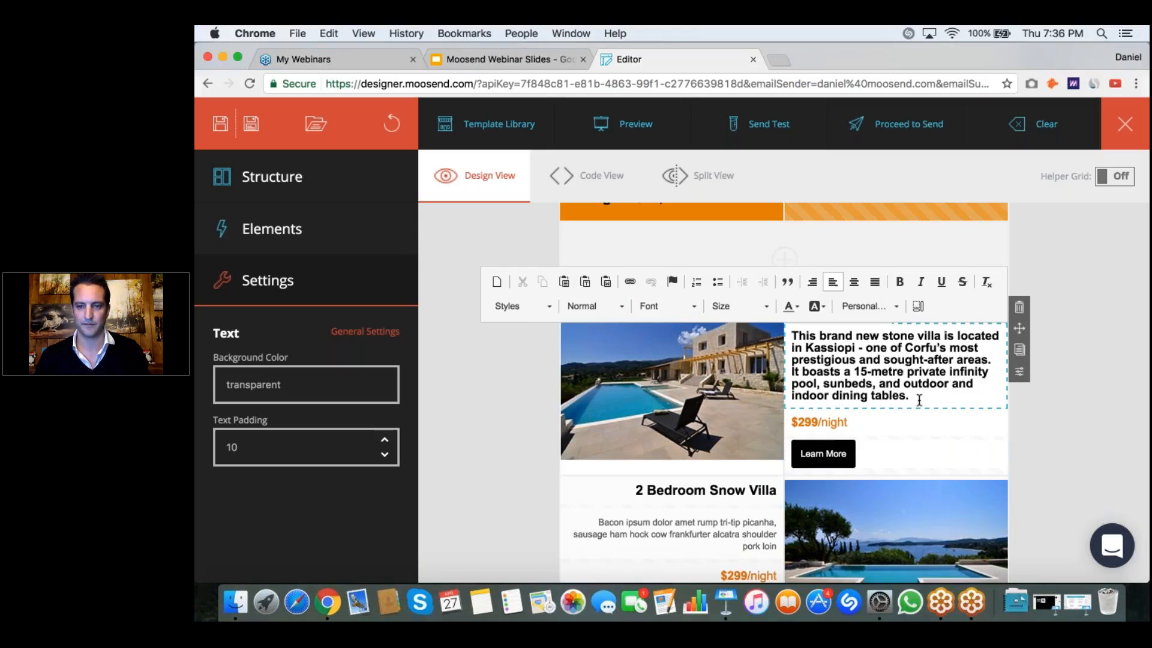
drag(913, 396, 787, 336)
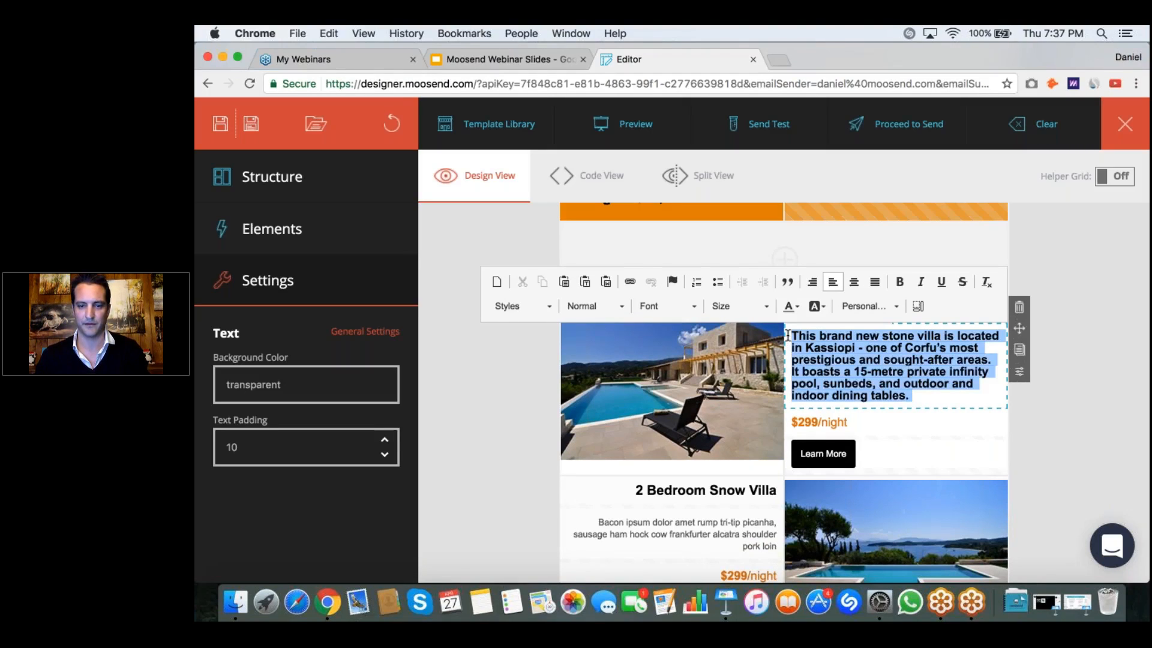
key(super+b)
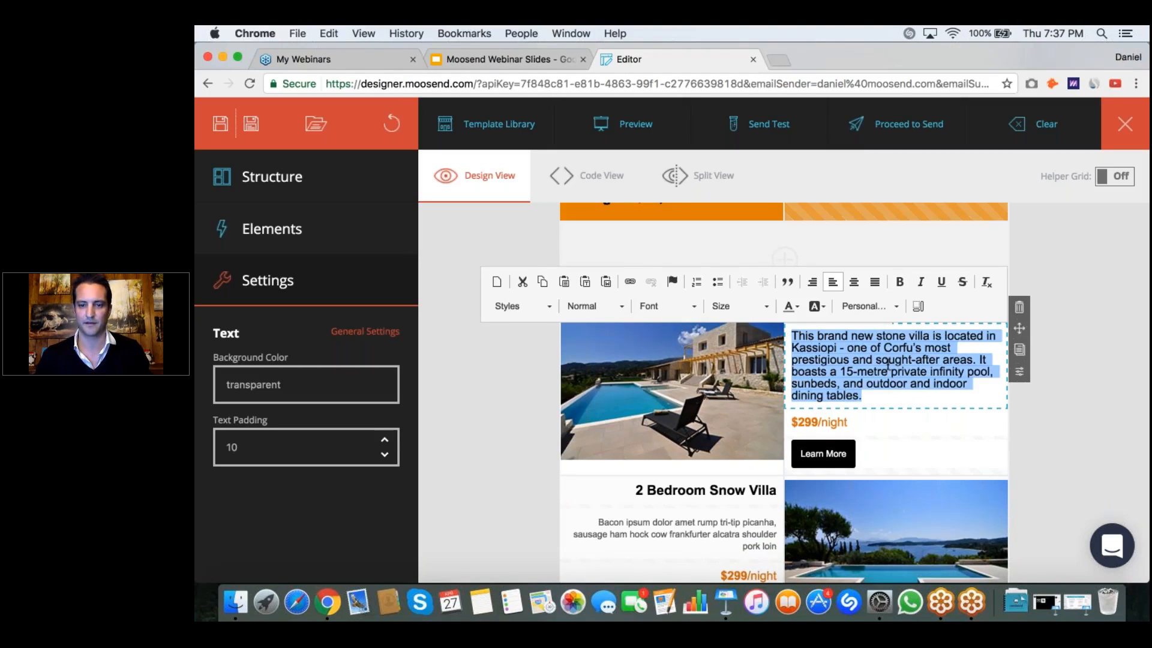
Step: Change the price in the 2 Weeks at Villa Levante block to $38,000 and remove the "/night" suffix
scroll(887, 364, down, 3)
click(888, 364)
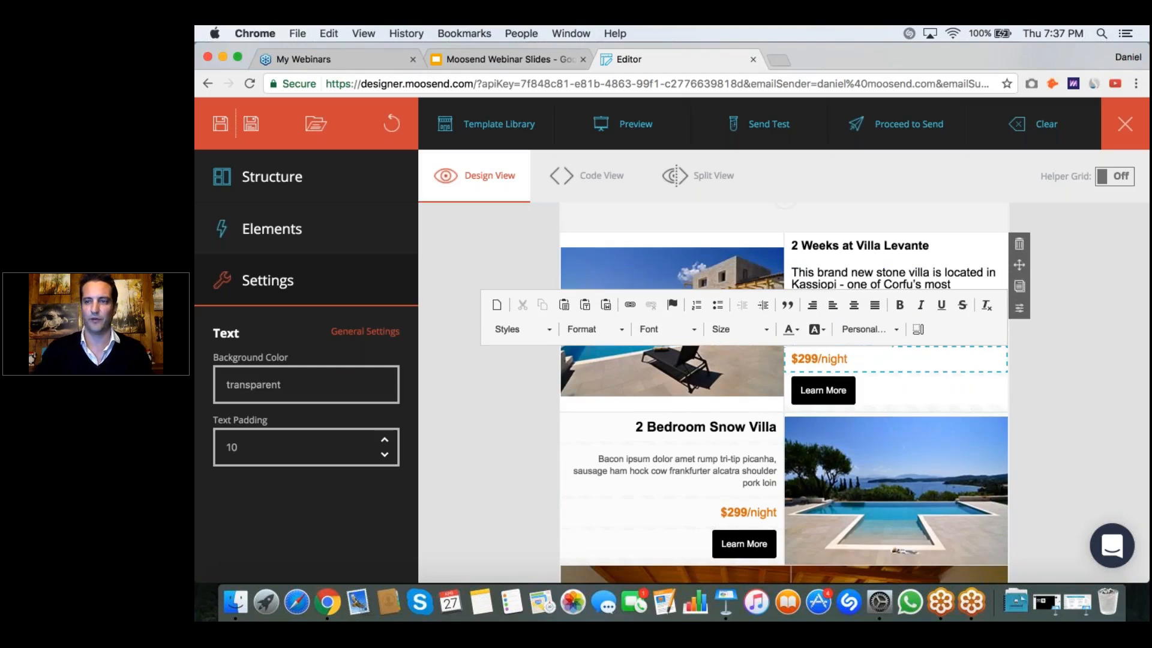
click(815, 358)
key(BackSpace)
key(BackSpace)
key(BackSpace)
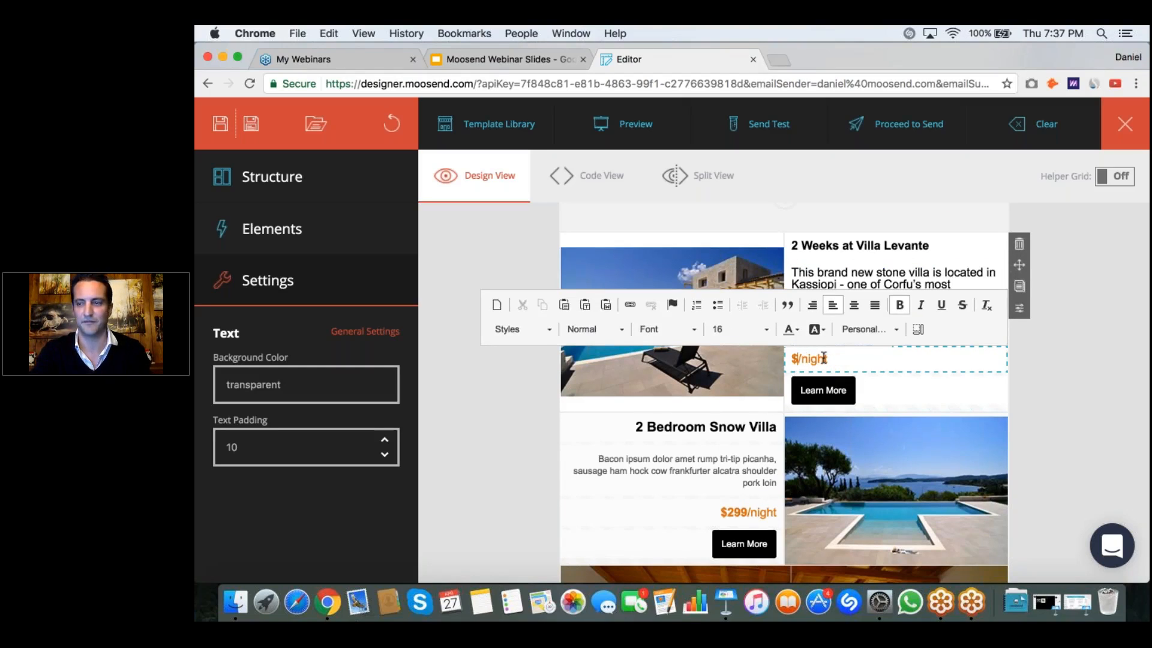
text(38,000)
key(shift+Right)
key(shift+Right)
key(shift+Right)
key(shift+Right)
key(shift+Right)
key(shift+Right)
key(BackSpace)
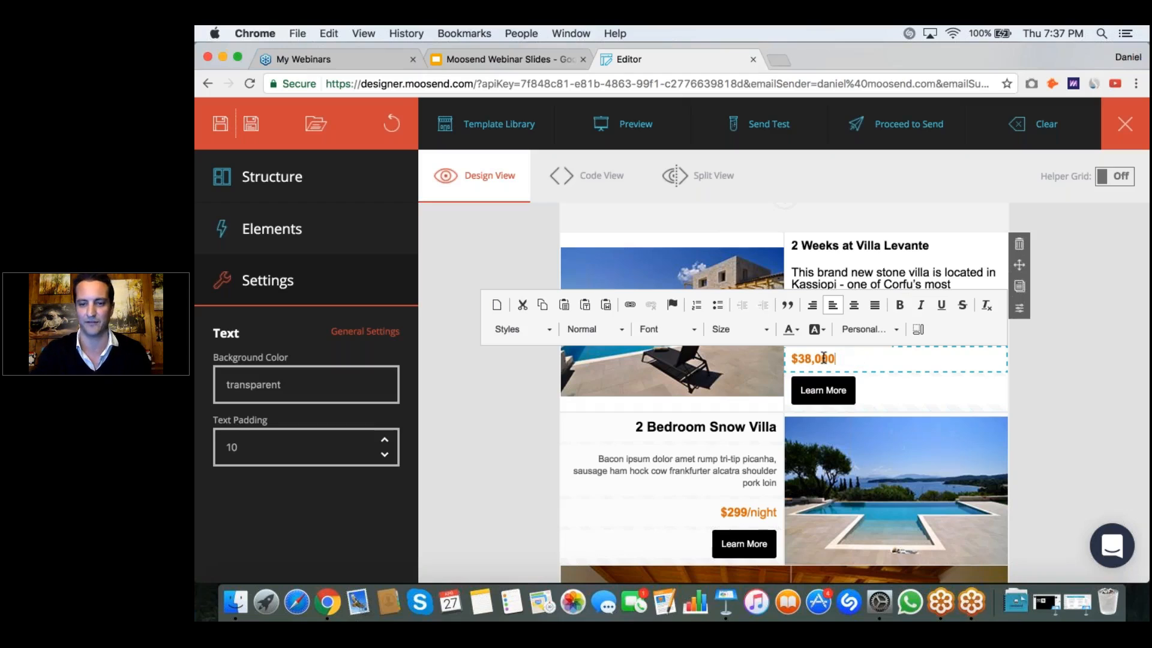
Step: Change the button label in the 2 Weeks at Villa Levante block to "Book Now"
scroll(818, 377, down, 1)
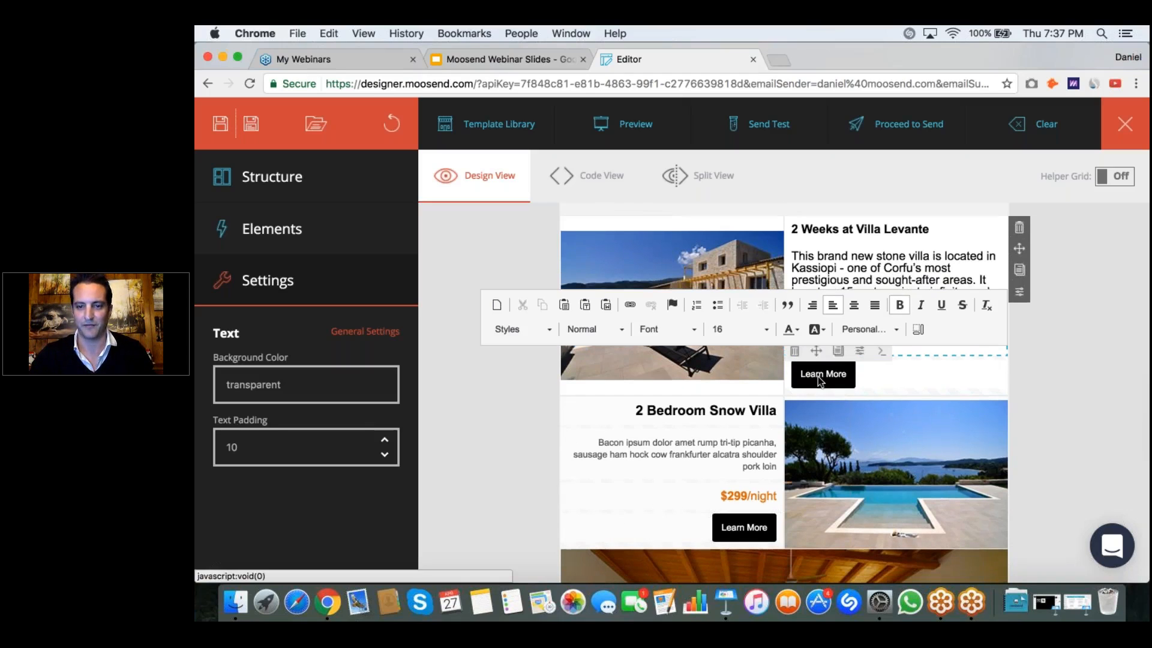
click(818, 376)
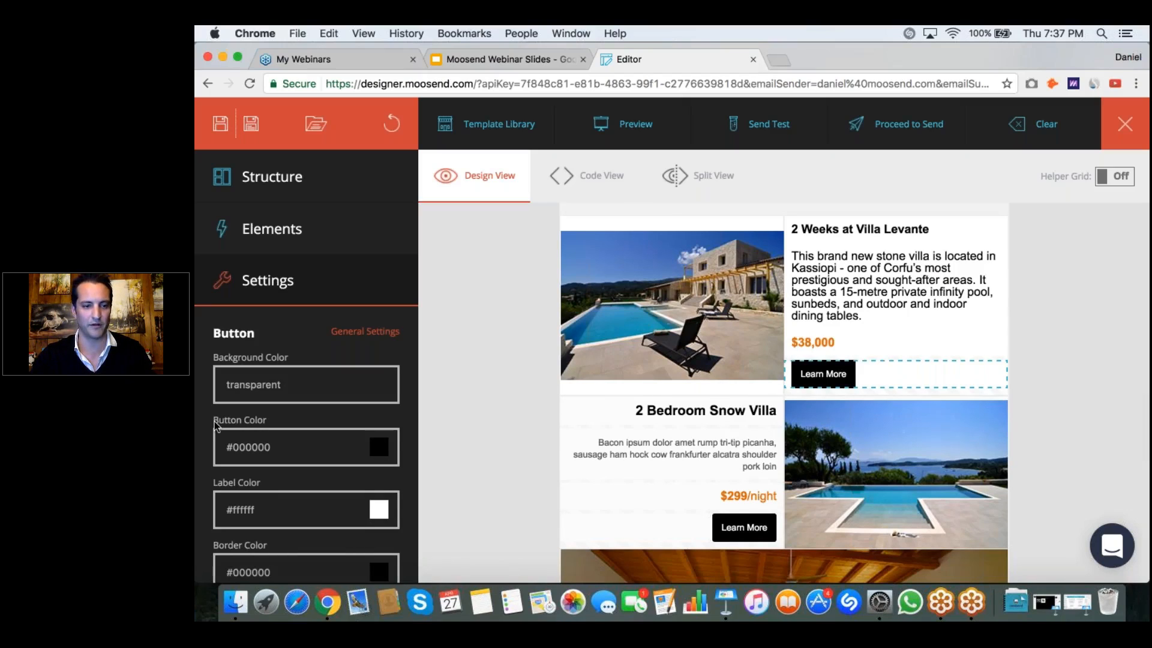
scroll(272, 473, down, 3)
scroll(272, 474, down, 3)
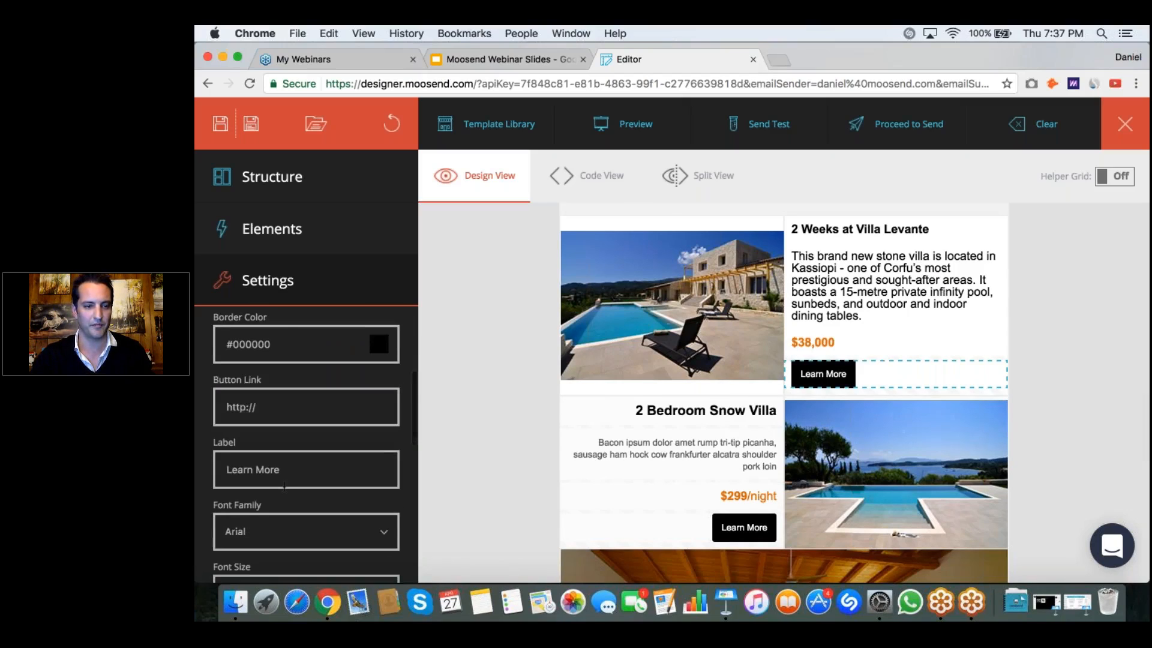
triple_click(285, 484)
text(Book Now)
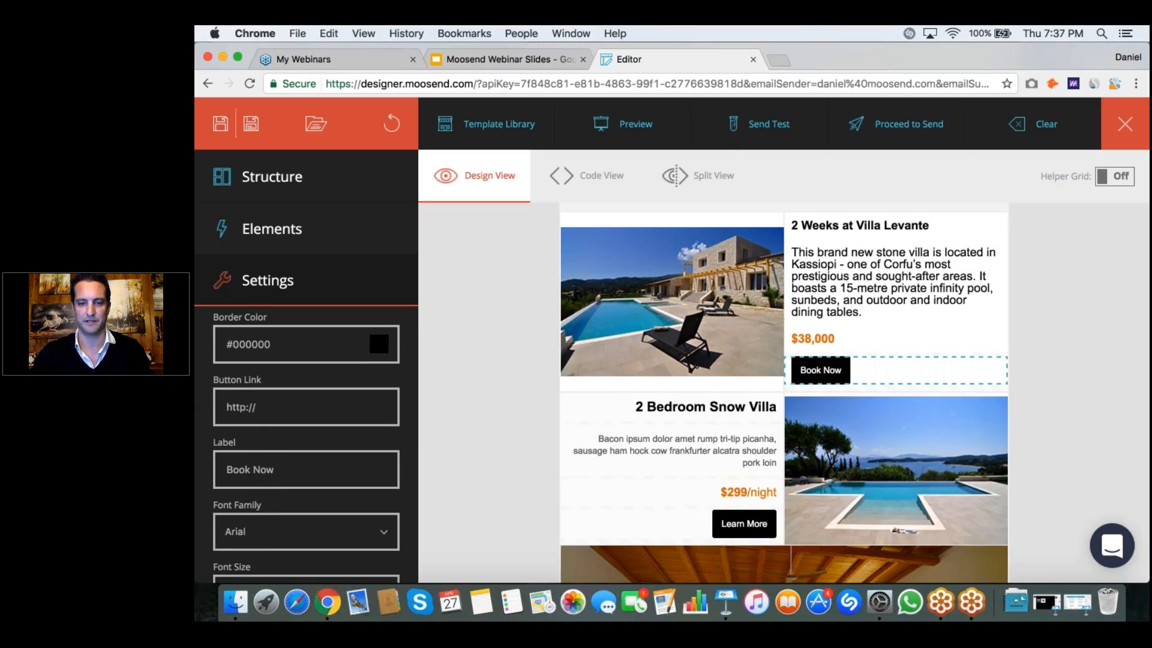
Step: Change the button label in the remaining 2 Bedroom Snow Villa block to "Book Now"
scroll(744, 427, down, 3)
click(744, 428)
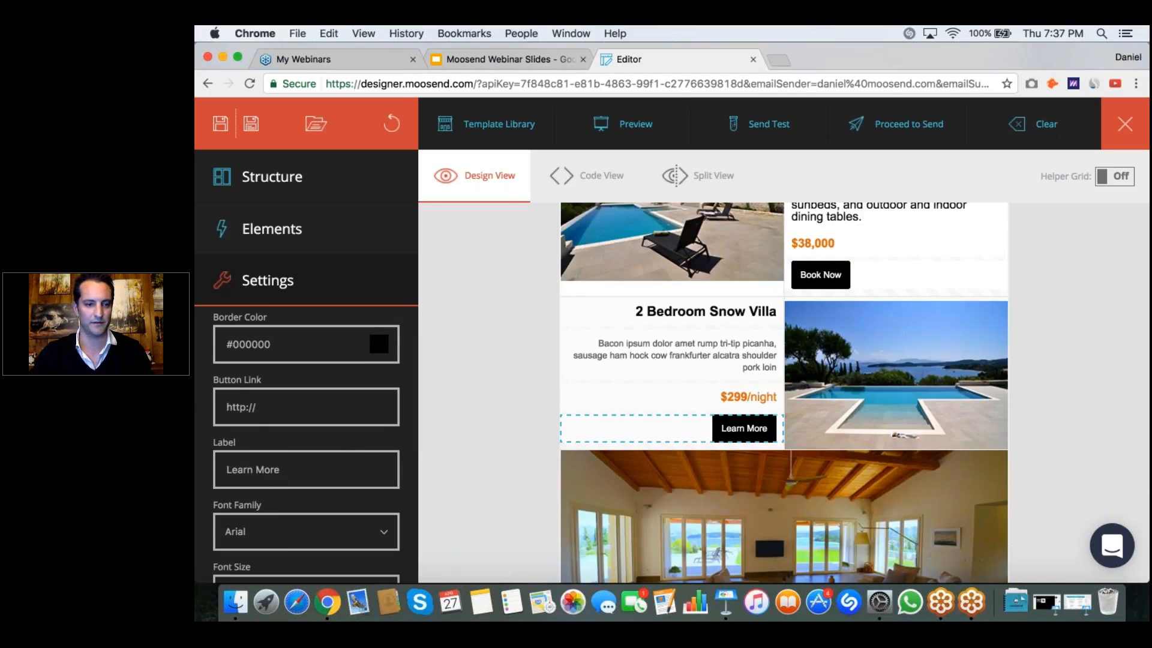
triple_click(351, 469)
text(Book Now)
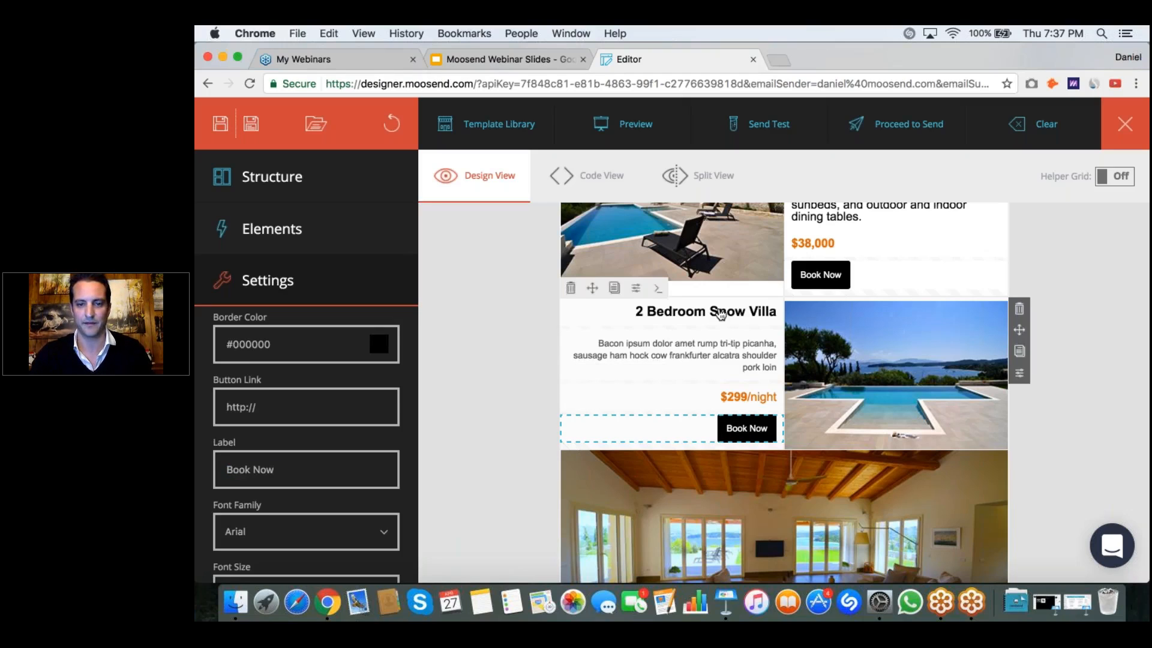
Step: Replace the "2 Bedroom Snow Villa" heading with the pasted heading "3 Weeks at Villa Levante"
click(720, 314)
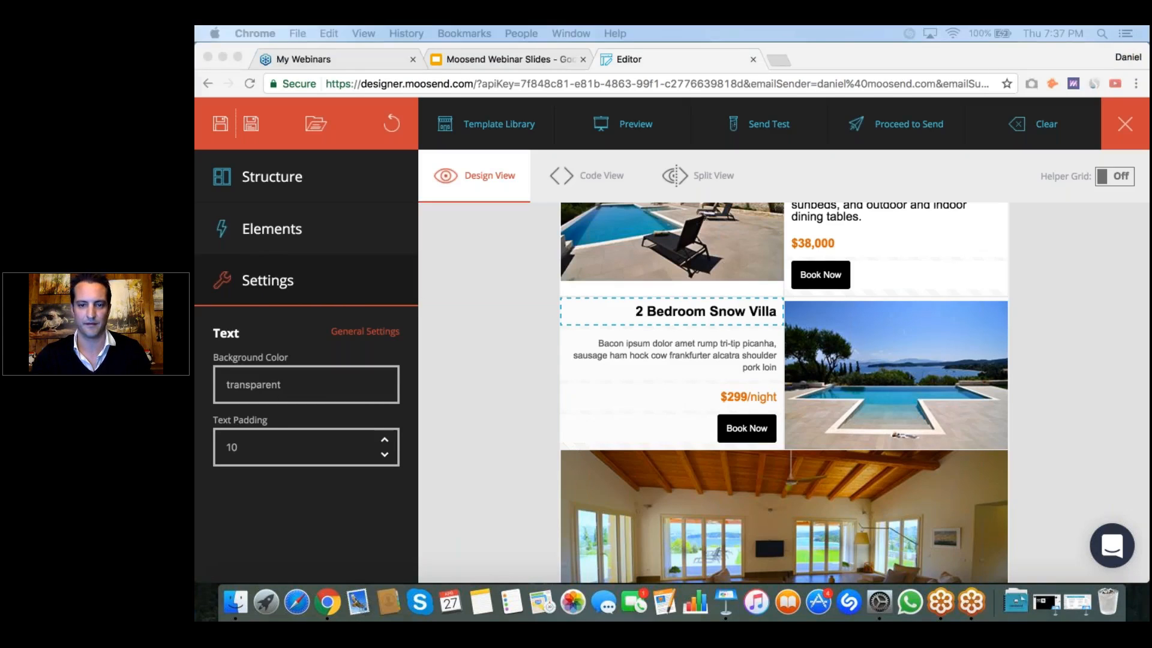
click(715, 317)
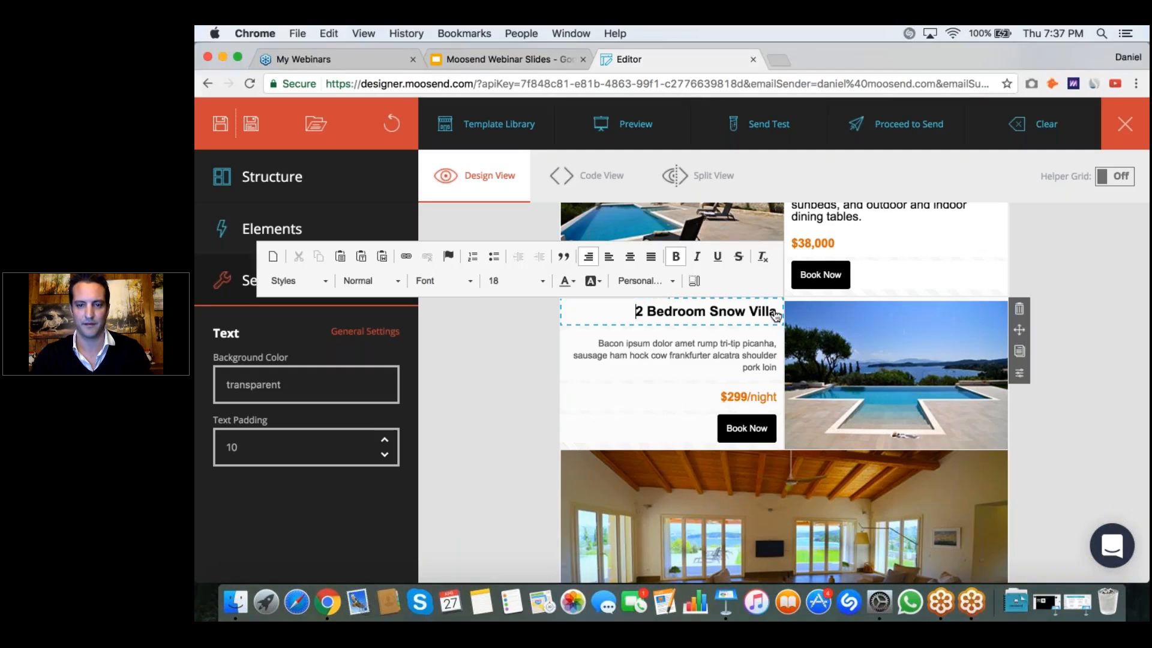
key(shift+Right)
key(shift+Right)
key(shift+Right)
key(shift+Right)
key(shift+Right)
key(shift+Right)
key(shift+Right)
key(shift+Right)
key(shift+Right)
key(shift+Right)
key(shift+Right)
key(shift+Right)
key(shift+Right)
key(shift+Right)
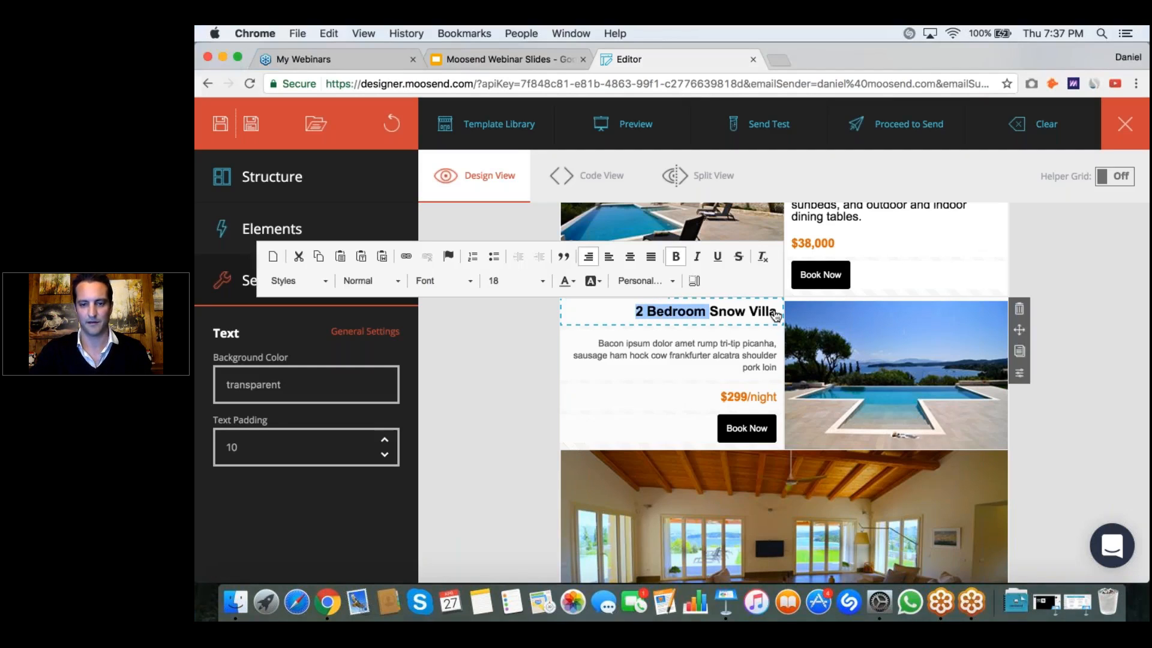
key(shift+Right)
key(shift+Right)
key(shift+Right)
key(shift+Right)
key(shift+Right)
key(shift+Right)
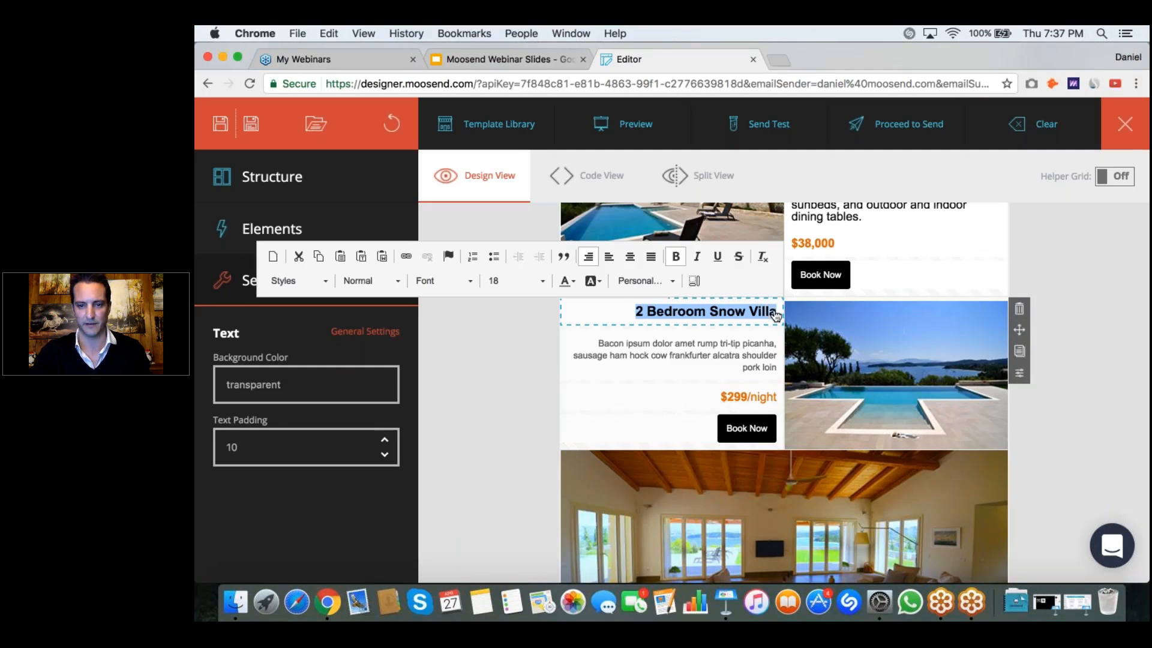
text(3 Weeks at Villa Levante)
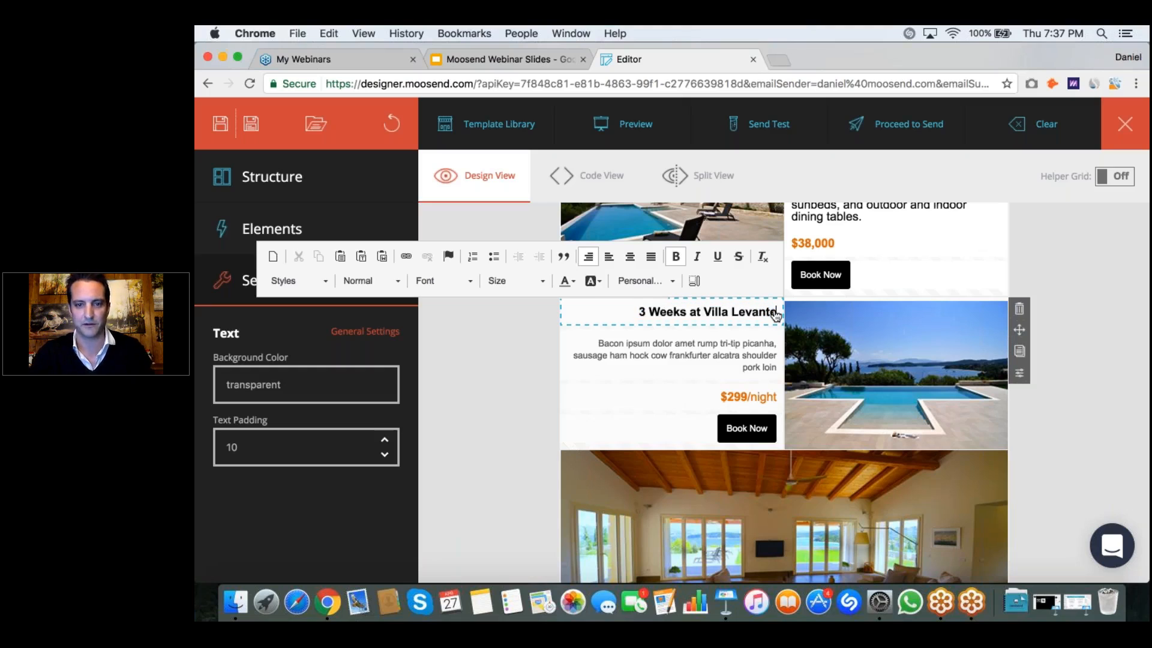
Step: Delete the whole Bacon ipsum paragraph under the 3 Weeks at Villa Levante heading
click(706, 351)
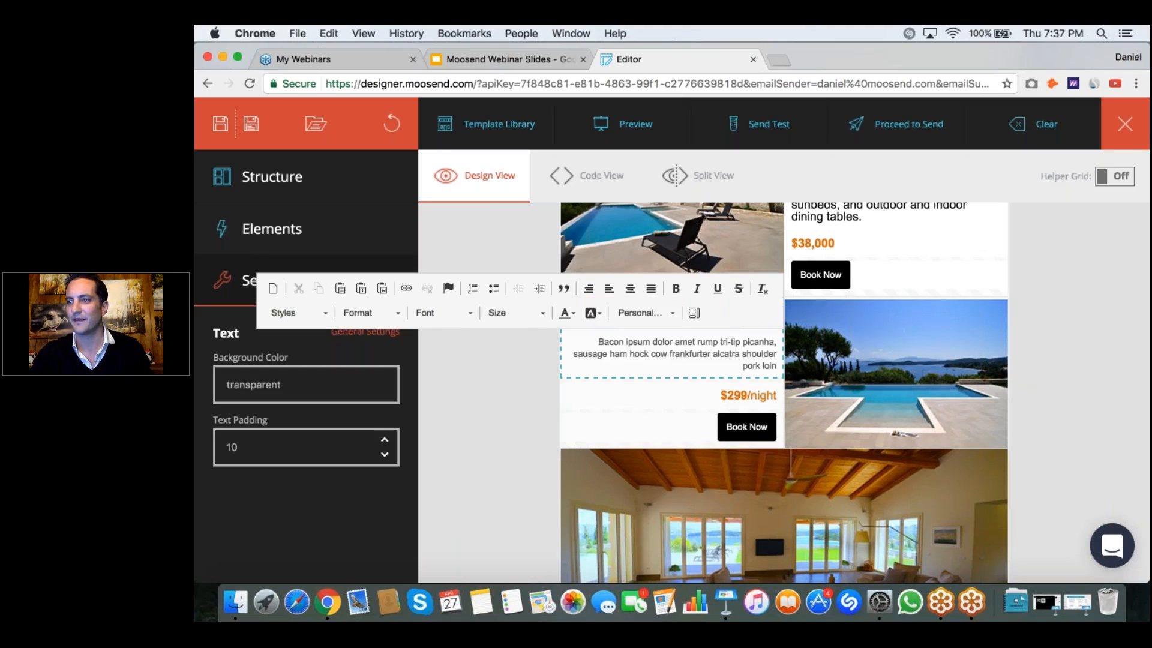
key(super+Tab)
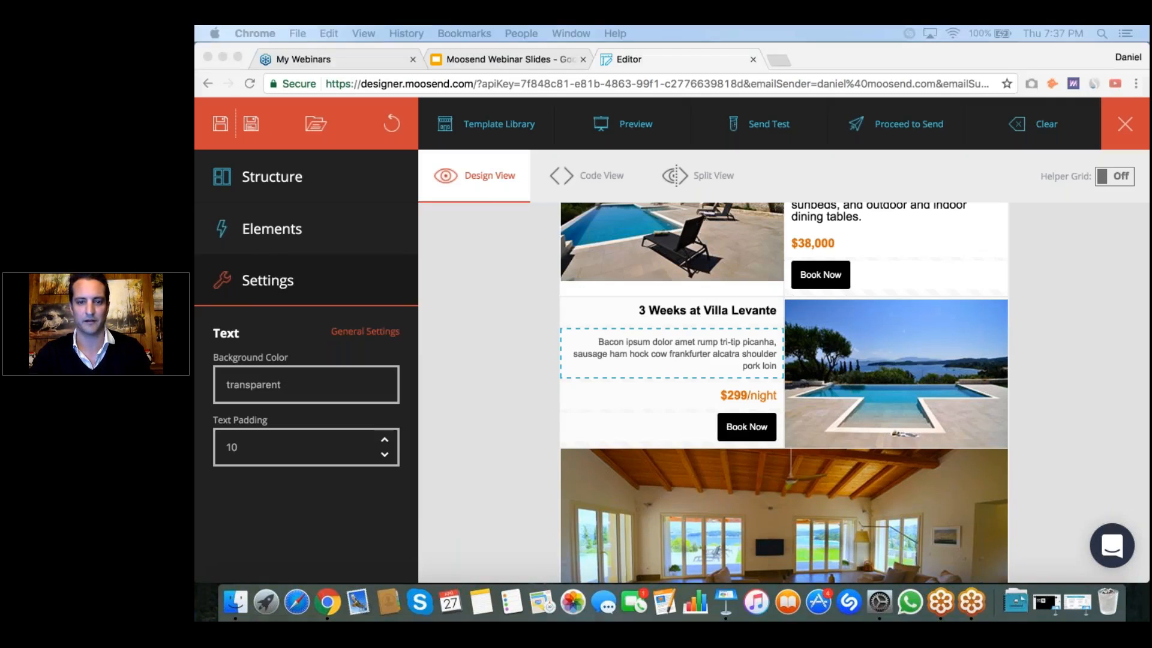
click(681, 358)
double_click(753, 367)
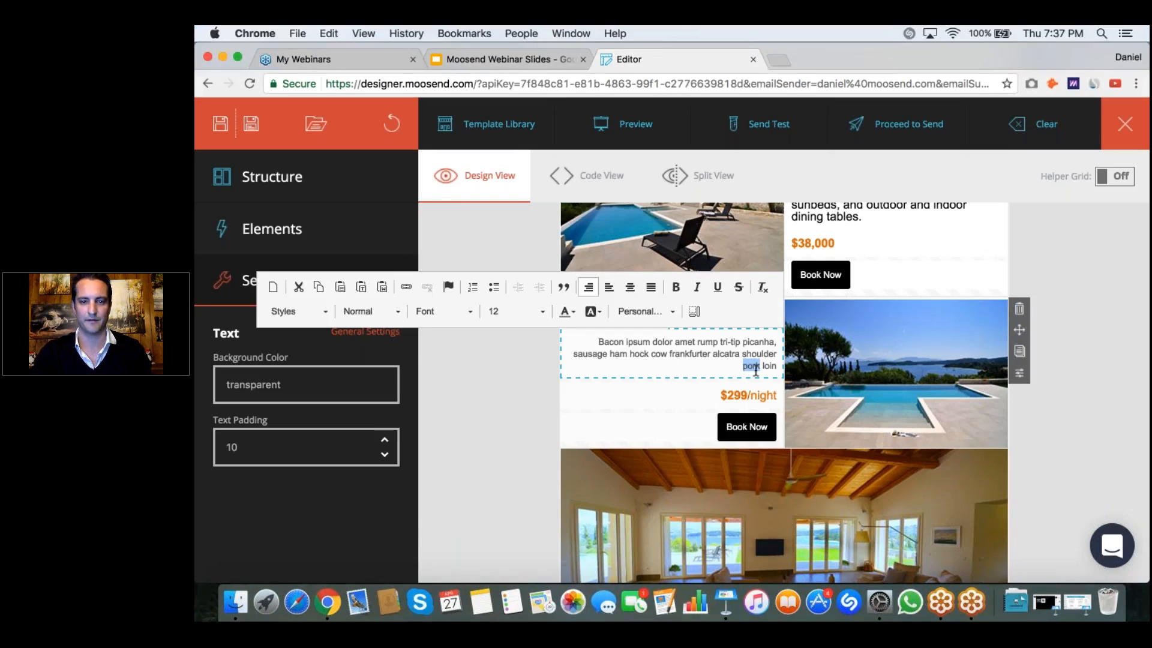
key(shift+Up)
key(shift+Up)
key(shift+Up)
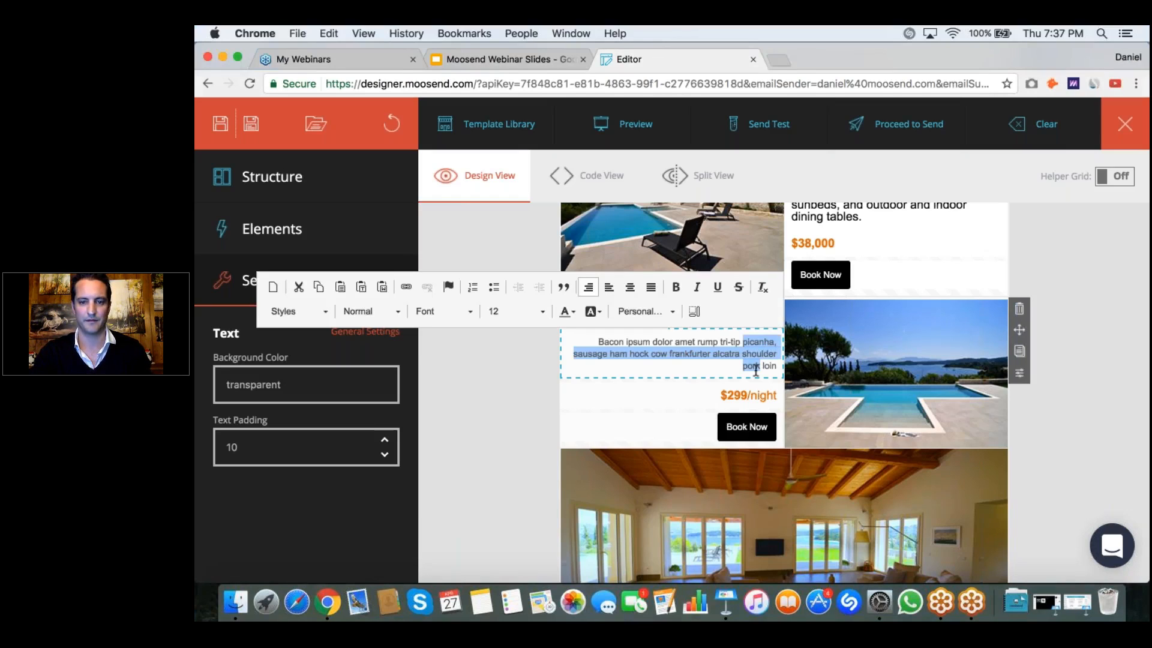
key(BackSpace)
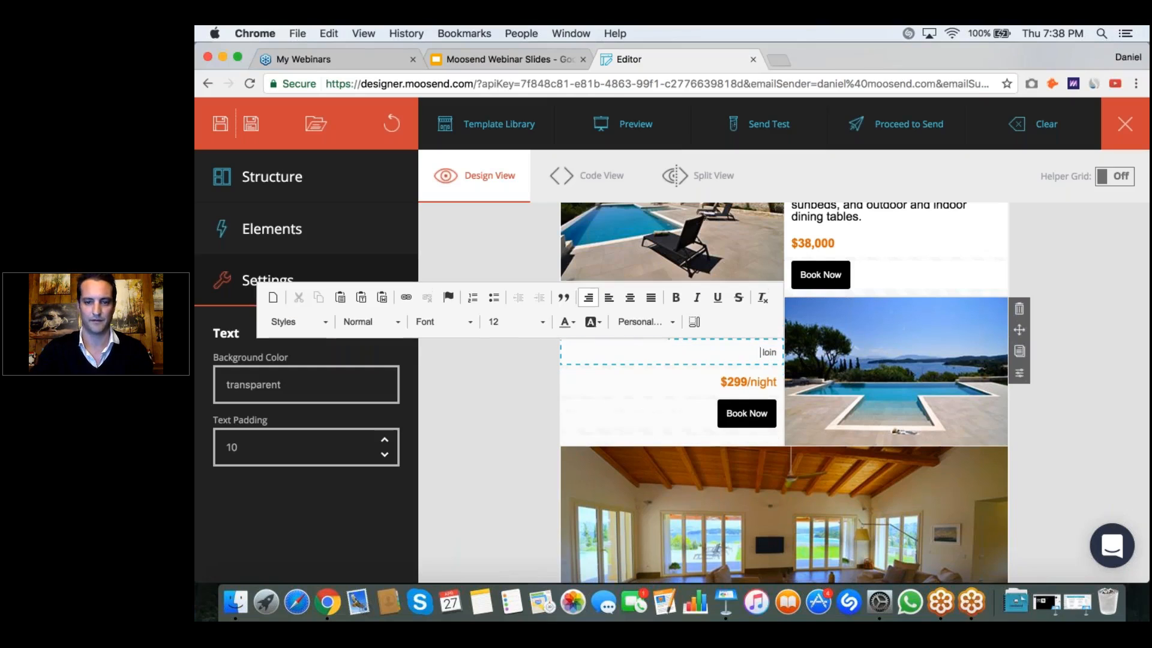
double_click(770, 352)
key(BackSpace)
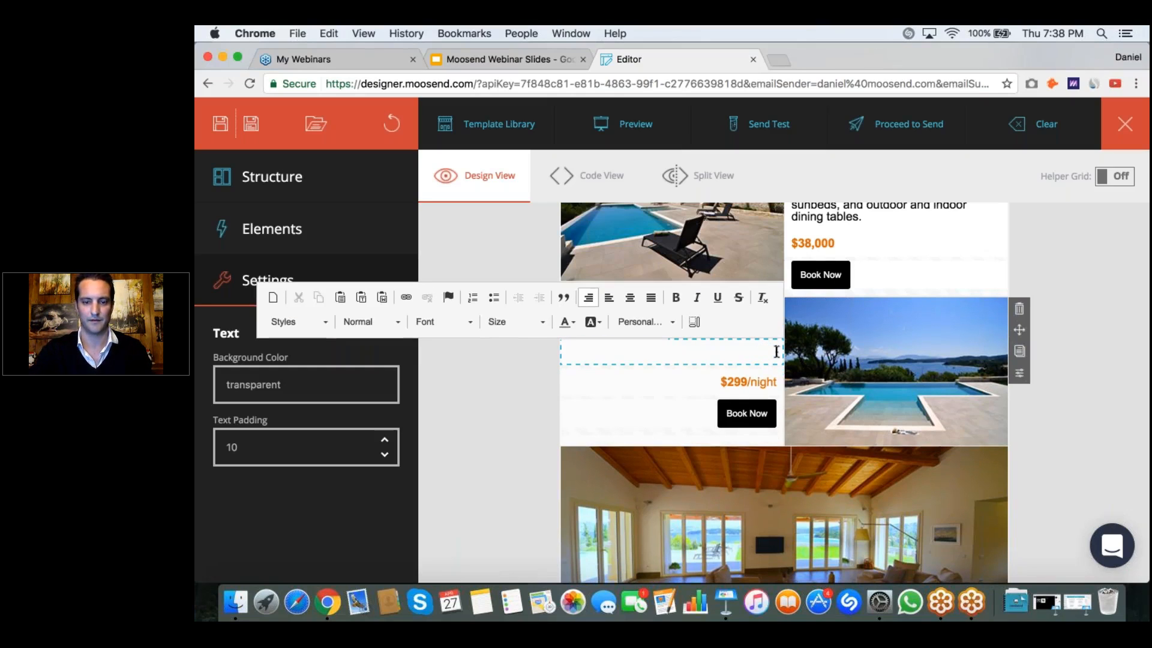
Step: Paste the description starting "Villa Levante's prominent position on top of a hill" into the empty text element and remove its bold formatting
key(super+v)
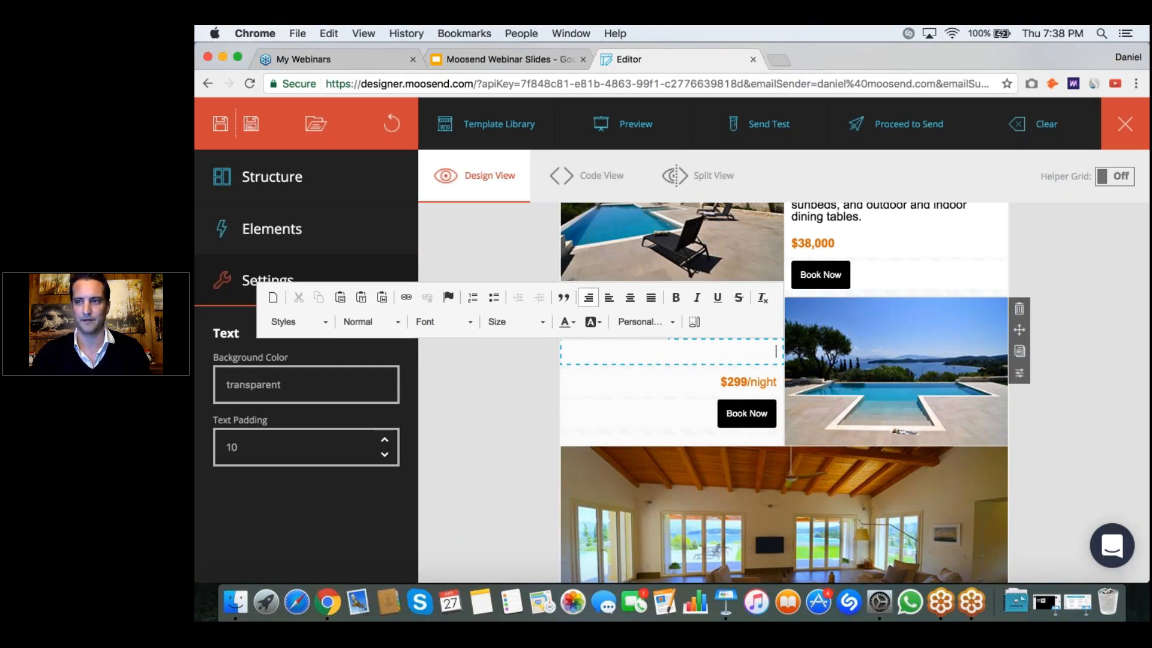
key(super+Tab)
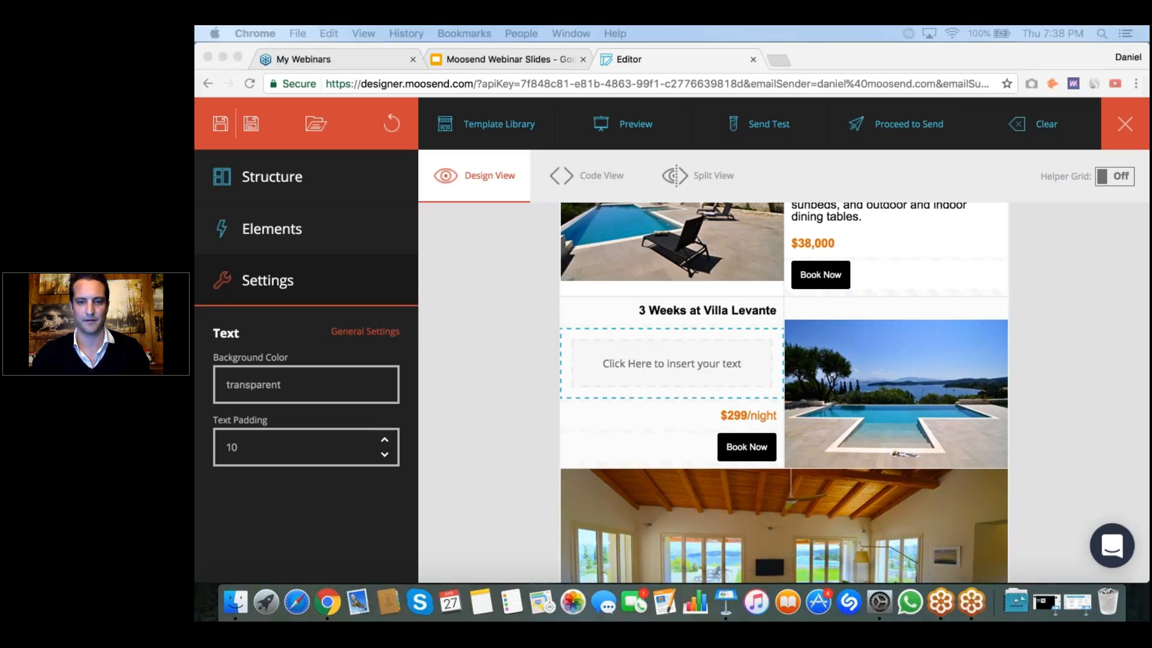
click(671, 361)
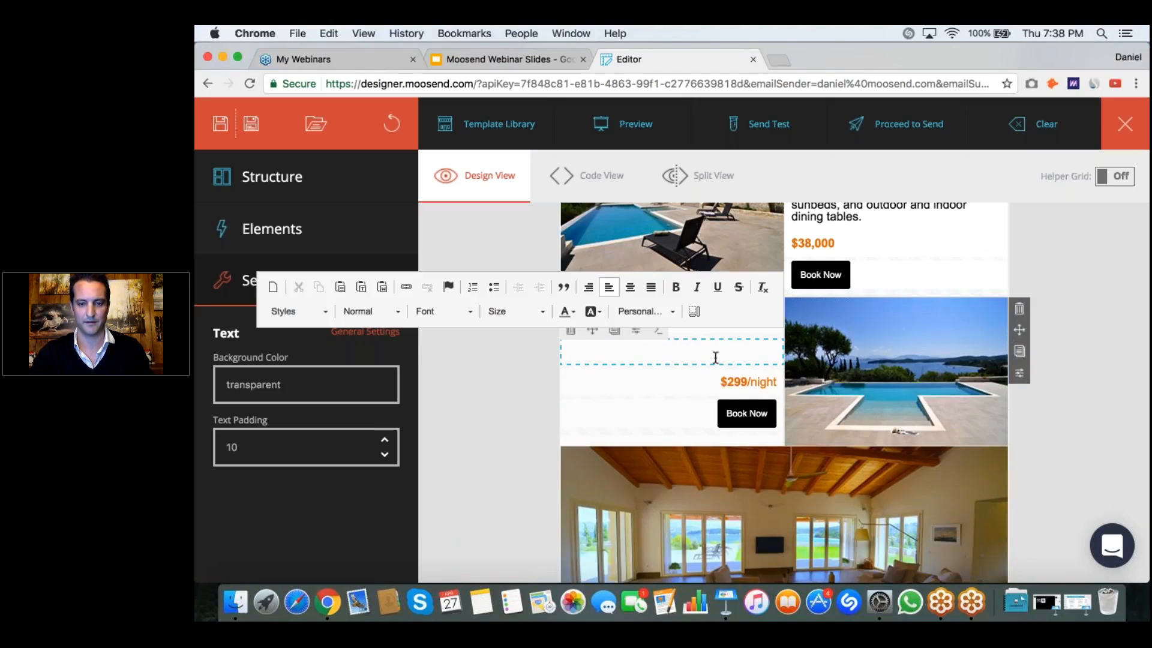
text(Villa Levante's prominent position on top of a hill, offers breathtaking unobstructed views of the surrounding beaches while maintaining total privacy.)
drag(717, 393, 568, 341)
key(super+b)
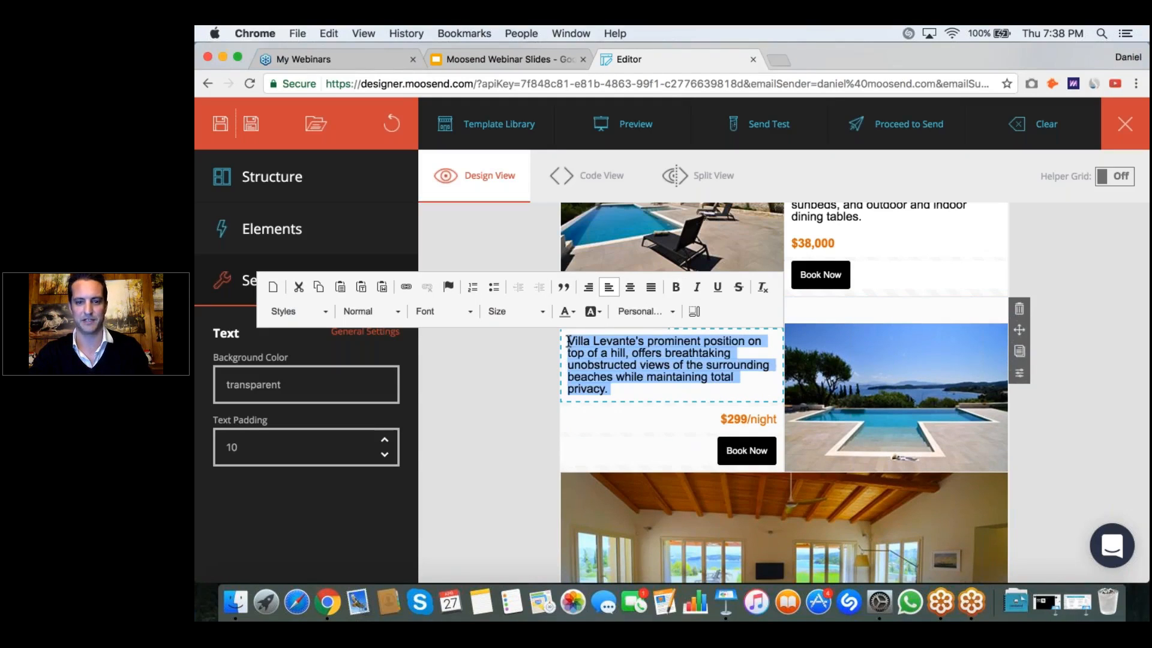
Step: Change the price in the 3 Weeks at Villa Levante block to $55,000 and remove the "/night" suffix
scroll(568, 342, down, 2)
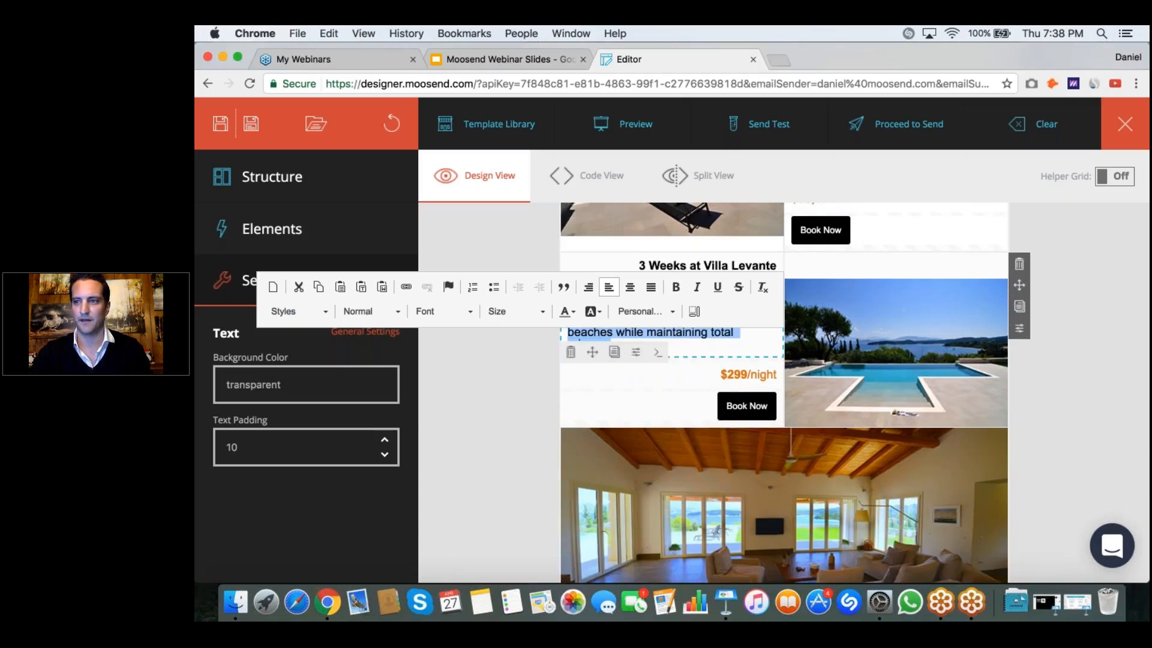
click(734, 372)
click(775, 372)
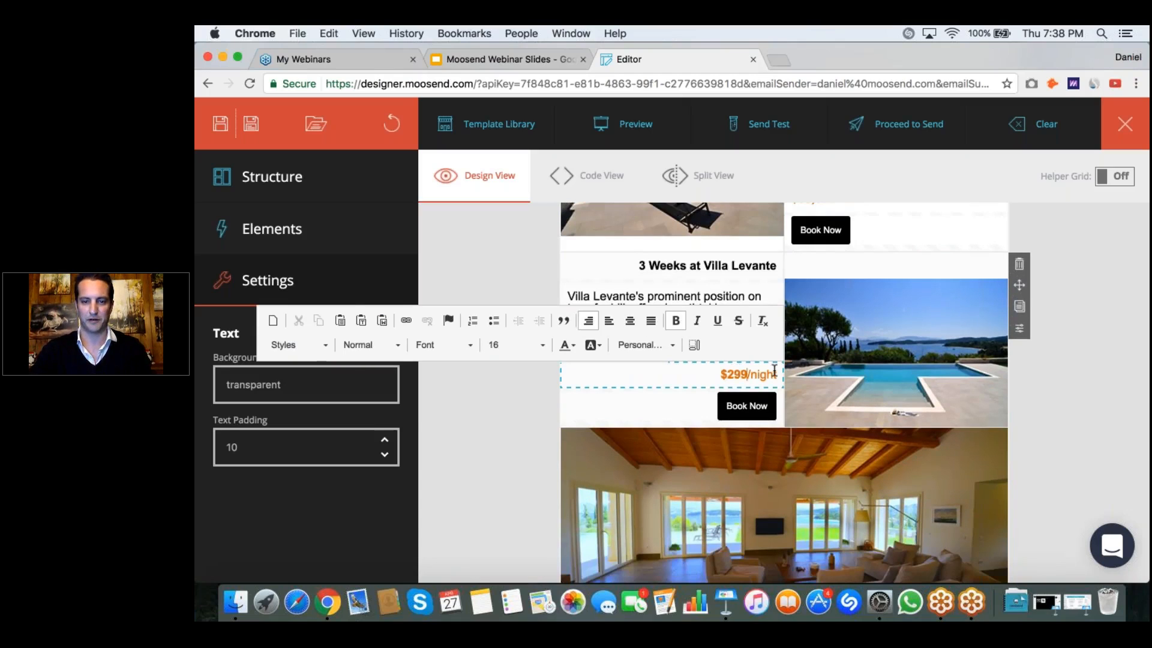
key(BackSpace)
key(BackSpace)
key(BackSpace)
text(55)
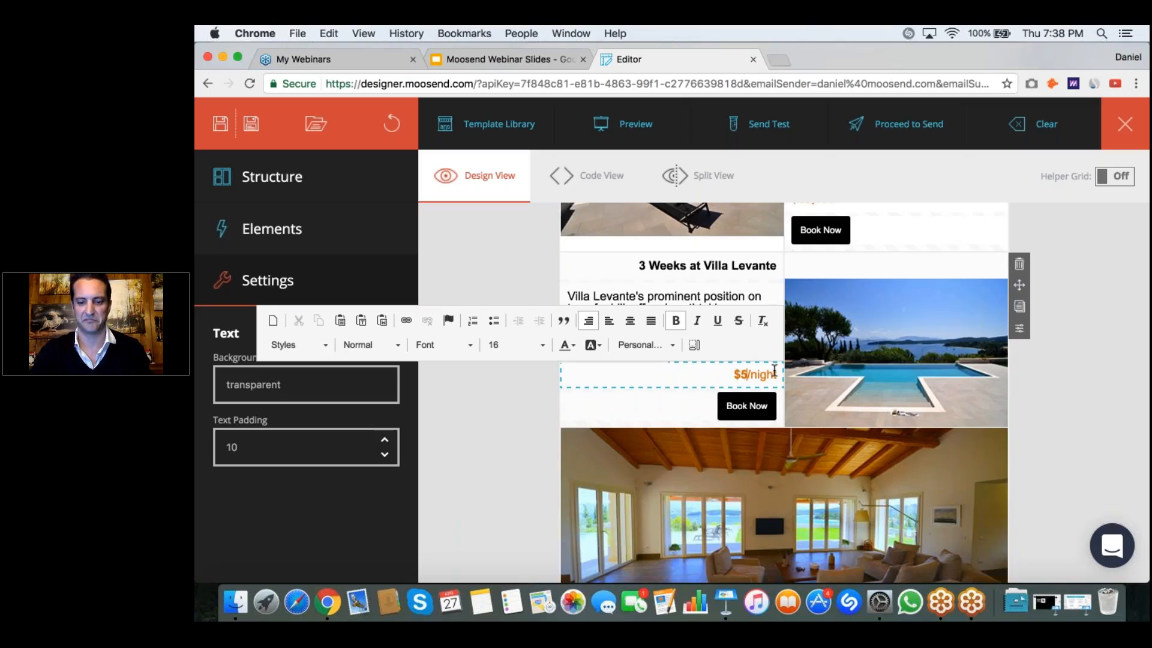
text(,000)
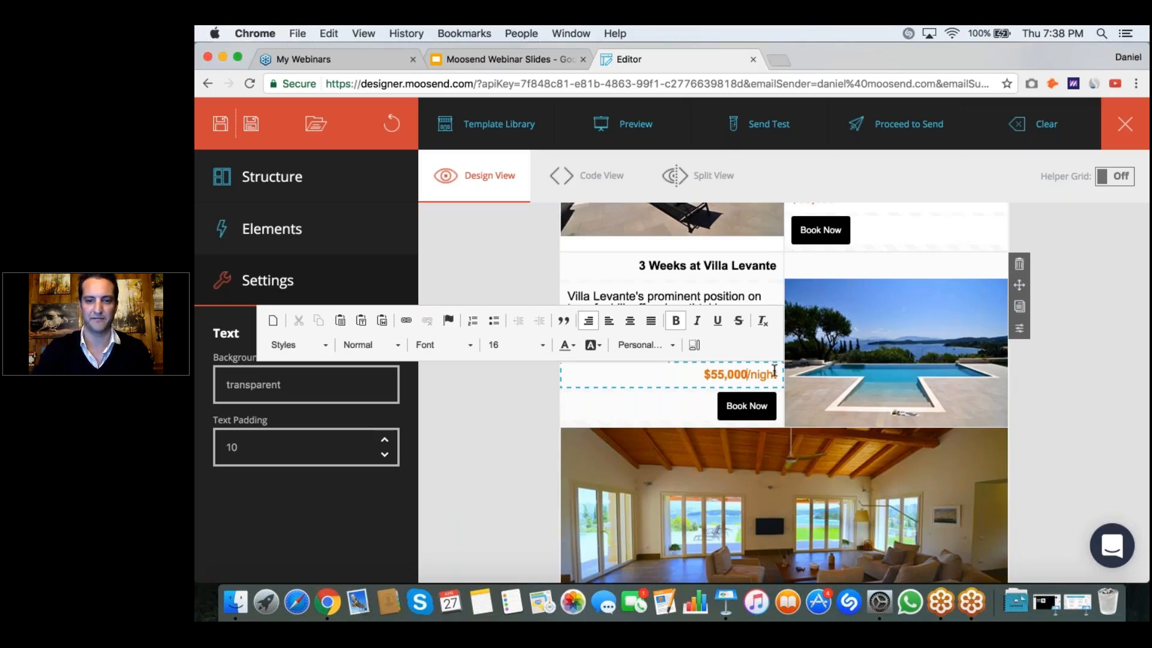
shift+click(775, 371)
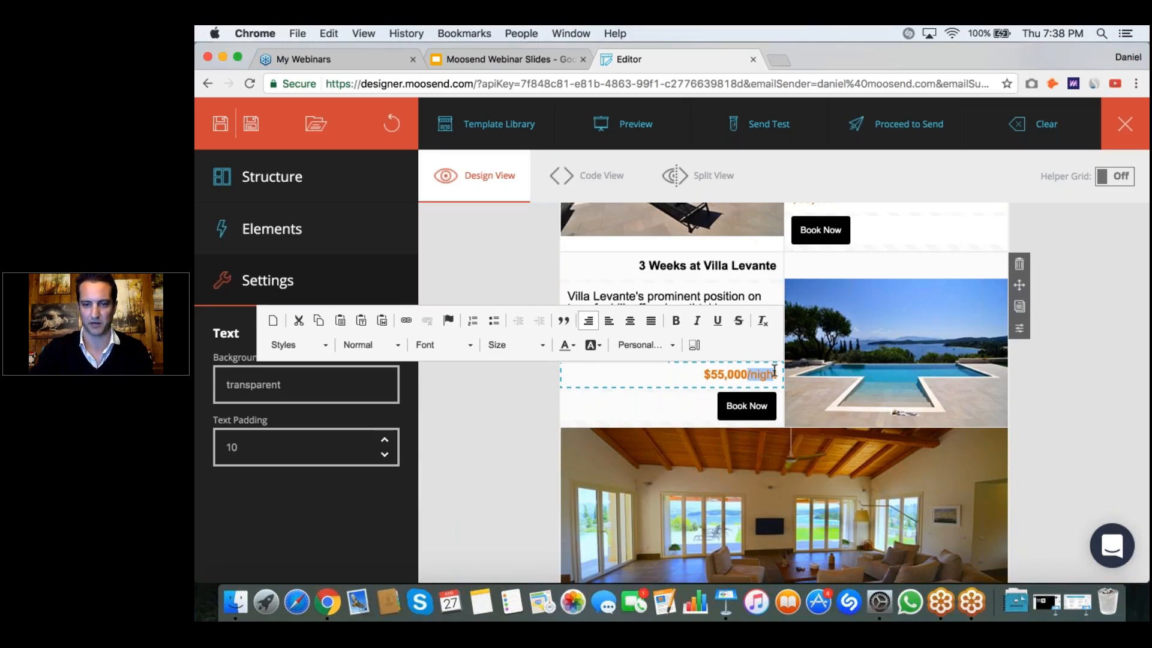
key(BackSpace)
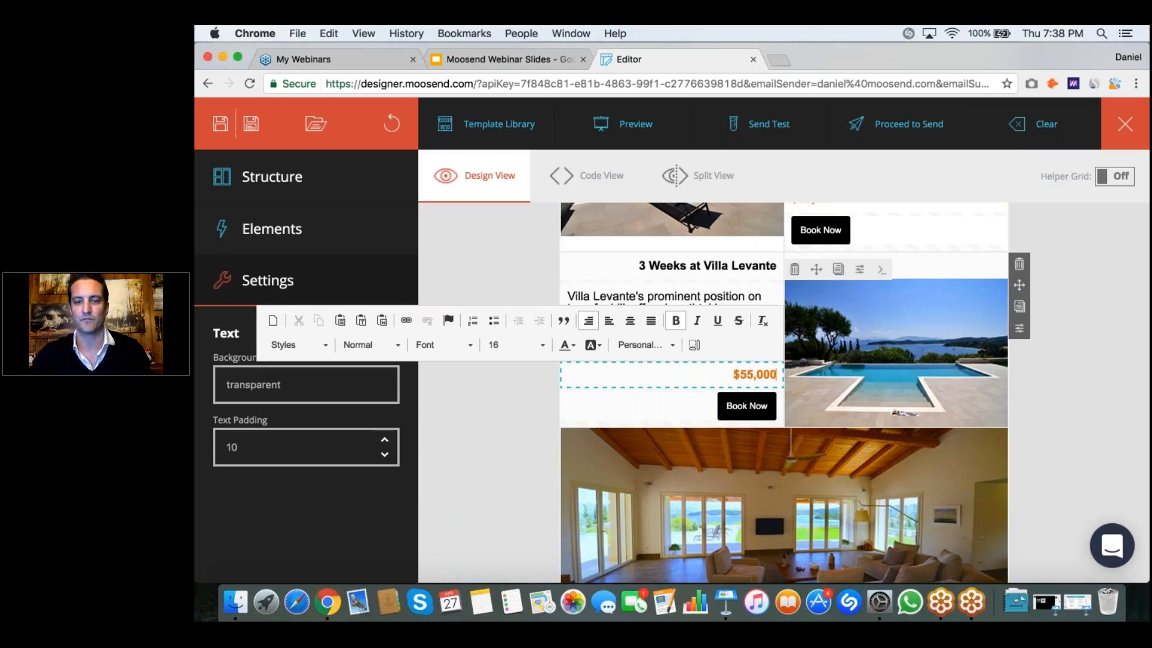
Step: Replace the "Delux Snow Villa" heading with "1 Month at Villa Levante", using Paste from Word to keep the large heading formatting
scroll(714, 457, down, 4)
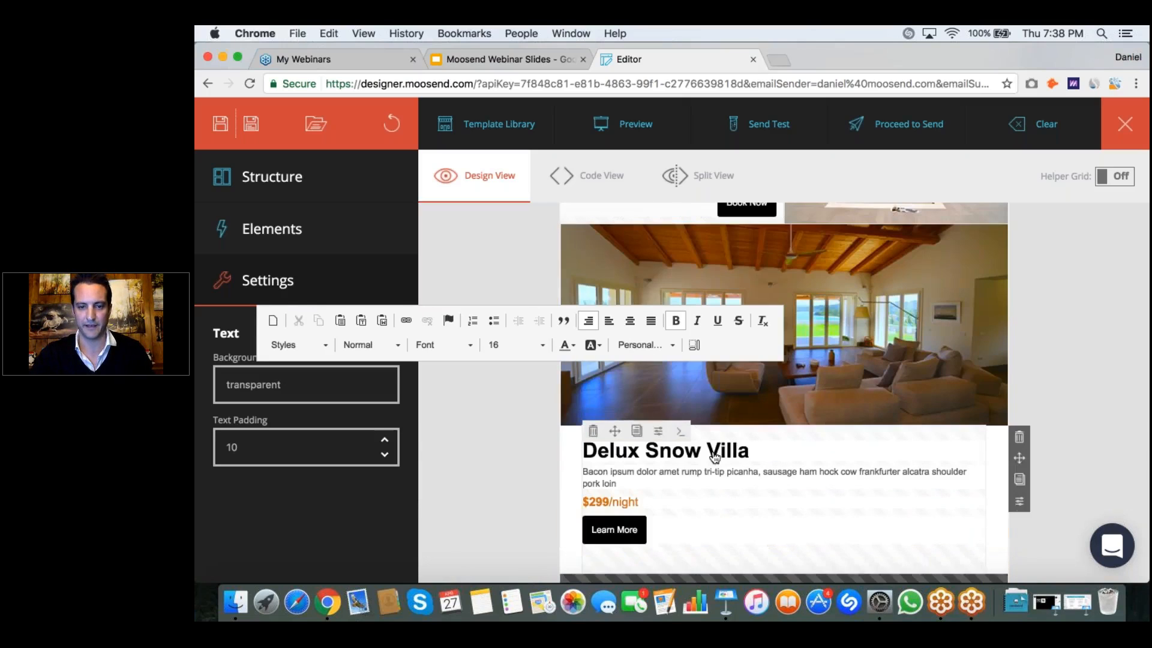
scroll(714, 457, down, 1)
click(710, 409)
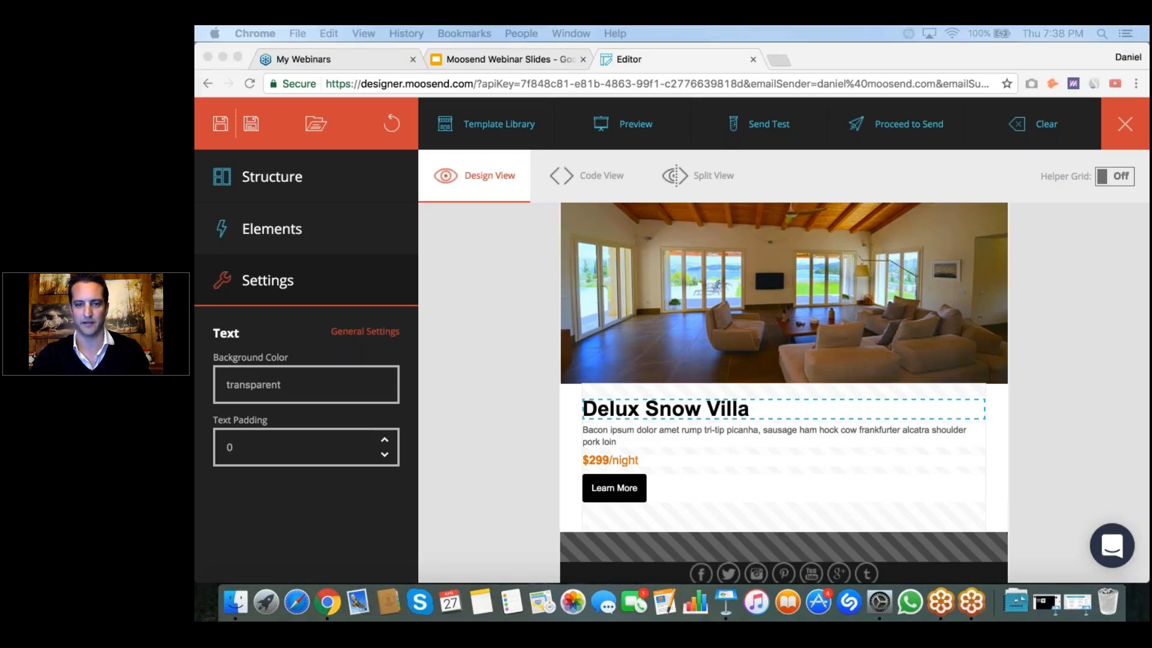
click(756, 408)
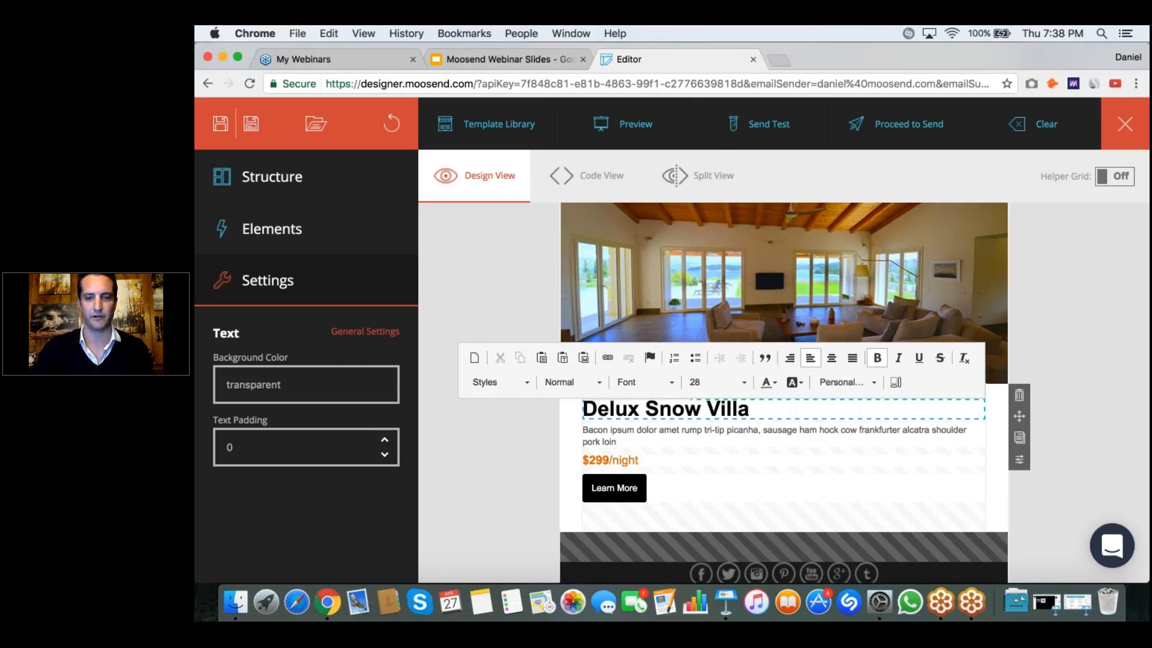
triple_click(759, 412)
text(1 Month at Villa Levante)
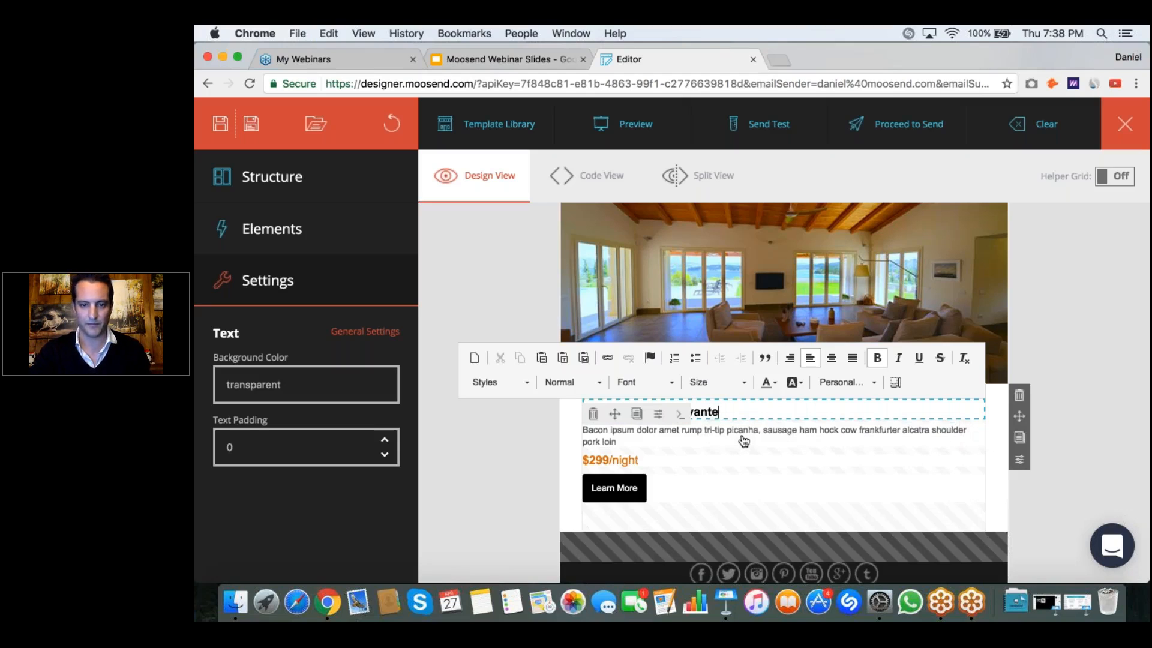
key(super+a)
key(super+c)
key(BackSpace)
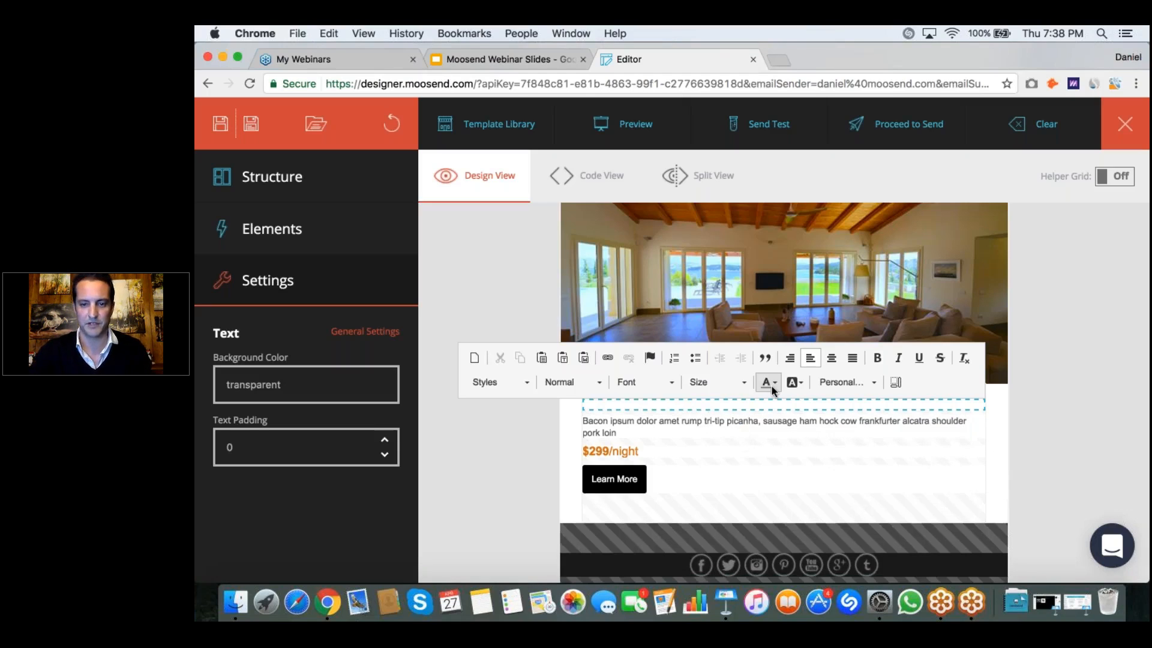
click(584, 358)
key(super+v)
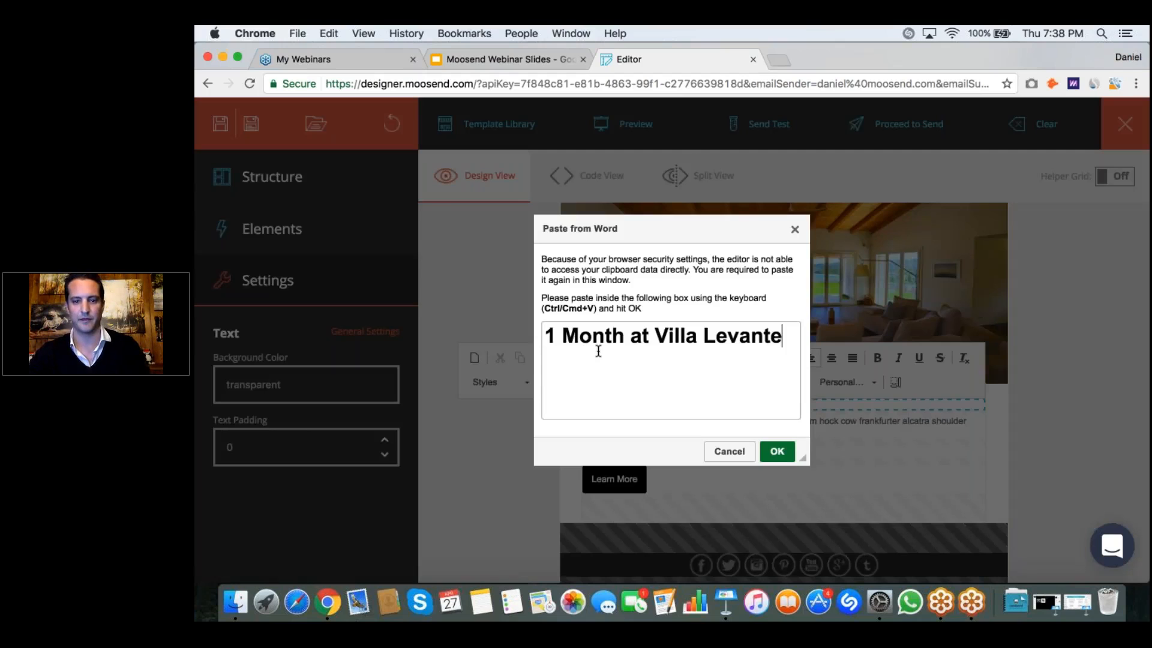
click(777, 452)
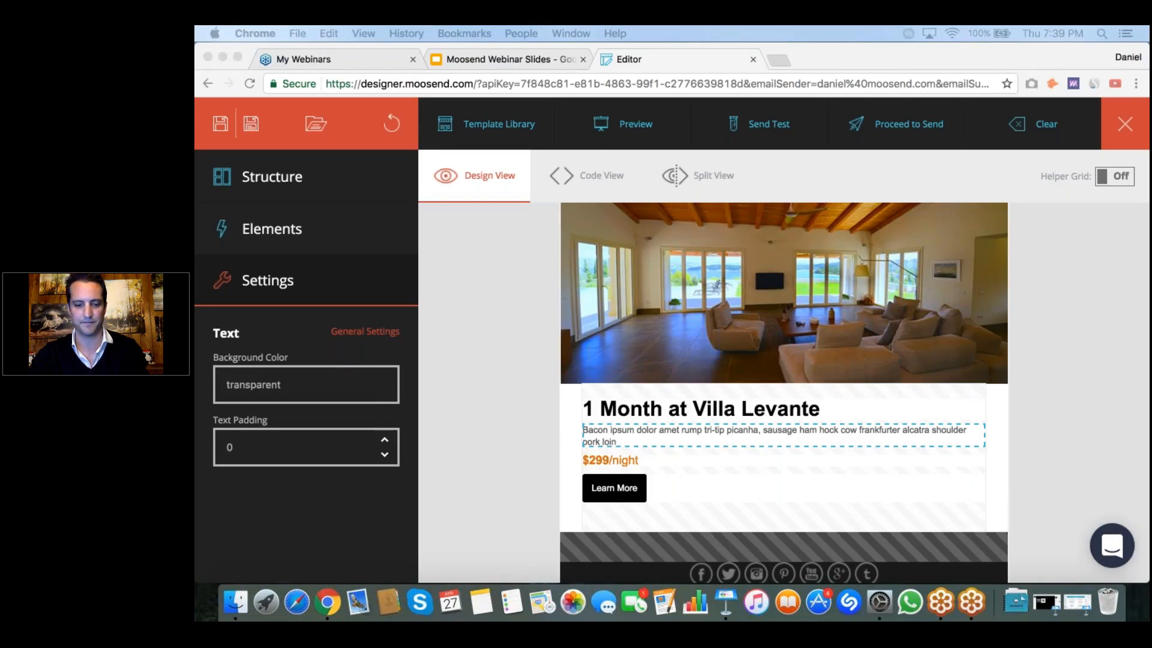
Step: Replace the Bacon ipsum paragraph under 1 Month at Villa Levante with the description starting "The villa's interior has been designed" and remove its bold formatting
click(639, 441)
triple_click(595, 430)
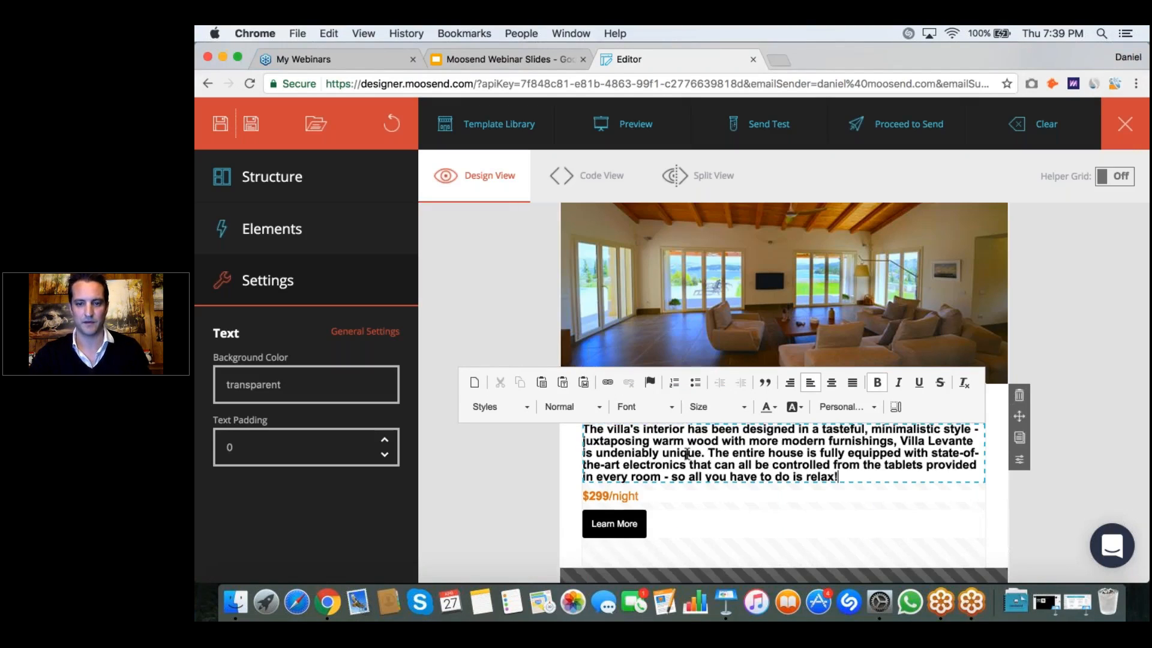
drag(838, 477, 840, 441)
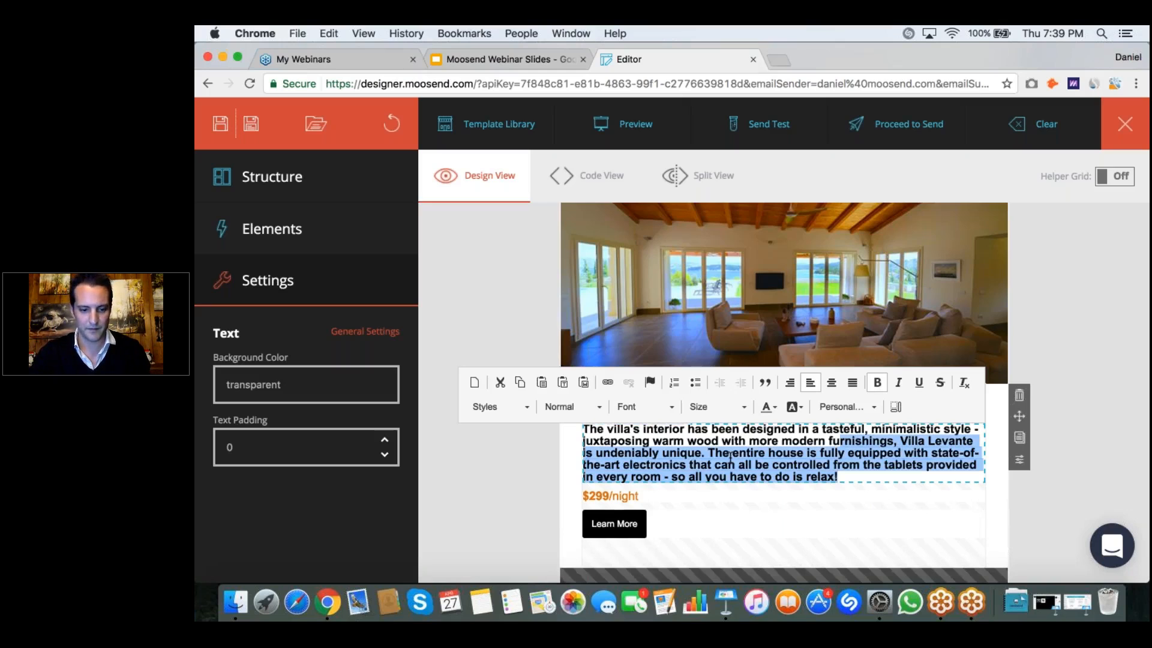
key(shift+Up)
key(shift+Up)
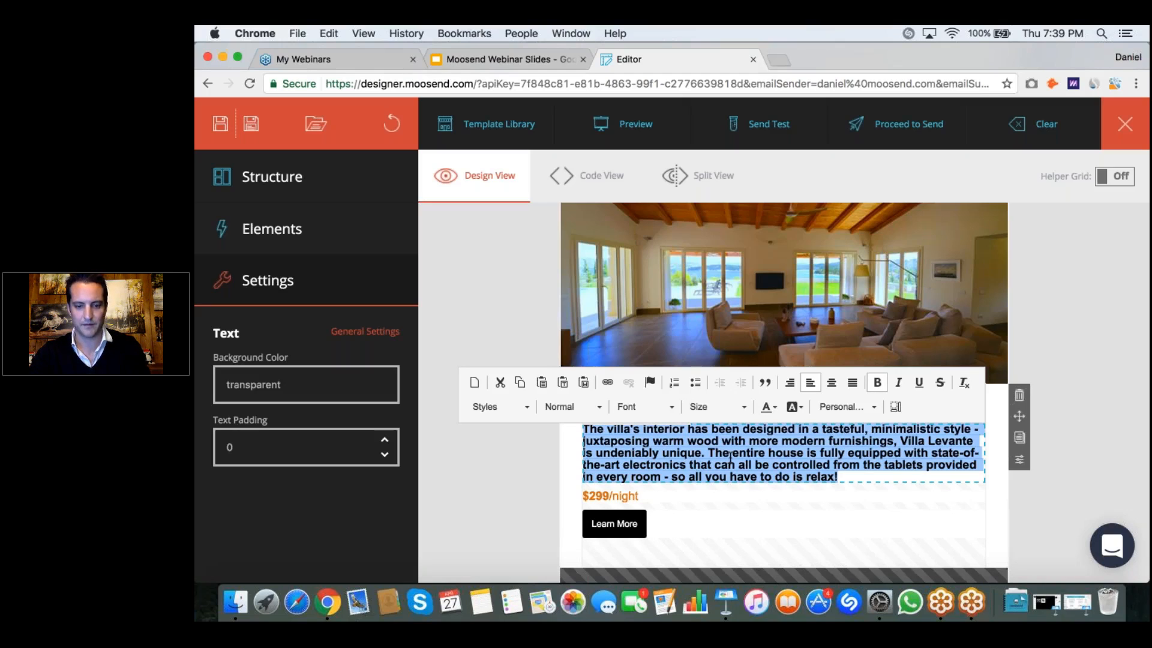
key(super+b)
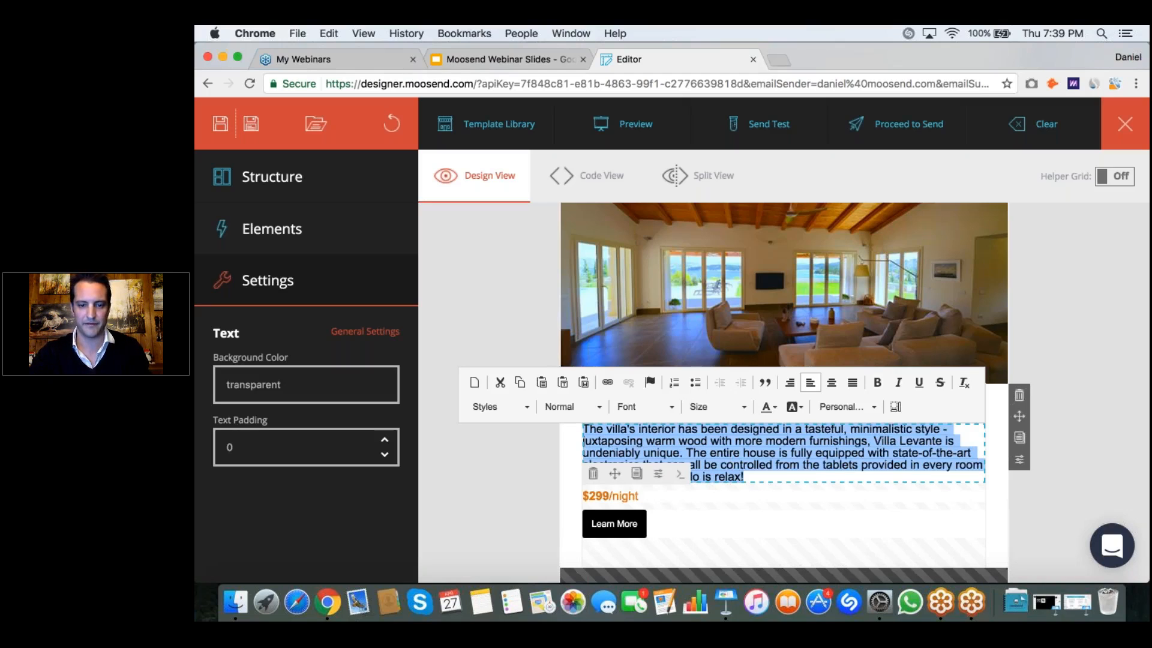
Step: Replace the price in the 1 Month at Villa Levante block with "$Priceless!!!" and remove the "/night" suffix
click(645, 496)
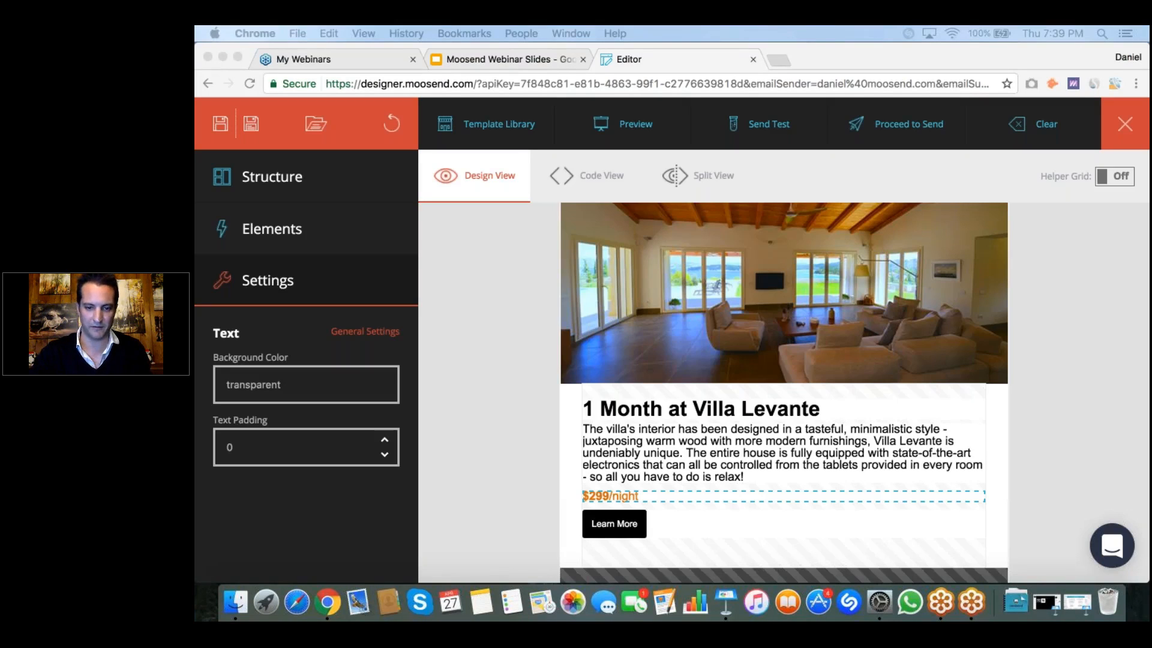
click(631, 495)
click(649, 496)
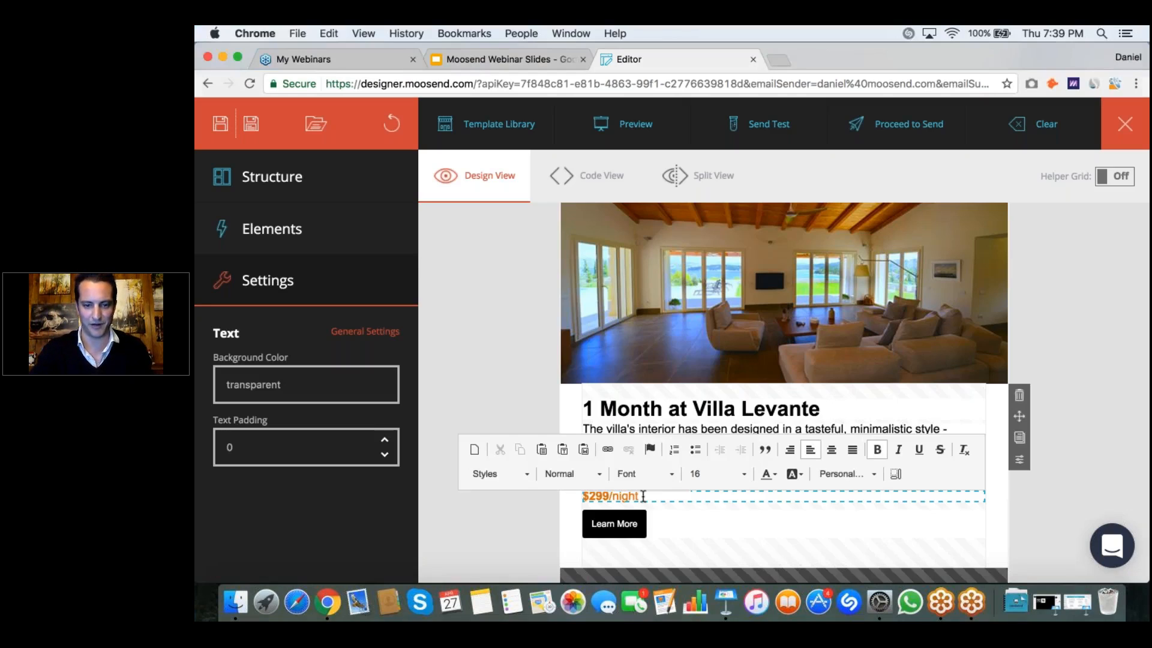
key(BackSpace)
key(BackSpace)
key(BackSpace)
key(BackSpace)
key(BackSpace)
key(BackSpace)
key(BackSpace)
key(BackSpace)
key(BackSpace)
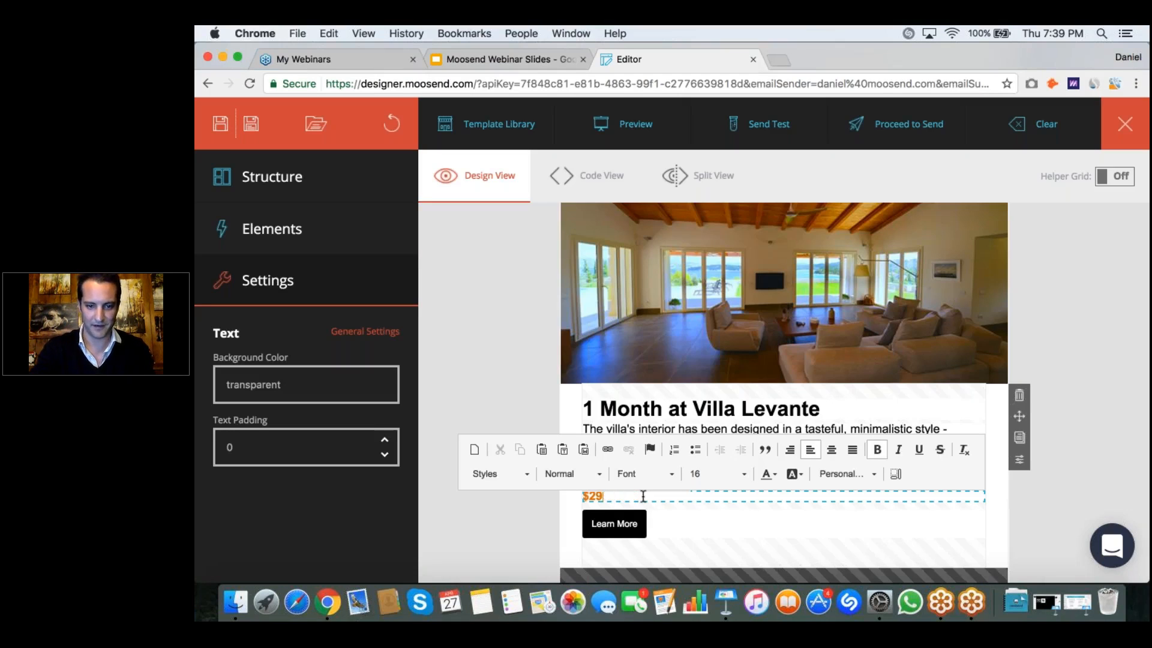
text(Pricele)
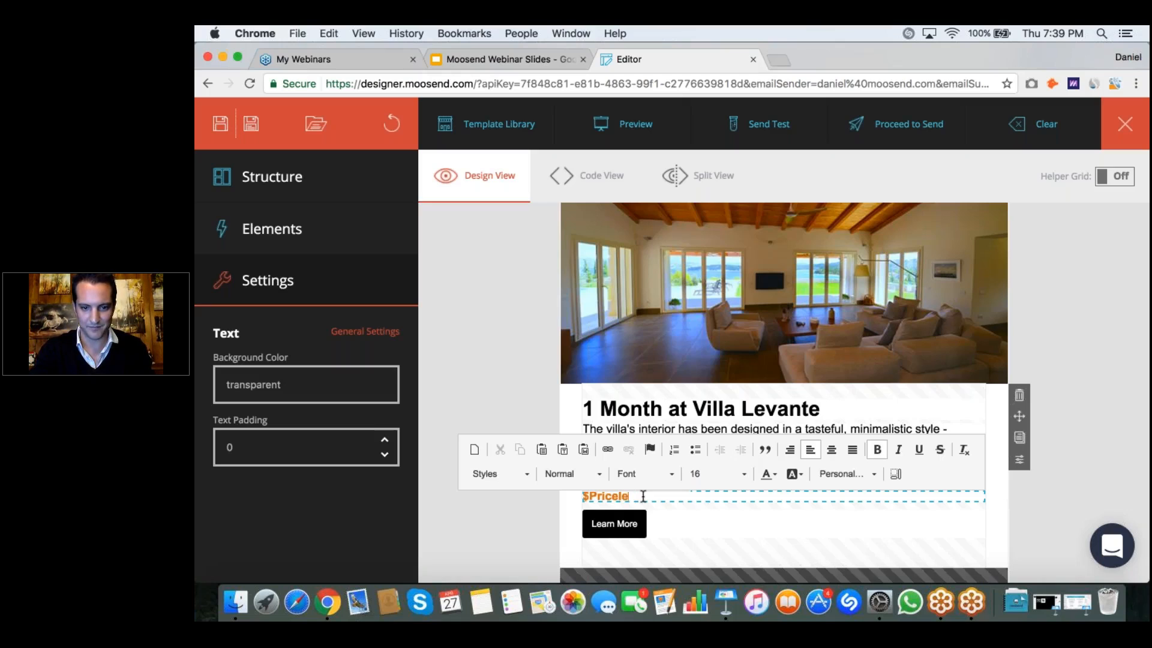
text(ss!!!)
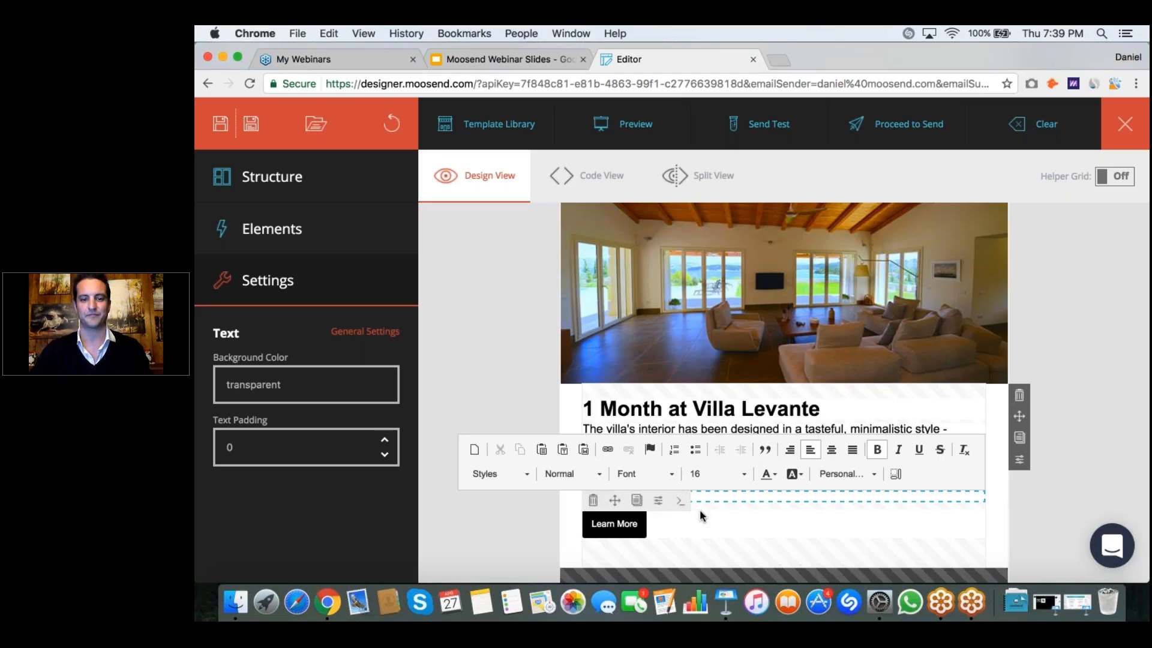
Step: Change the label of the Learn More button under 1 Month at Villa Levante to "Book Now"
scroll(699, 509, down, 2)
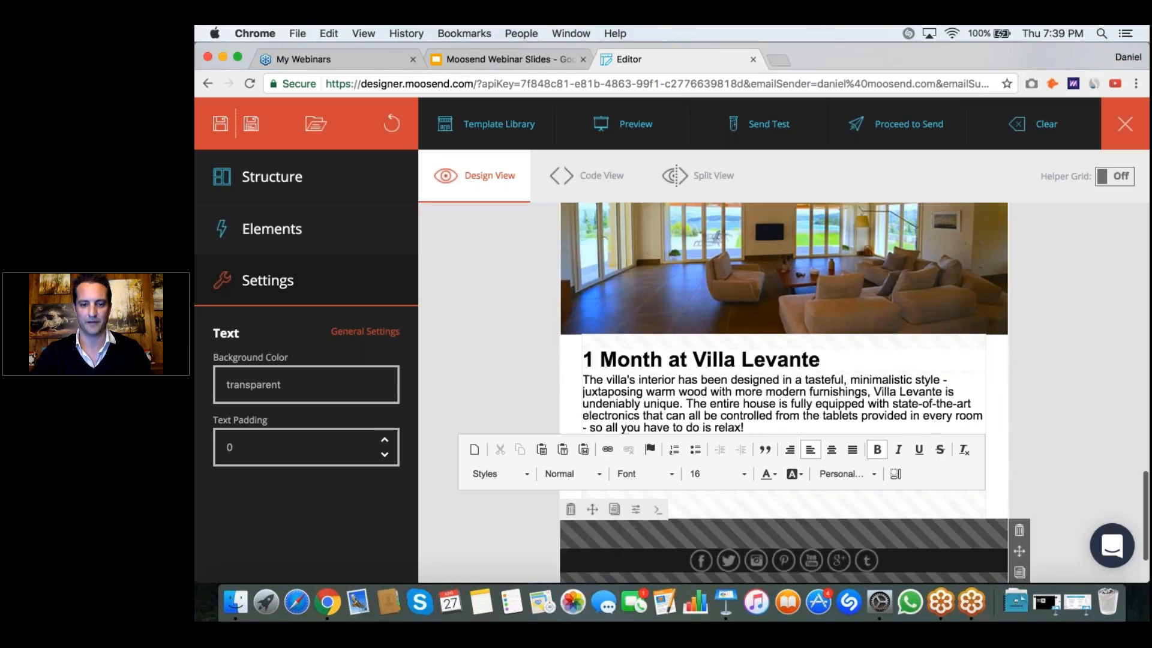
scroll(660, 480, up, 2)
click(613, 513)
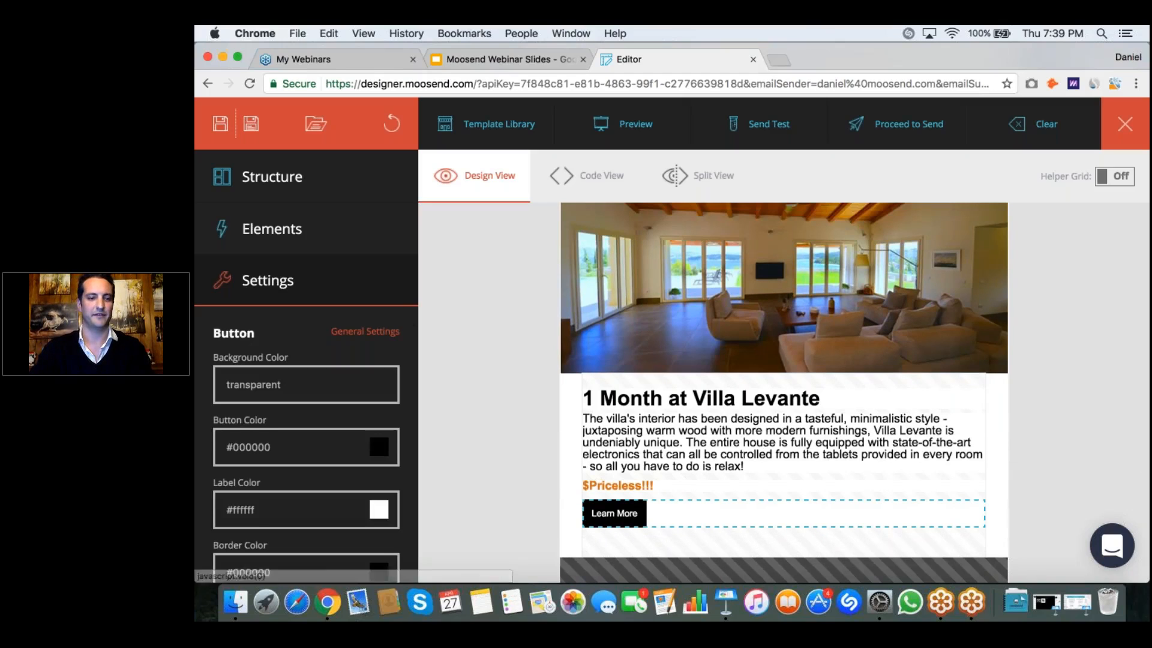
key(super+a)
text(Book Now)
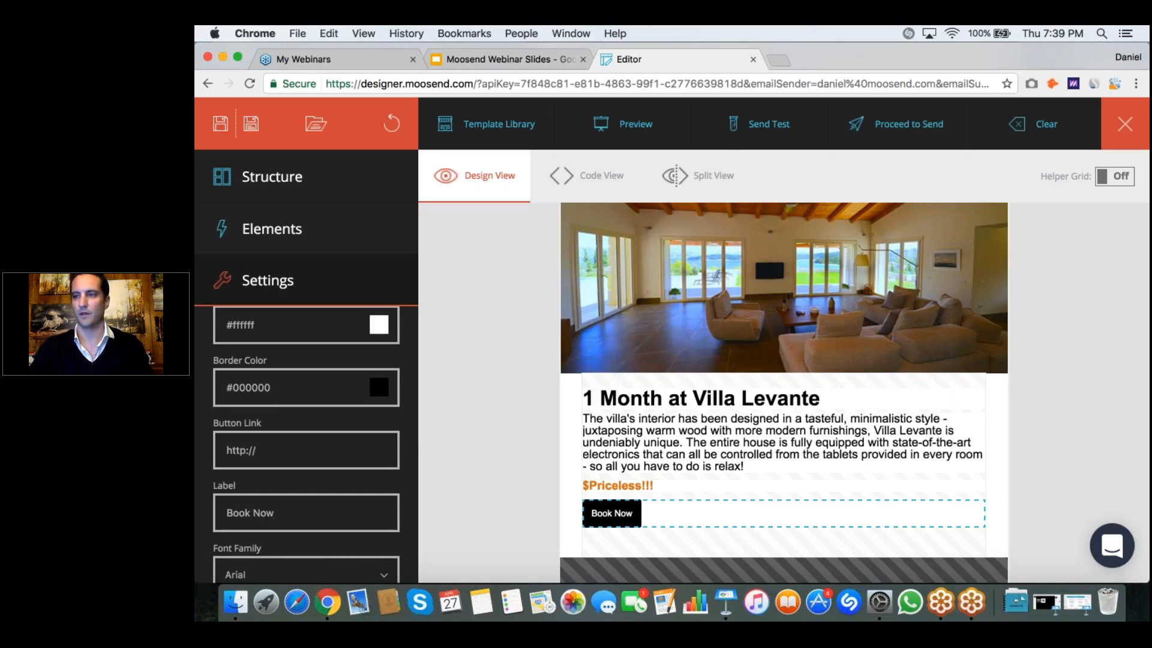
click(1020, 502)
Step: Replace the telephone and fax line in the email footer with the villa's copied phone numbers
scroll(807, 424, down, 4)
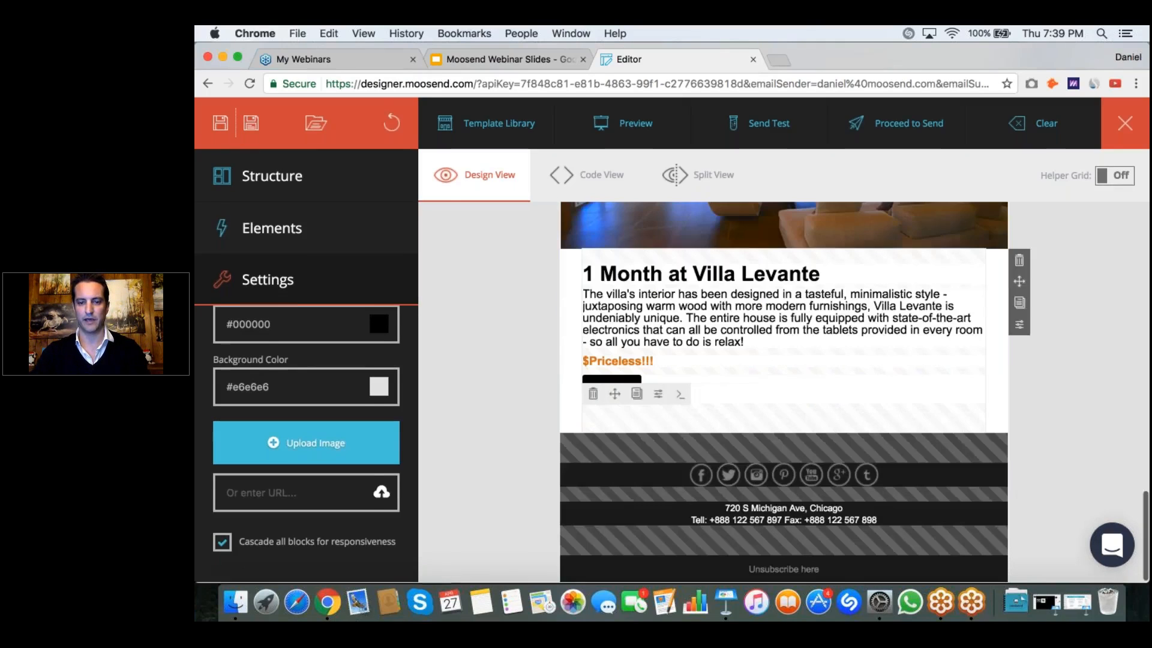
click(802, 519)
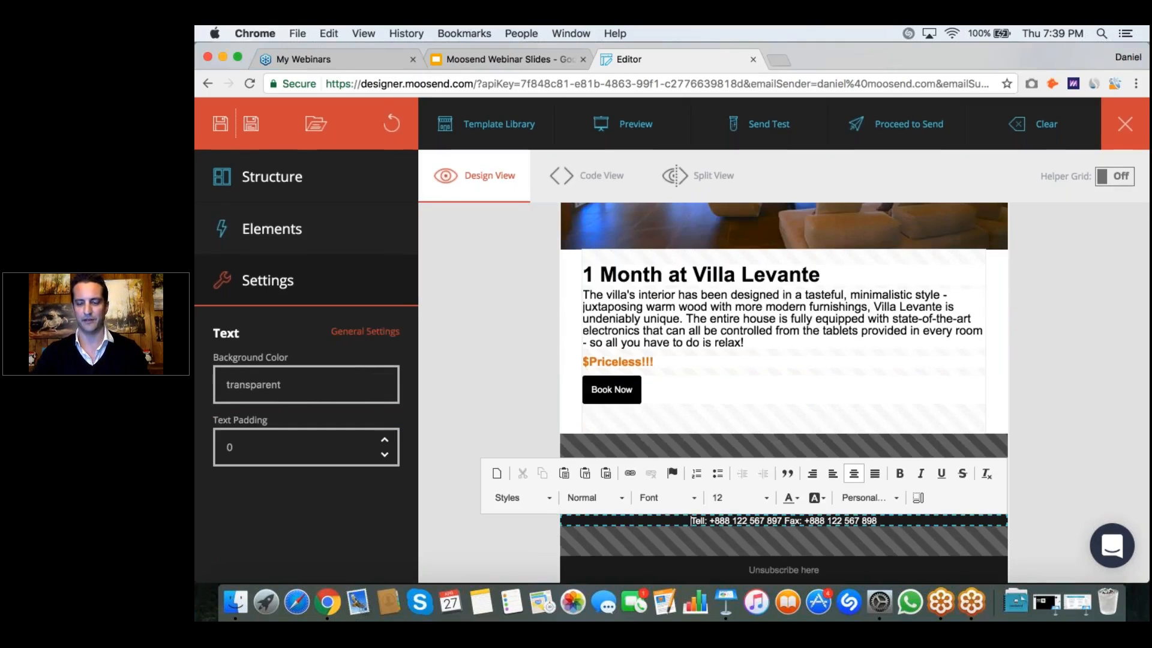
click(1044, 414)
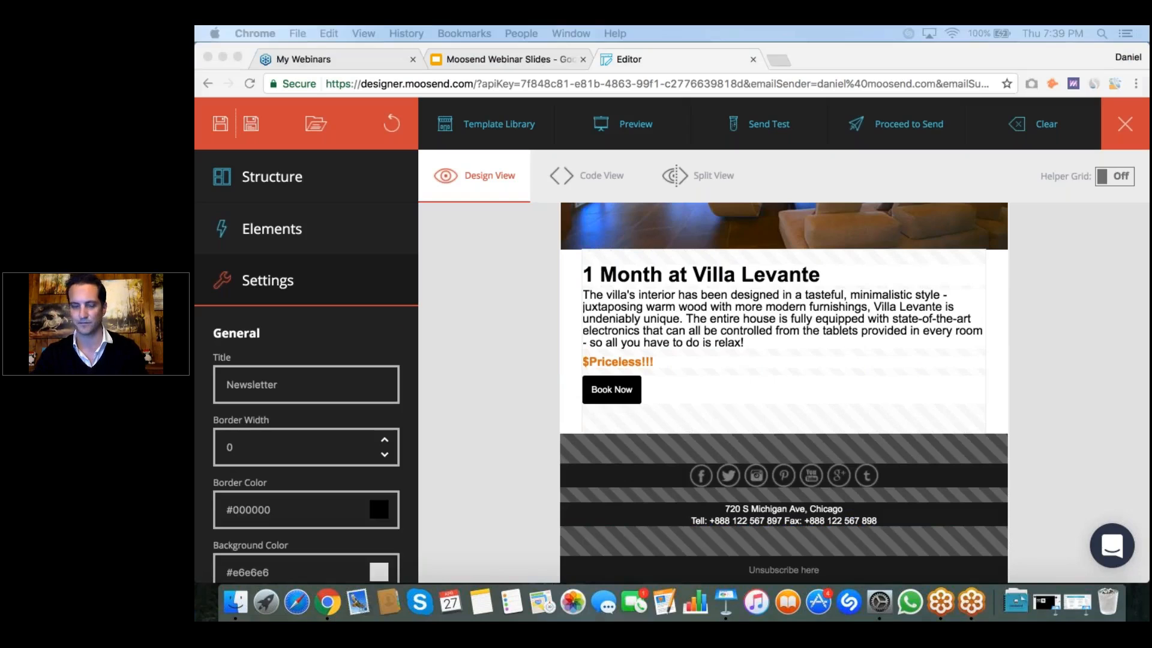
click(761, 523)
click(762, 523)
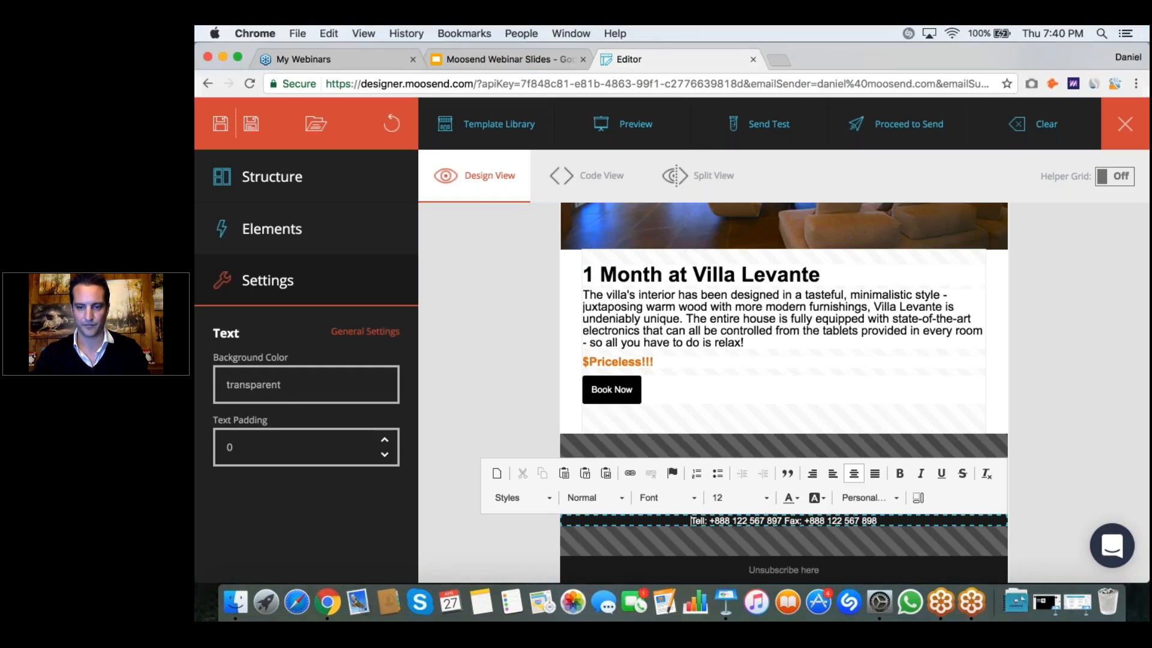
drag(877, 520, 689, 521)
key(super+v)
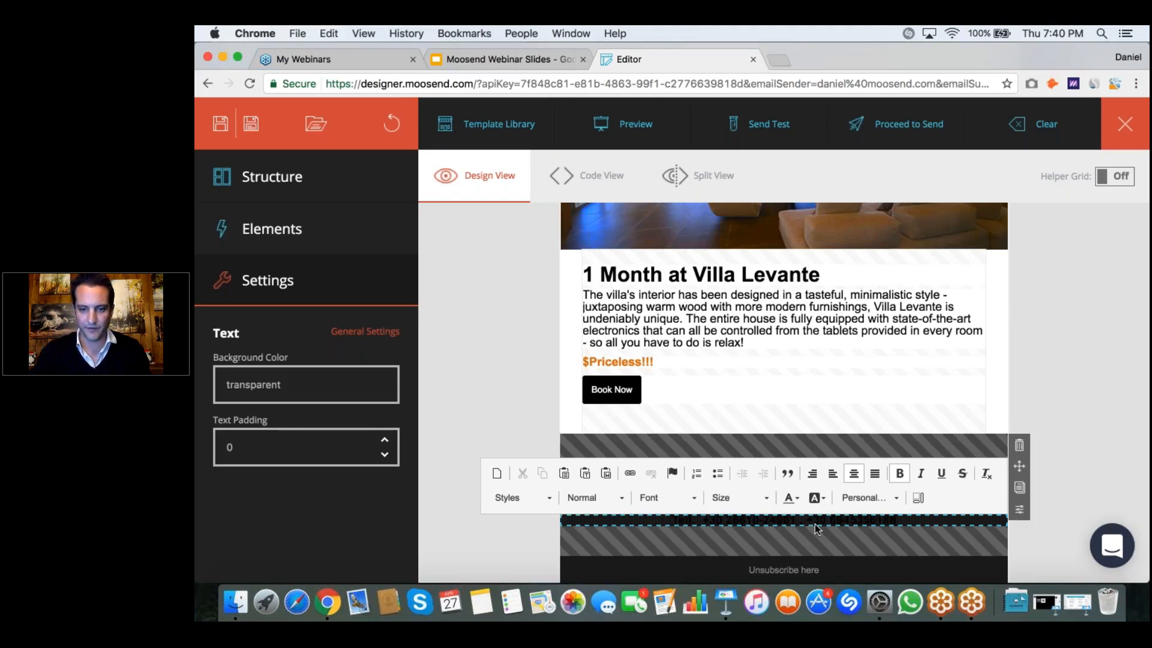
Step: Set the text color of the footer's phone line to white
drag(894, 519, 684, 515)
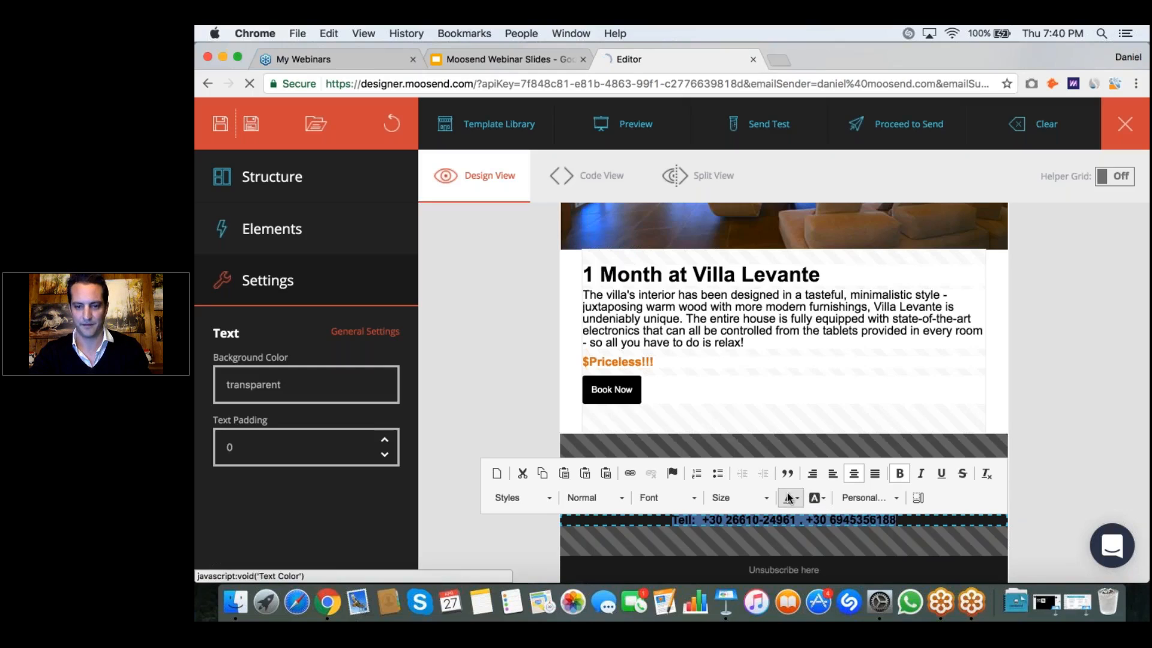
click(814, 498)
click(885, 444)
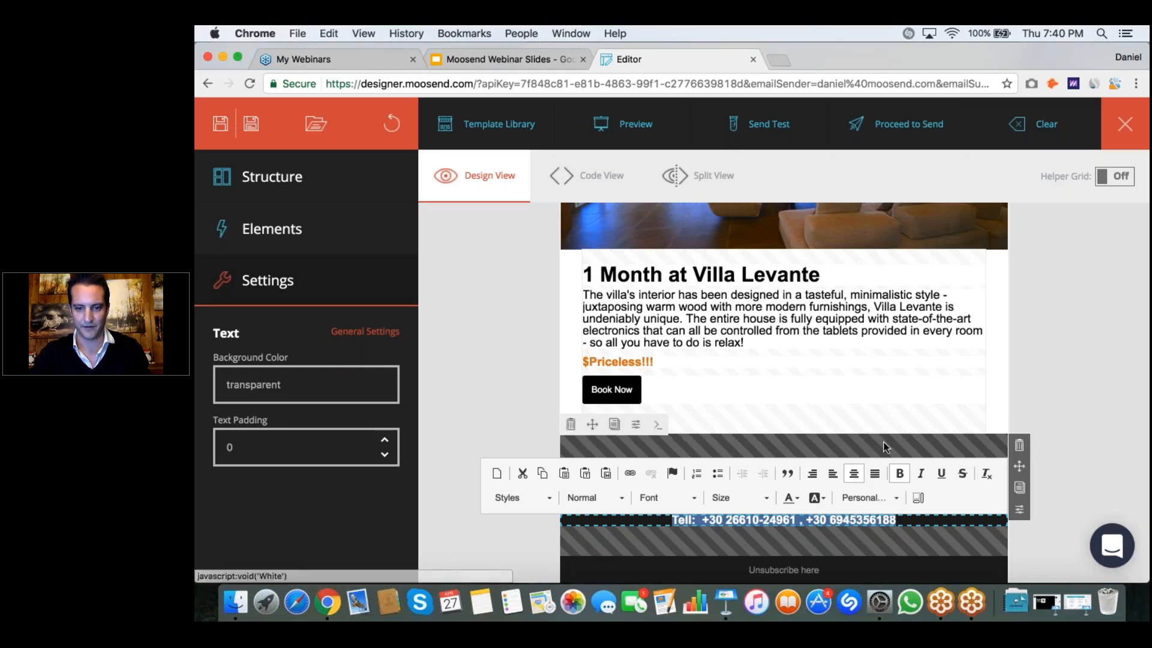
click(507, 521)
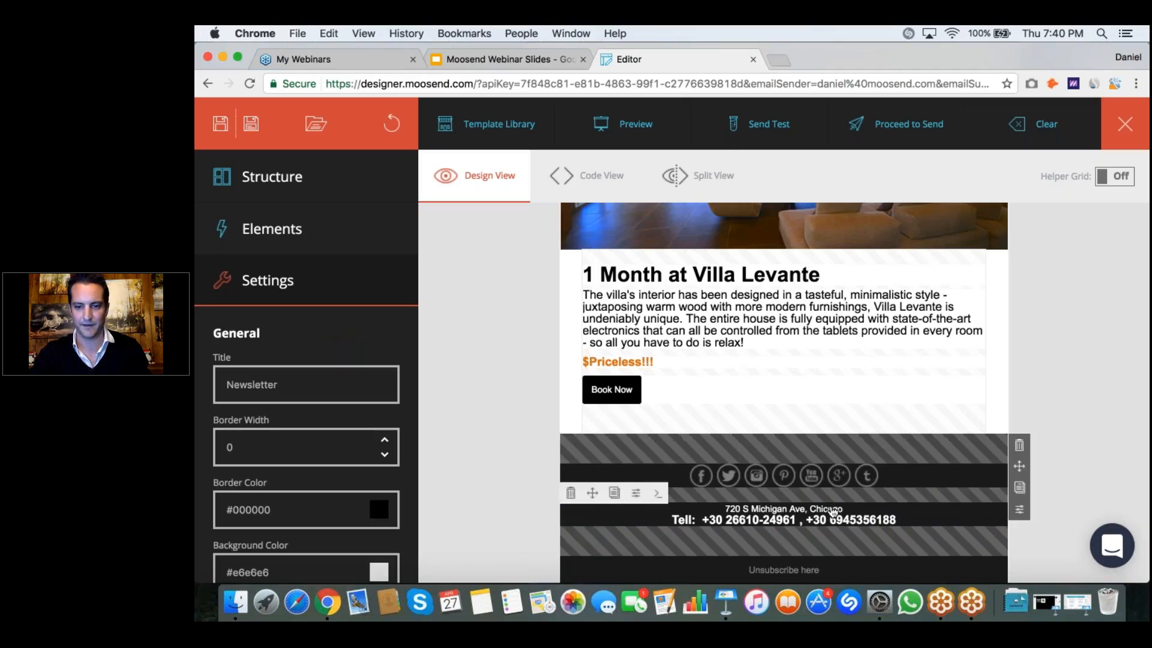
Step: Replace the template's street address in the footer with the villa's address copied from the source document
click(848, 511)
drag(844, 509, 723, 508)
key(BackSpace)
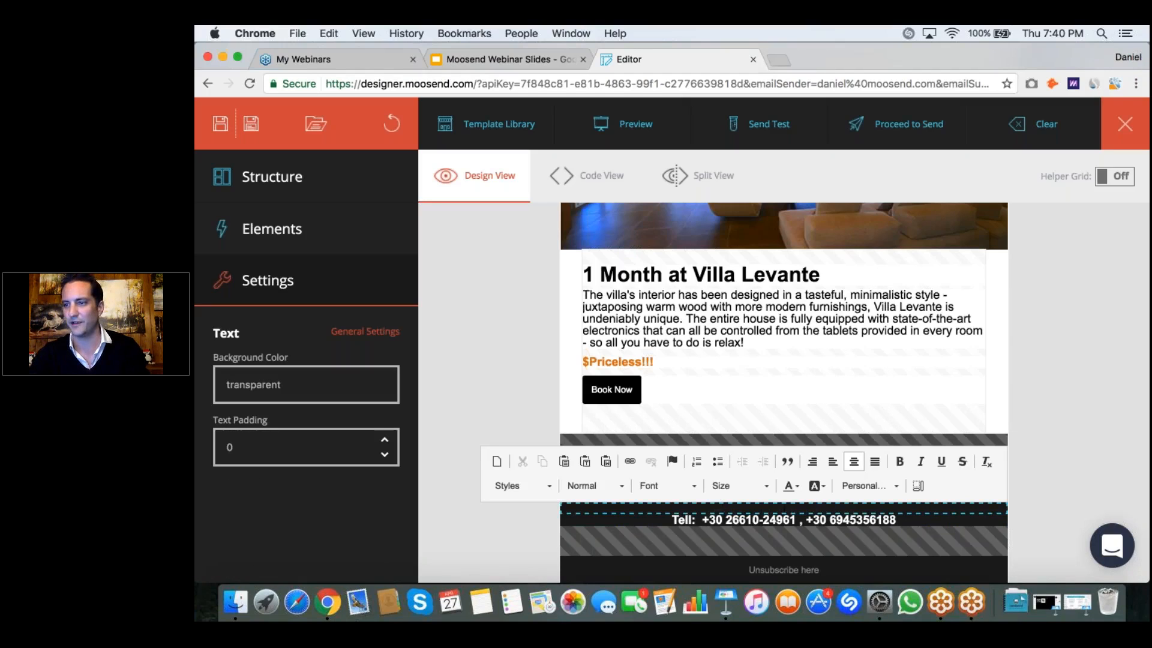
key(super+Tab)
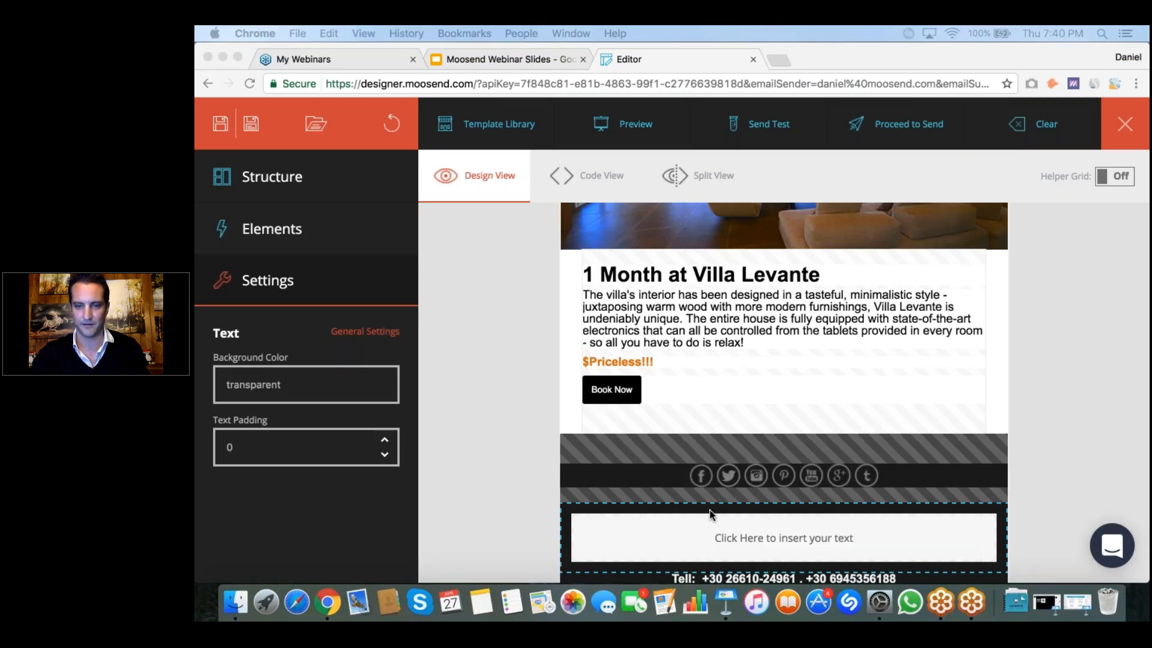
scroll(687, 474, down, 2)
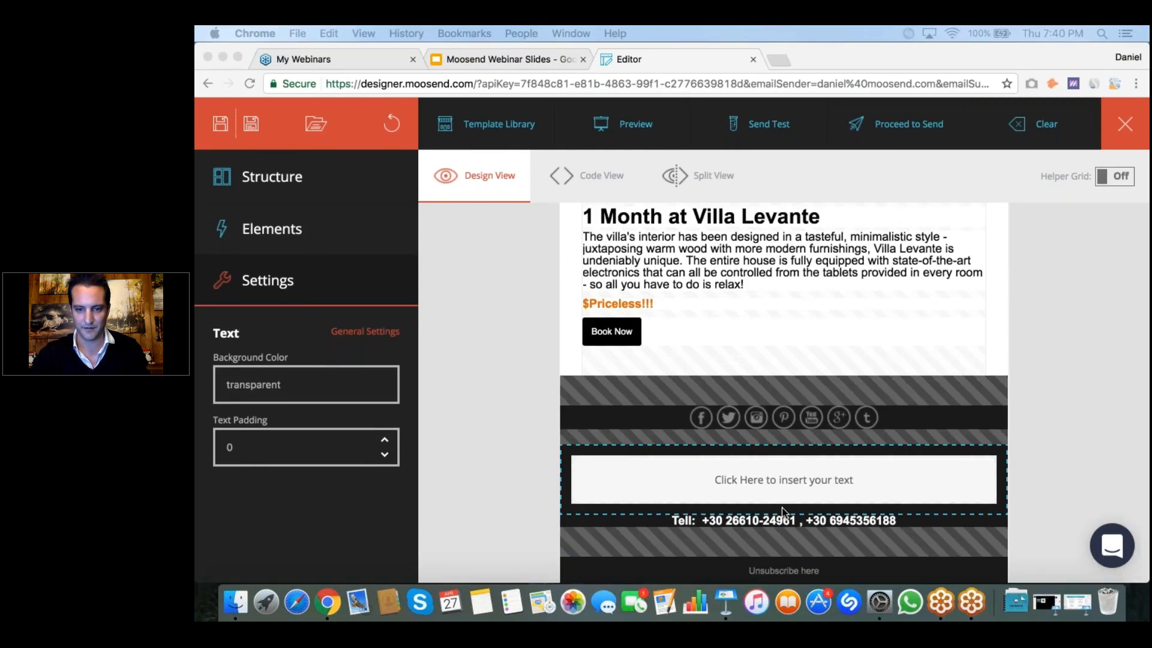
click(757, 481)
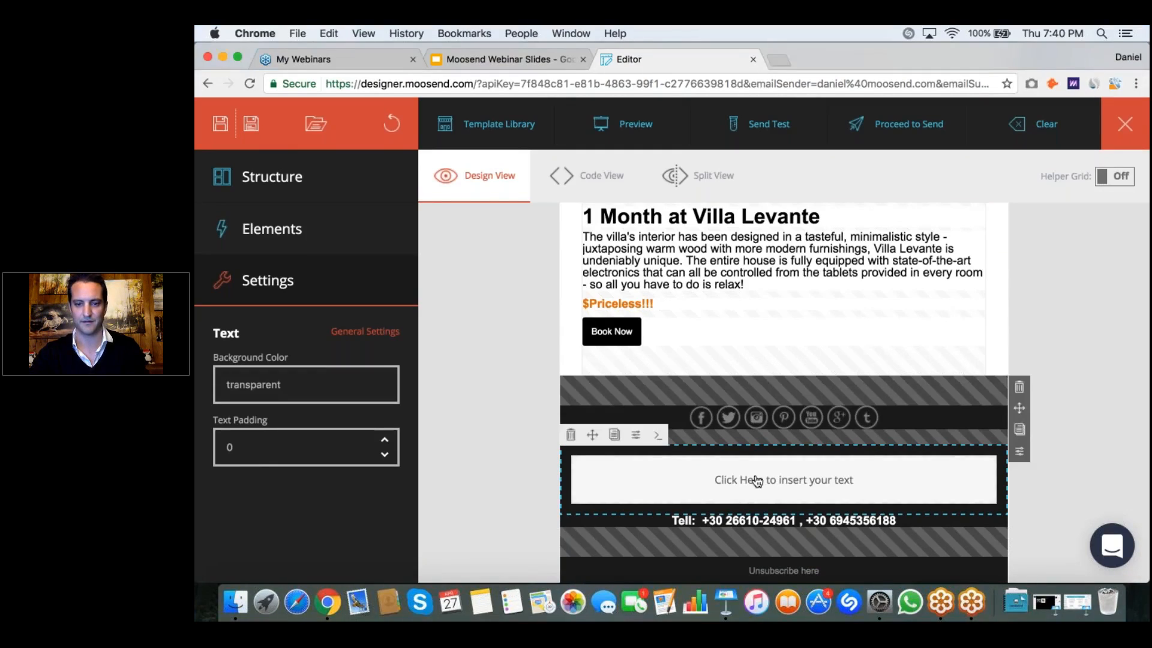
click(757, 481)
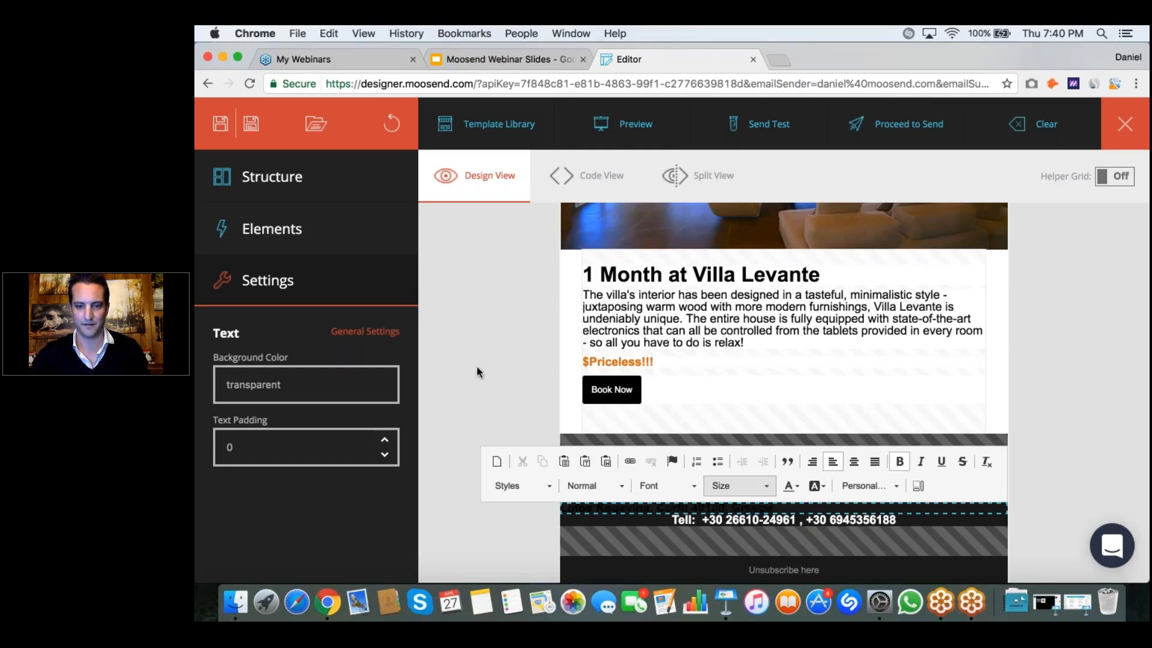
click(492, 391)
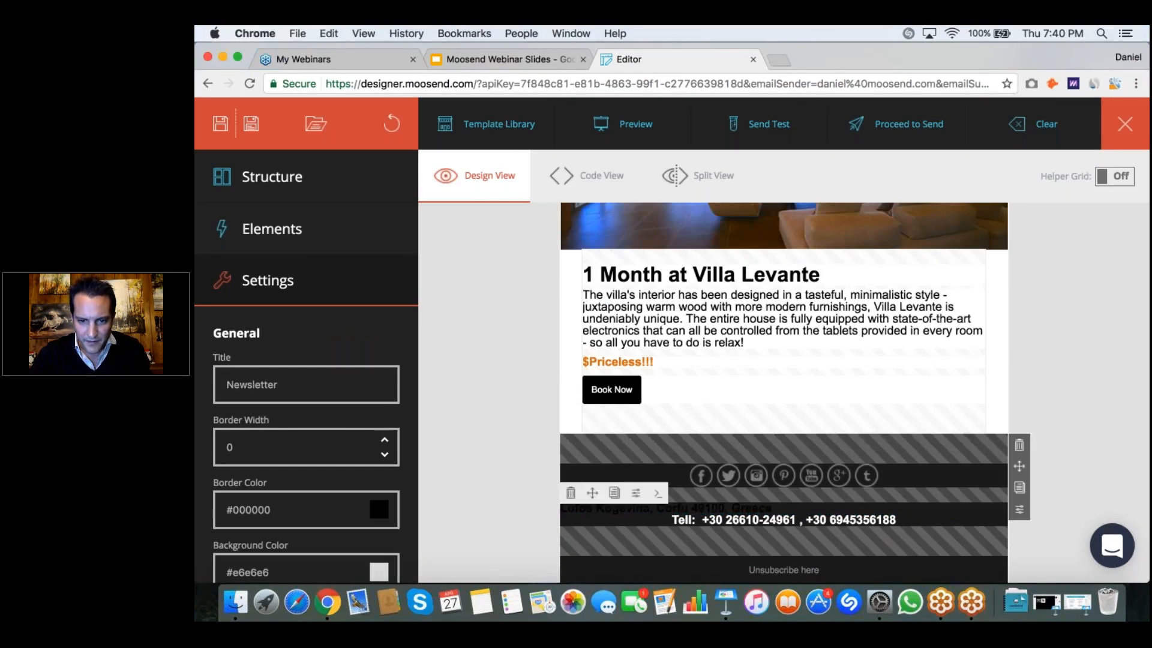
Step: Try centering the footer address line and giving it a white text background, and undo that formatting
click(780, 511)
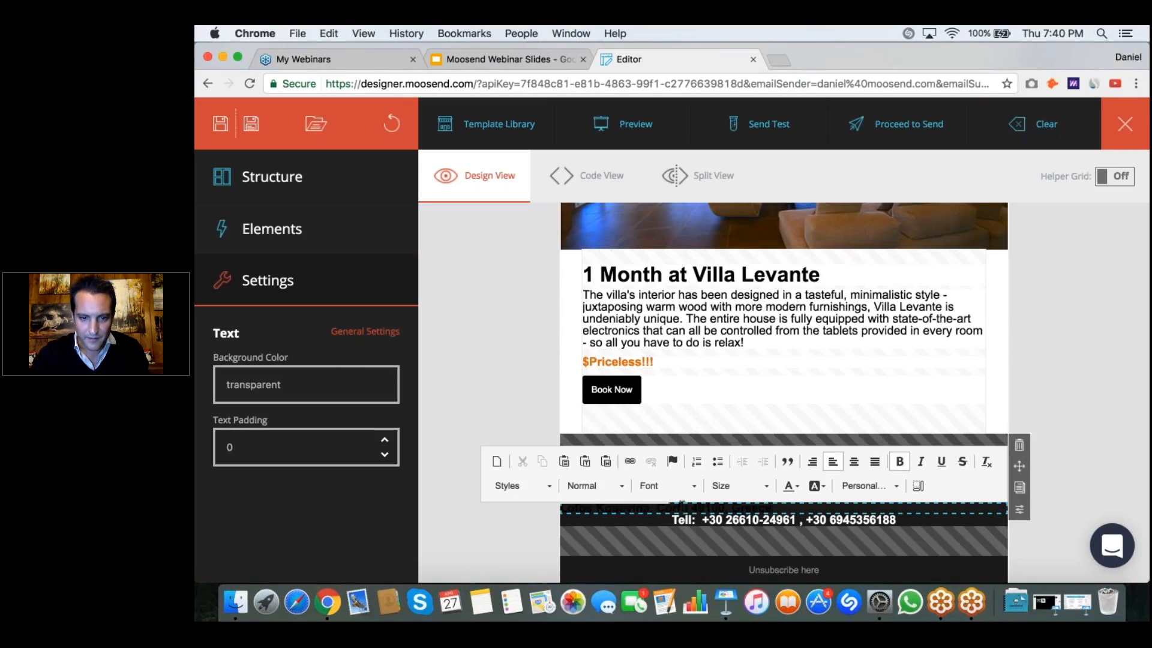
triple_click(682, 507)
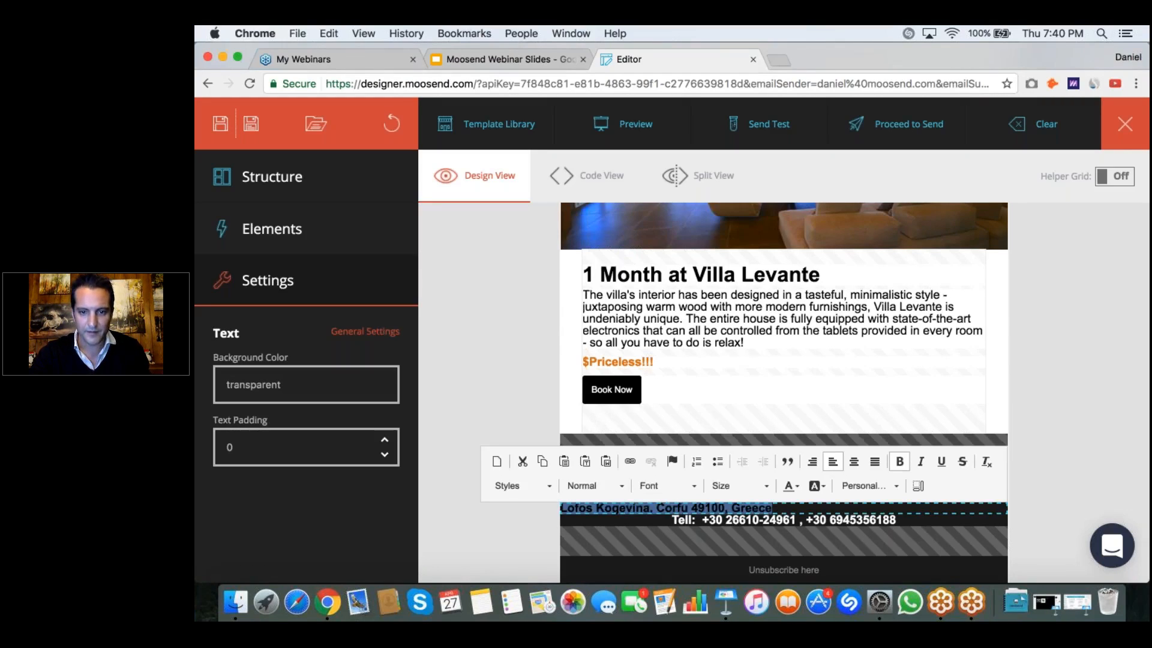
click(852, 462)
click(816, 486)
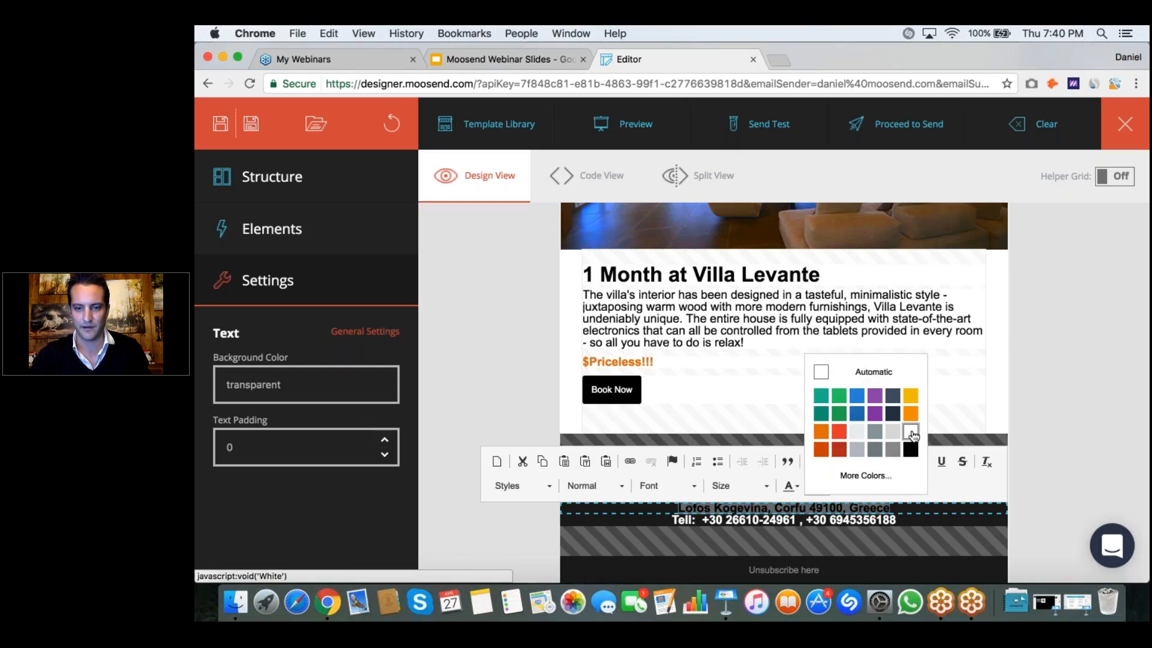
click(911, 432)
click(523, 419)
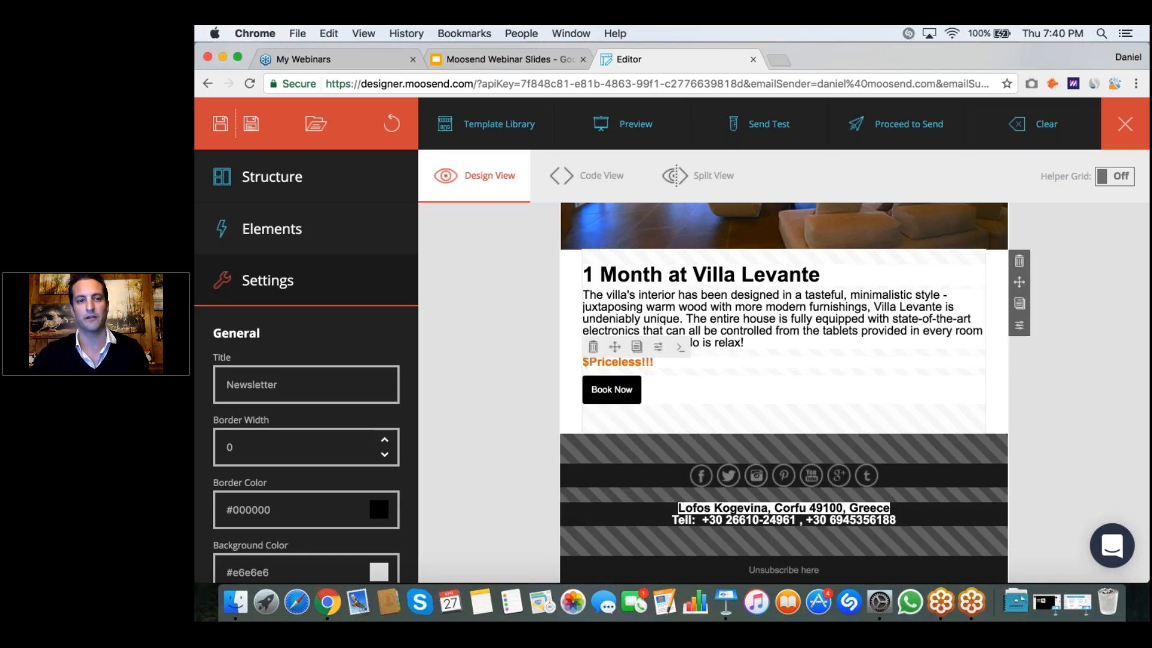
click(391, 124)
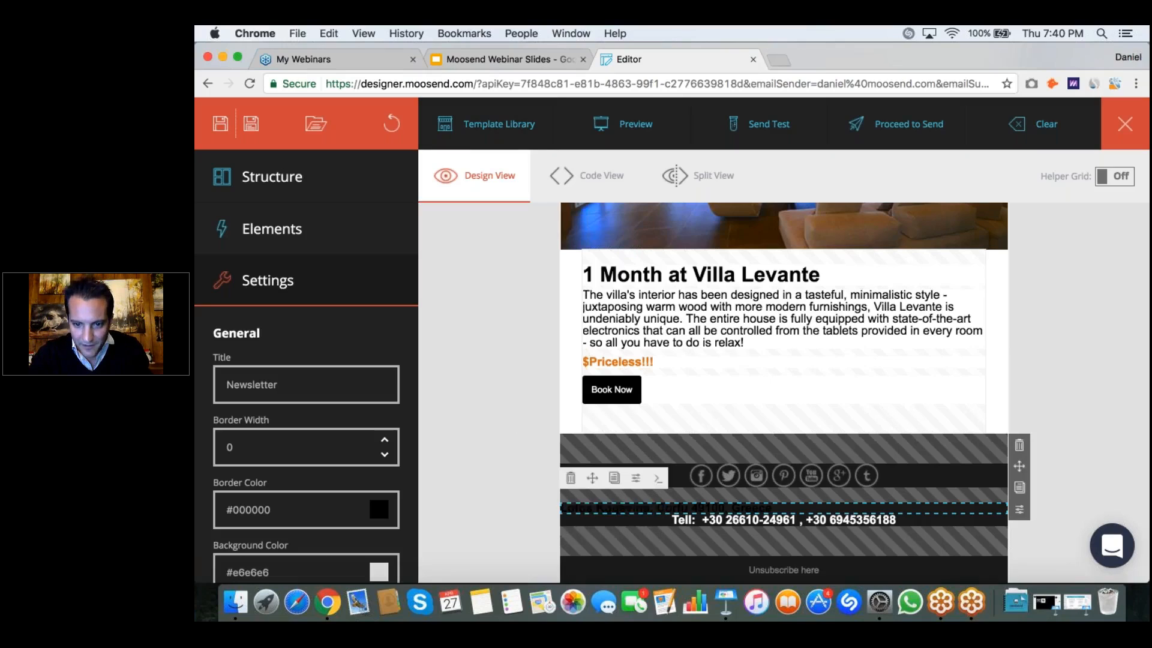
Step: Center the footer address line and set its text color to white
click(795, 515)
drag(771, 508, 560, 509)
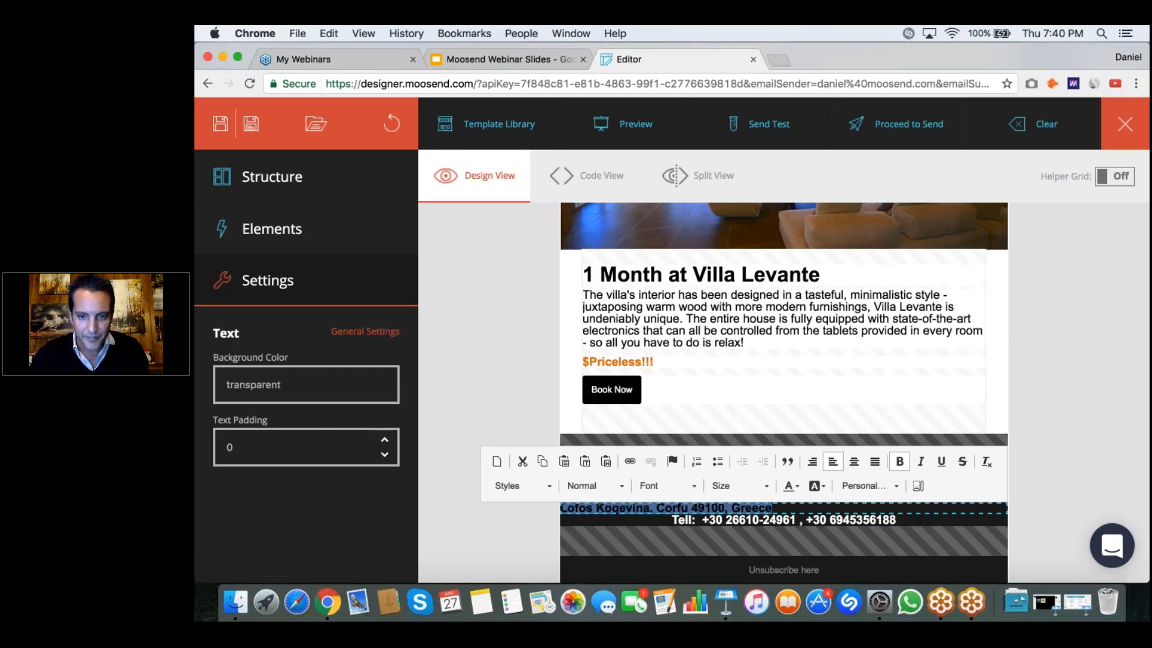
click(835, 459)
click(795, 484)
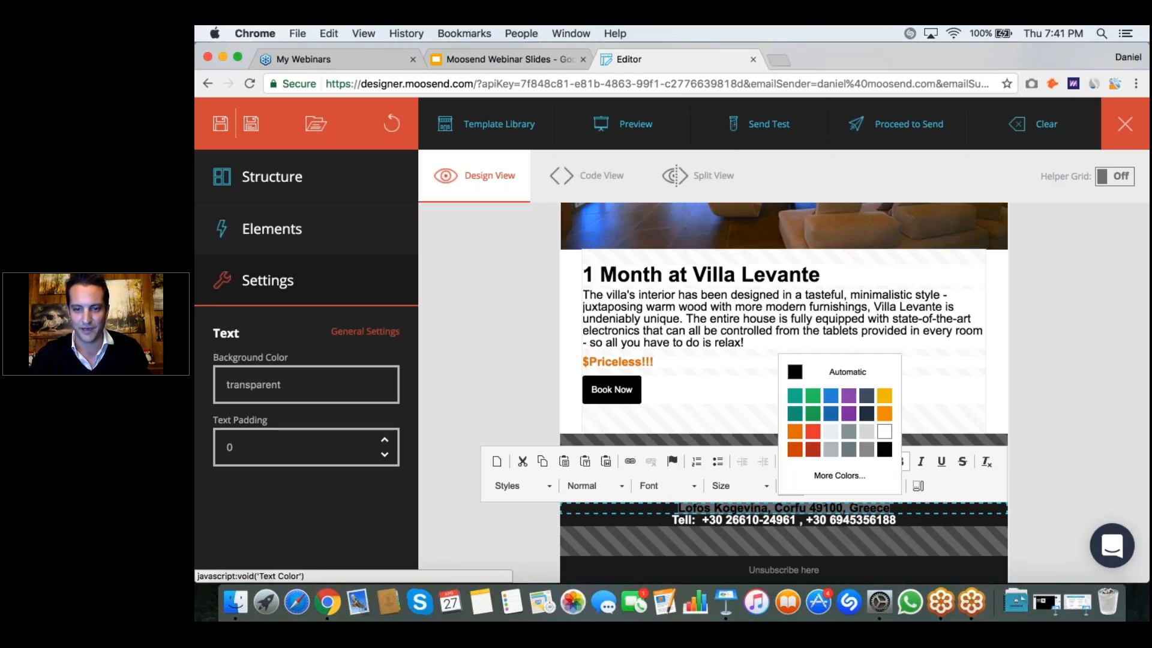
click(884, 431)
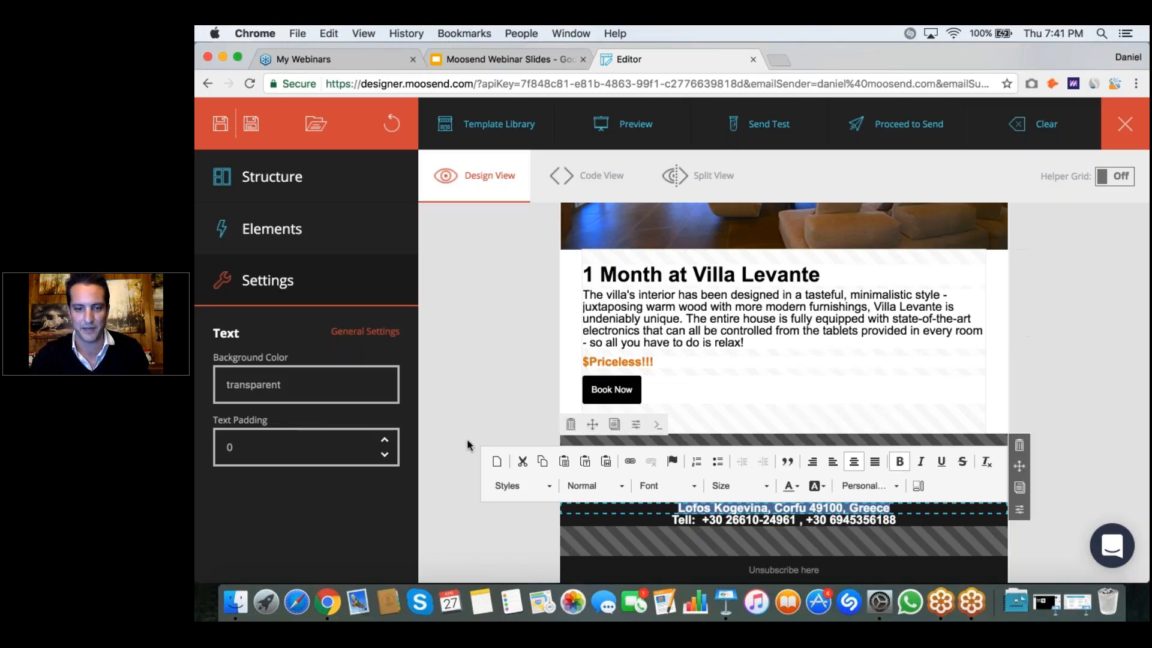
click(482, 418)
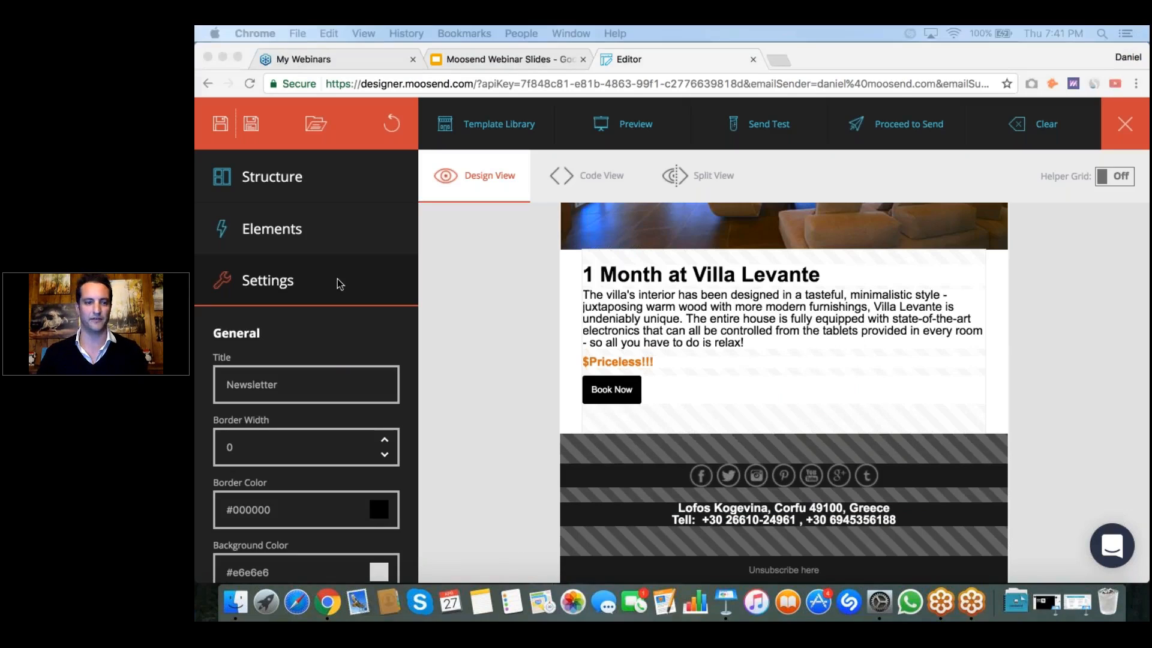
Step: Preview the email in desktop view, look over the header and the stay offers, and return to edit mode
scroll(329, 395, down, 5)
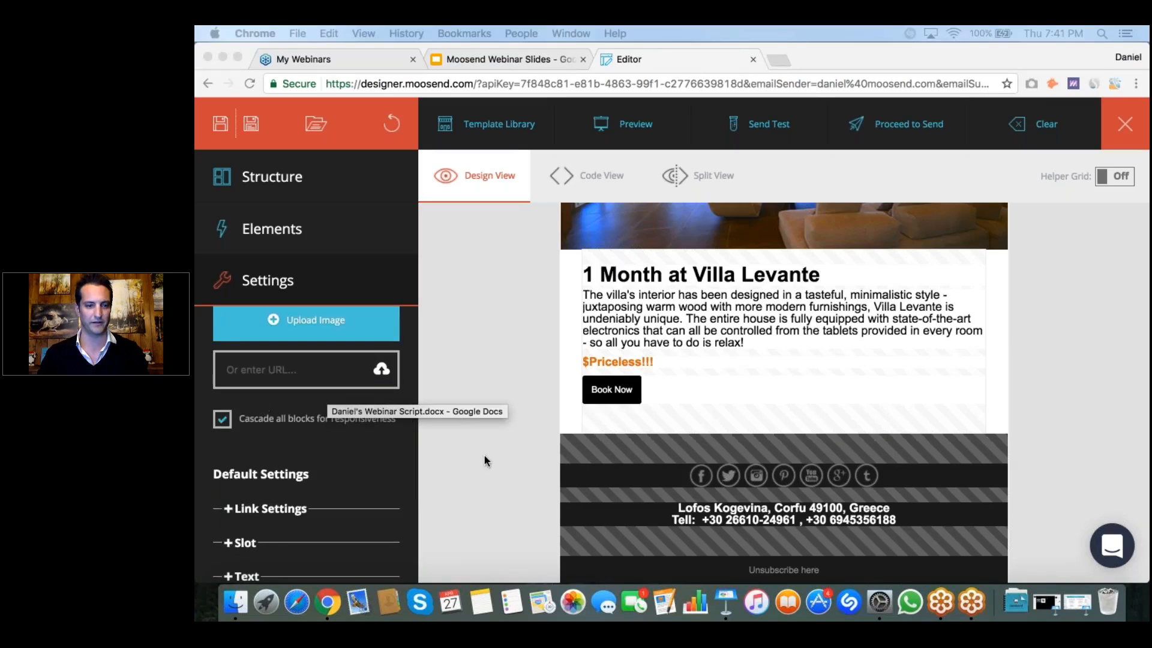
click(518, 400)
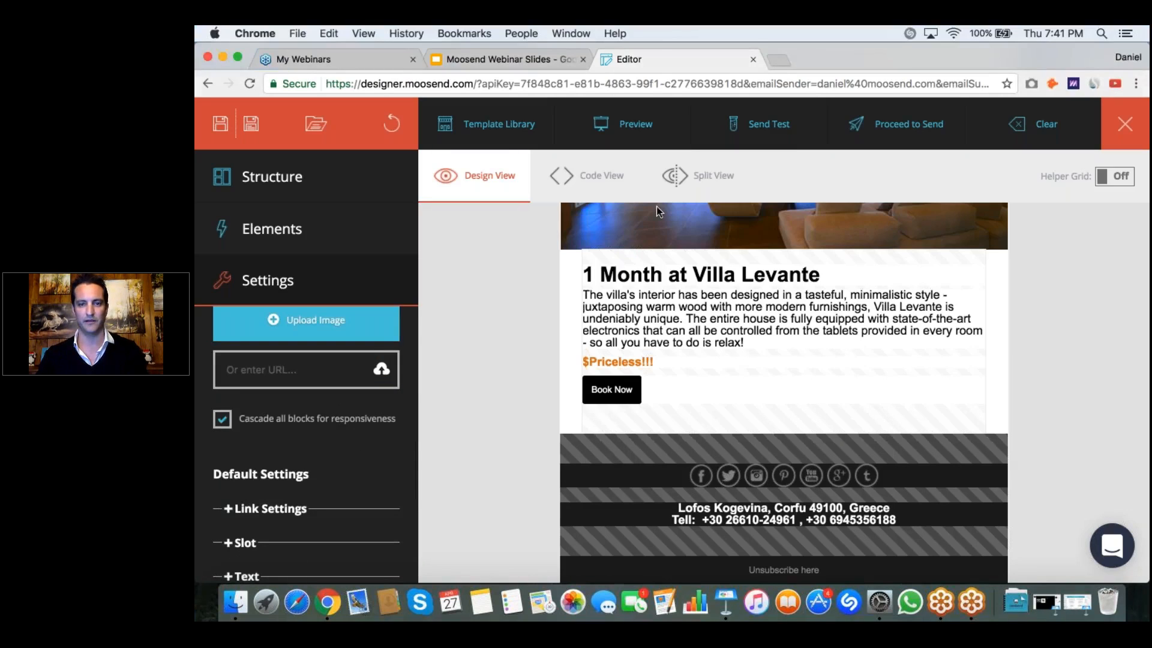
click(627, 131)
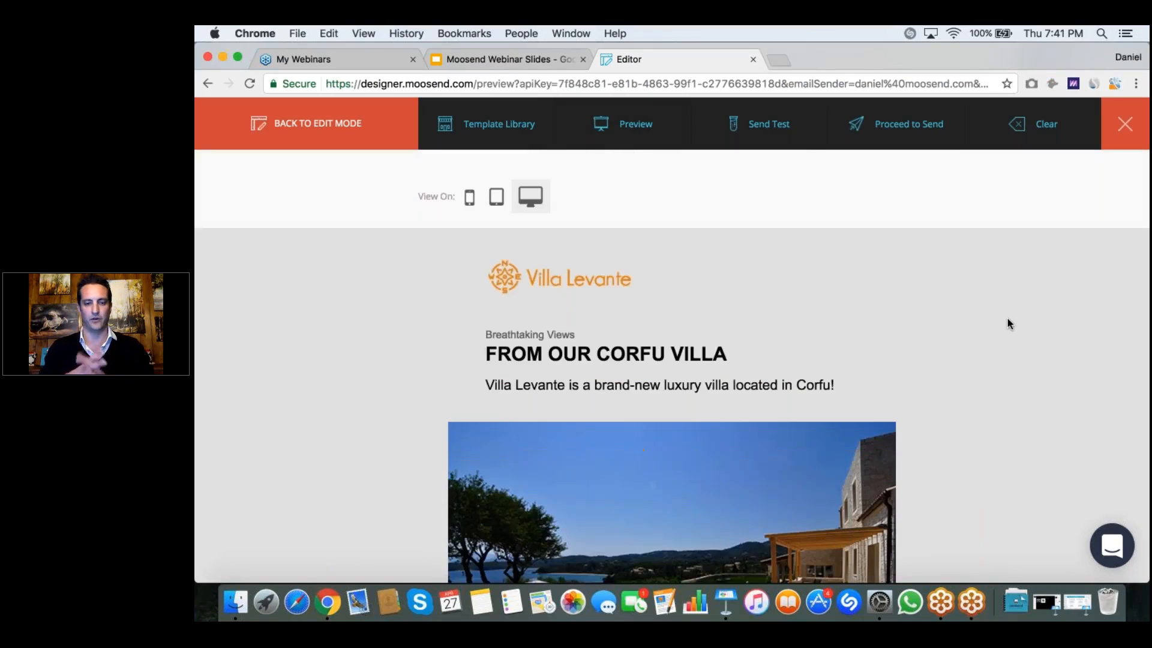
scroll(1007, 319, down, 5)
scroll(1007, 324, down, 3)
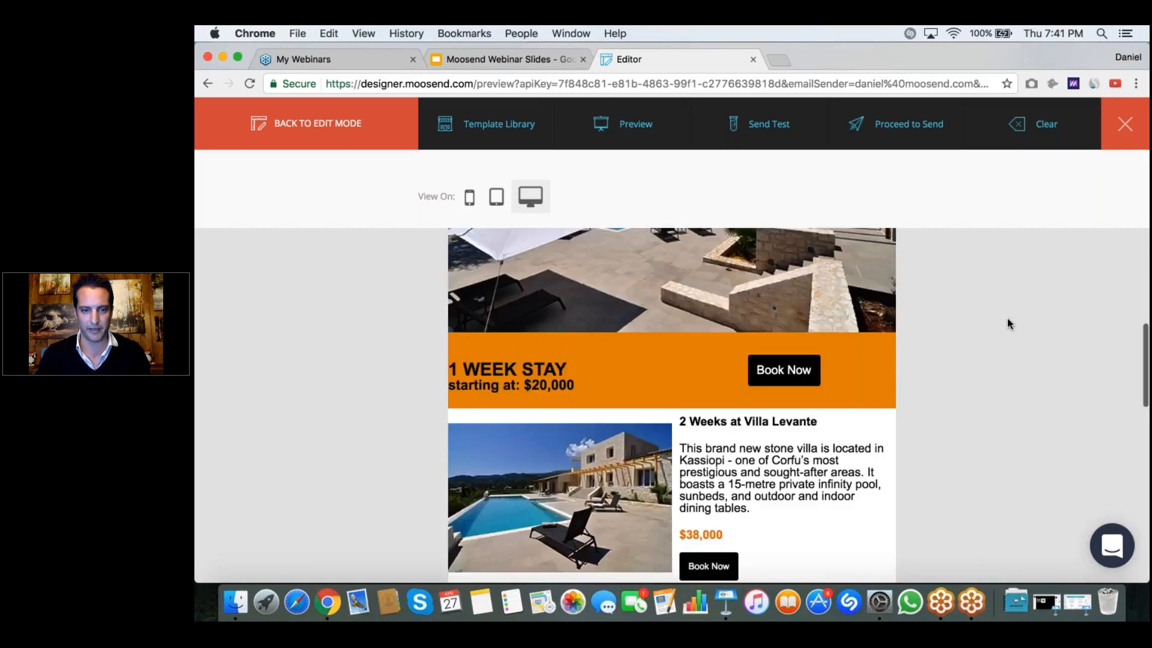
scroll(1006, 324, up, 5)
scroll(1006, 324, down, 4)
scroll(1007, 324, up, 4)
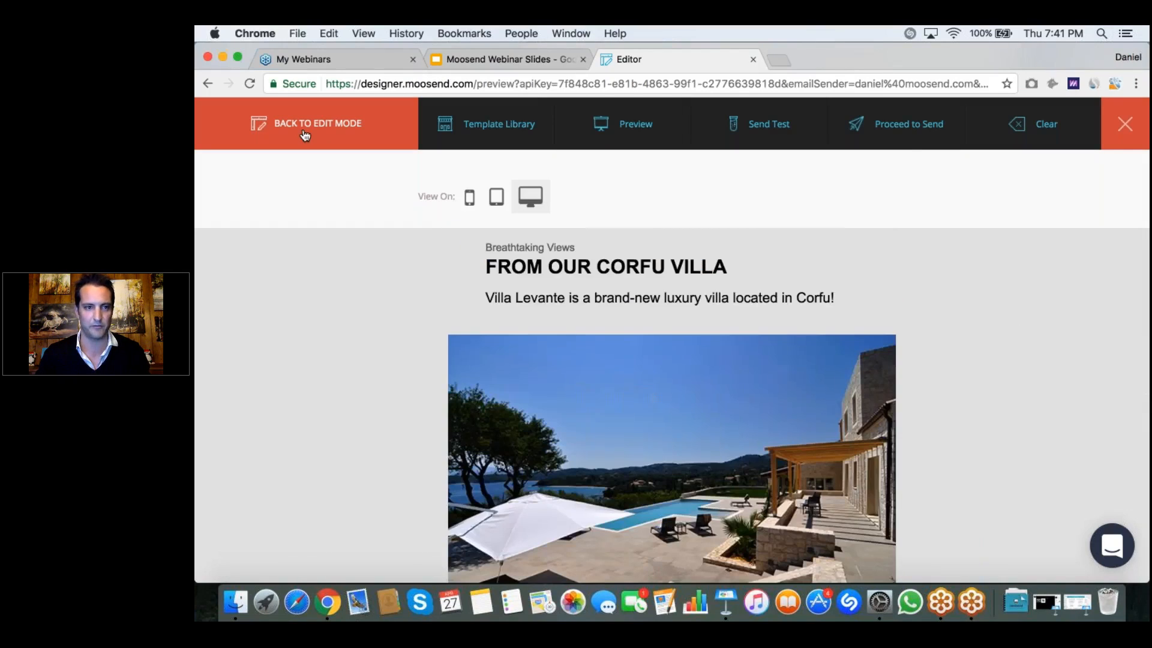
click(305, 134)
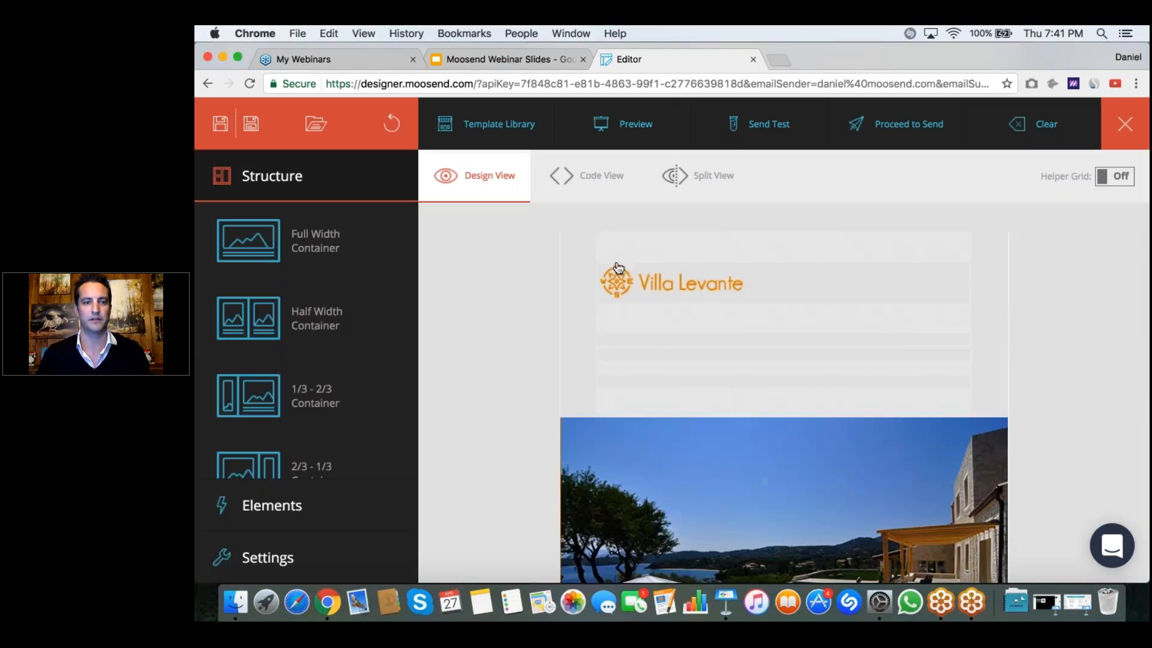
Step: Set the row padding of the header row holding the Villa Levante logo and headline to 05
scroll(783, 390, down, 2)
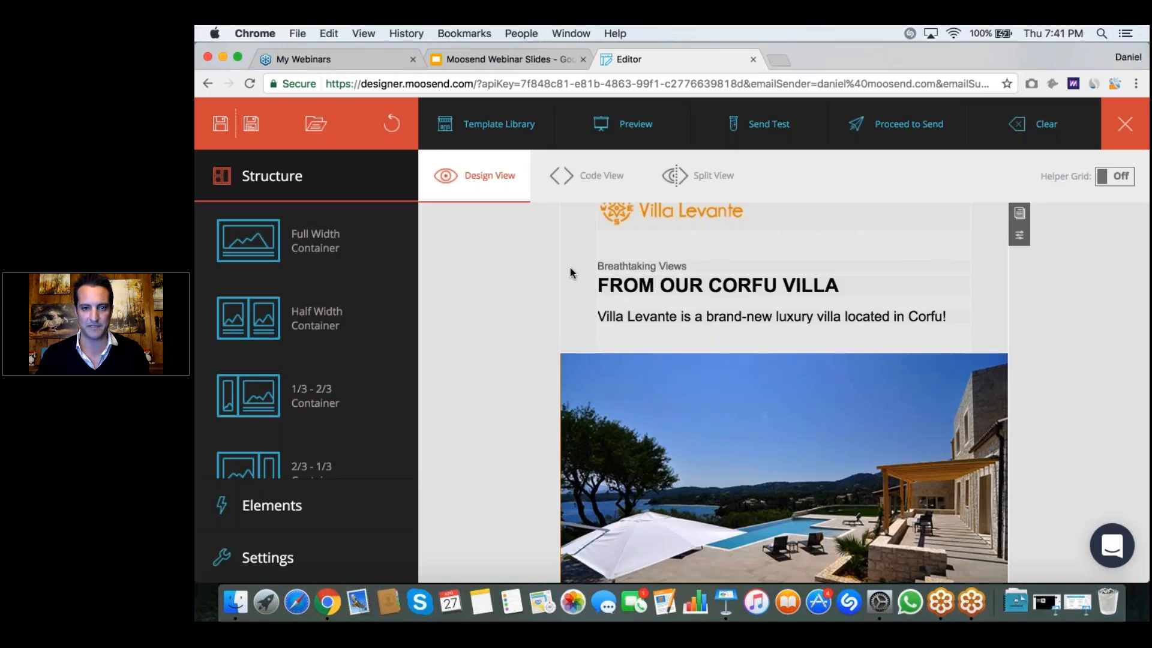
scroll(570, 268, up, 2)
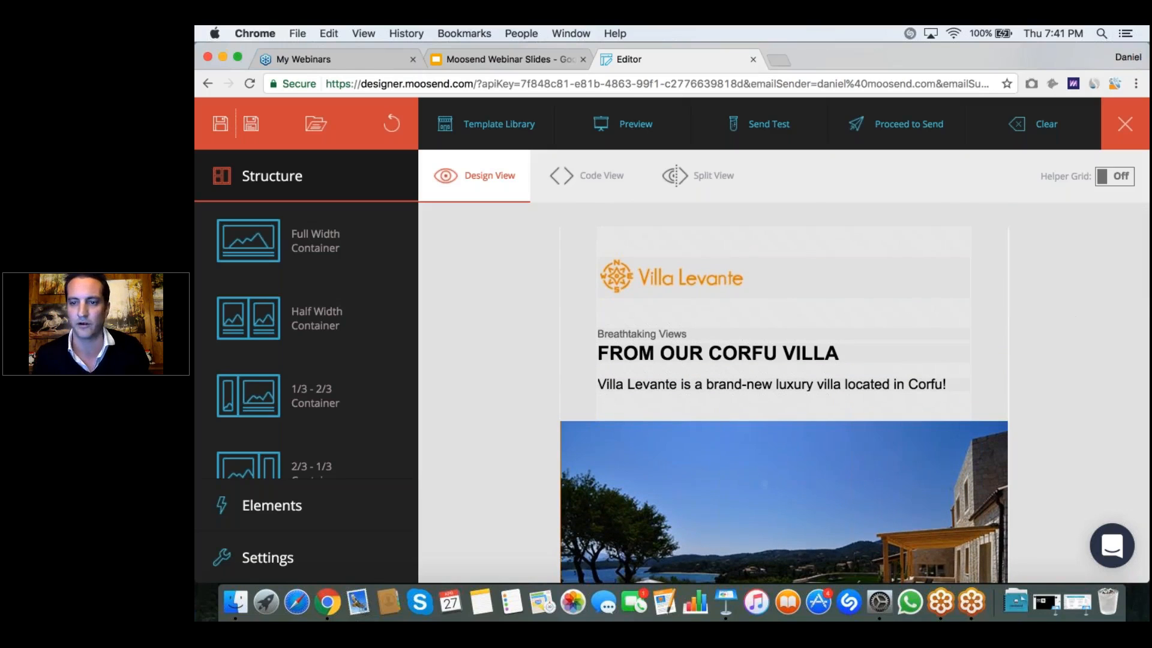
click(1019, 302)
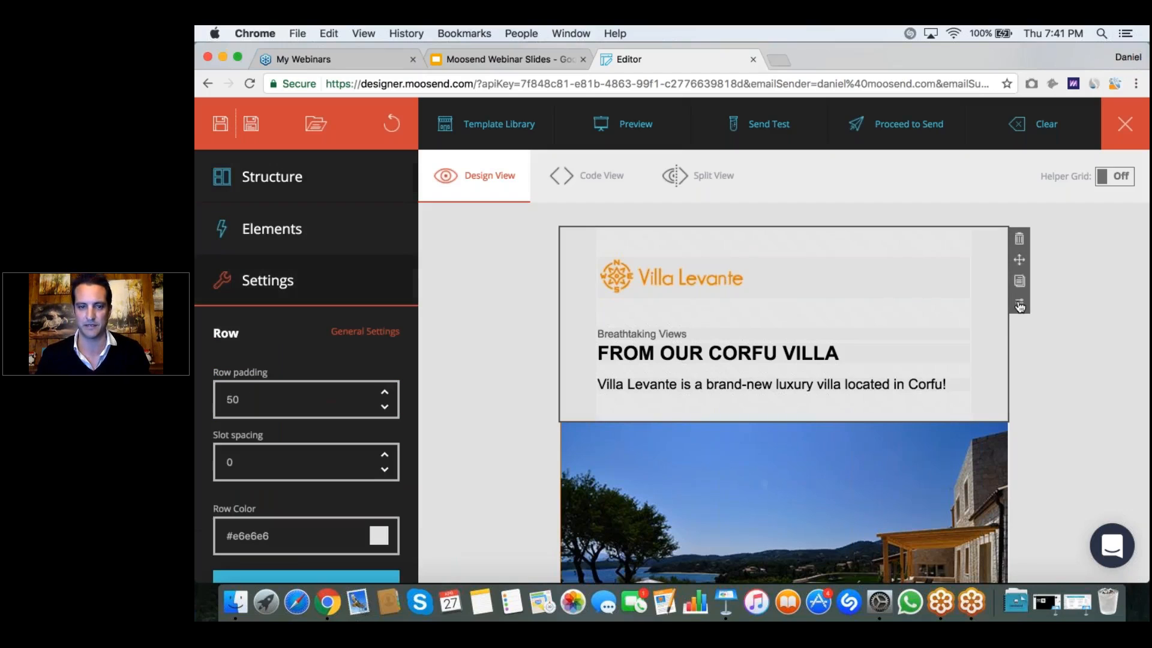
click(385, 408)
click(385, 408)
click(384, 408)
click(384, 408)
drag(249, 399, 206, 396)
text(05)
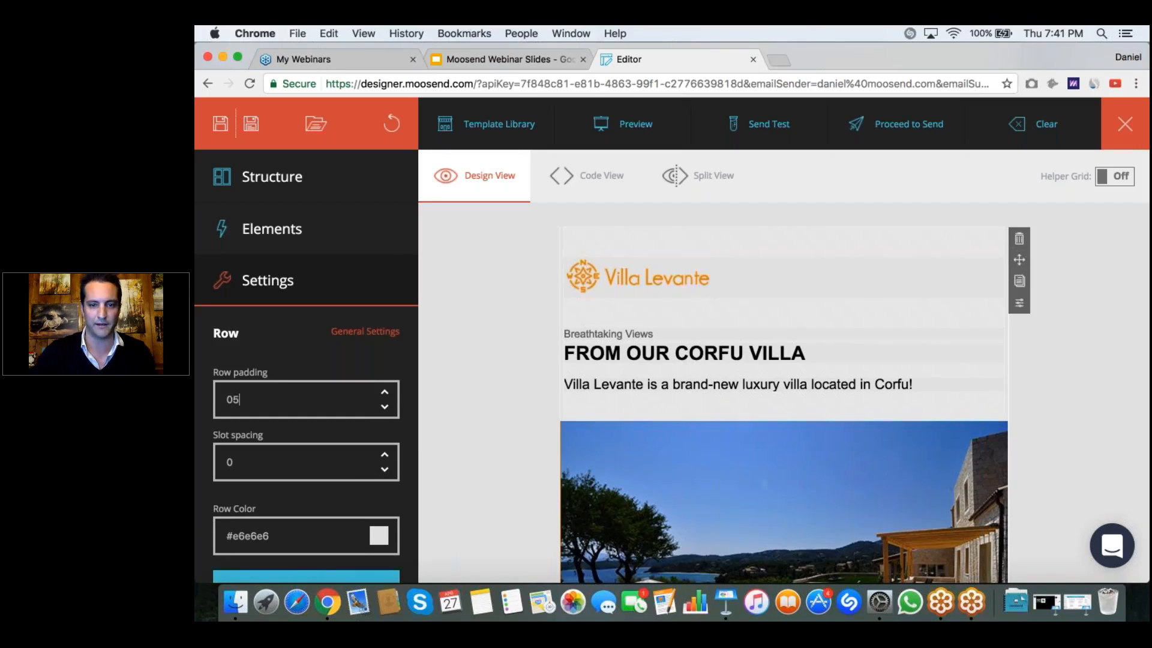
click(456, 388)
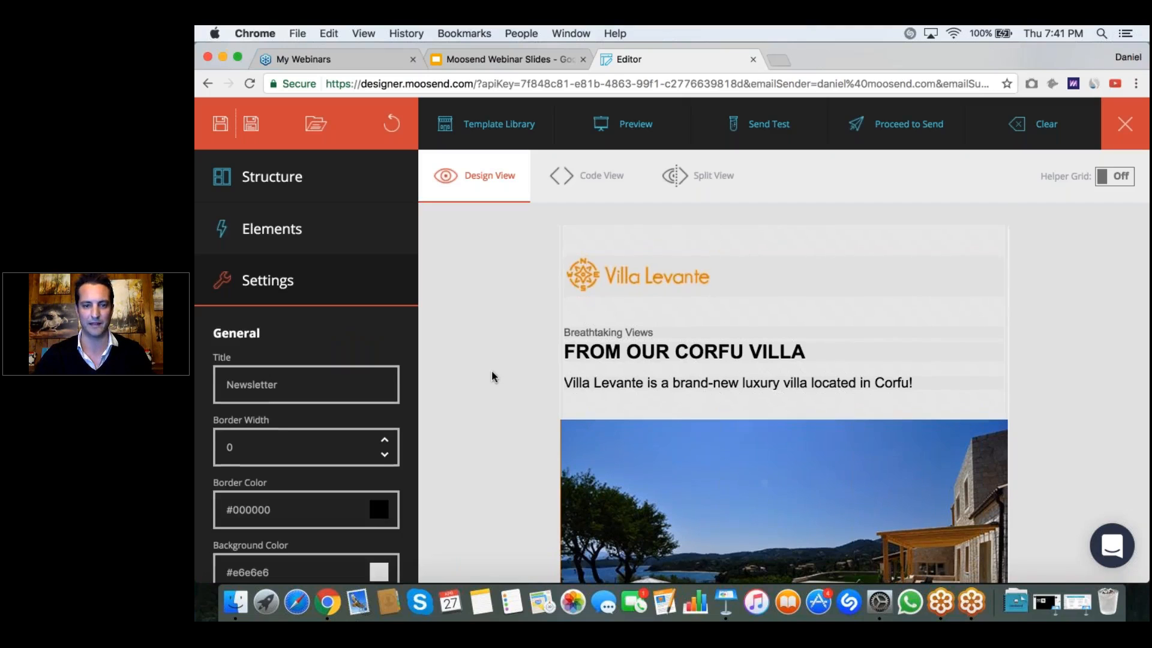
Step: Preview the email again in desktop view and check the realigned header and all sections down to the footer
scroll(493, 376, down, 3)
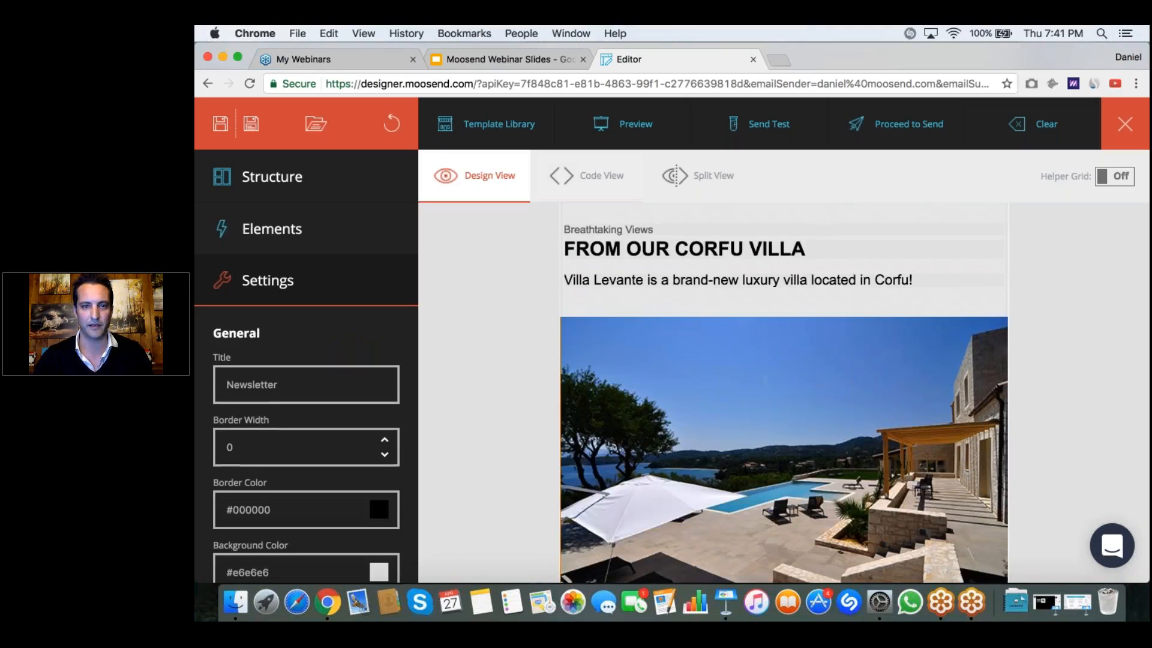
click(626, 124)
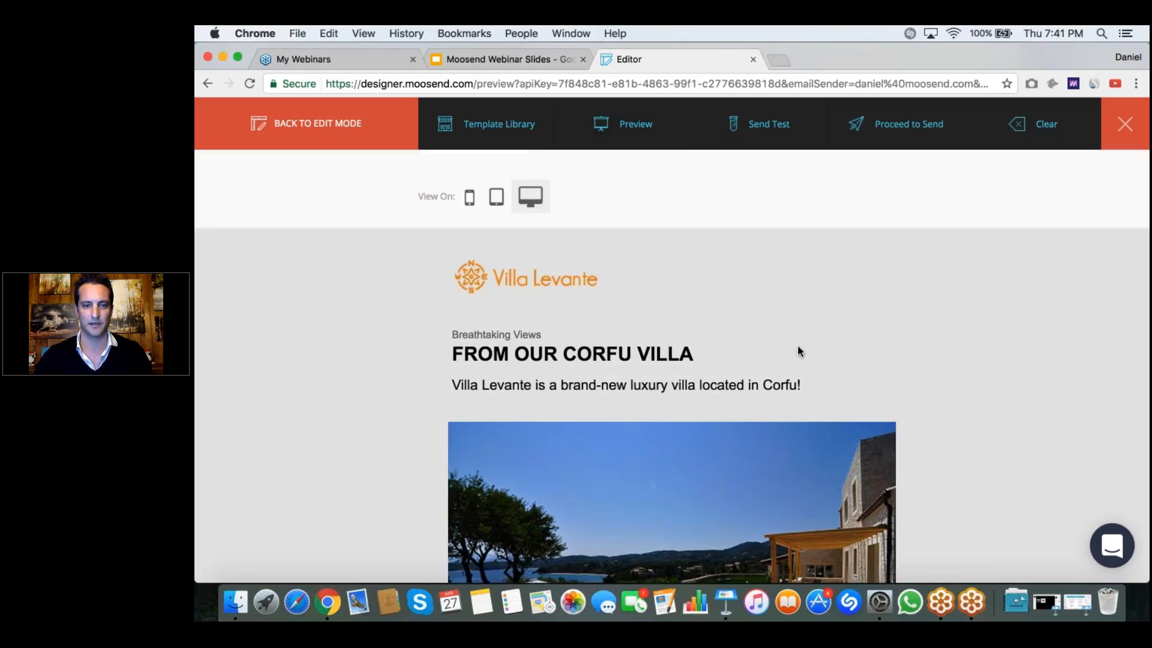
scroll(797, 345, down, 3)
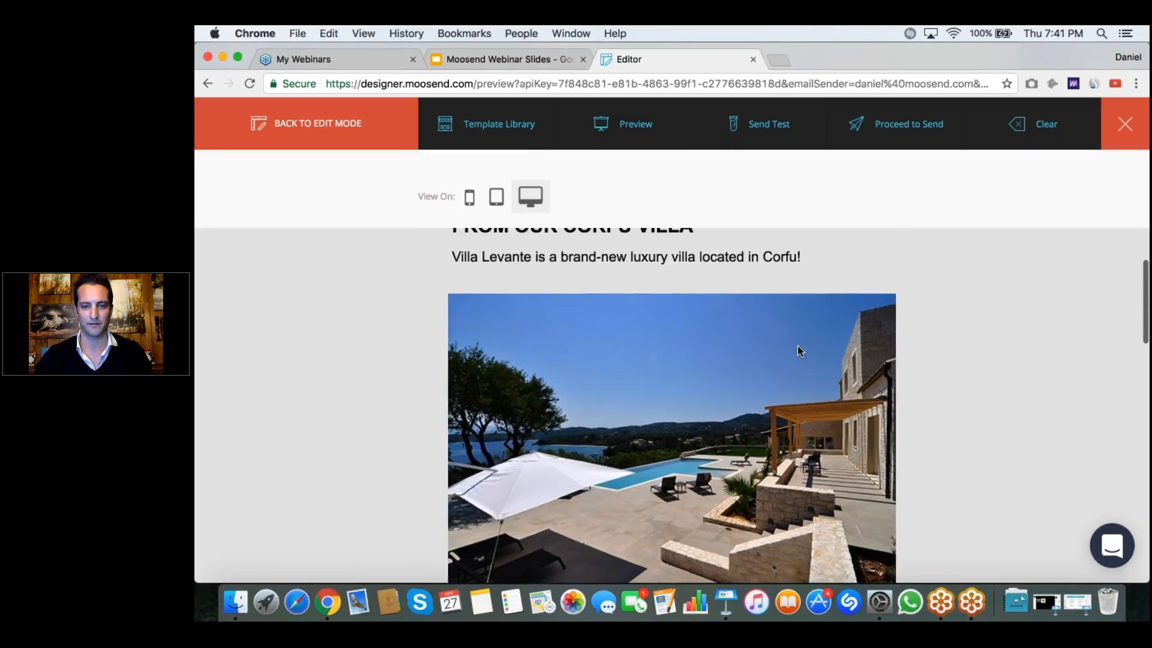
scroll(797, 345, down, 5)
scroll(797, 345, down, 9)
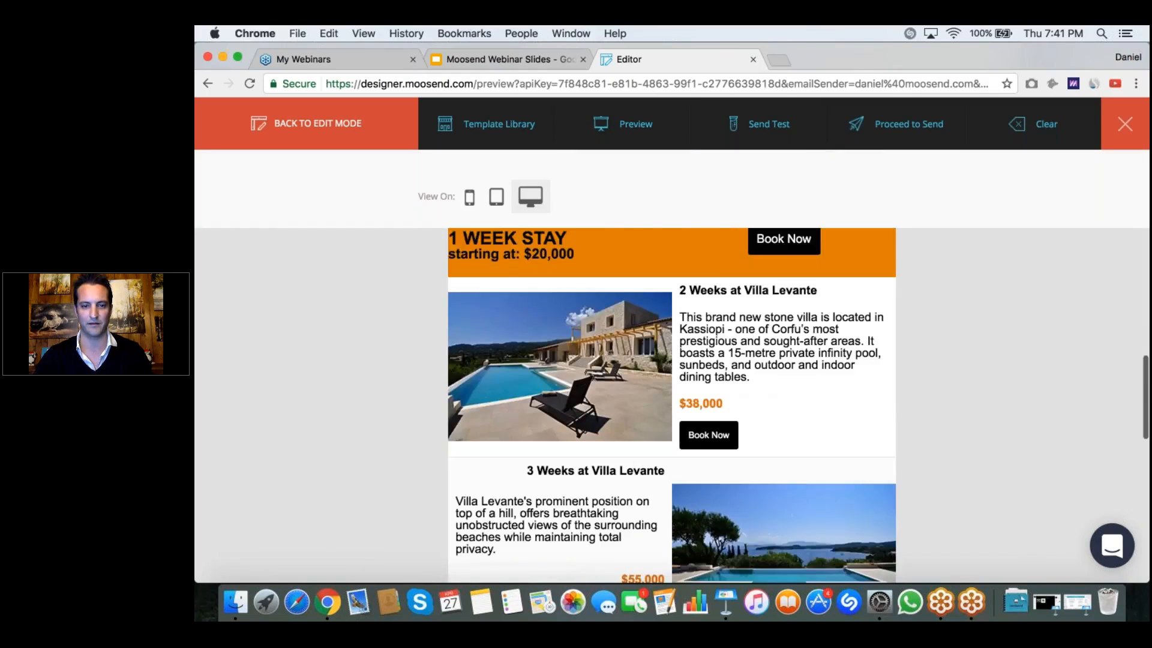
scroll(797, 346, down, 12)
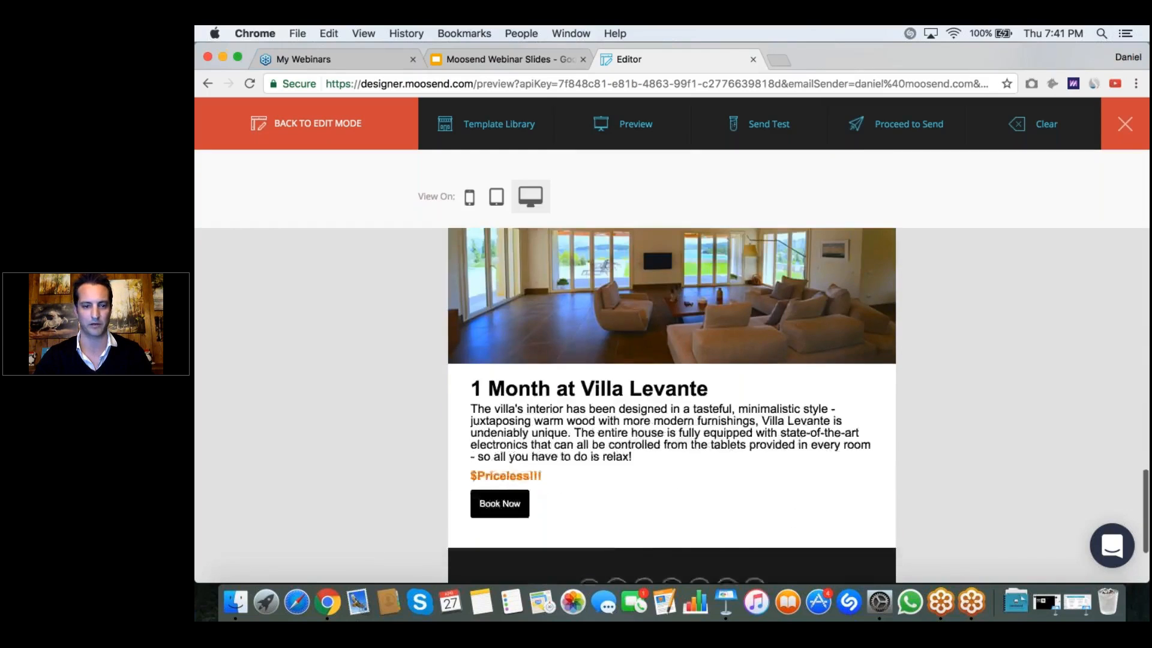
scroll(797, 346, down, 2)
scroll(797, 346, up, 20)
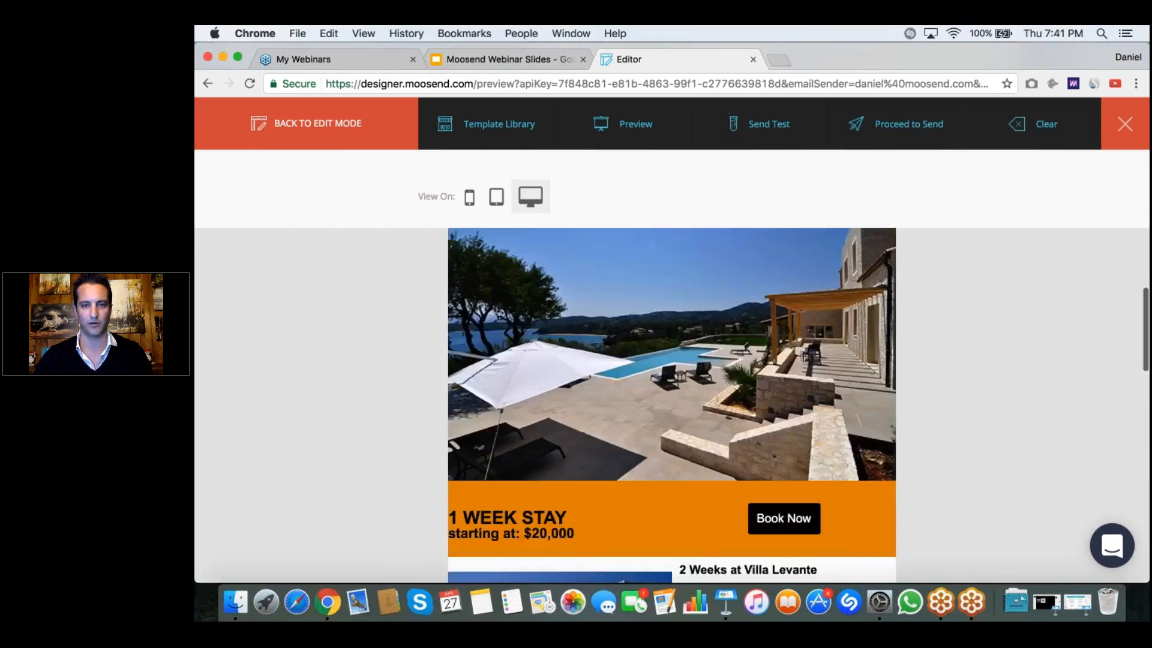
Step: Switch the preview to tablet view and check the layout from the header down to the footer
click(496, 197)
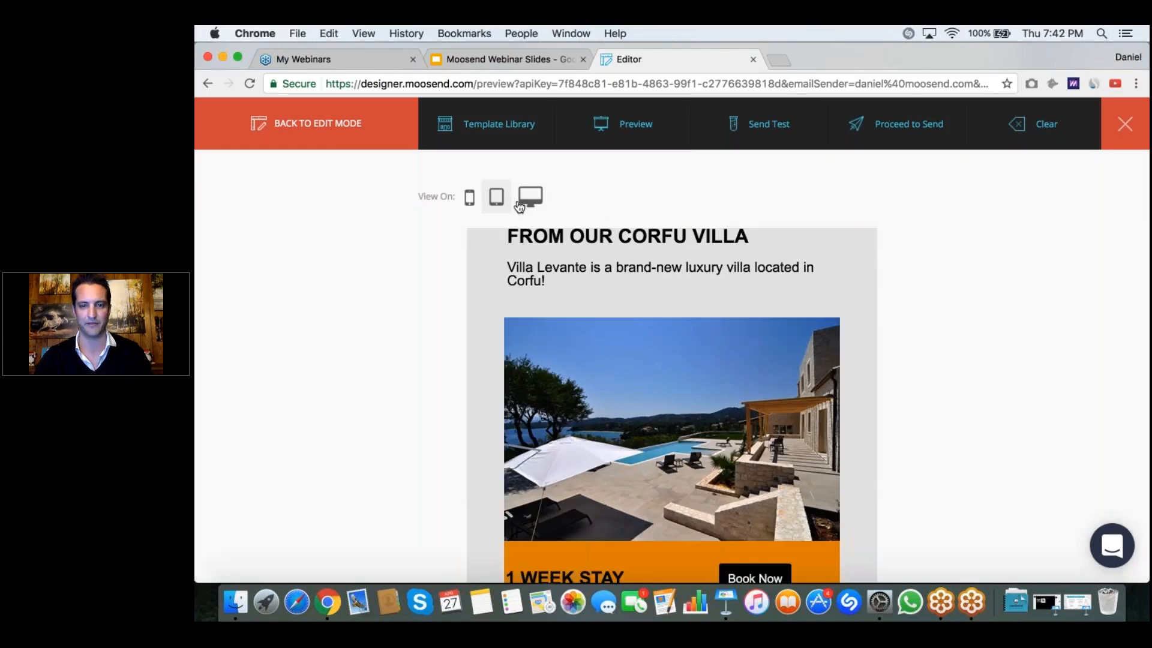
scroll(672, 405, down, 10)
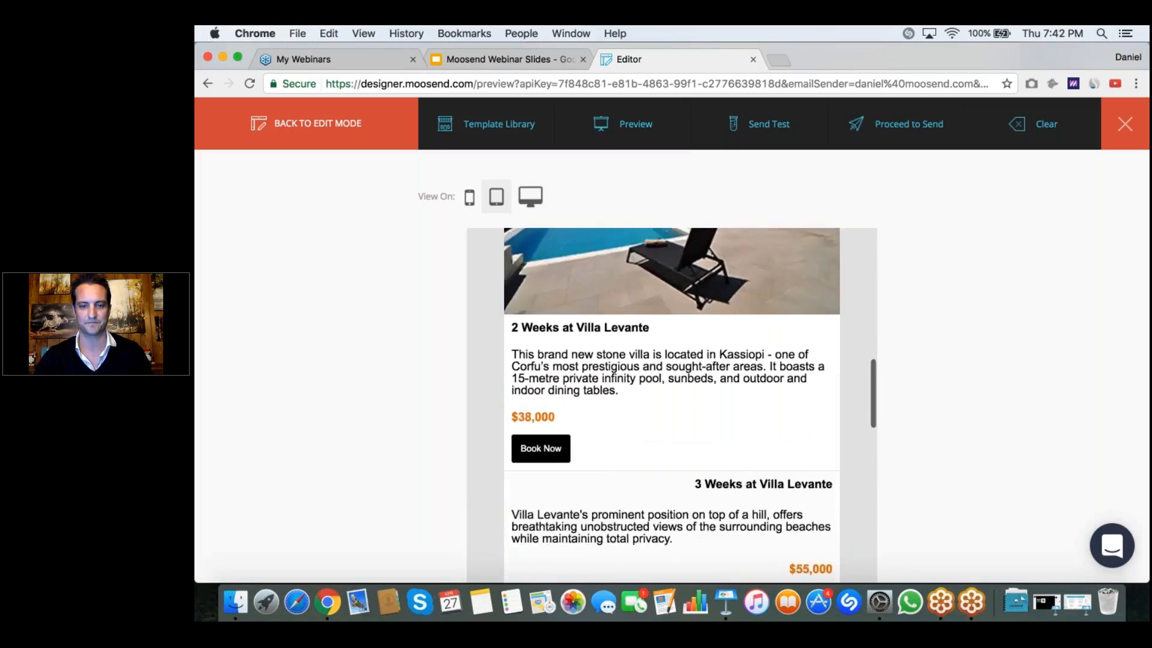
scroll(672, 405, down, 8)
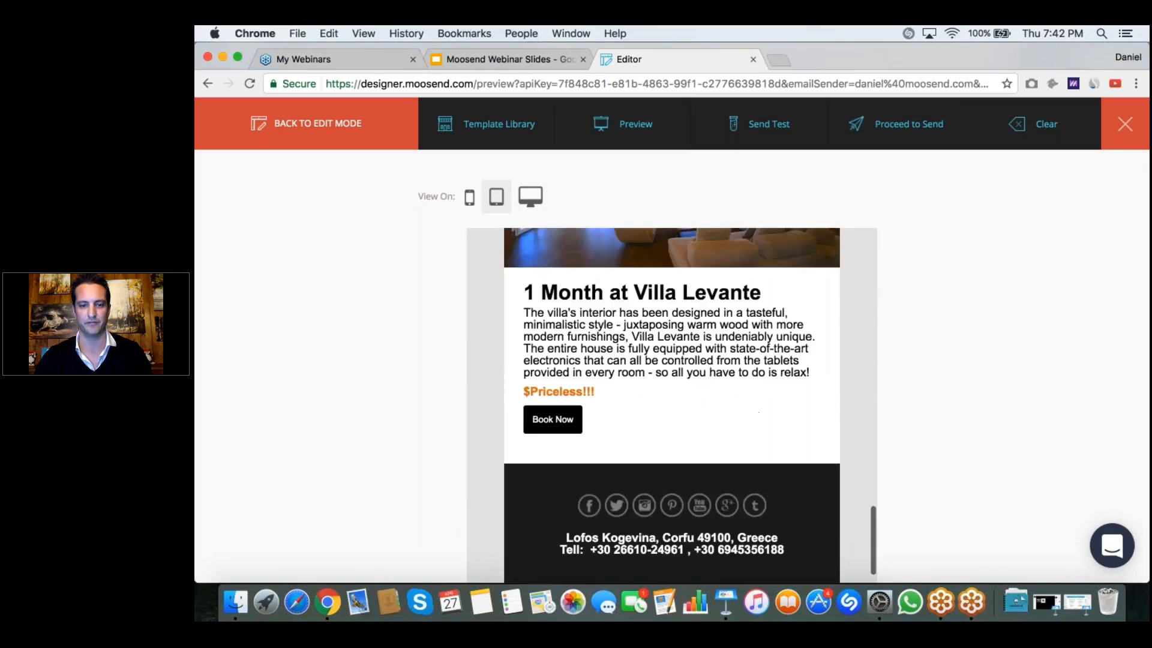
scroll(672, 405, up, 8)
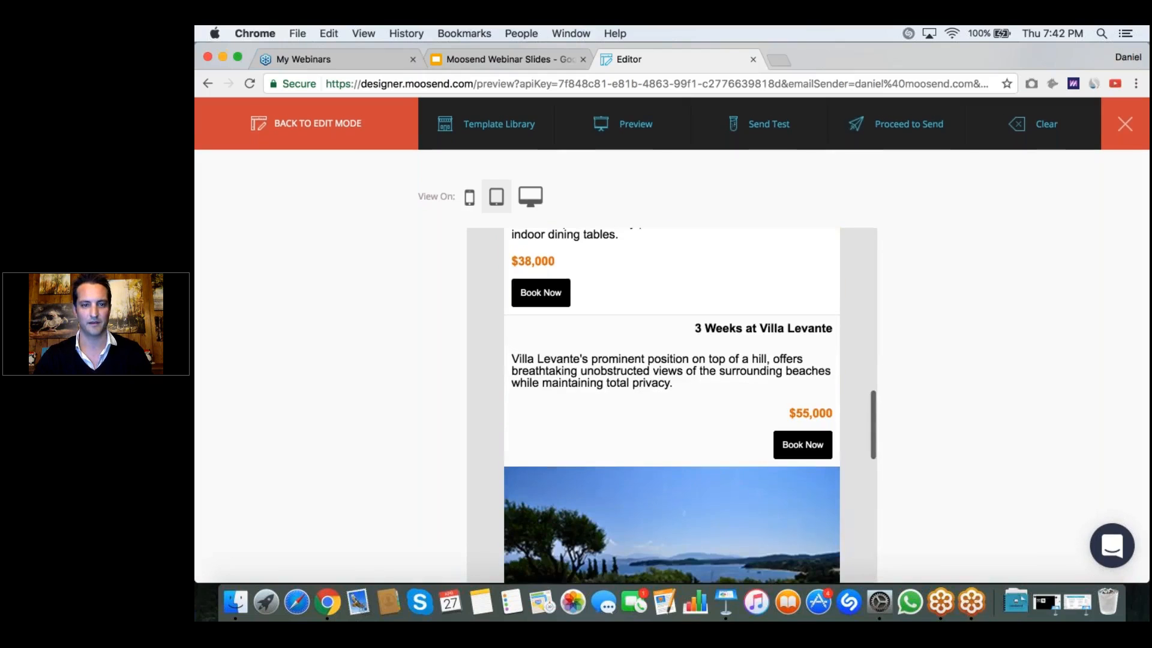
Step: Switch the preview to mobile view, check the whole email down to the footer, and return to edit mode
click(469, 196)
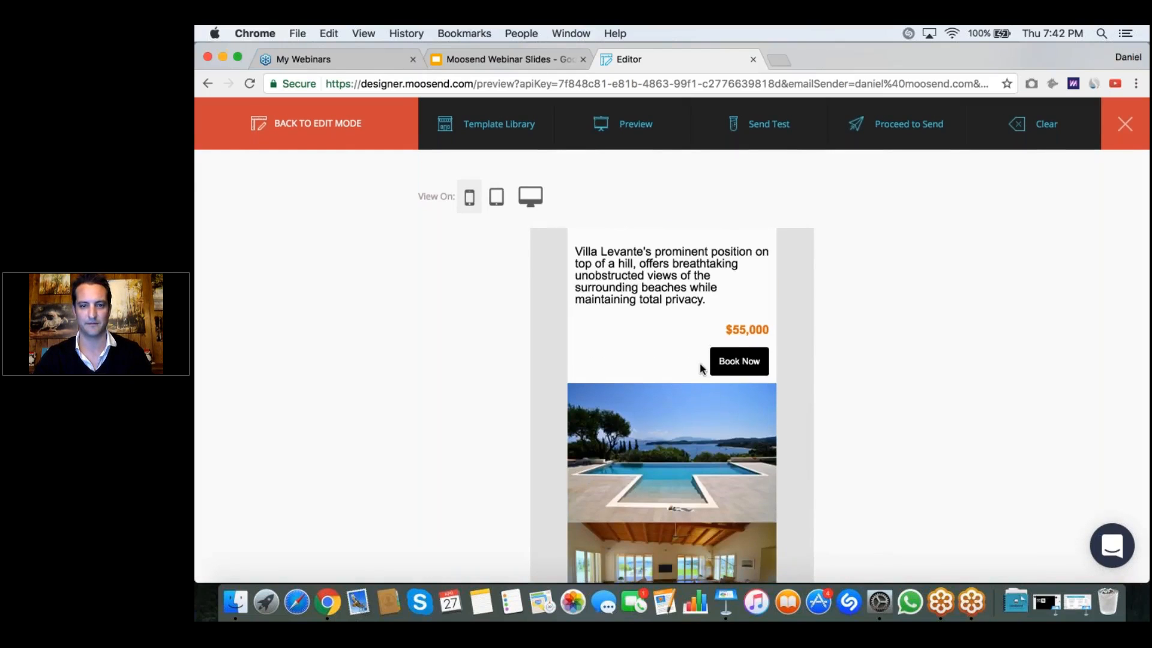
scroll(700, 367, up, 10)
scroll(701, 367, up, 3)
scroll(701, 367, down, 10)
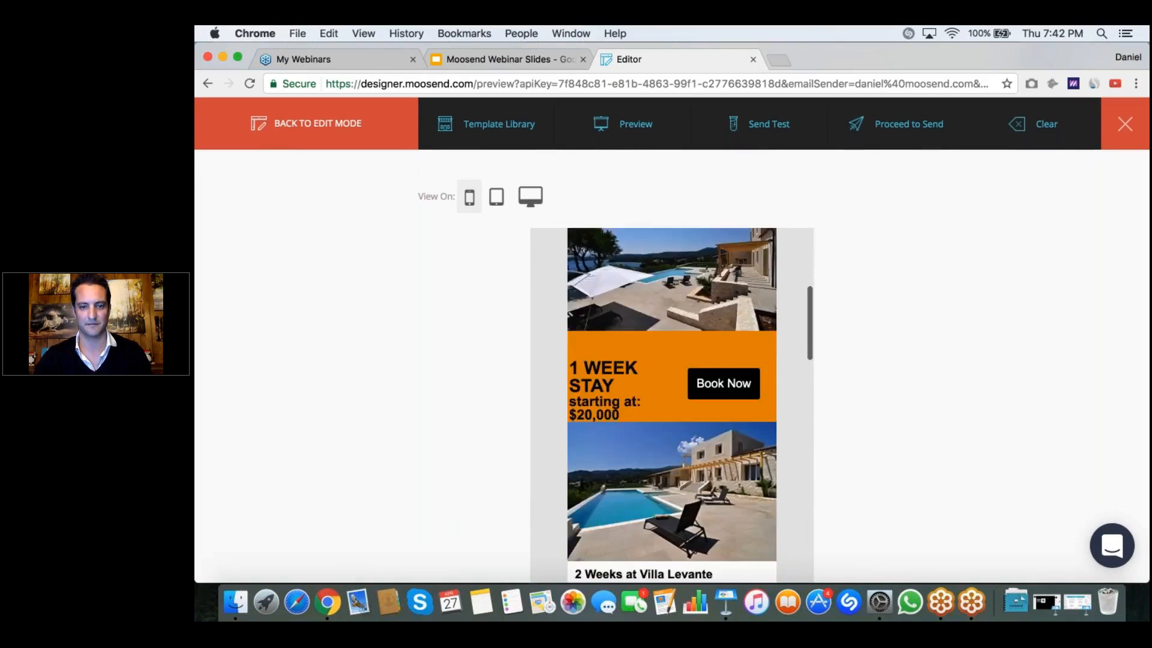
scroll(672, 405, down, 10)
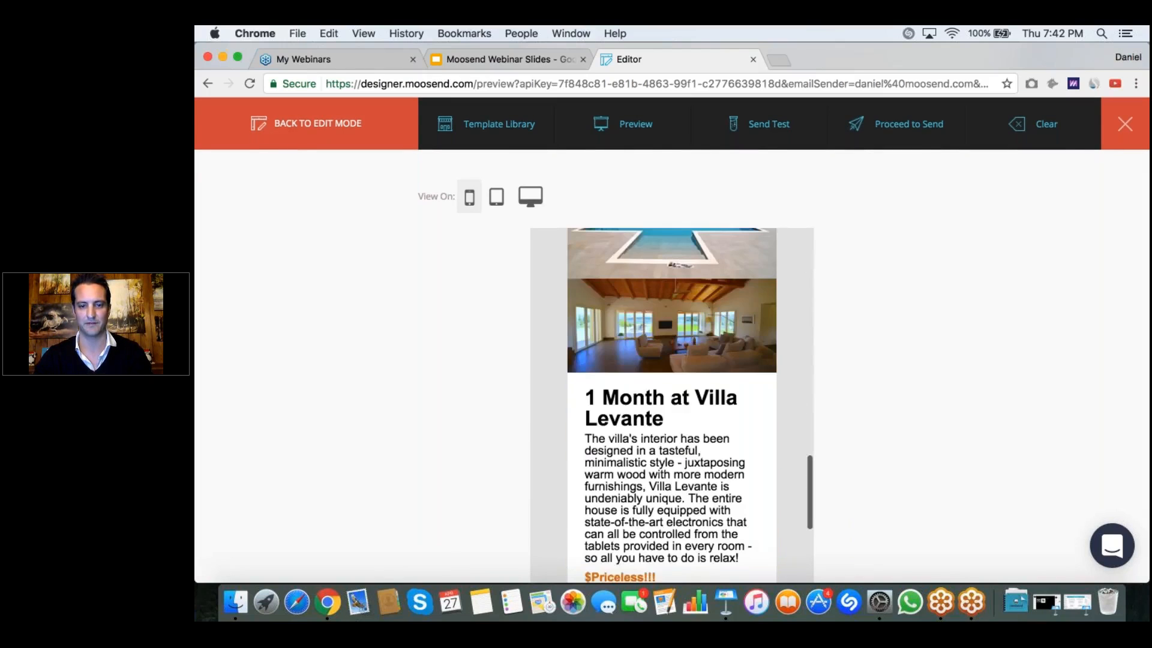
scroll(672, 405, down, 5)
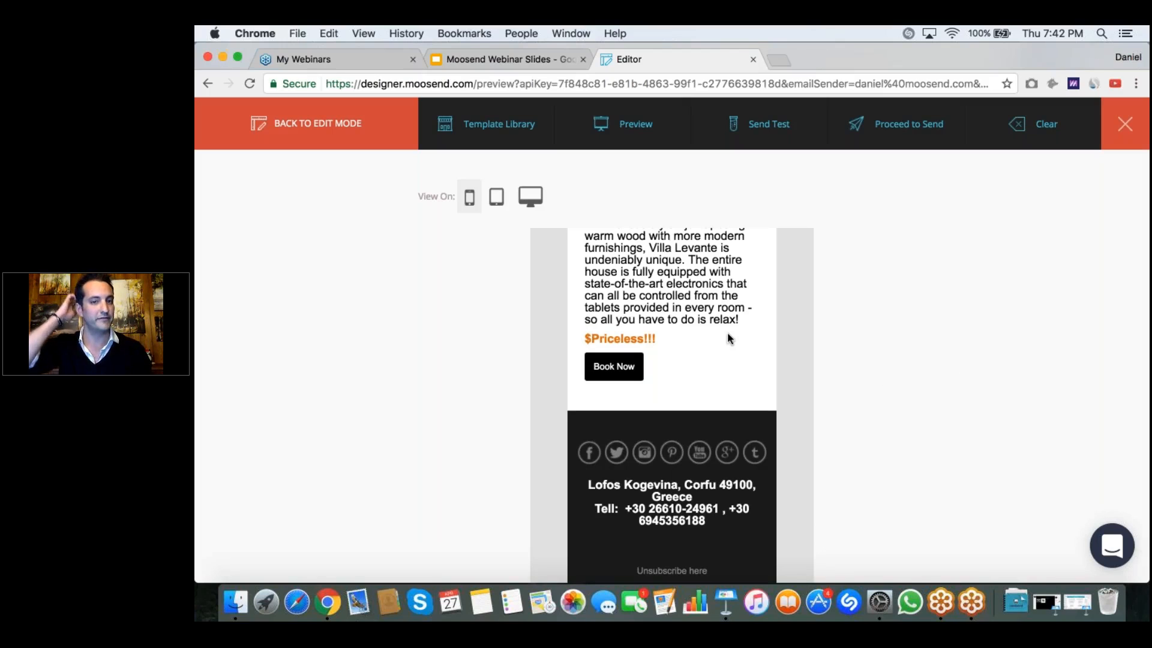
click(348, 122)
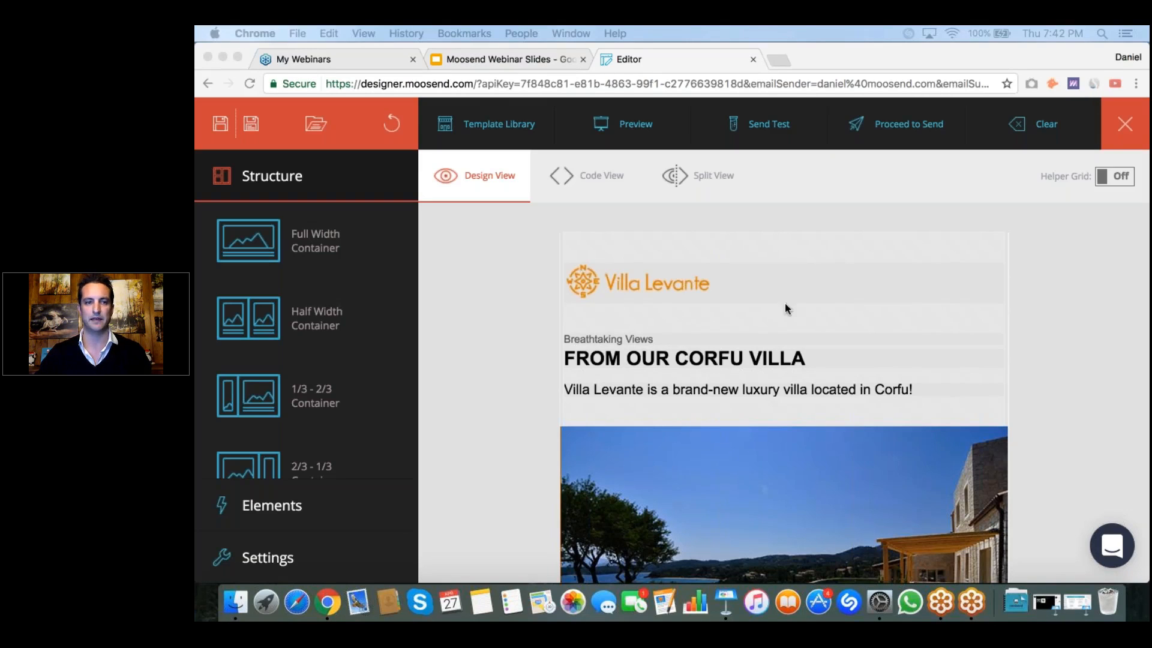
Step: Switch to the Moosend Webinar Slides presentation in Google Slides and present the "Thank You! Questions?" slide full screen
click(481, 57)
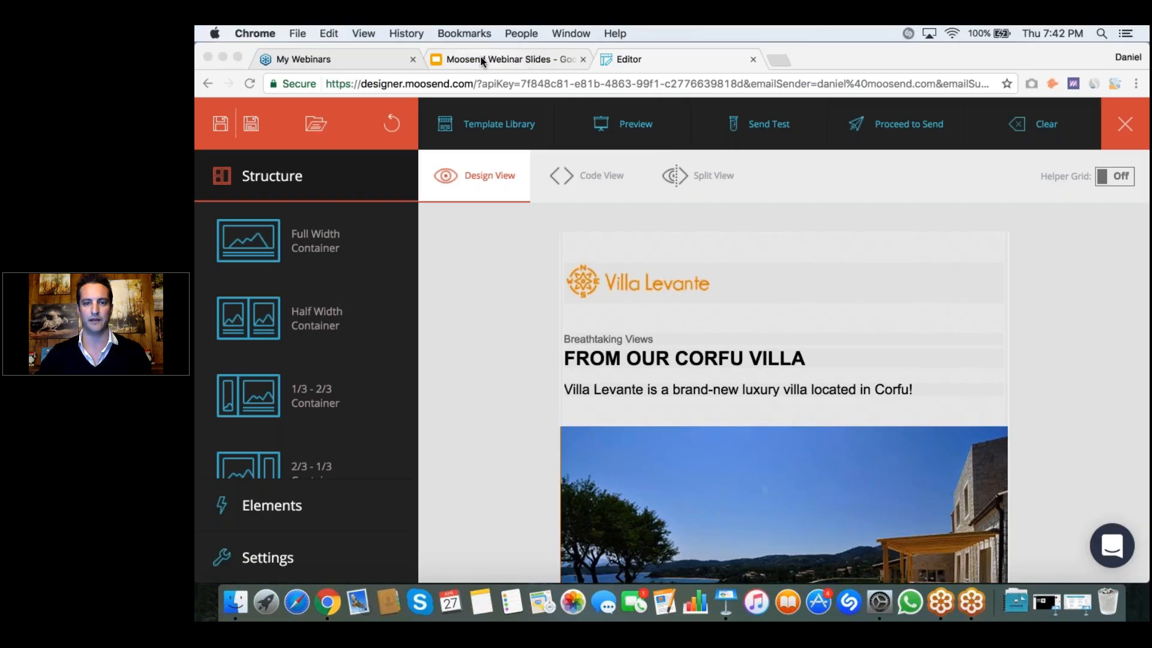
click(480, 59)
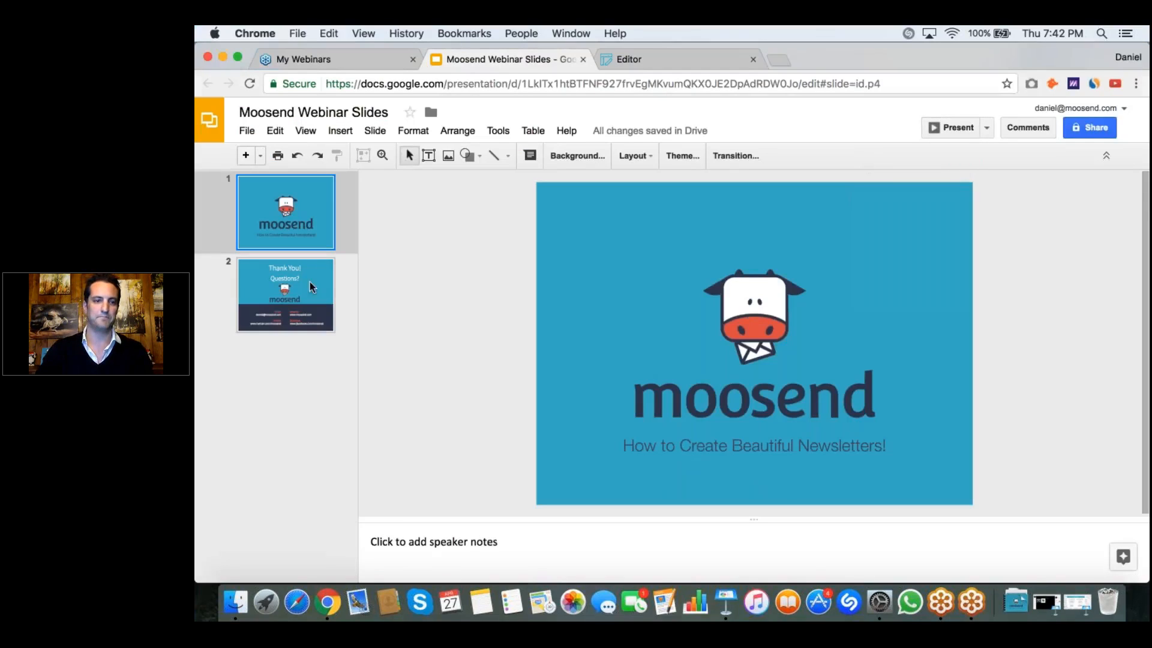
click(277, 288)
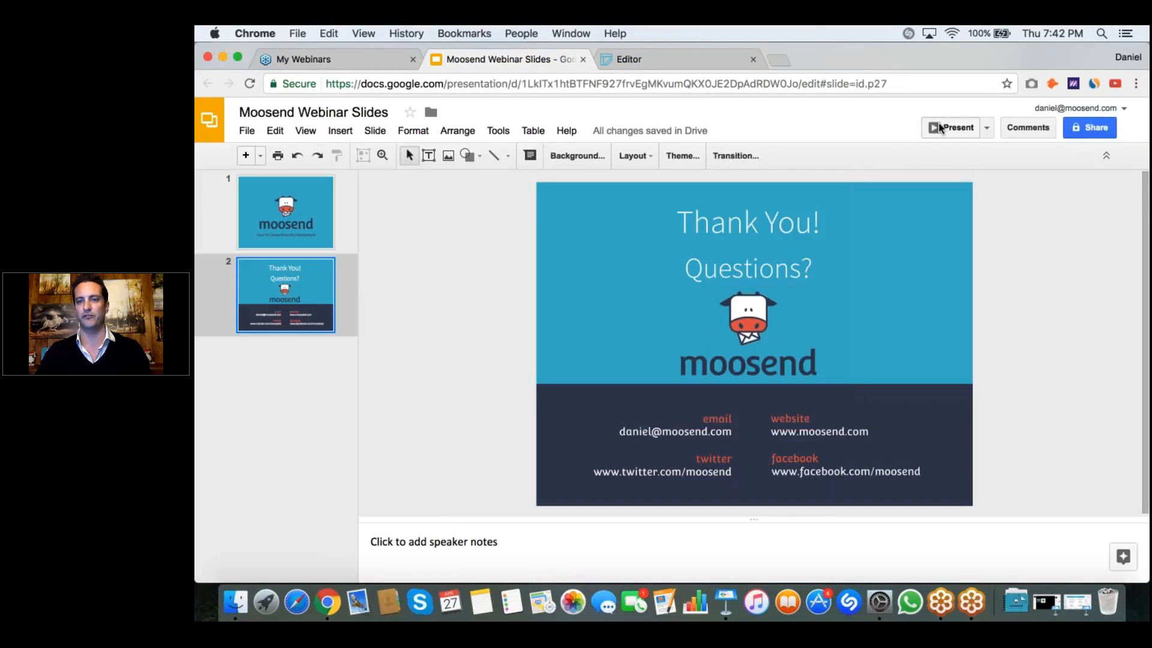
click(940, 127)
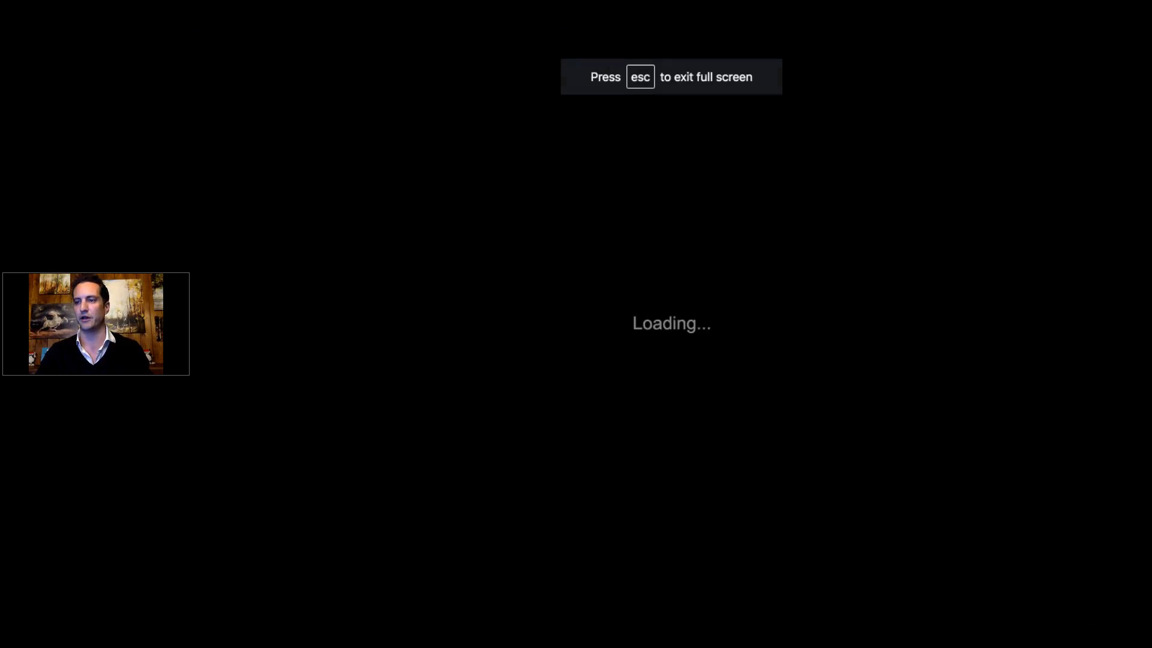